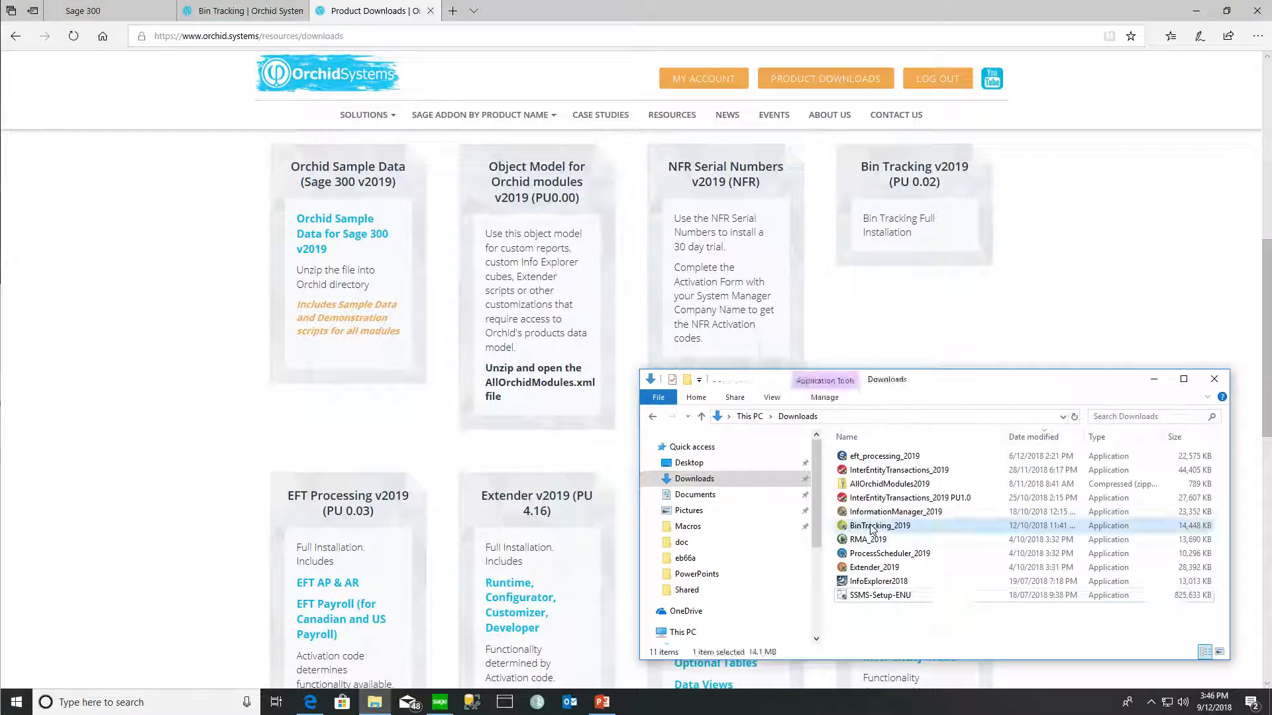
- Install Orchid Bin Tracking 2019, accepting the license and keeping default folders and components
double_click(869, 525)
left_click(571, 445)
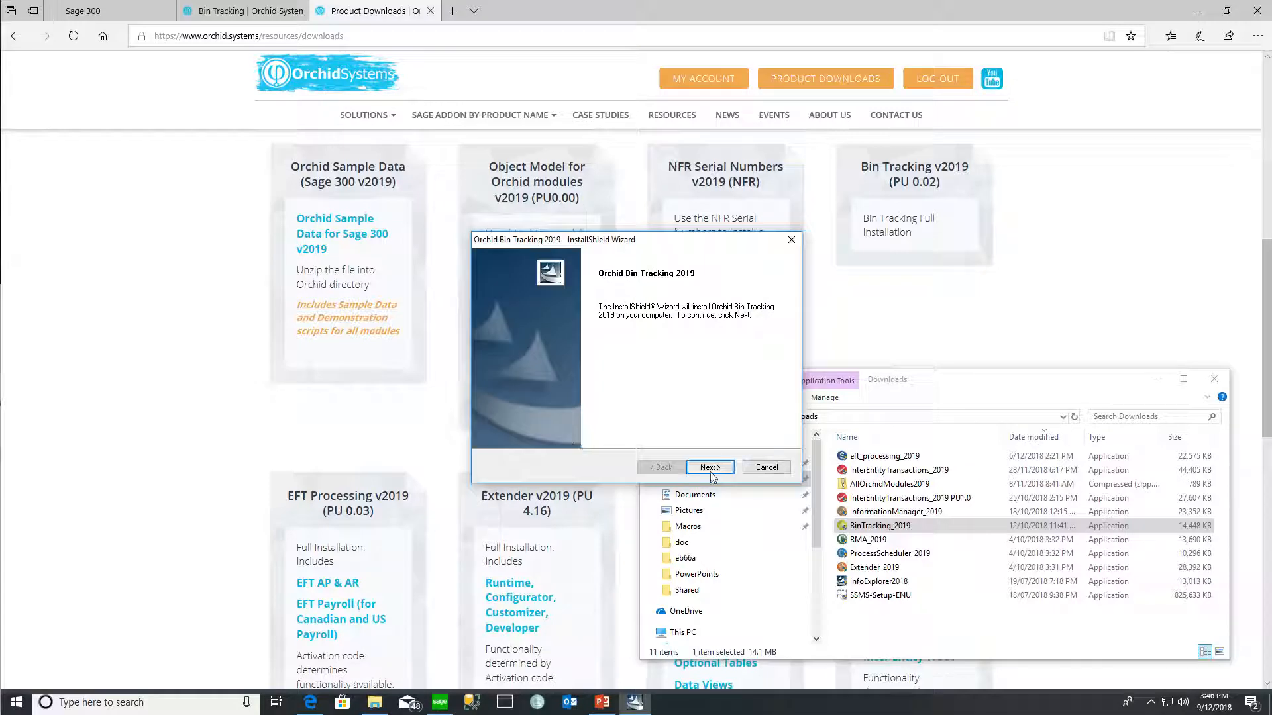
left_click(710, 469)
left_click(624, 419)
left_click(722, 469)
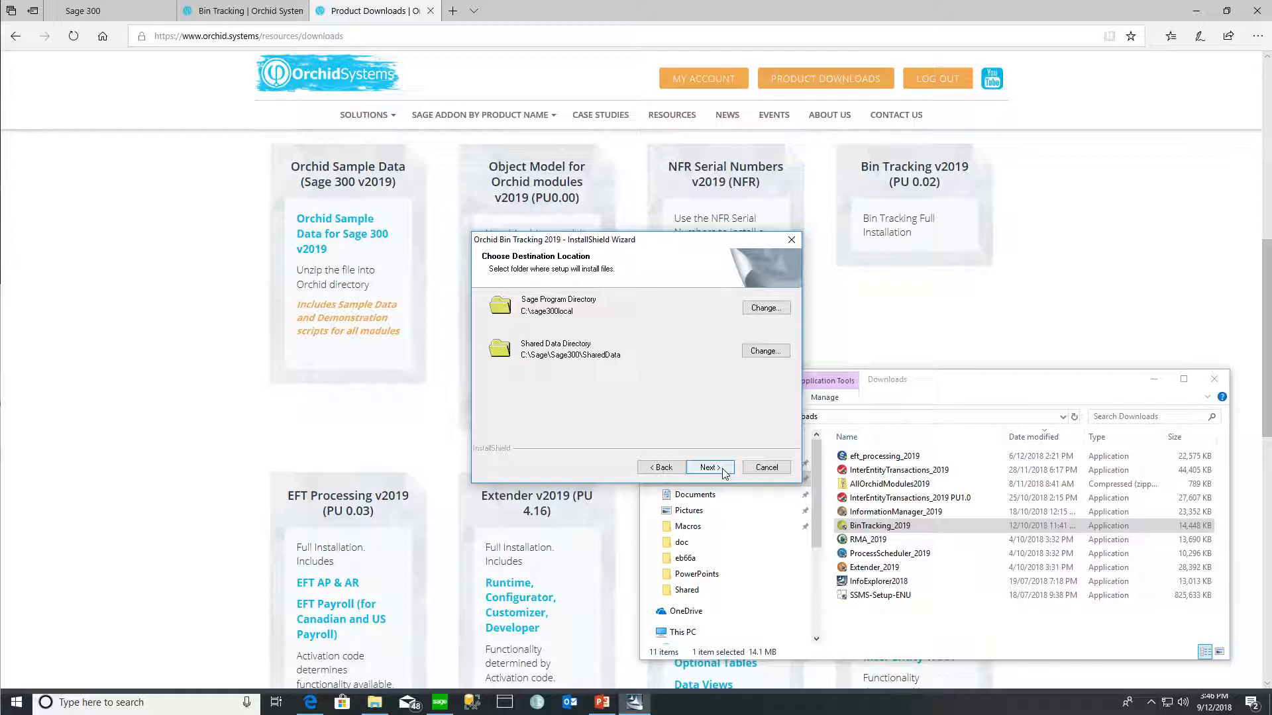
left_click(722, 470)
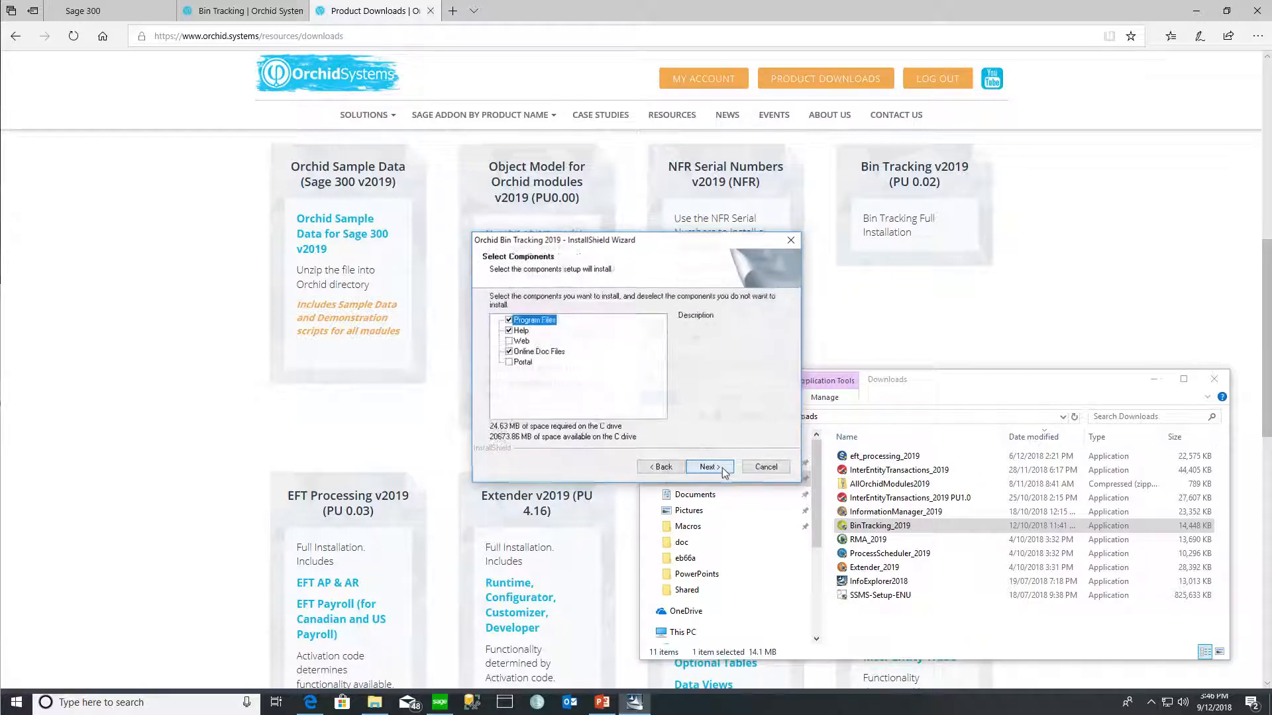
left_click(723, 469)
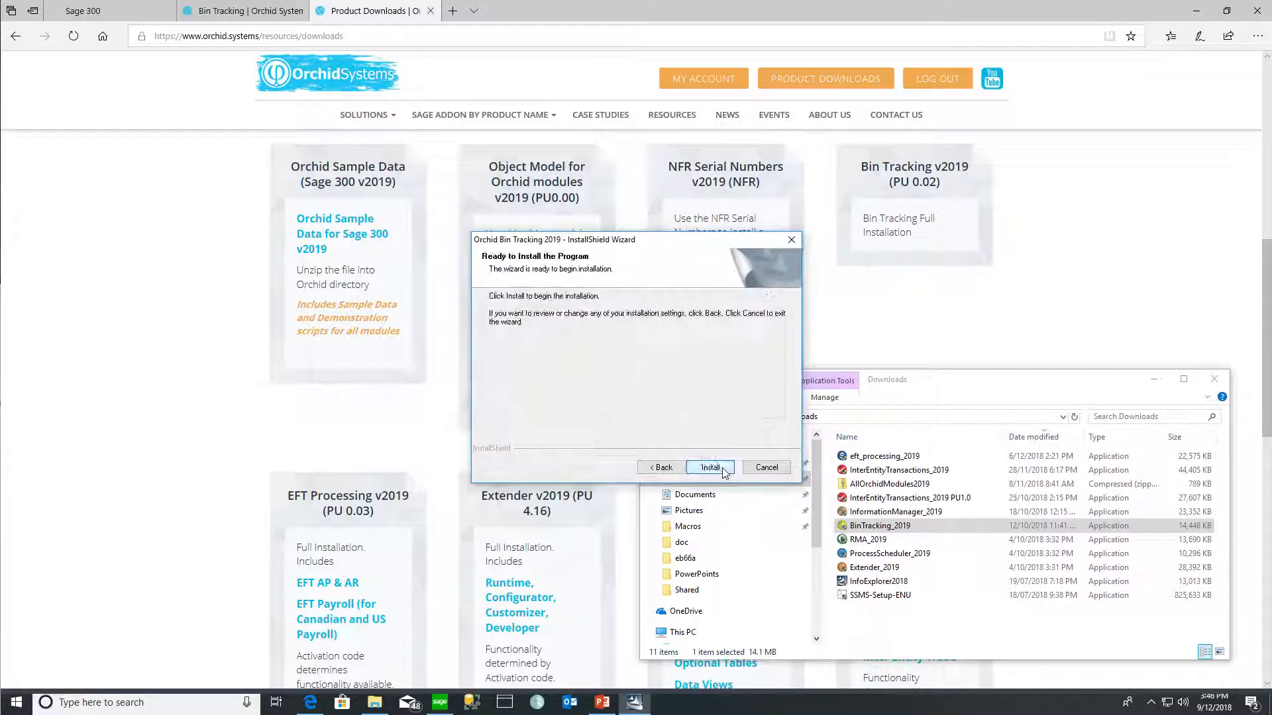
left_click(710, 467)
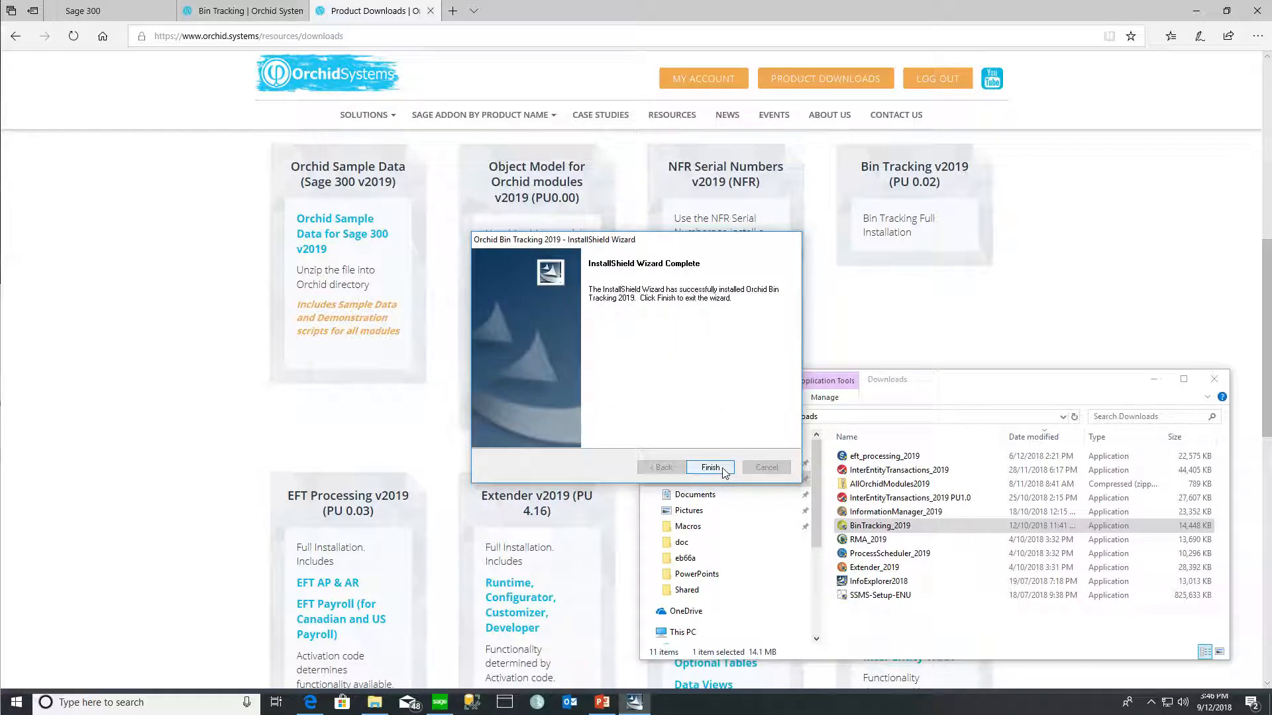
left_click(710, 467)
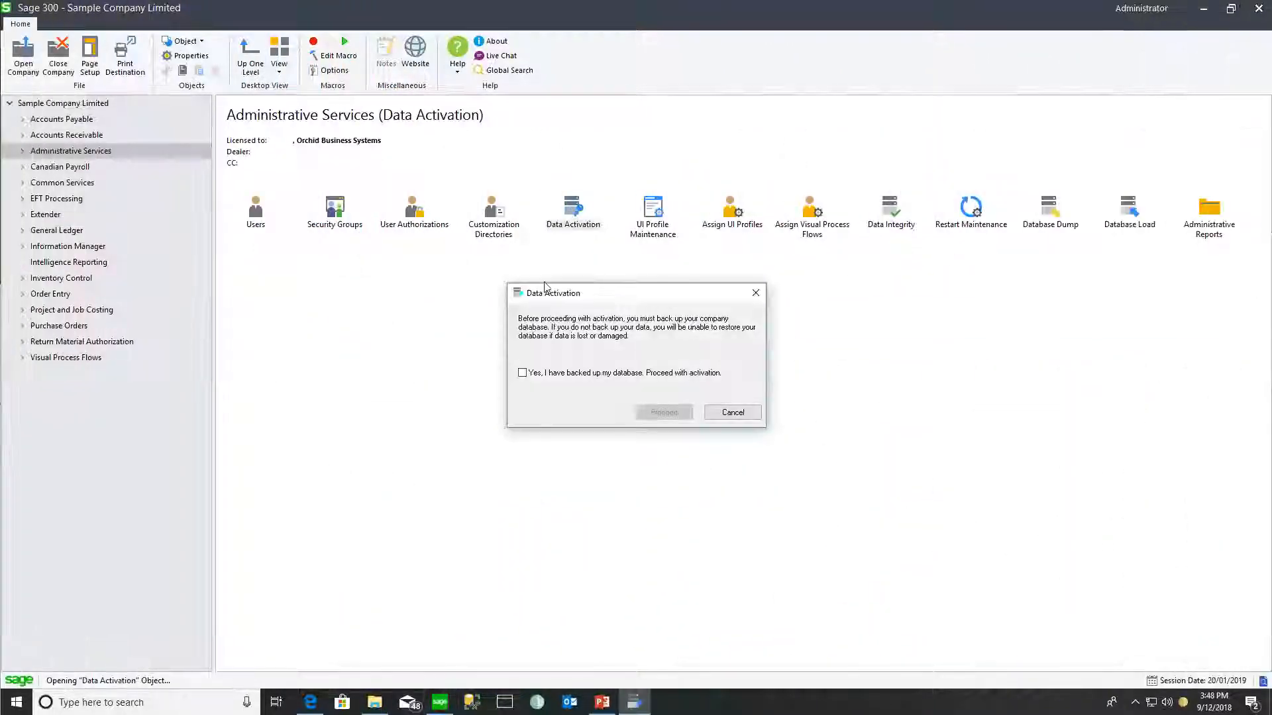
- Confirm the database backup and activate Bin Tracking 6.6A through Data Activation
left_click(521, 369)
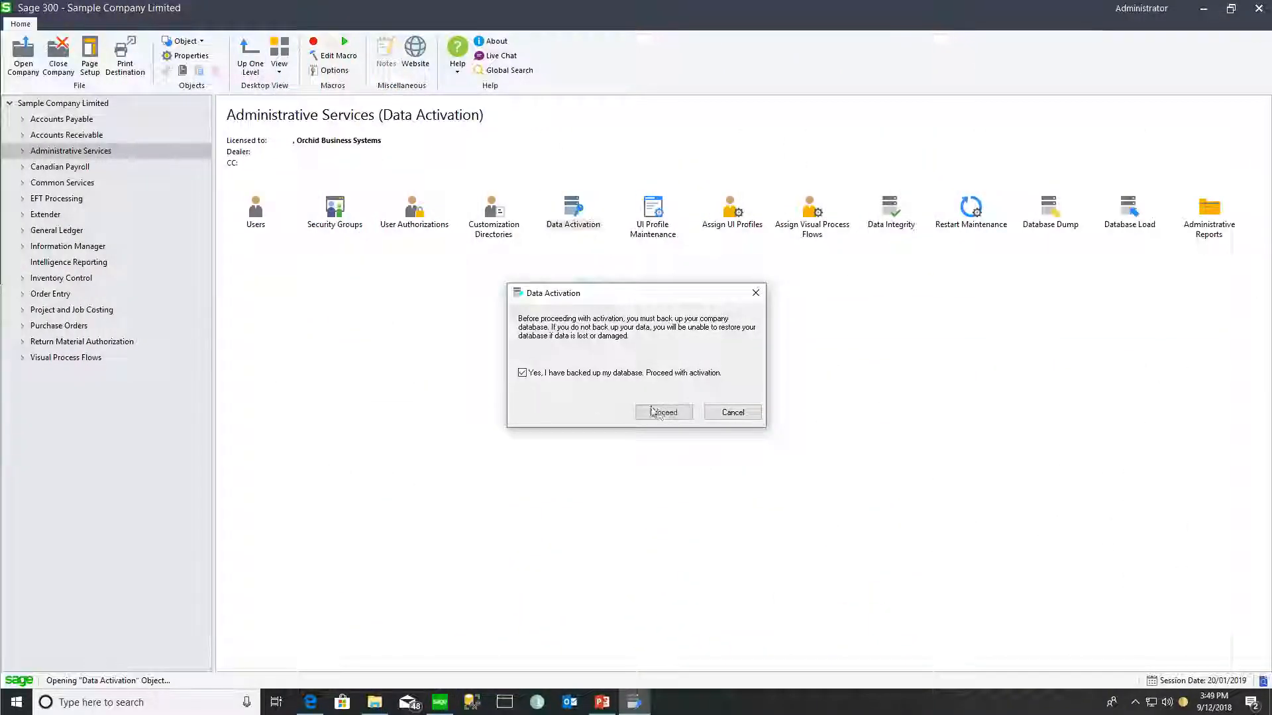
left_click(662, 412)
left_click(507, 313)
left_click(702, 475)
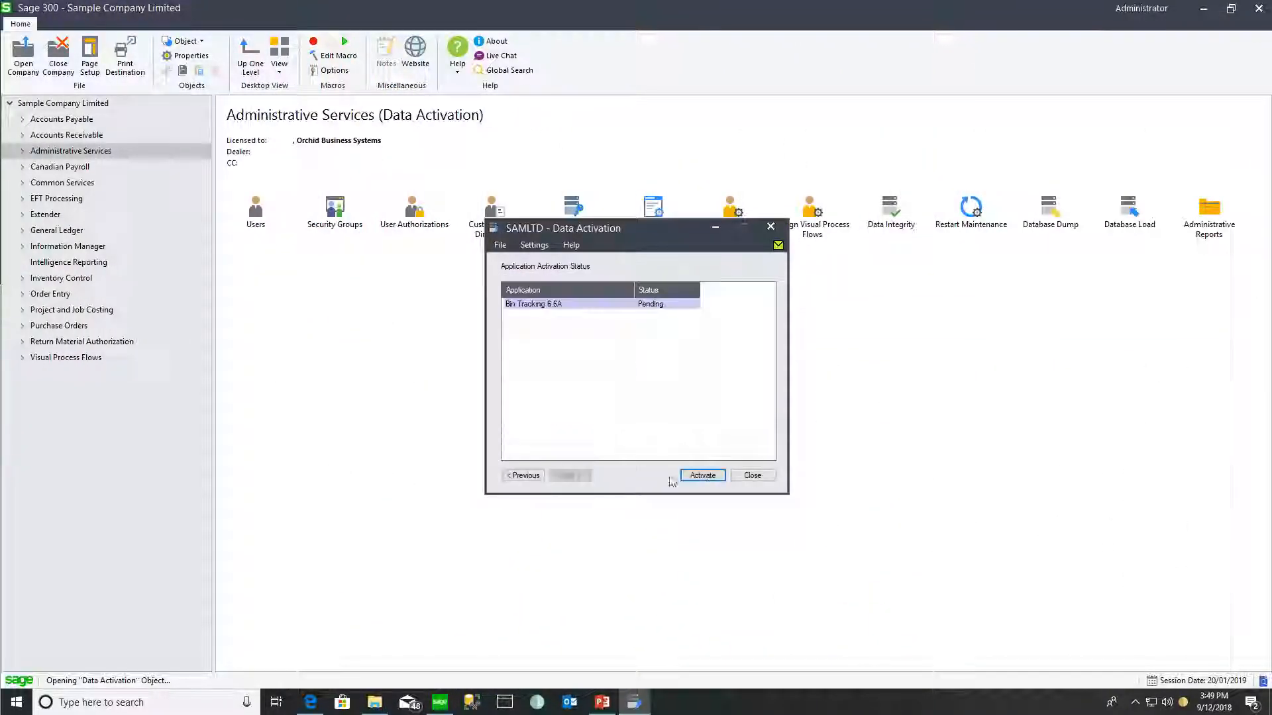
left_click(746, 370)
left_click(753, 474)
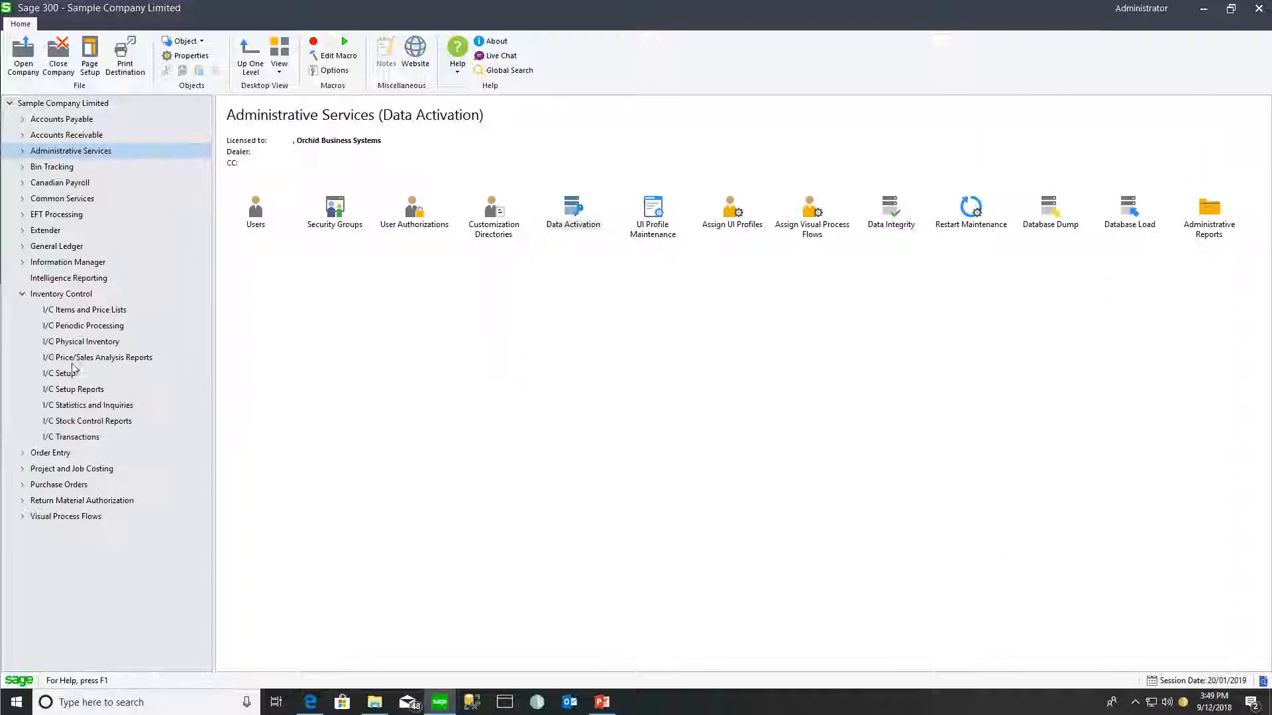
- Assign the B/T Stocktake and B/T Transactions process flows to user ADMIN and save
left_click(66, 374)
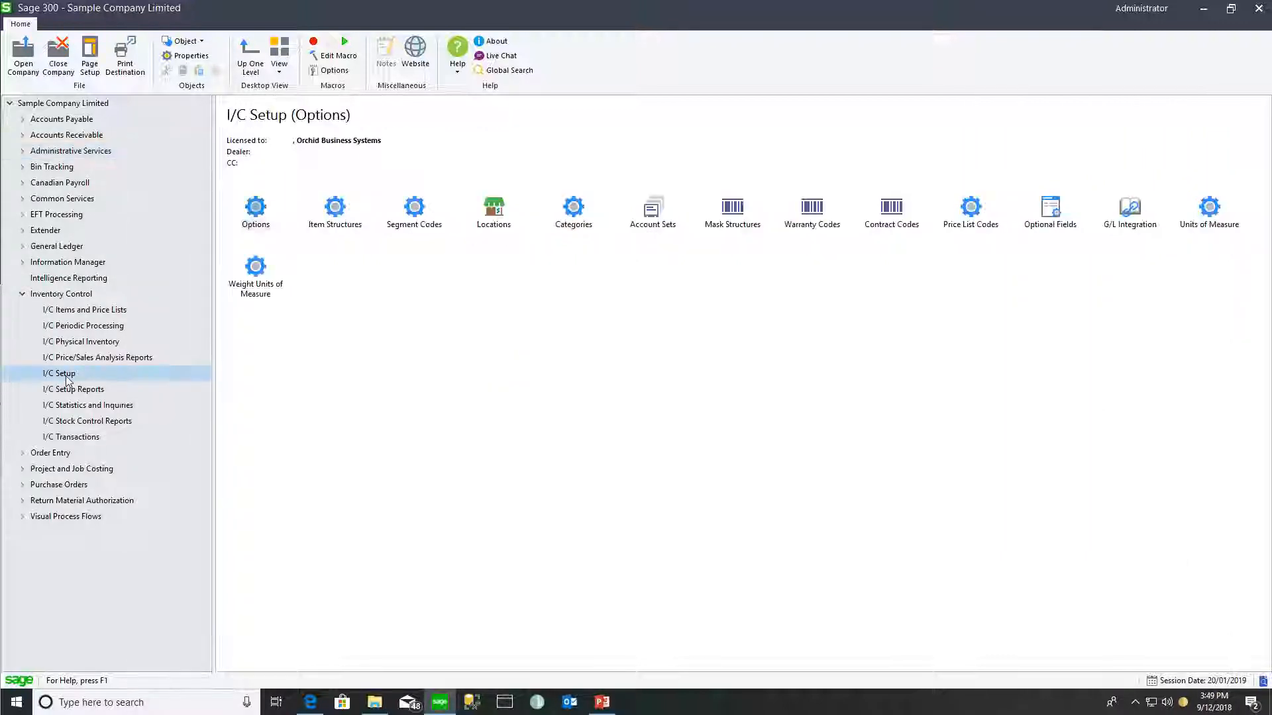
double_click(255, 208)
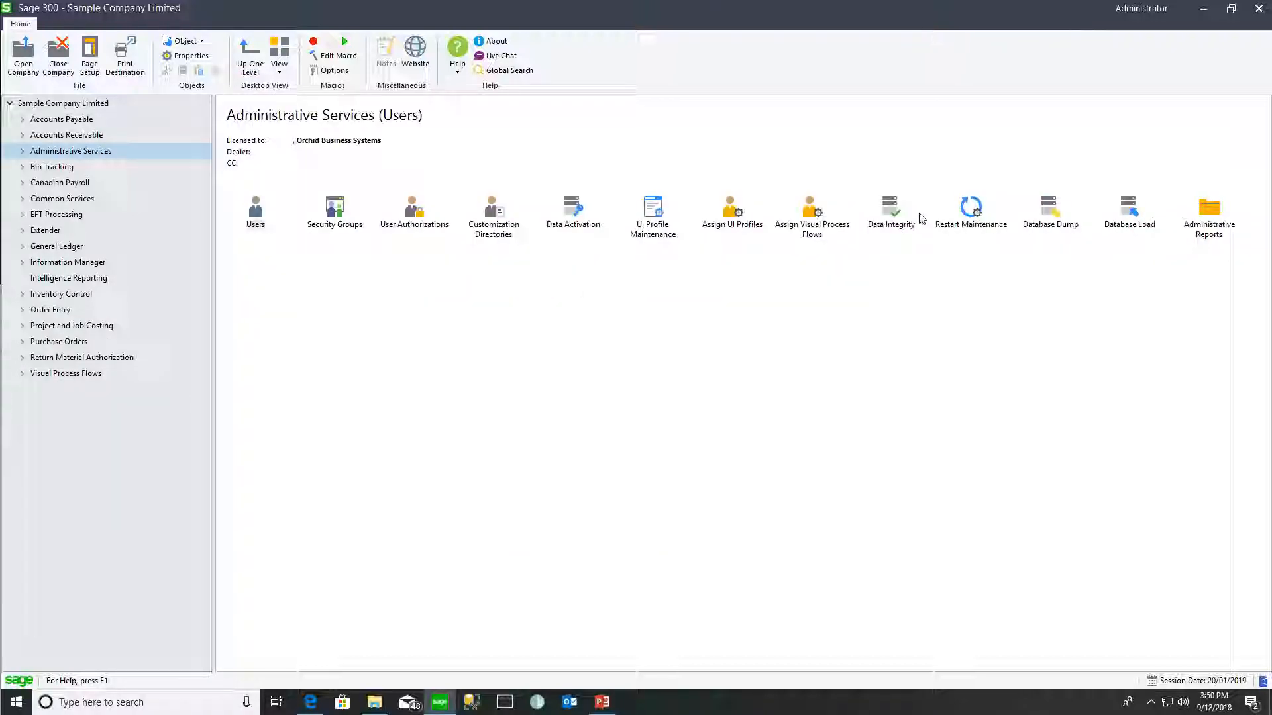
double_click(815, 214)
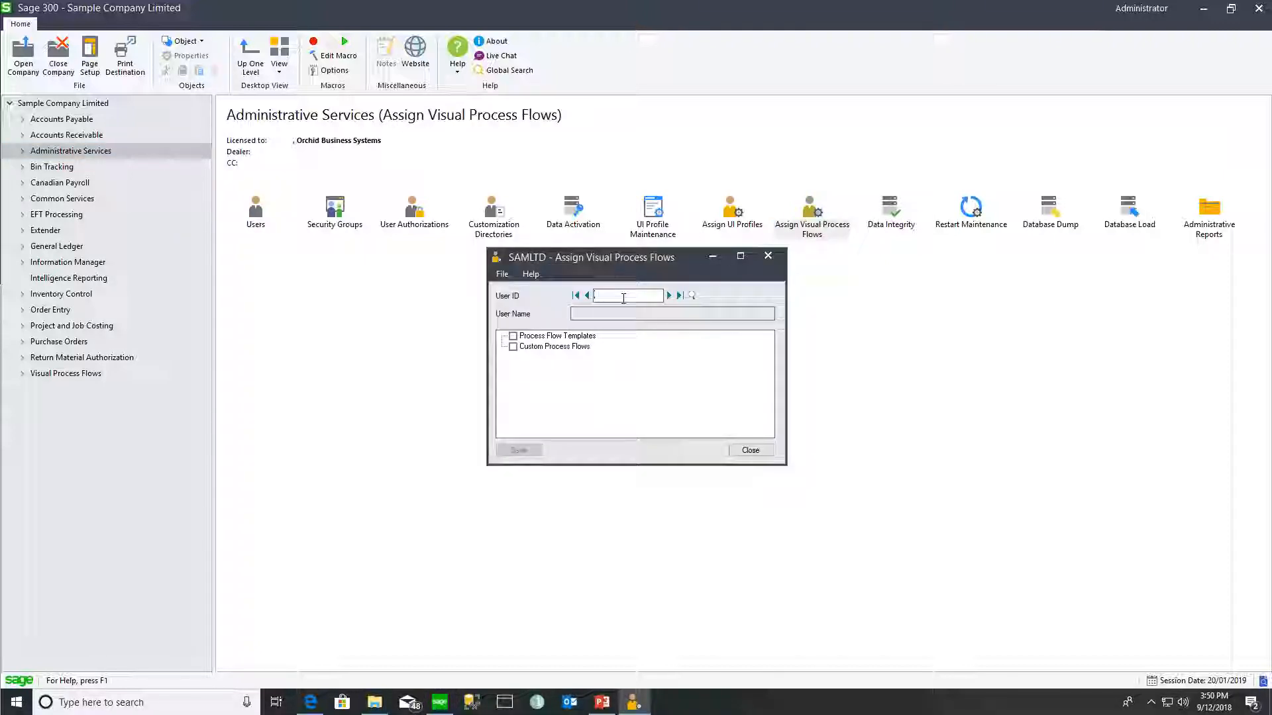
type("ADMIN")
key("Tab")
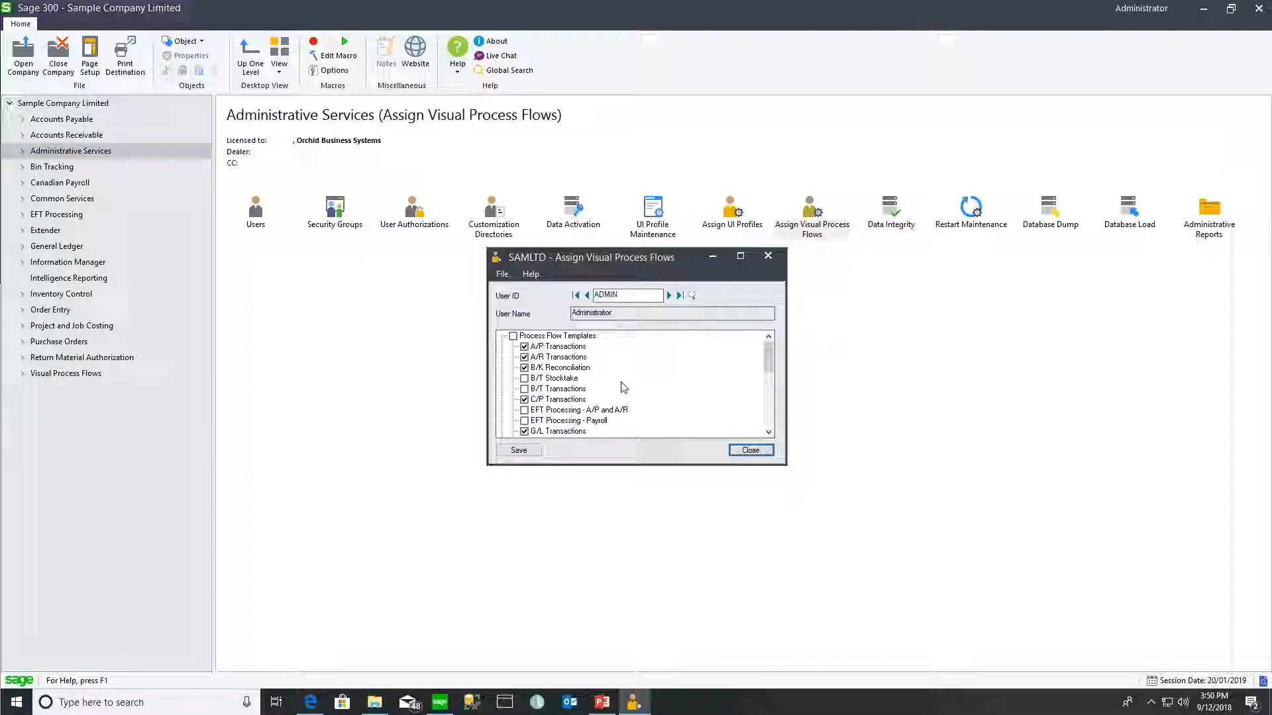
left_click(524, 378)
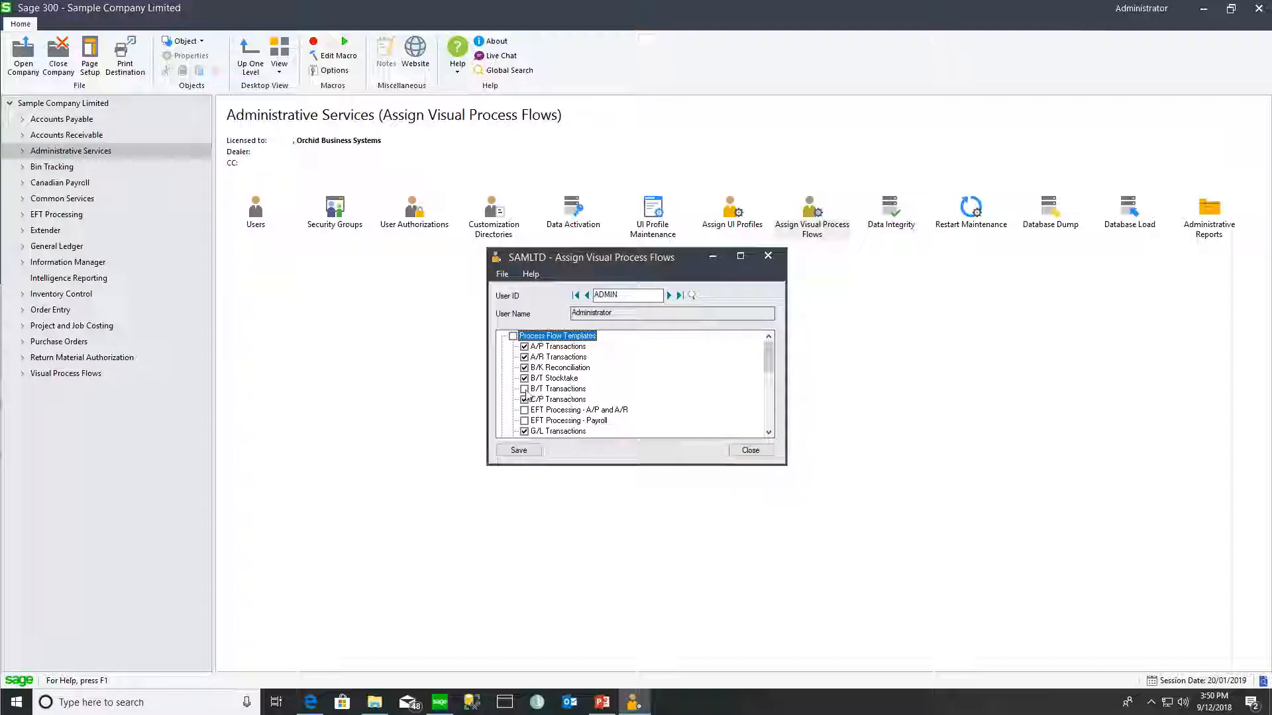
left_click(518, 451)
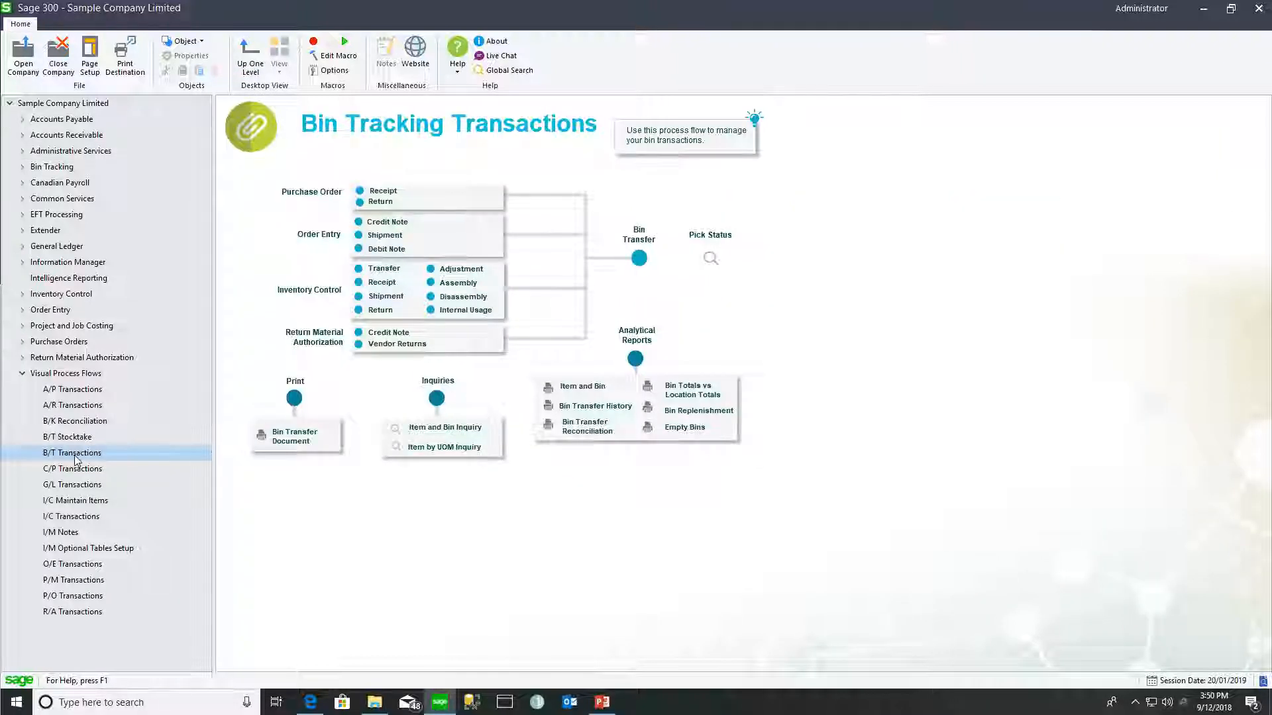
- Show the B/T Stocktake process flow and open the Bin Tracking license details
left_click(69, 437)
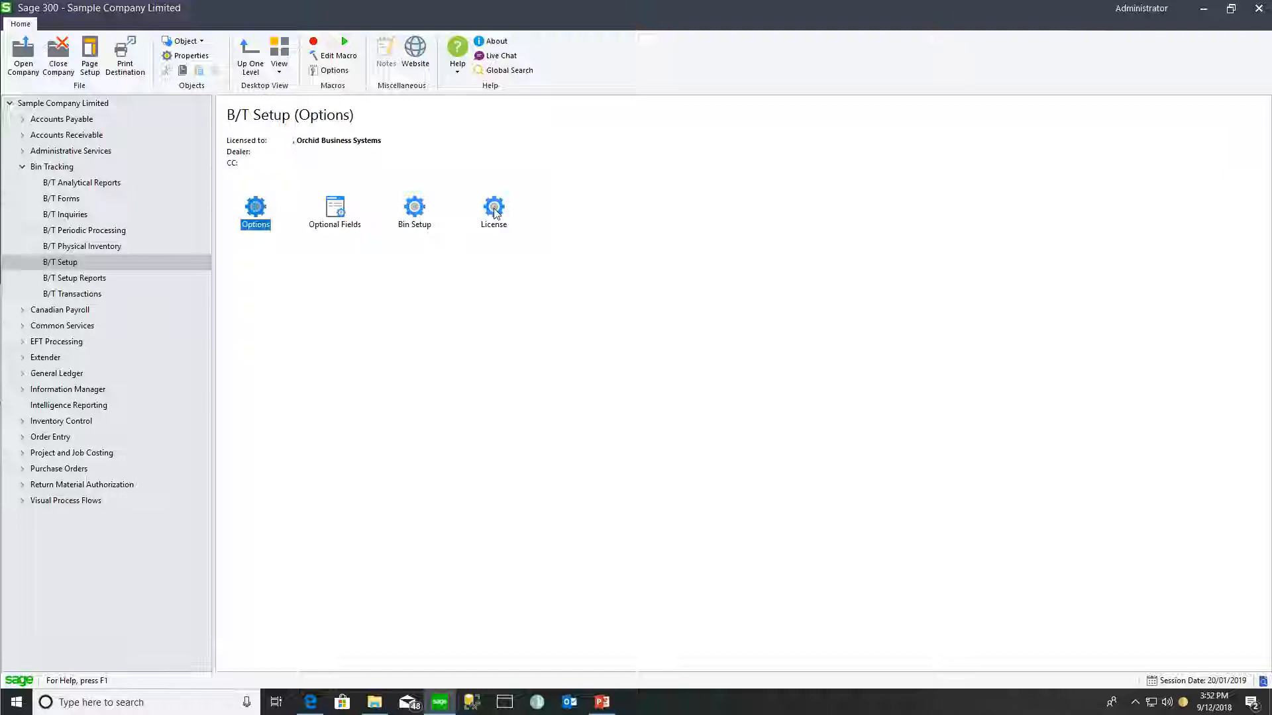
left_click(494, 212)
double_click(494, 212)
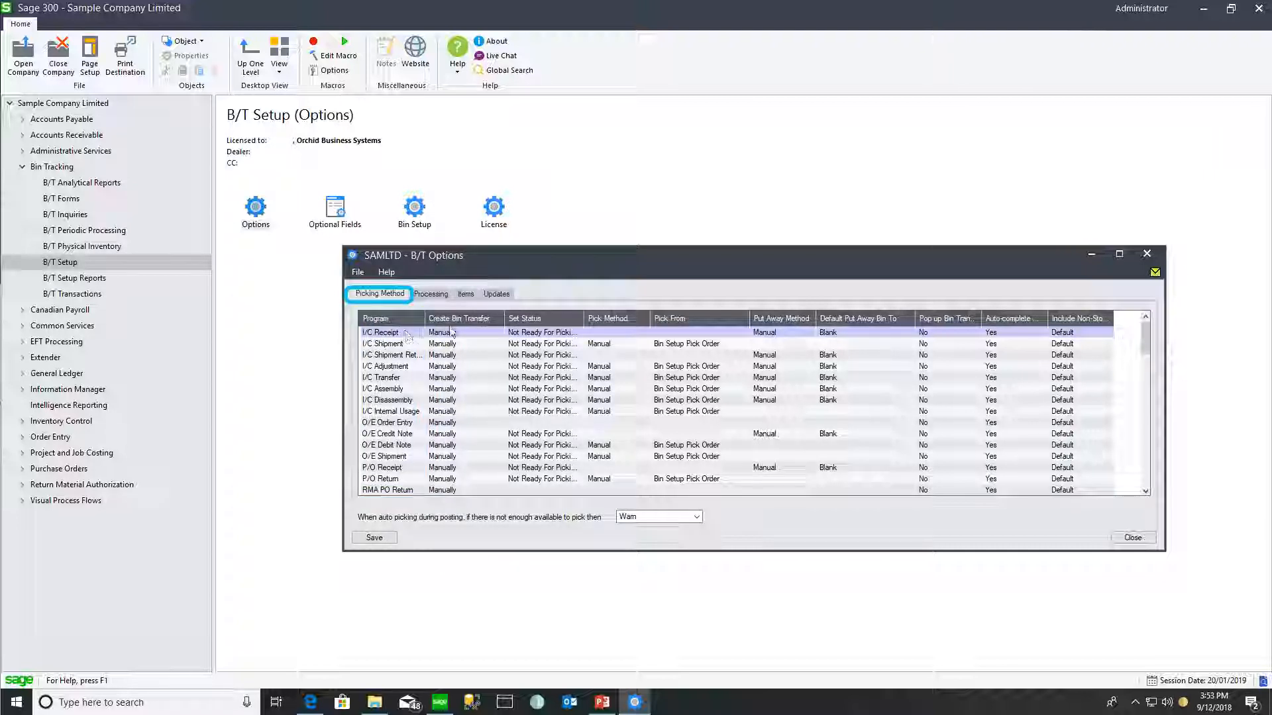
- Switch I/C Receipt and I/C Shipment bin transfer creation from Manually to During Posting
double_click(470, 334)
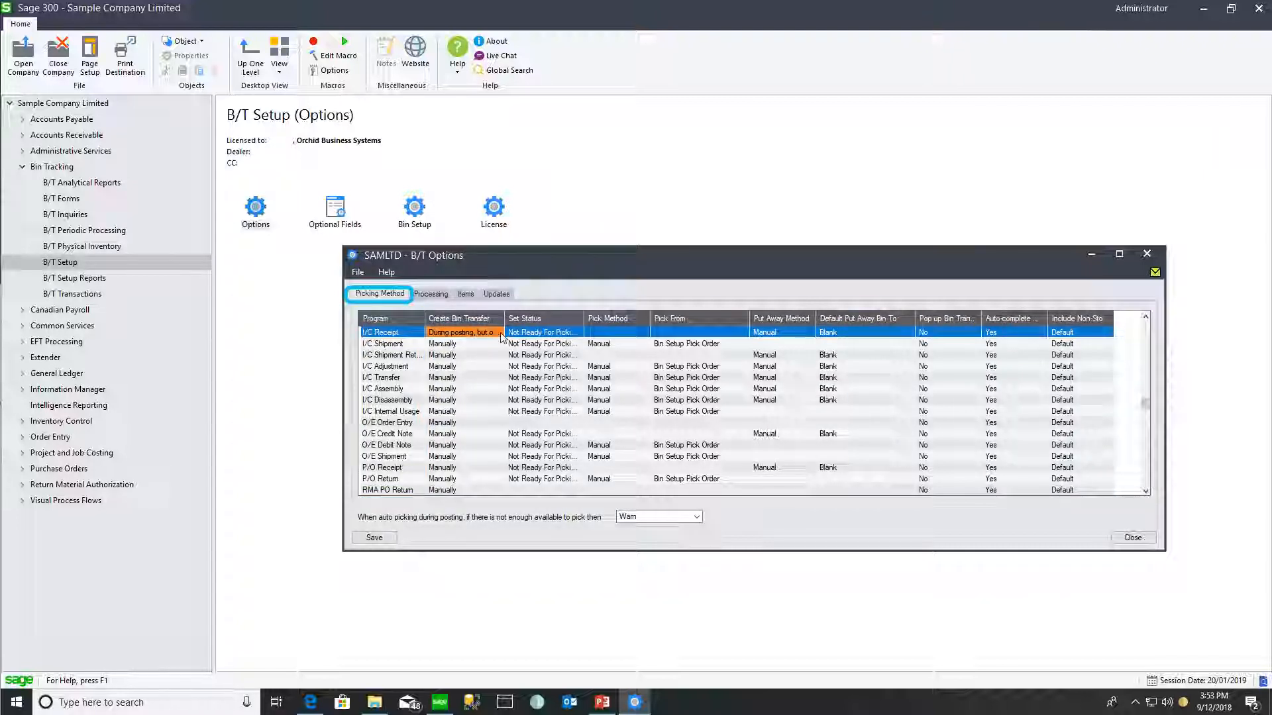
double_click(501, 336)
double_click(501, 336)
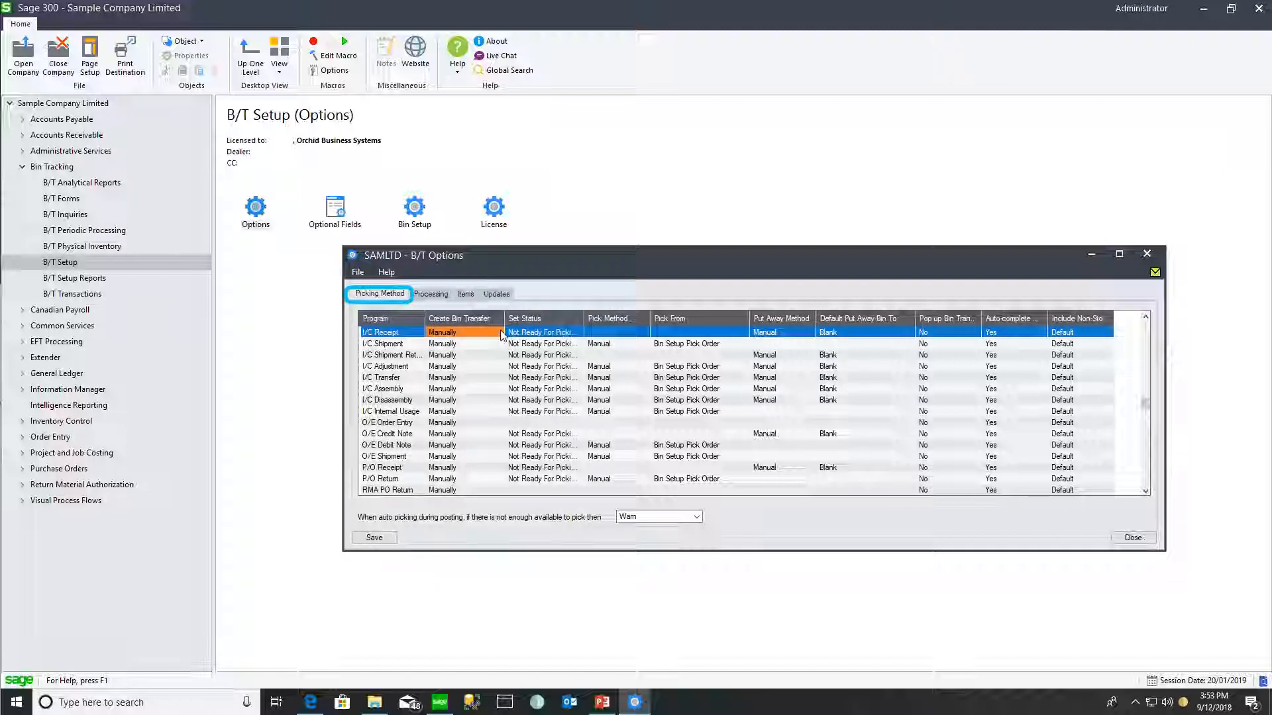
left_click(495, 346)
double_click(537, 346)
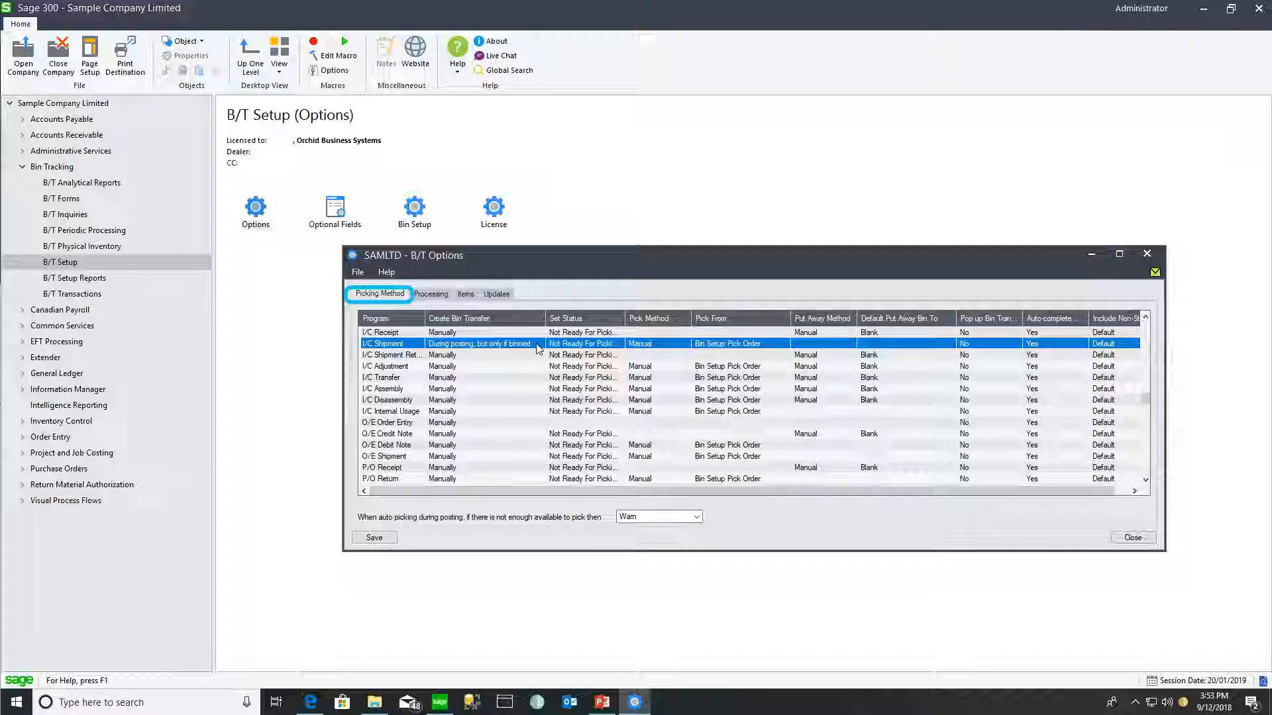
double_click(538, 349)
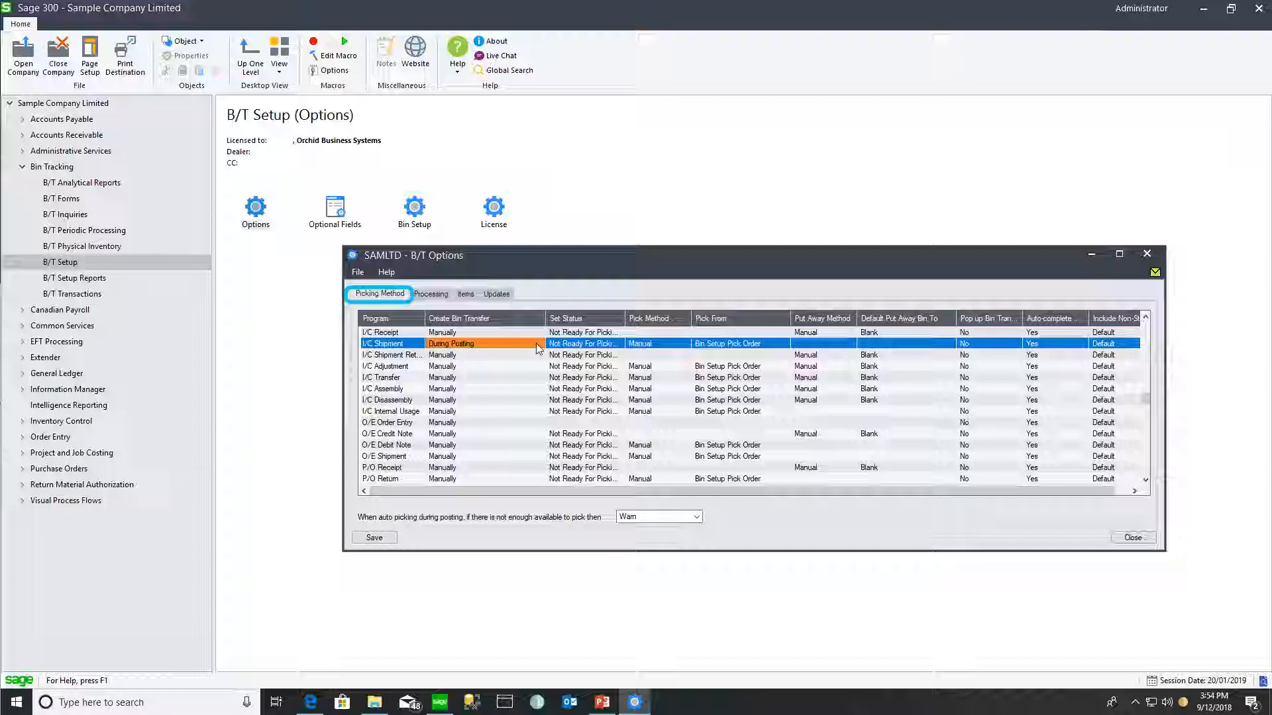
- Set the remaining programs, through RMA OE Credit Note, to create bin transfers During Posting
double_click(464, 332)
double_click(464, 355)
double_click(460, 366)
double_click(460, 378)
double_click(457, 389)
double_click(457, 400)
double_click(457, 412)
double_click(455, 422)
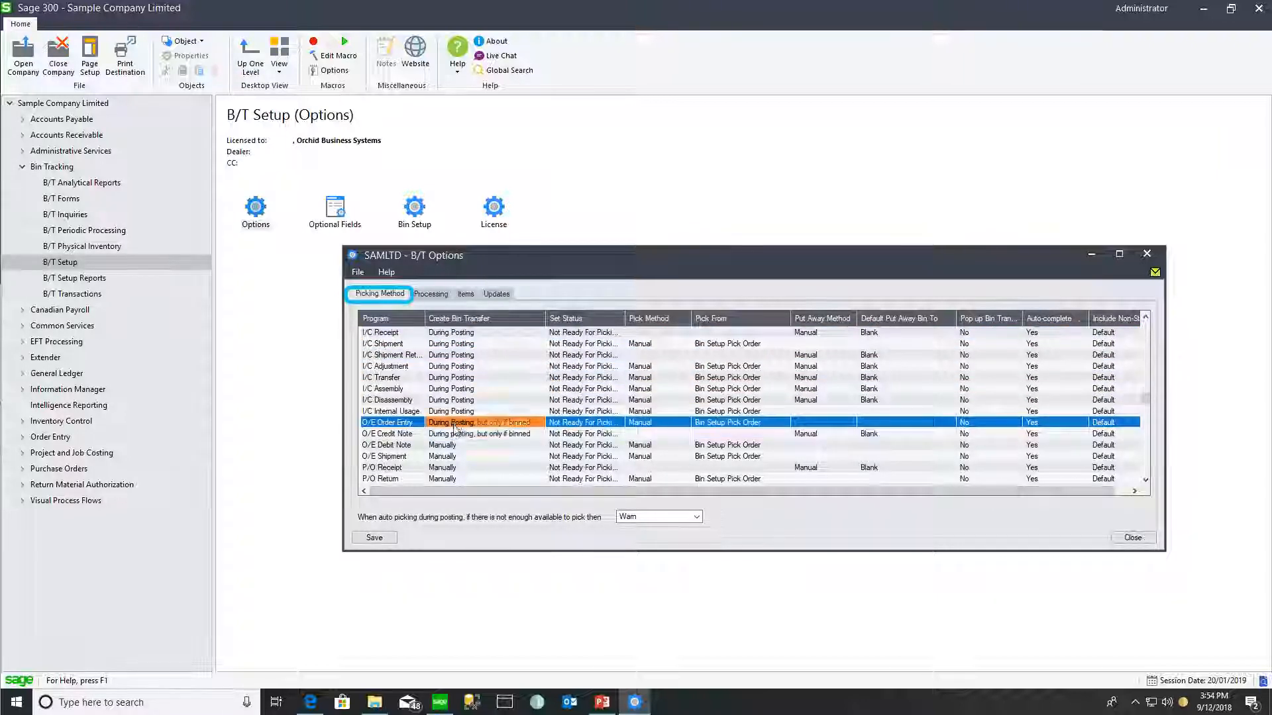
double_click(456, 434)
double_click(456, 445)
double_click(456, 457)
double_click(456, 468)
double_click(455, 479)
double_click(456, 479)
double_click(456, 479)
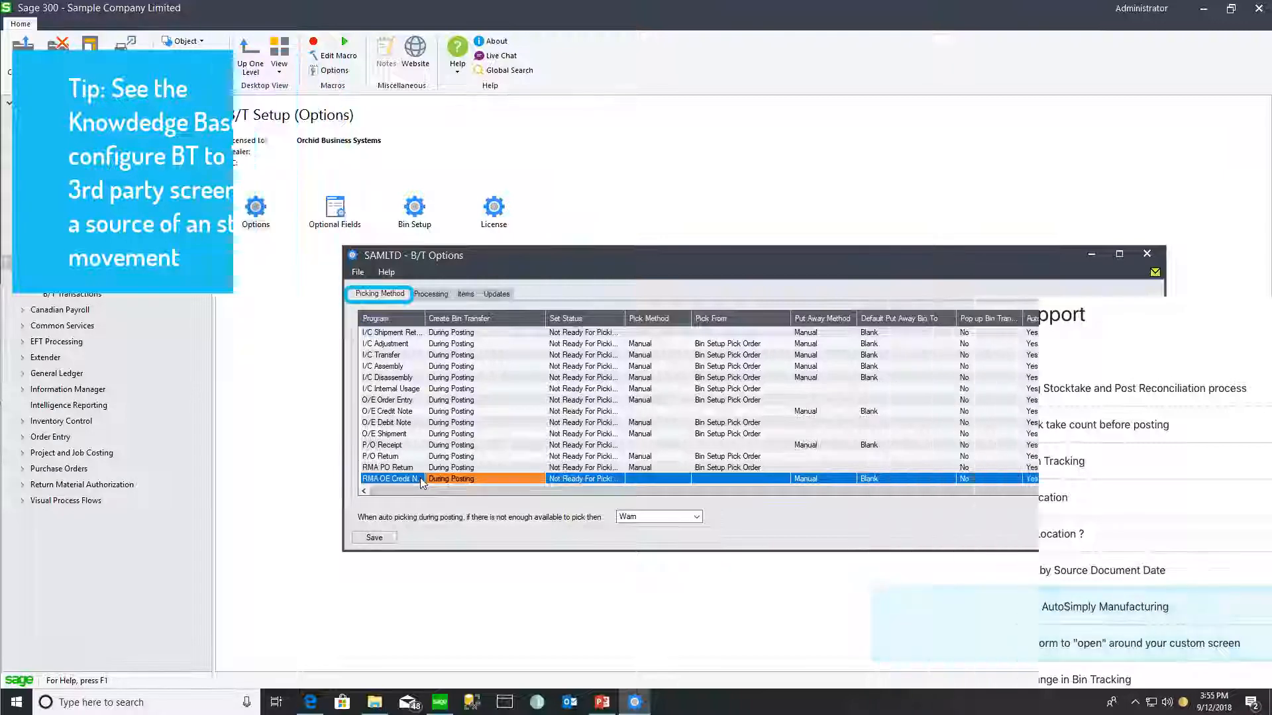
- Set the shipment return row's status to Ready For Pick/Put Away
left_click(600, 333)
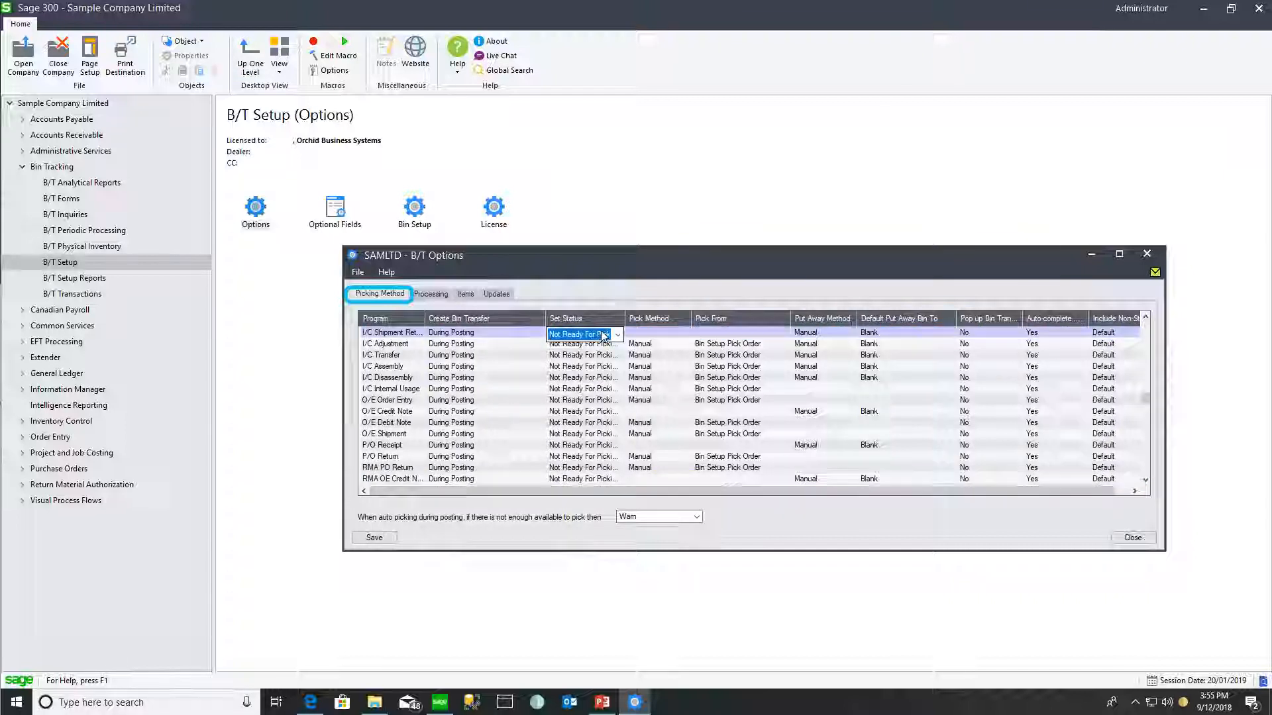
left_click(618, 335)
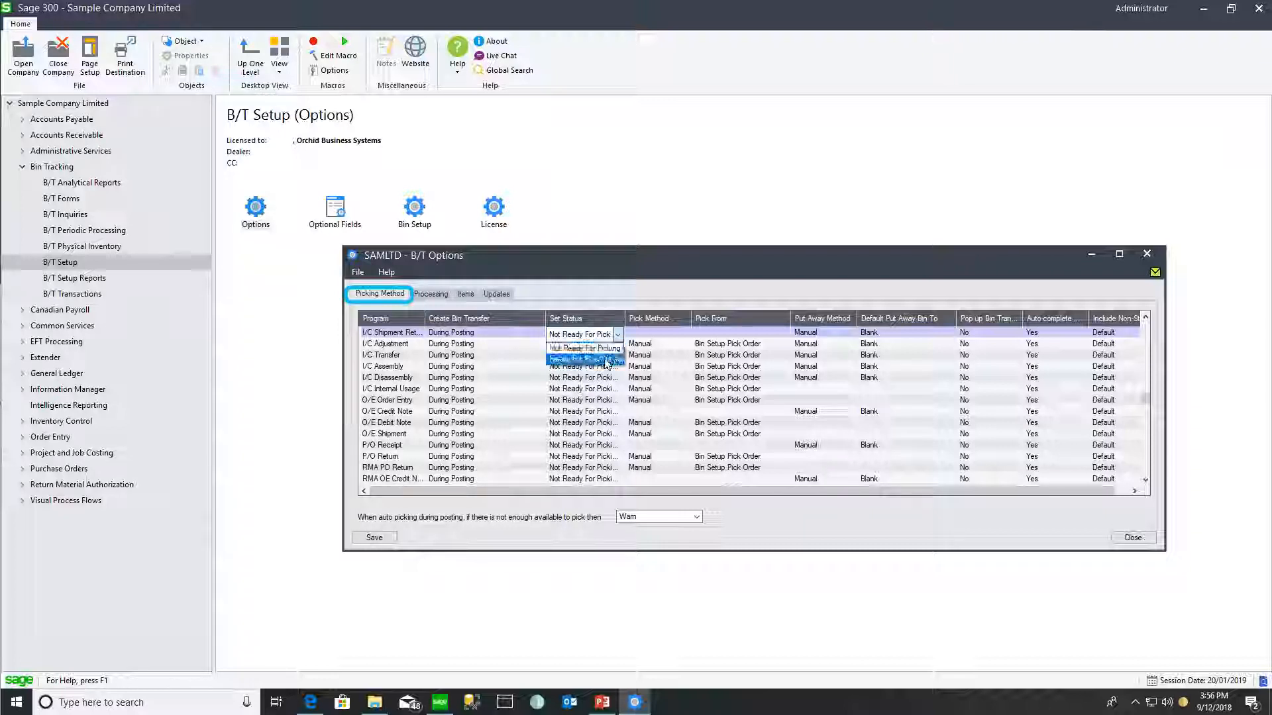
left_click(583, 358)
left_click(590, 346)
- Set Ready For Pick/Put Away status for the remaining programs, down to P/O Receipt
left_click(590, 346)
left_click(583, 370)
double_click(581, 378)
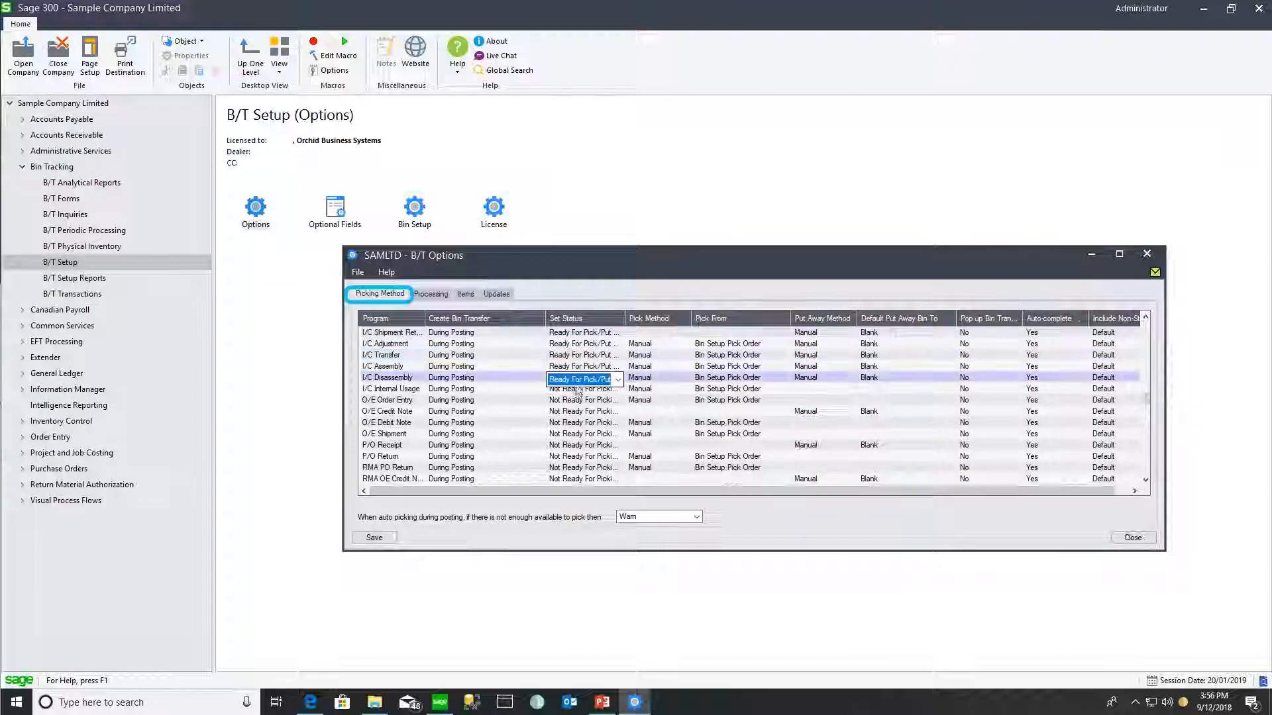
left_click(579, 404)
double_click(578, 412)
left_click(576, 438)
left_click(576, 434)
double_click(573, 447)
left_click(573, 471)
double_click(573, 457)
left_click(573, 483)
left_click(573, 467)
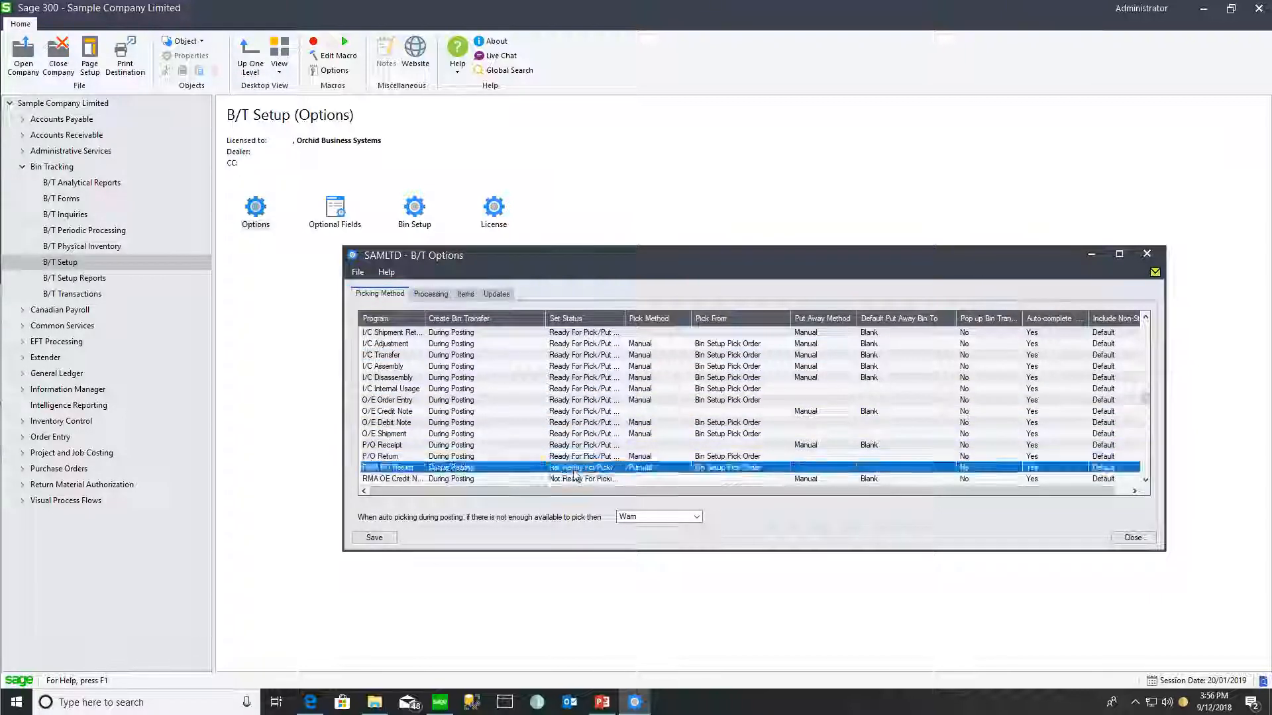
double_click(574, 479)
scroll(576, 425, "up", 5)
left_click(583, 344)
left_click(580, 368)
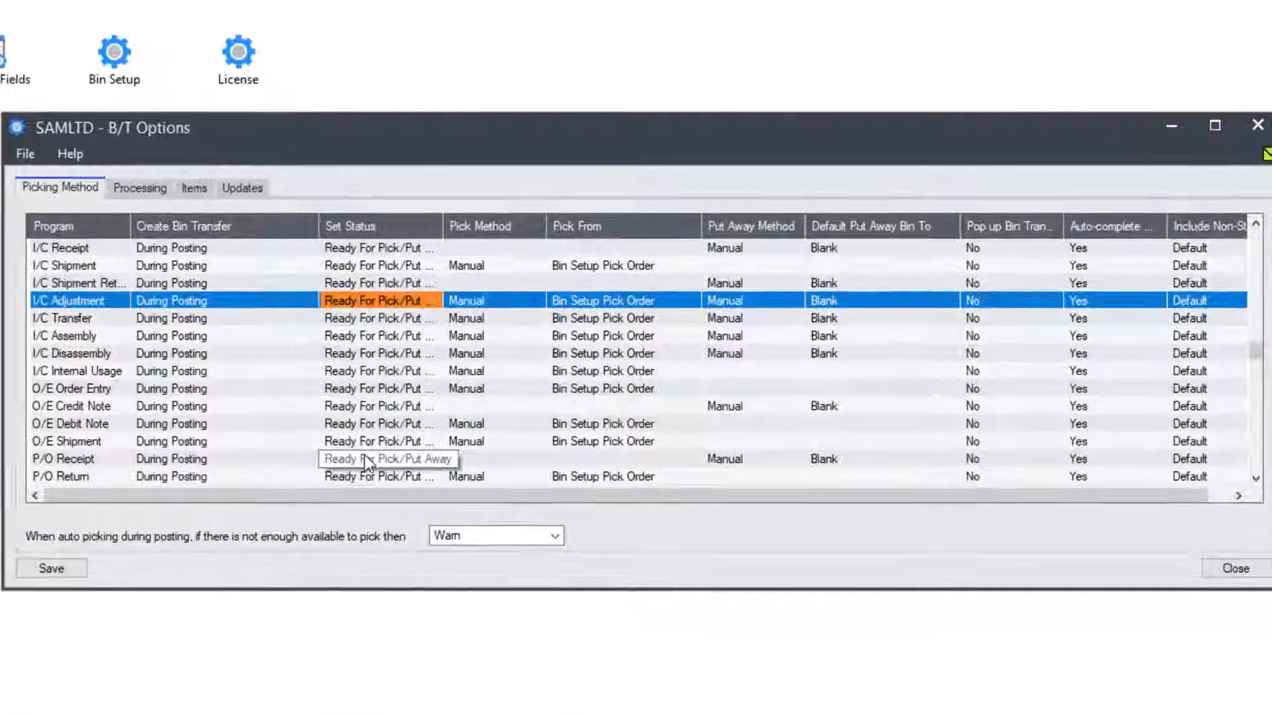
left_click(365, 458)
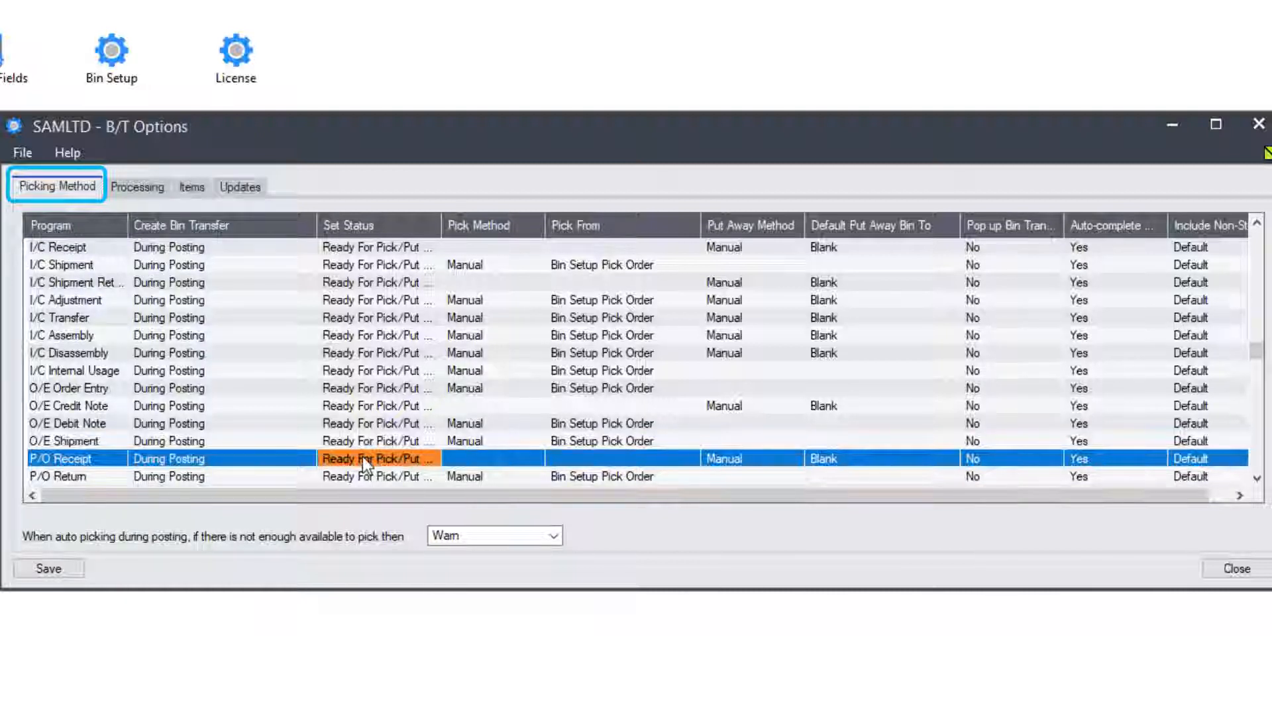
- Widen the Put Away Method column and set P/O Receipt to Auto Put Away
left_click(781, 465)
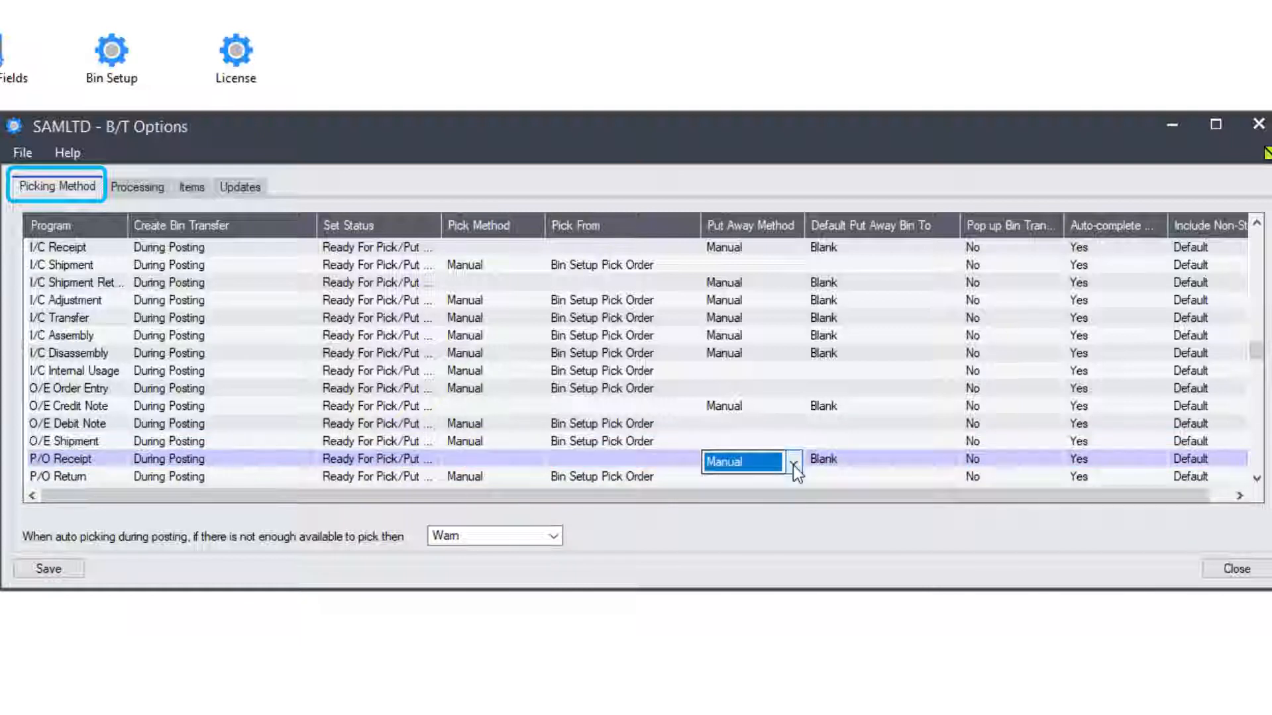
left_click(793, 465)
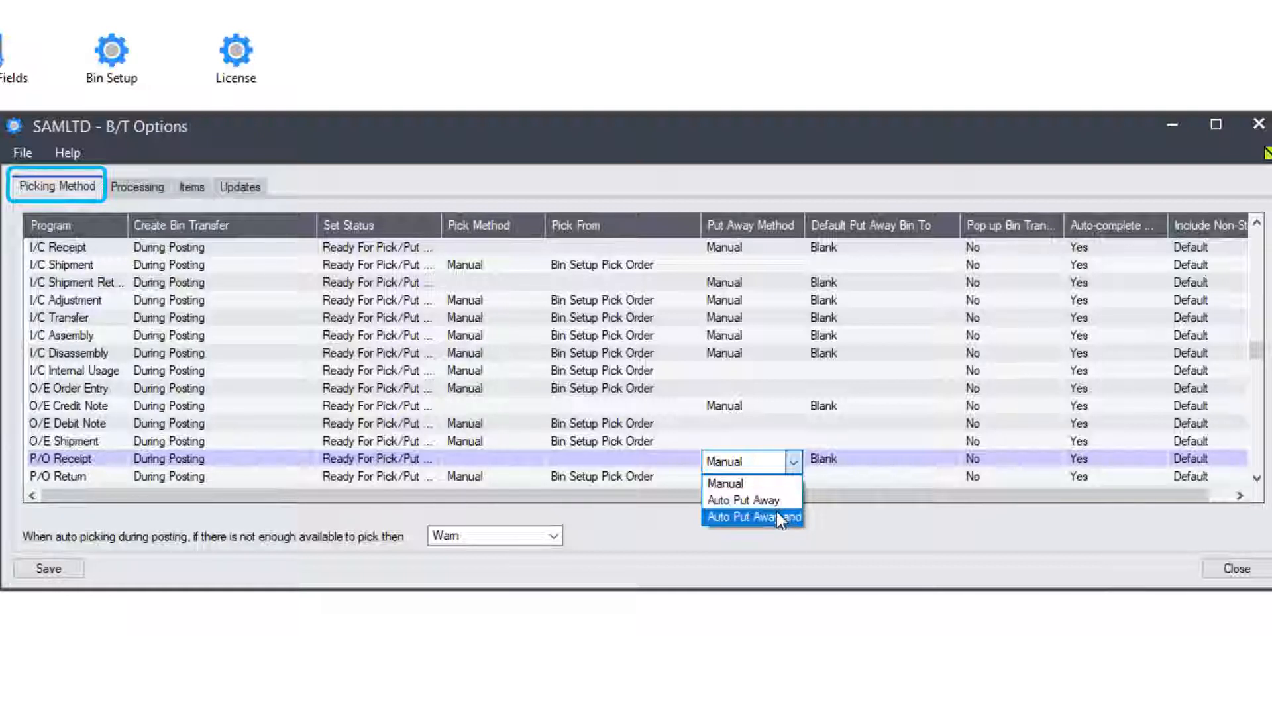
left_click(800, 221)
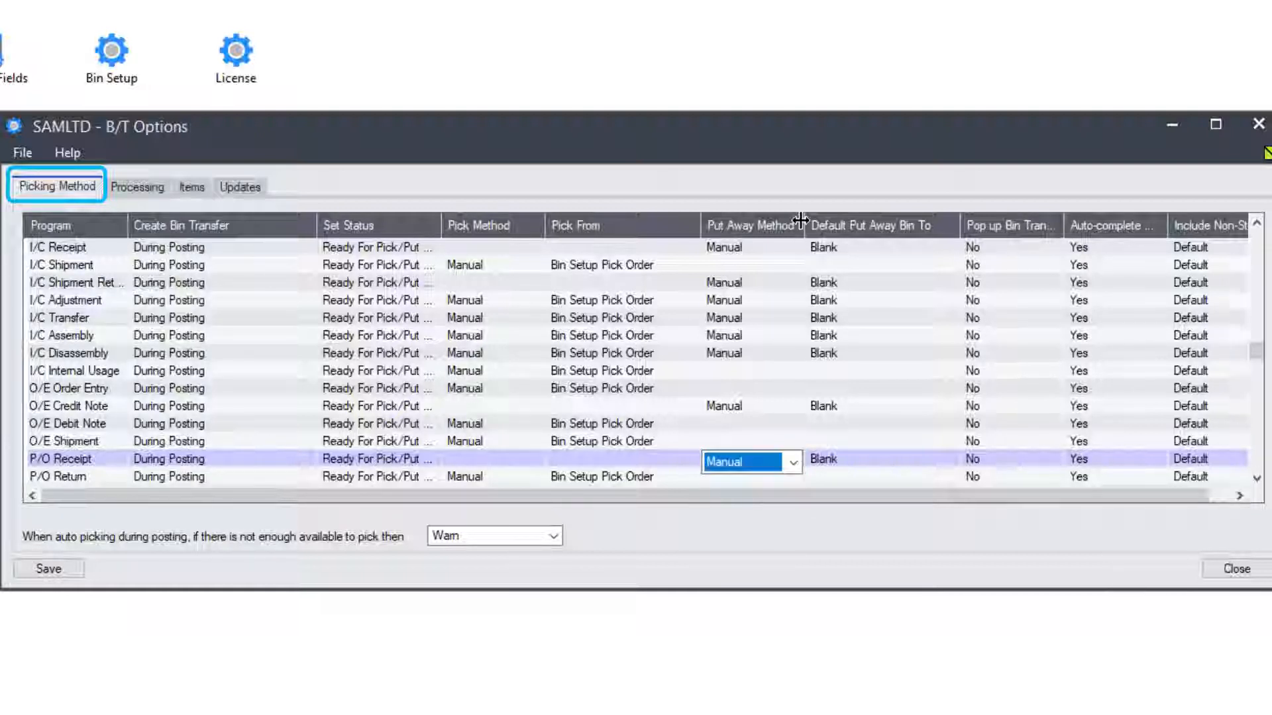
left_click_drag(800, 220, 902, 223)
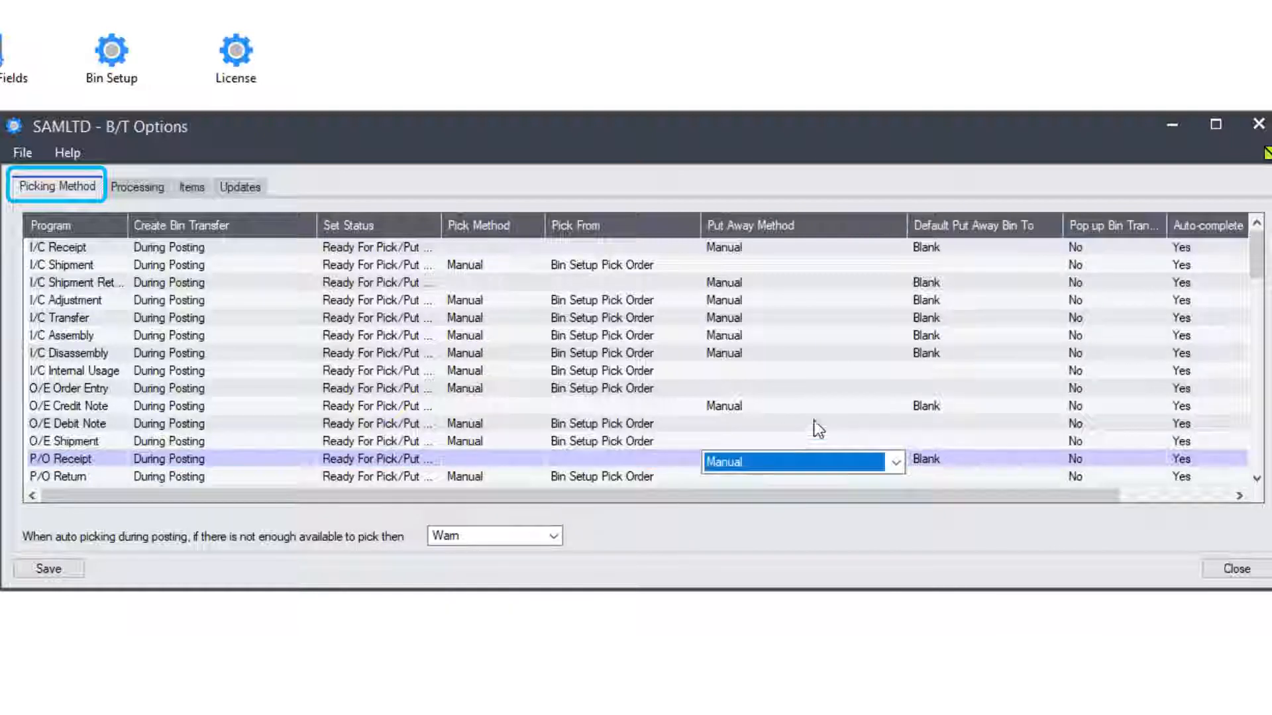
left_click(897, 463)
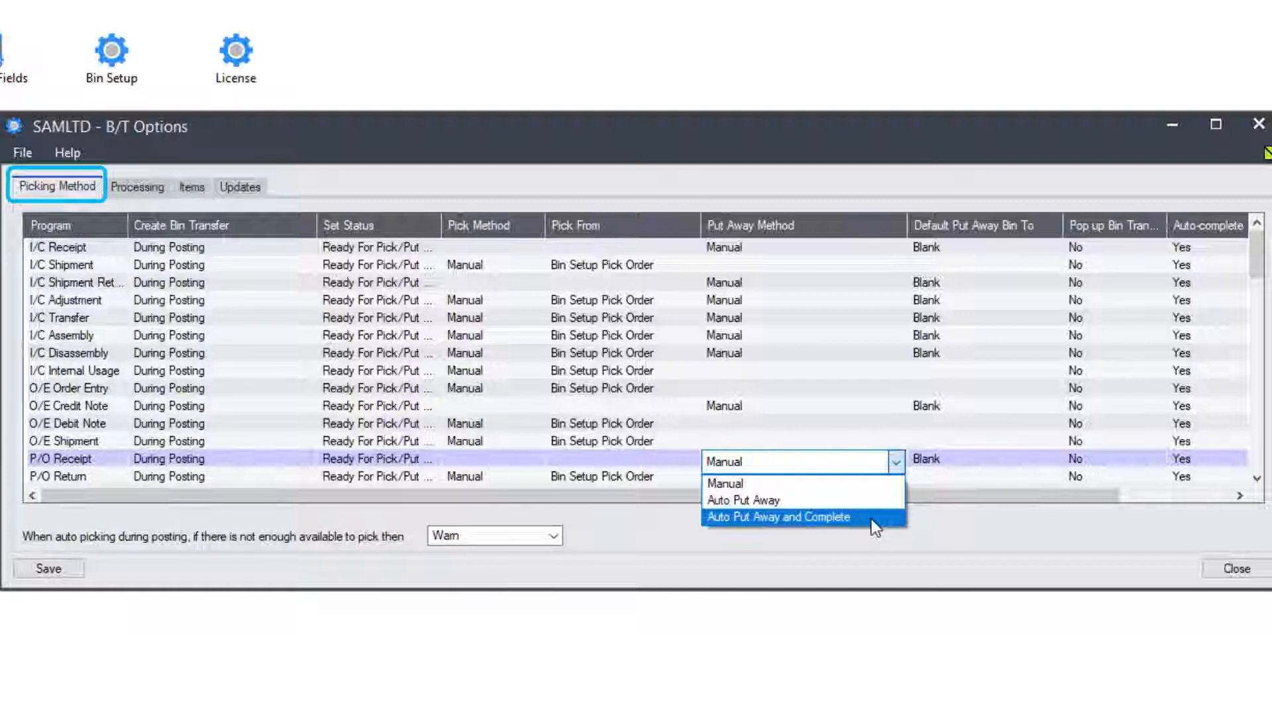
left_click(861, 504)
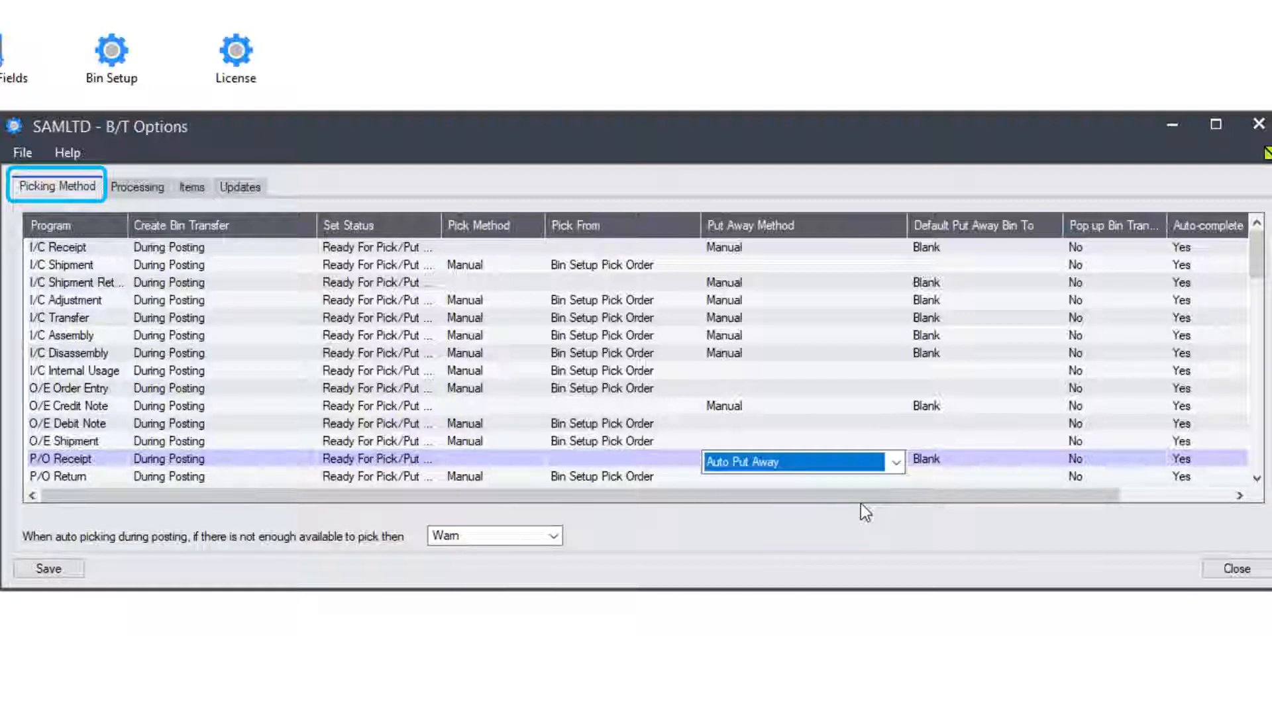
- Set P/O Receipt's Default Put Away Bin To to Last Bin Put Away To
left_click(965, 464)
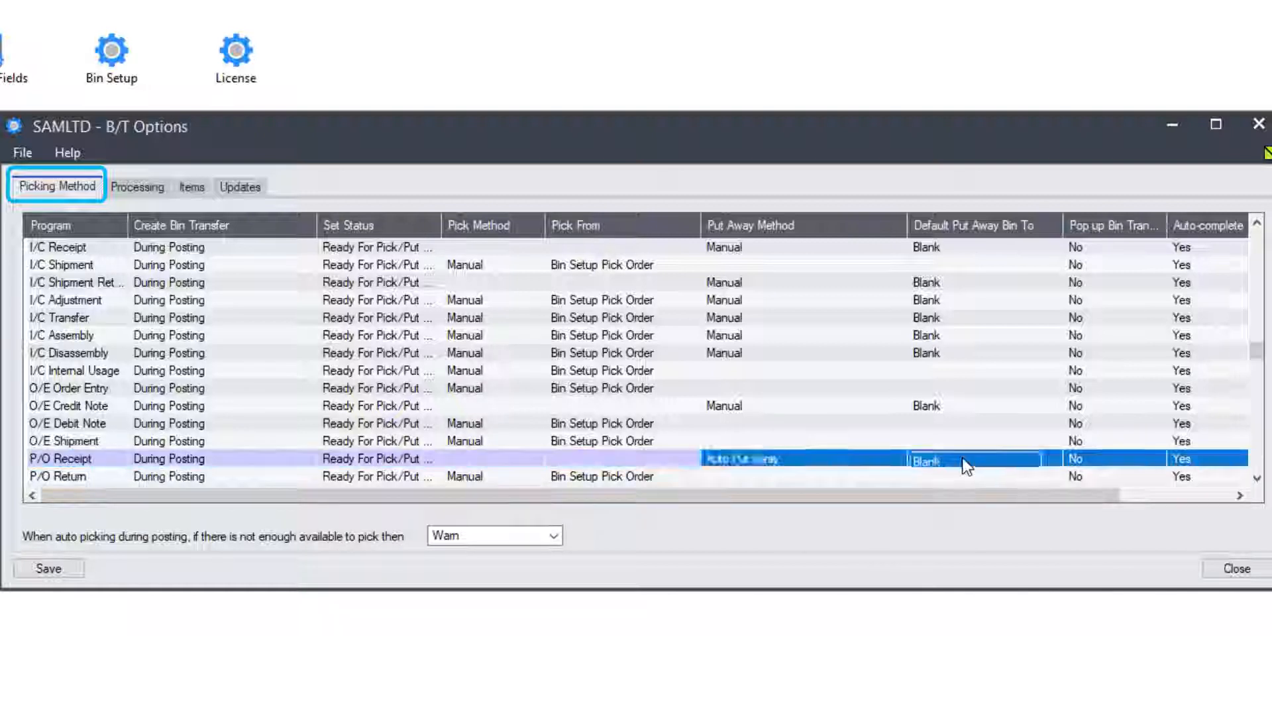
left_click(1051, 463)
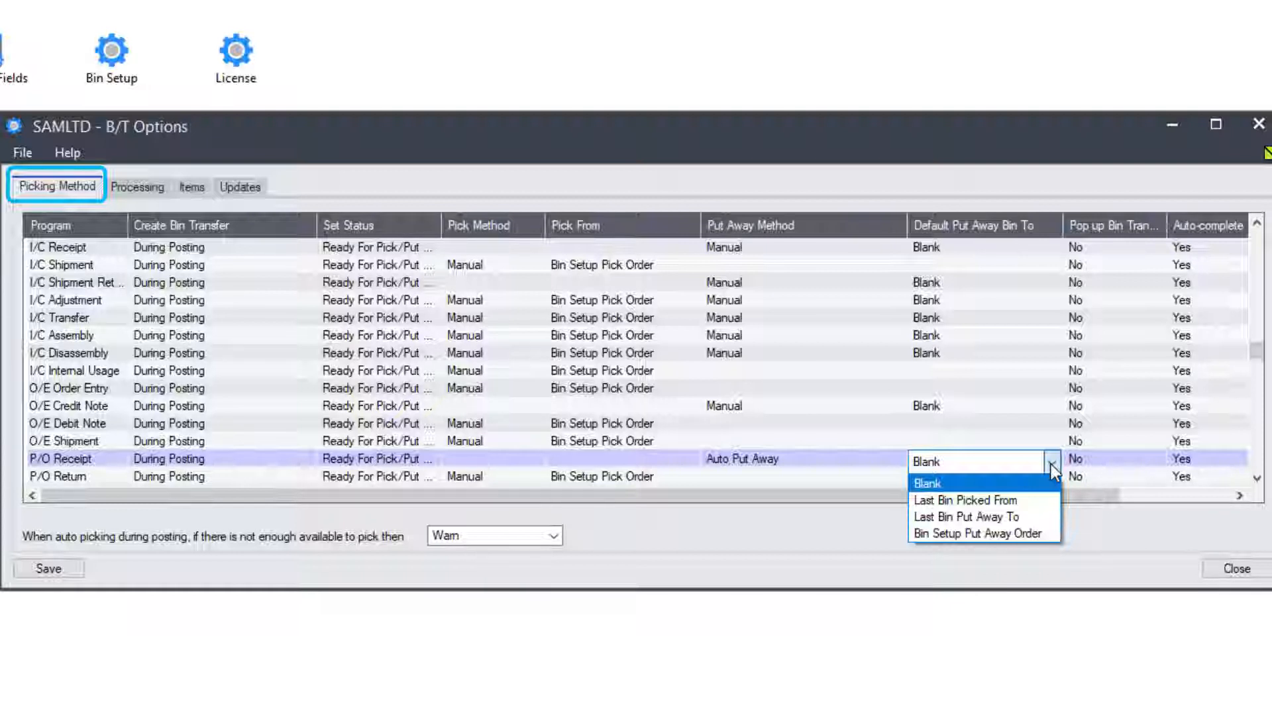
left_click(1021, 518)
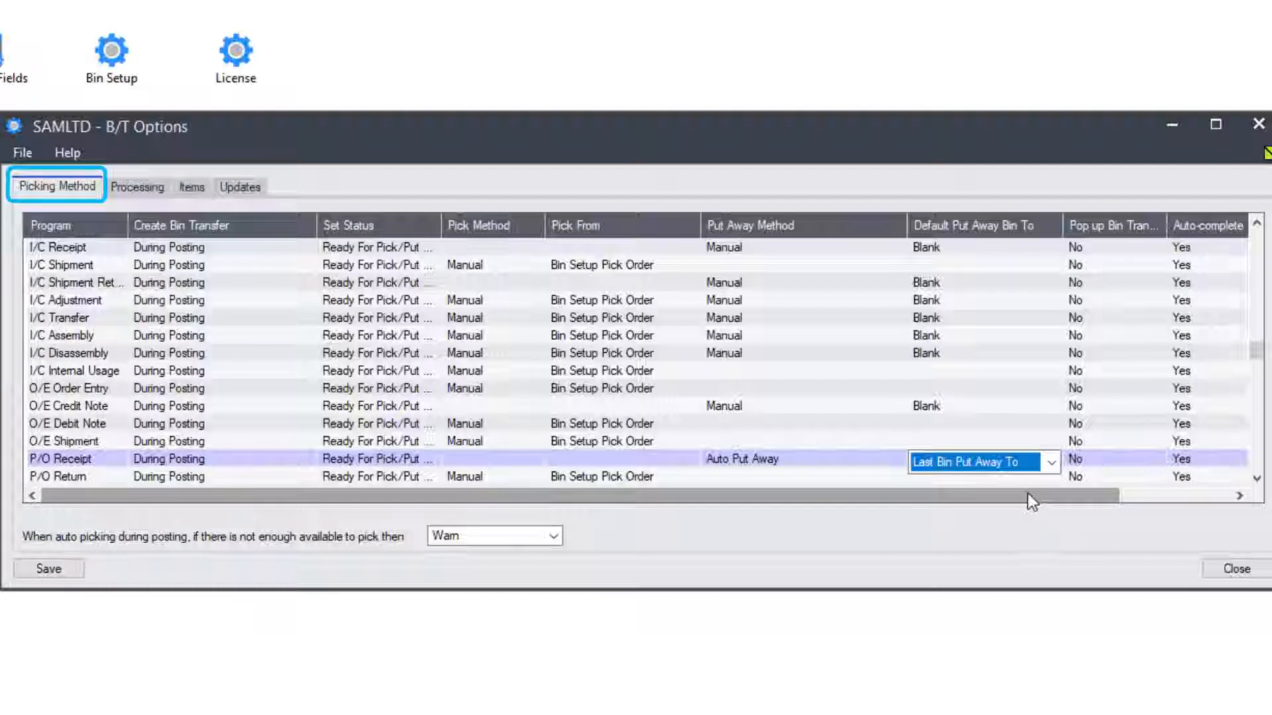
left_click(1161, 458)
- Cycle P/O Receipt's Pop up Bin Transfer setting to Yes, then check auto-complete and non-stock settings
left_click(1162, 459)
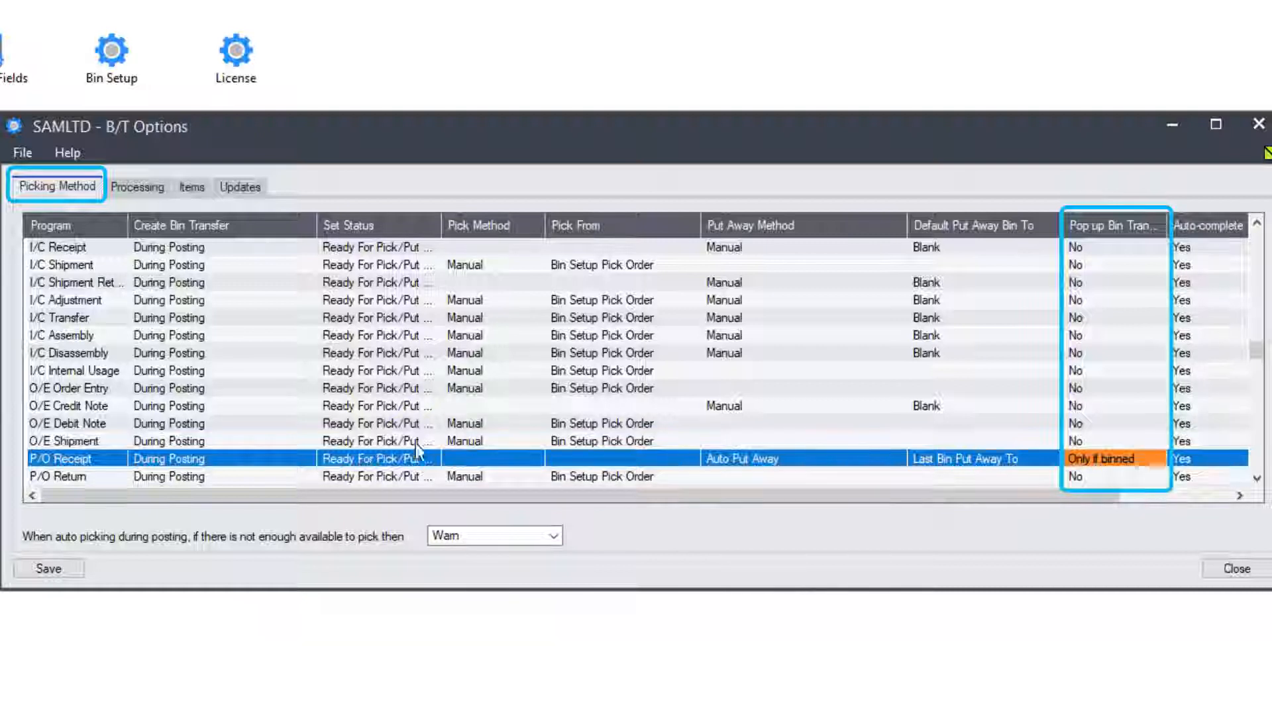
left_click(1146, 460)
double_click(1146, 460)
double_click(1146, 460)
double_click(1146, 460)
left_click(1205, 459)
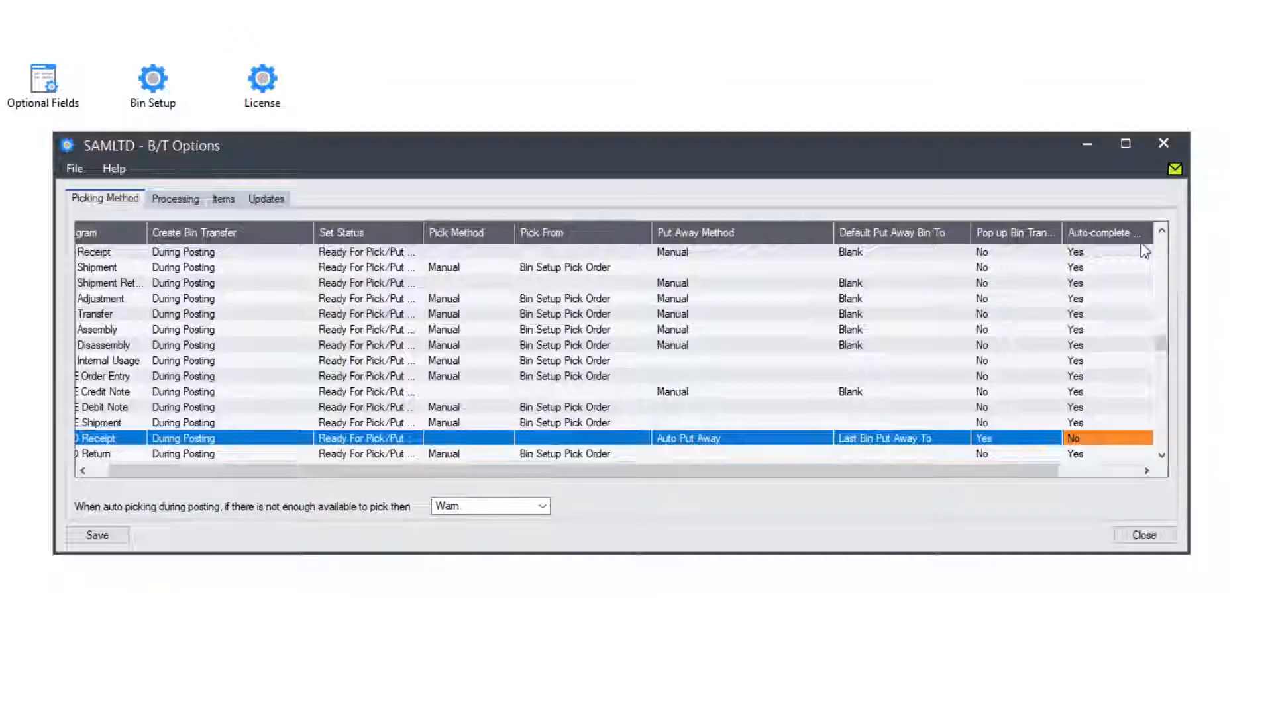
left_click(1192, 441)
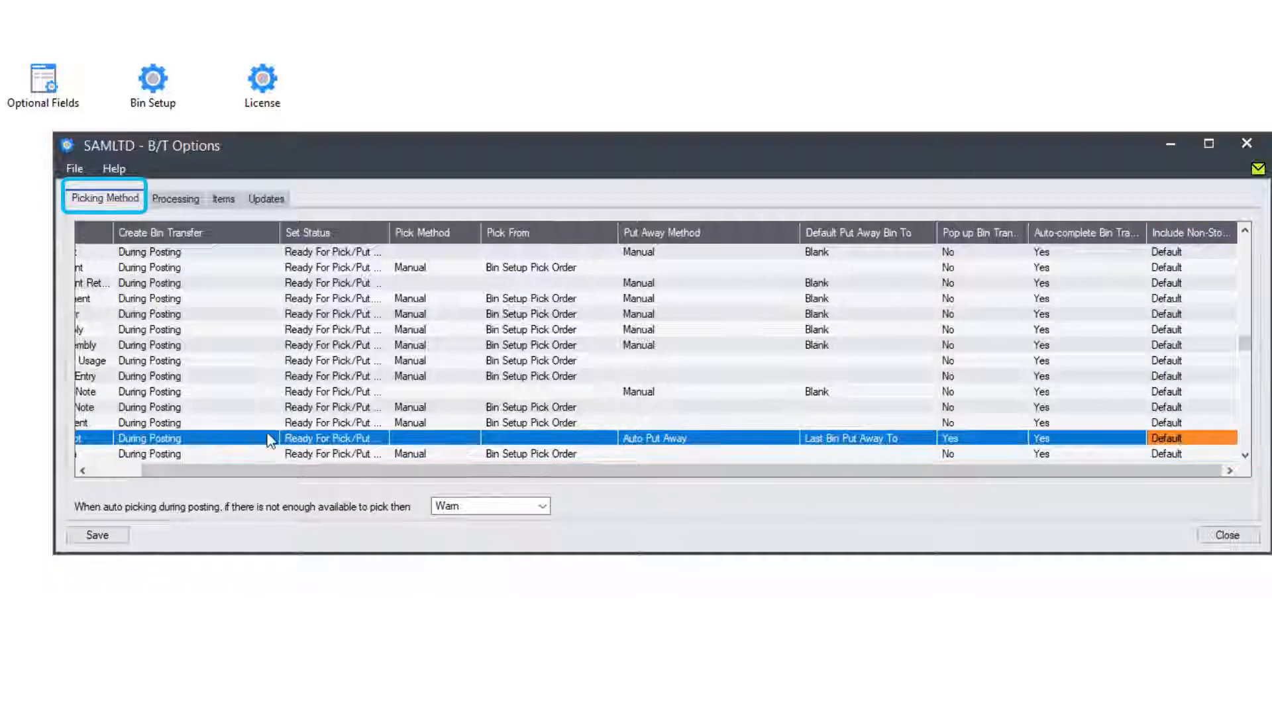
- Set O/E Shipment's pick method to Auto Pick, picking from Least Recent Put Away
left_click_drag(202, 470, 86, 476)
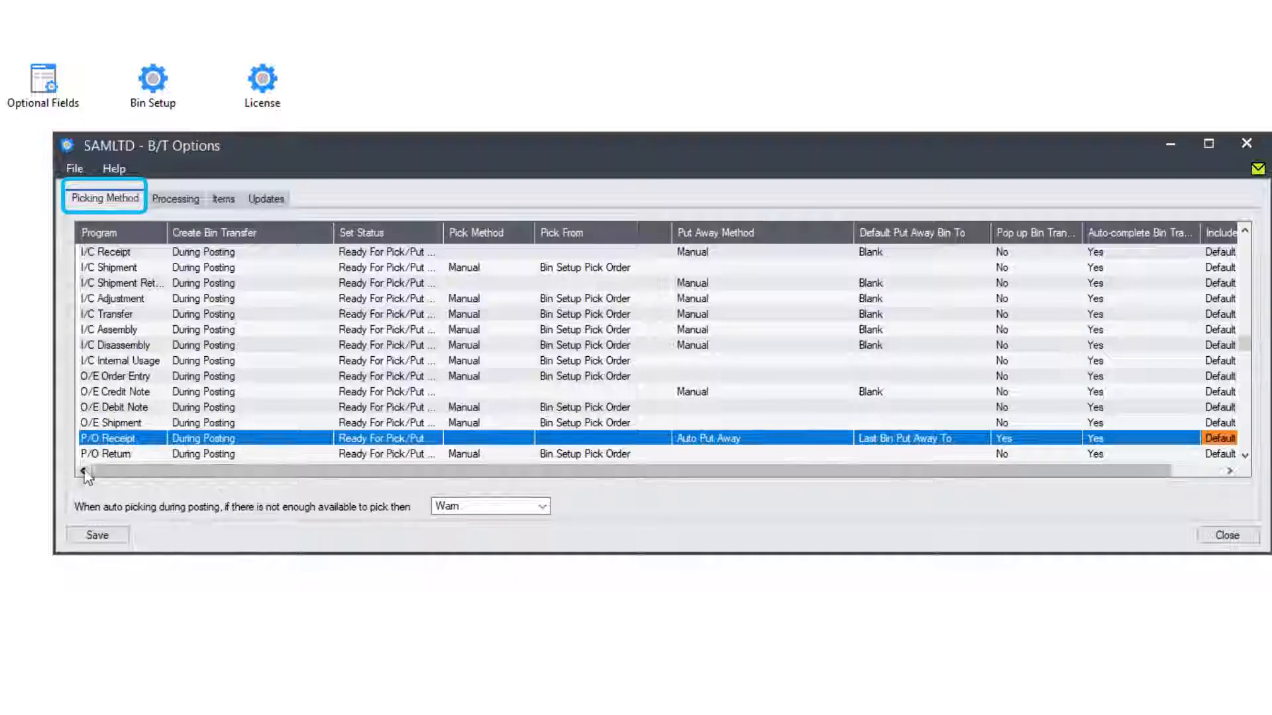
left_click(118, 424)
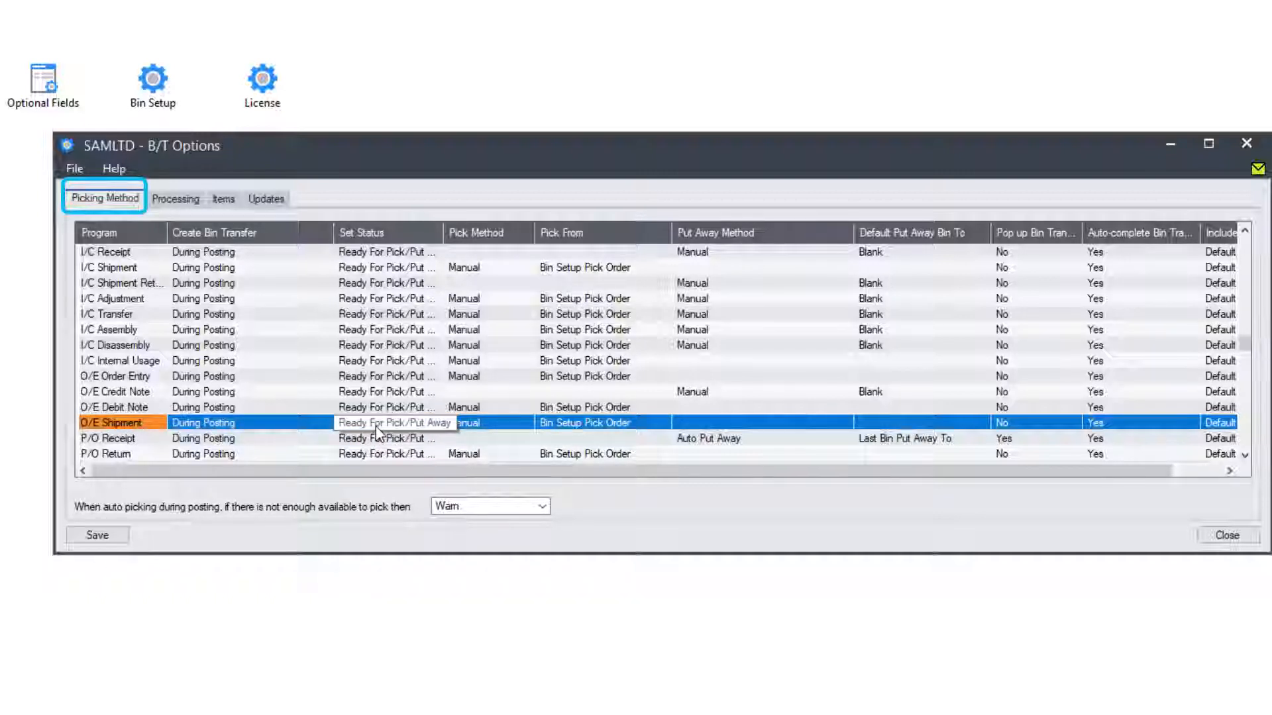
left_click(527, 427)
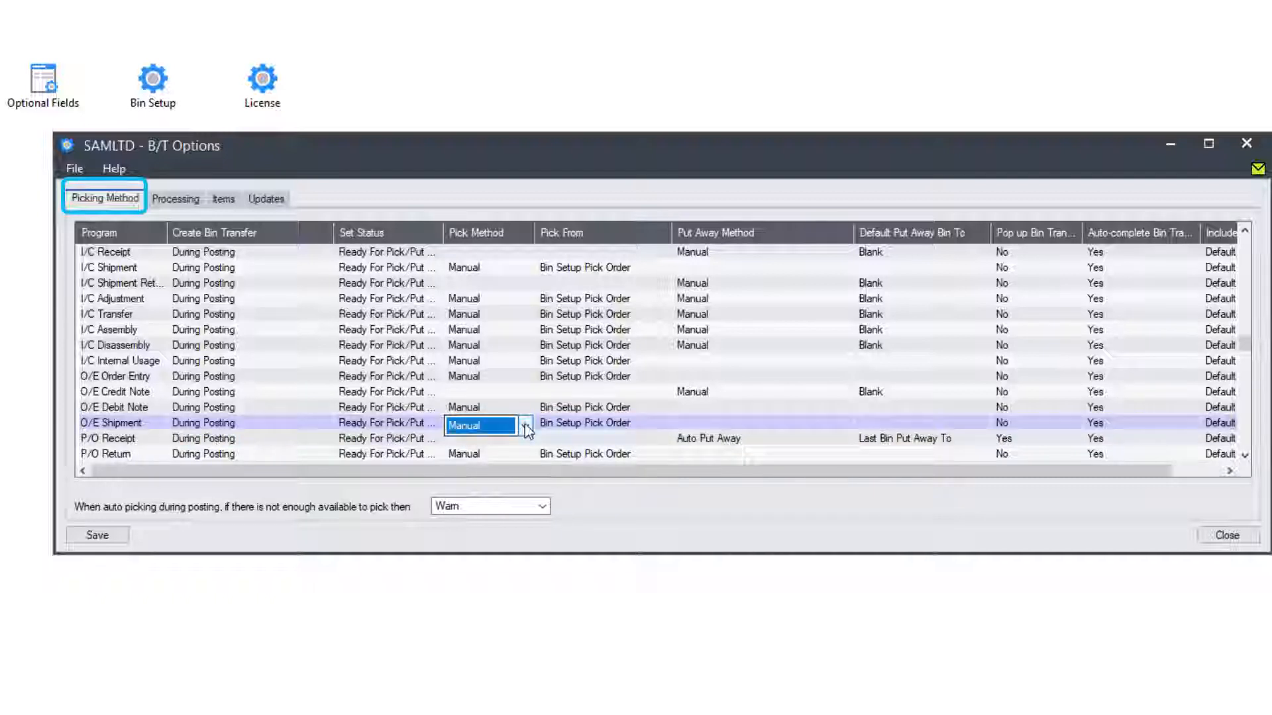
left_click(525, 426)
left_click(487, 457)
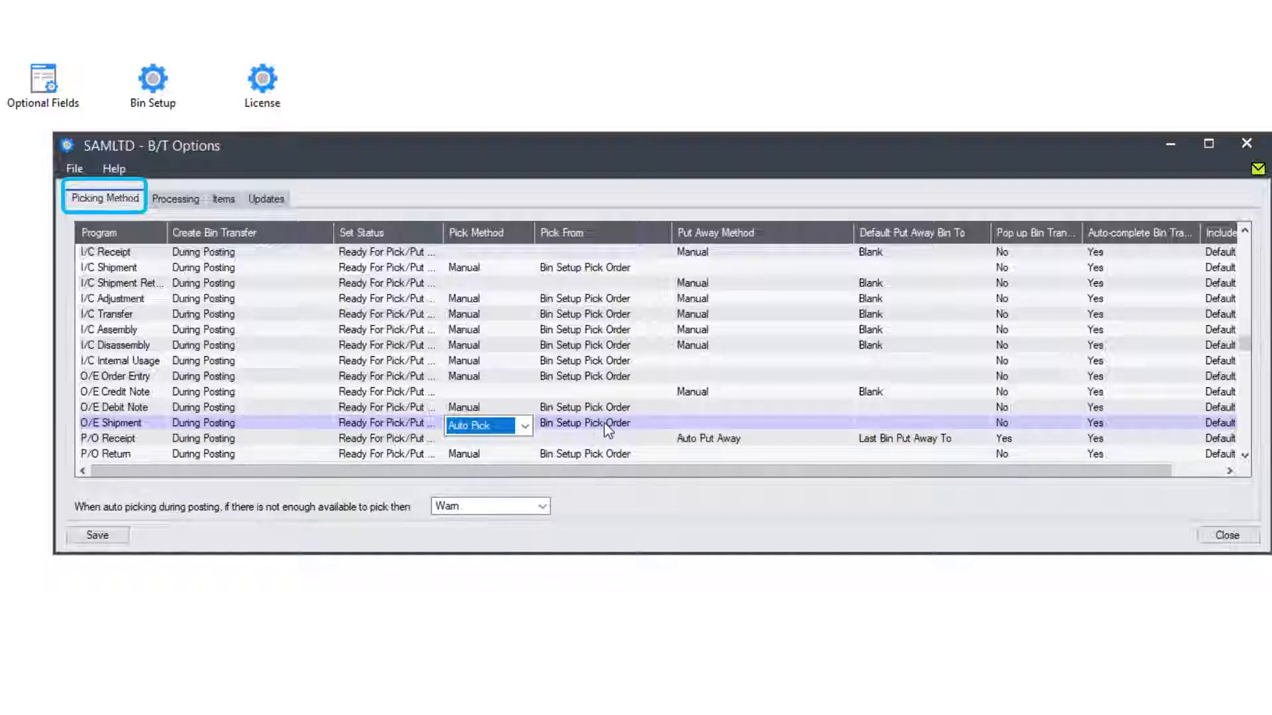
left_click(604, 422)
left_click(662, 426)
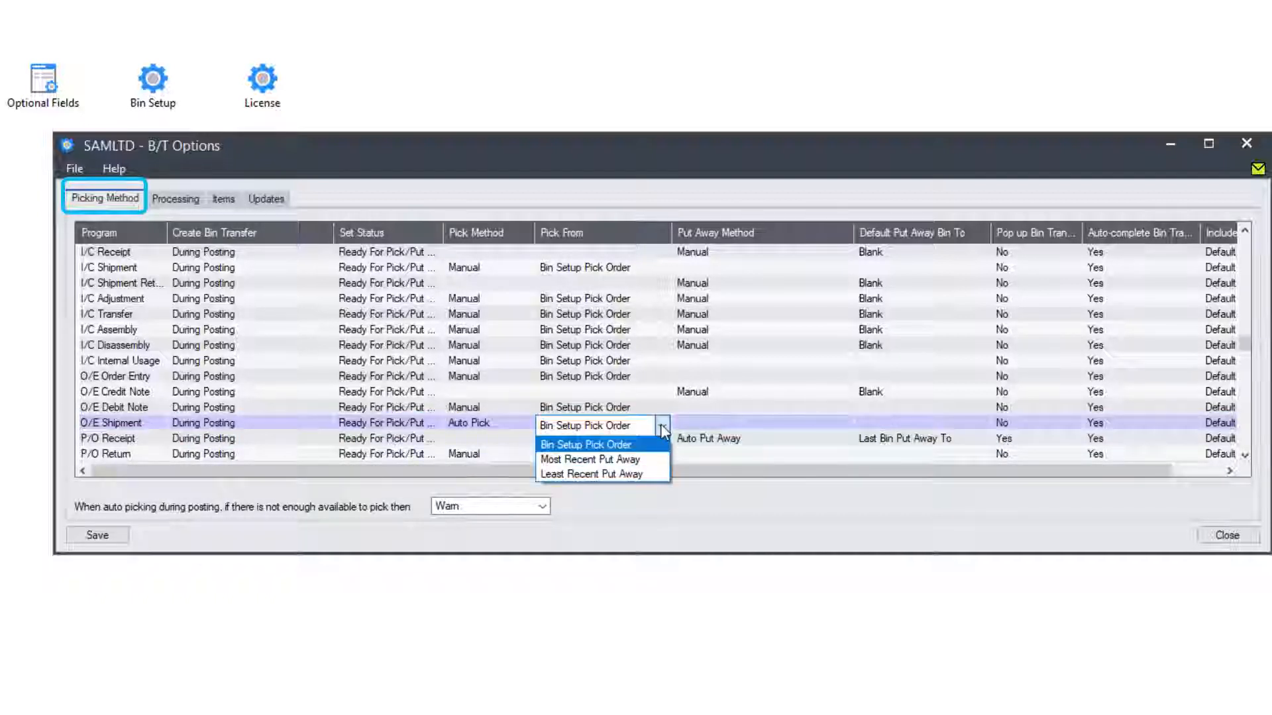
left_click(641, 475)
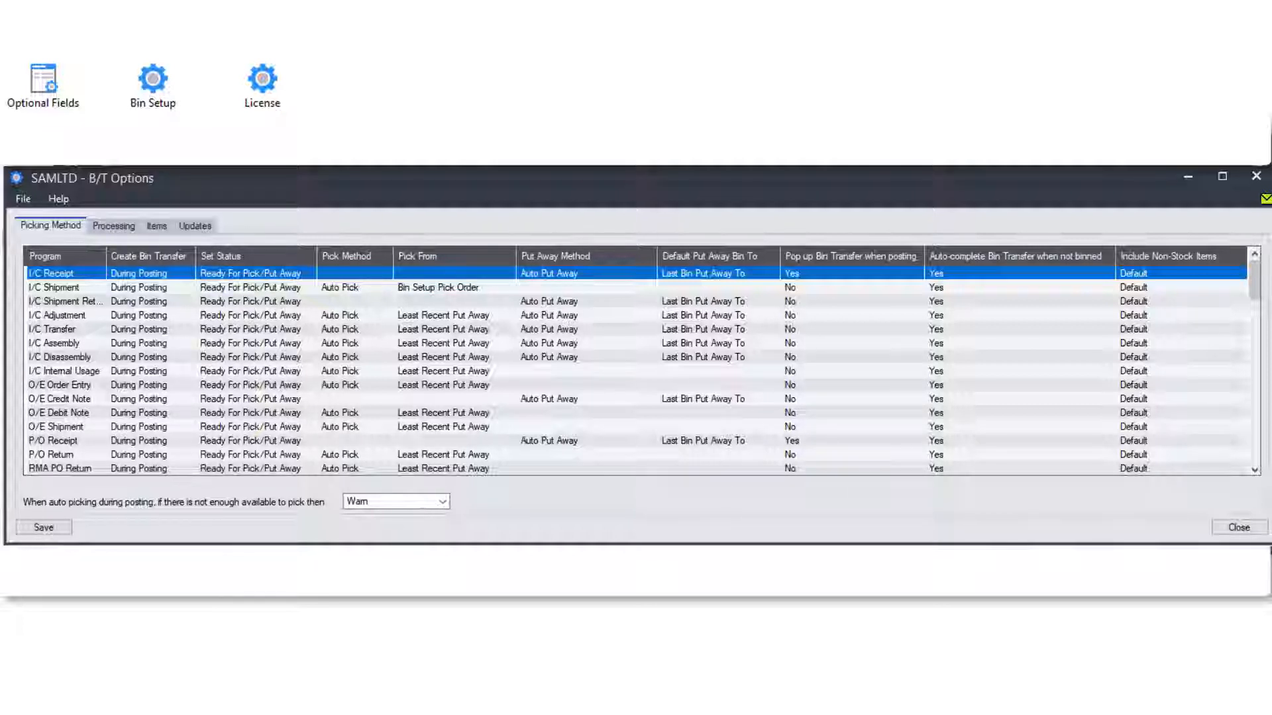
- Choose Warn when not enough is available to auto pick, then show the Processing settings
left_click(437, 502)
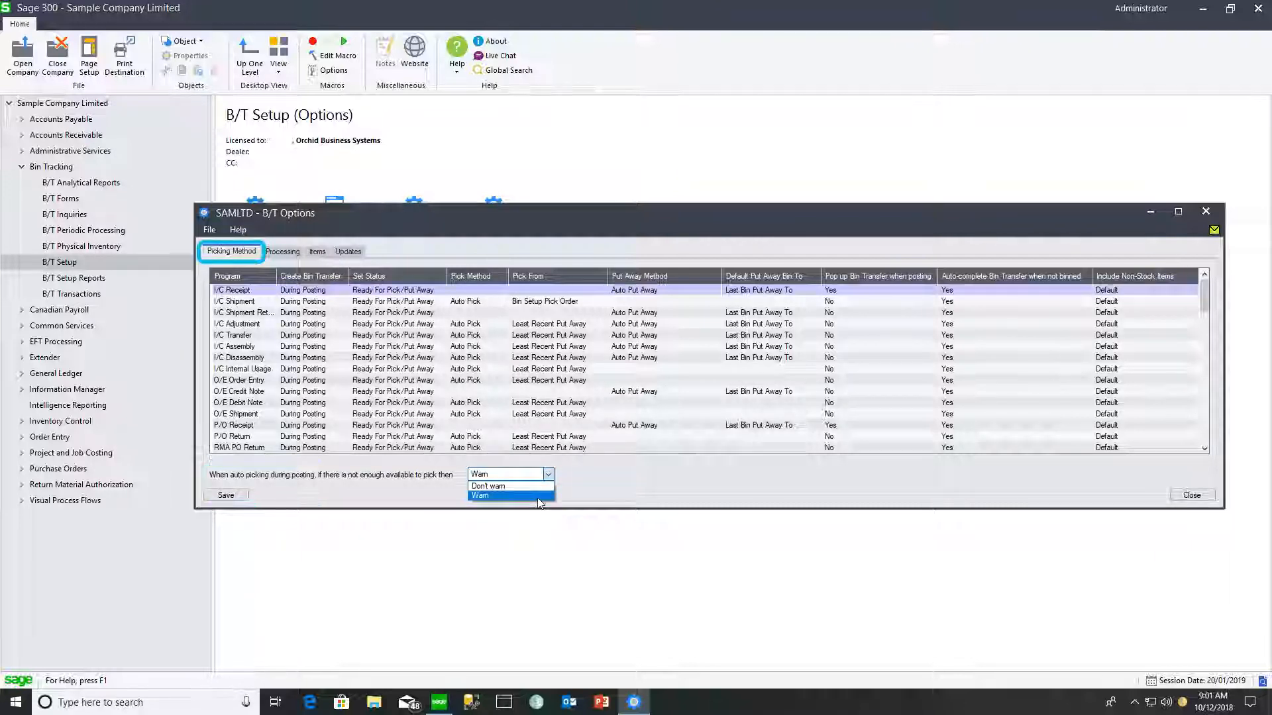
left_click(538, 496)
left_click(285, 251)
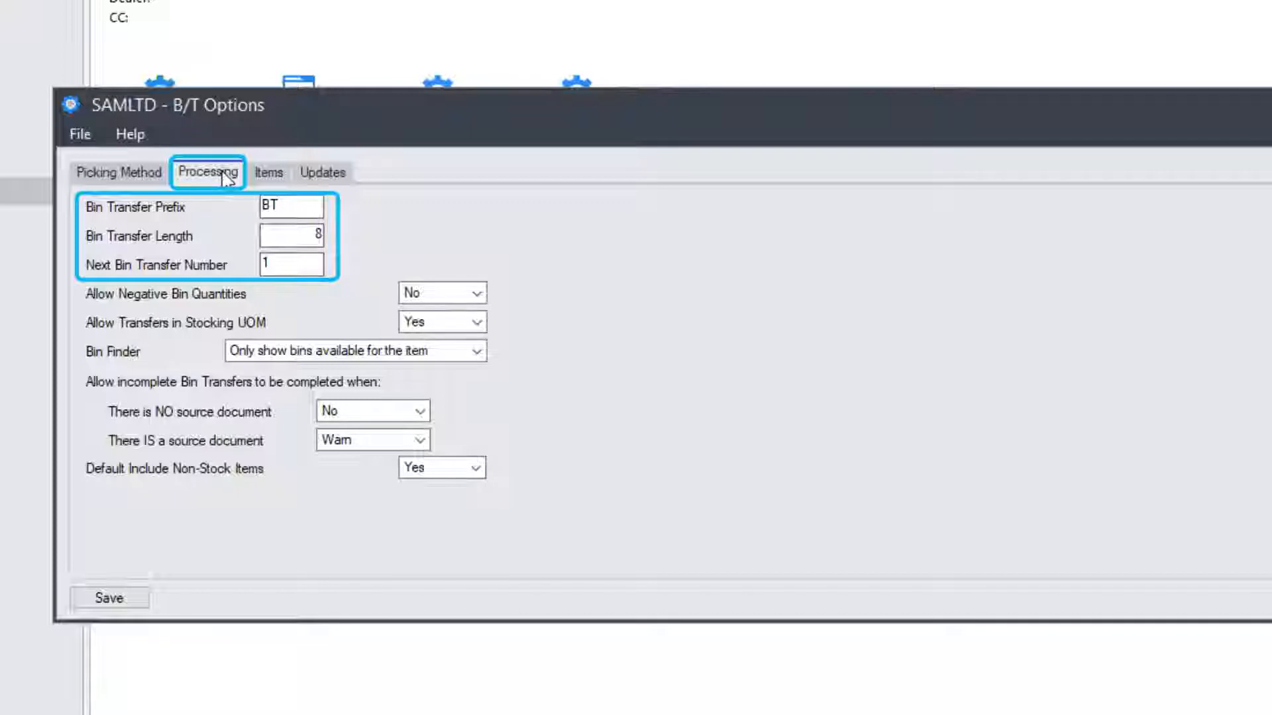
left_click(476, 293)
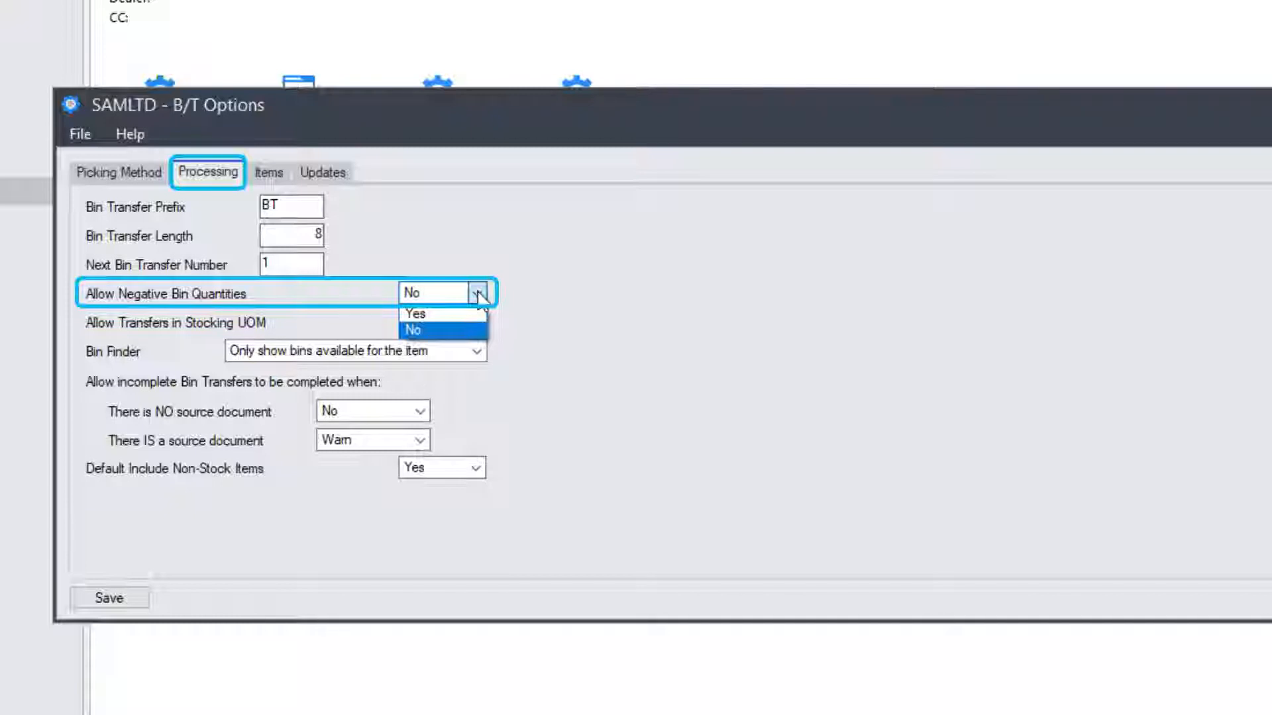
left_click(477, 293)
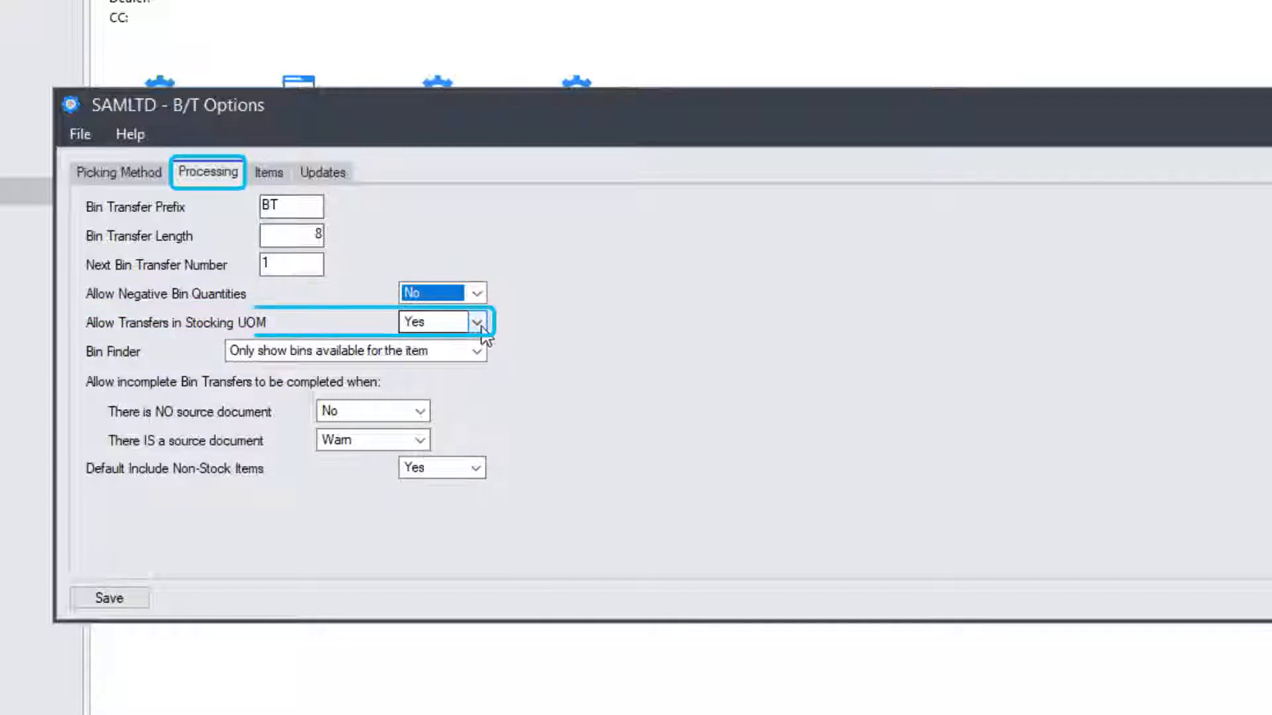
left_click(478, 323)
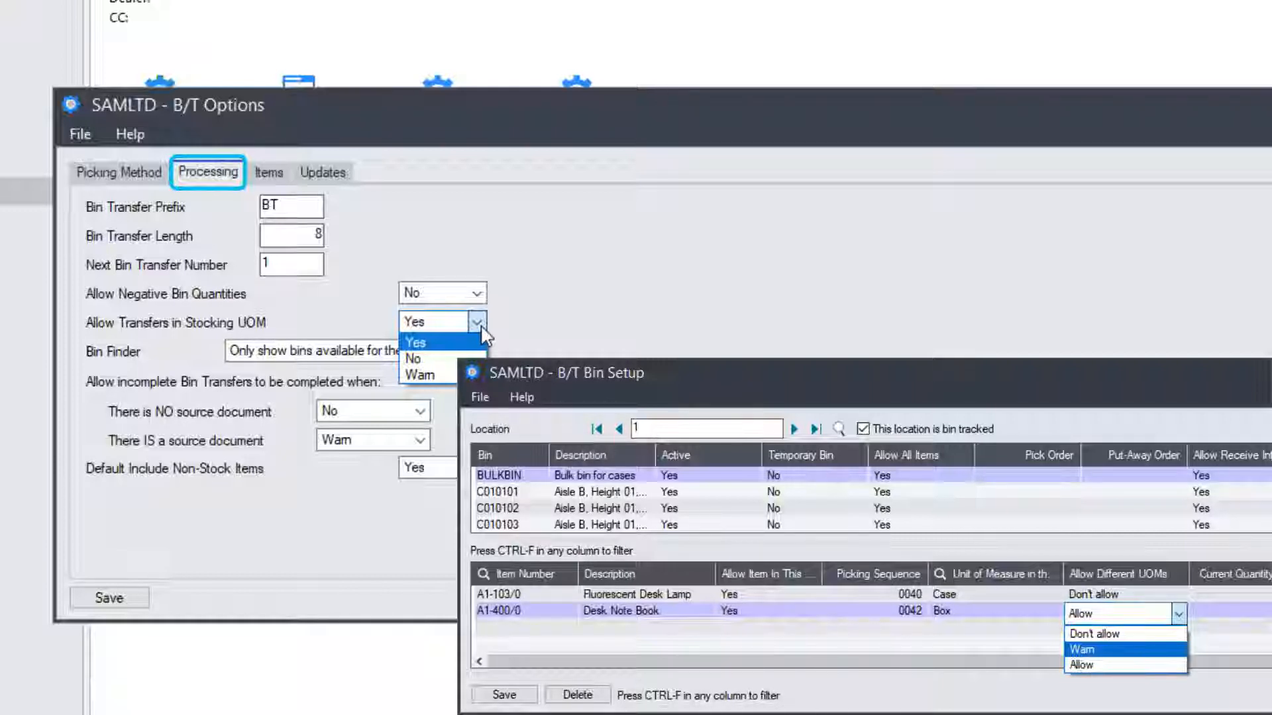
left_click(477, 323)
left_click(477, 352)
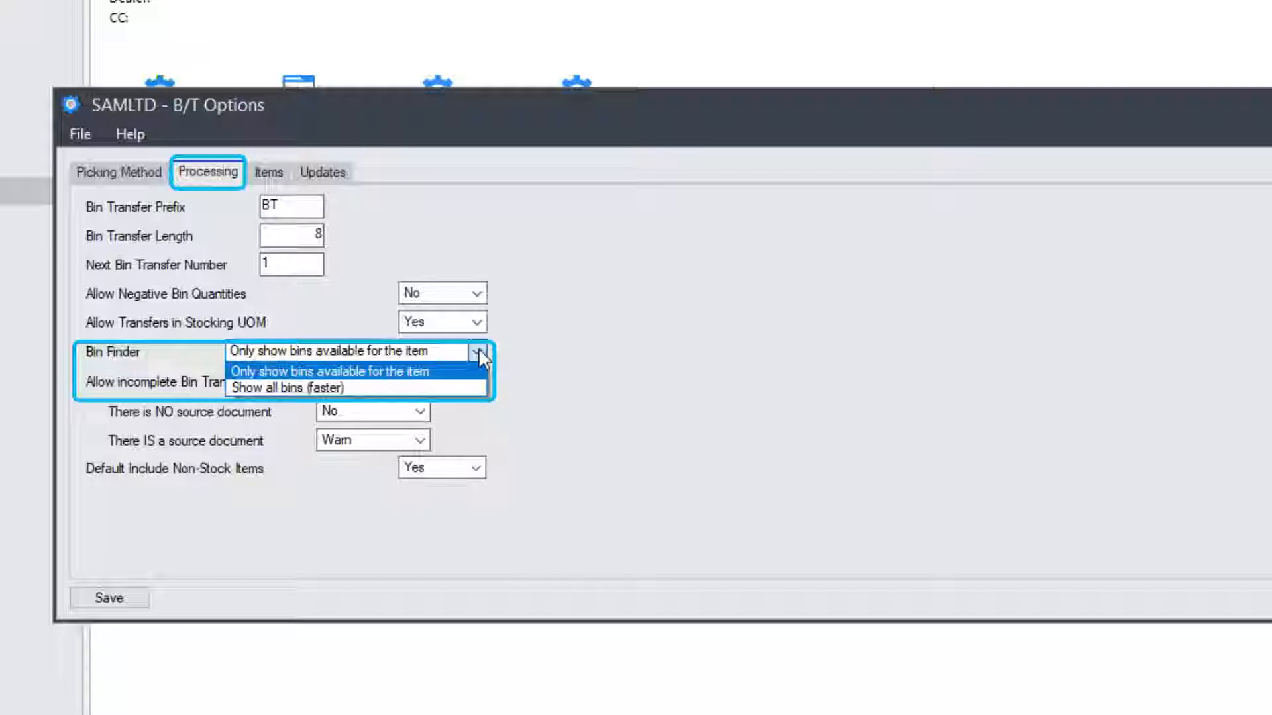
- Keep Bin Finder showing available bins only, No/Warn for source-document transfers, and Default non-stock items
left_click(478, 347)
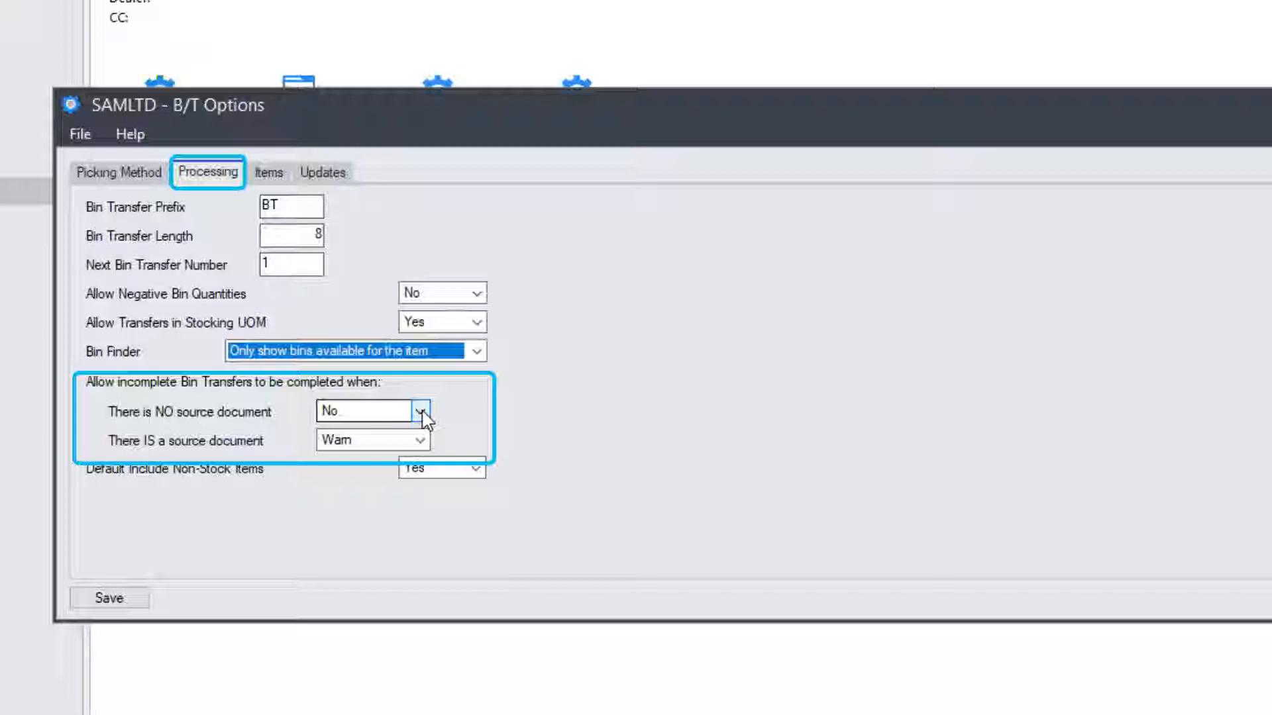
left_click(421, 412)
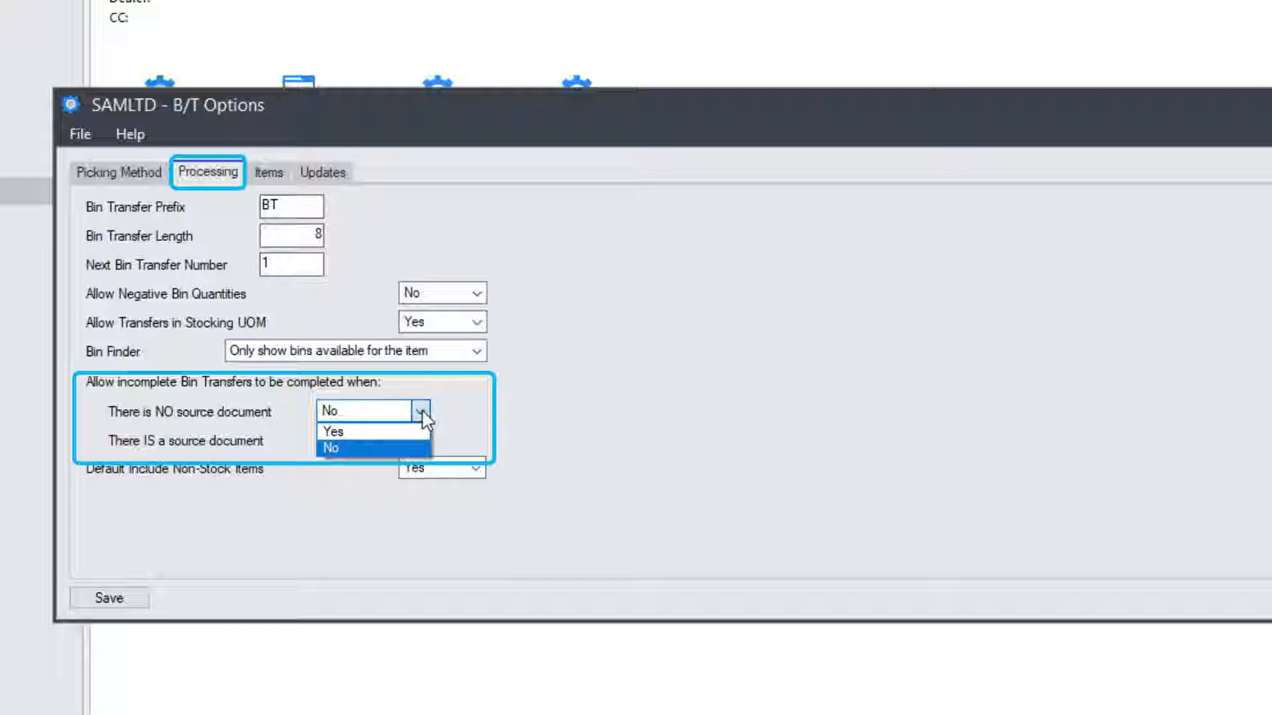
left_click(421, 413)
left_click(422, 441)
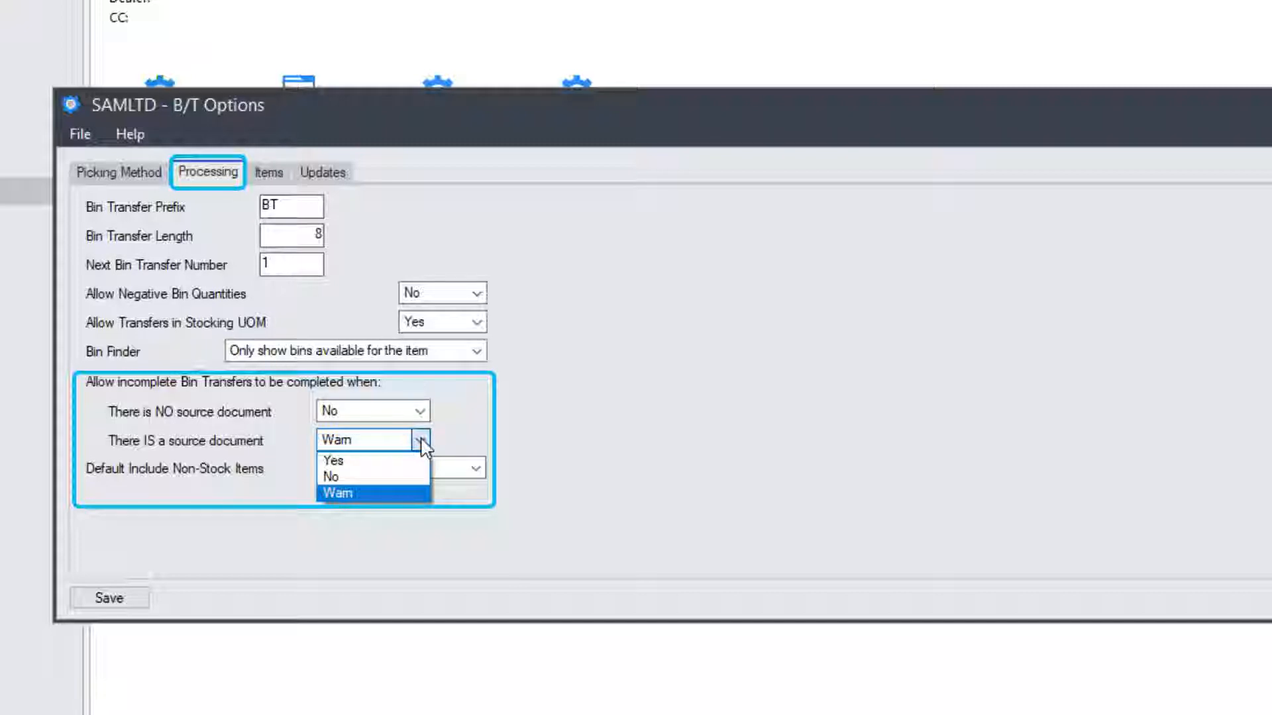
left_click(421, 442)
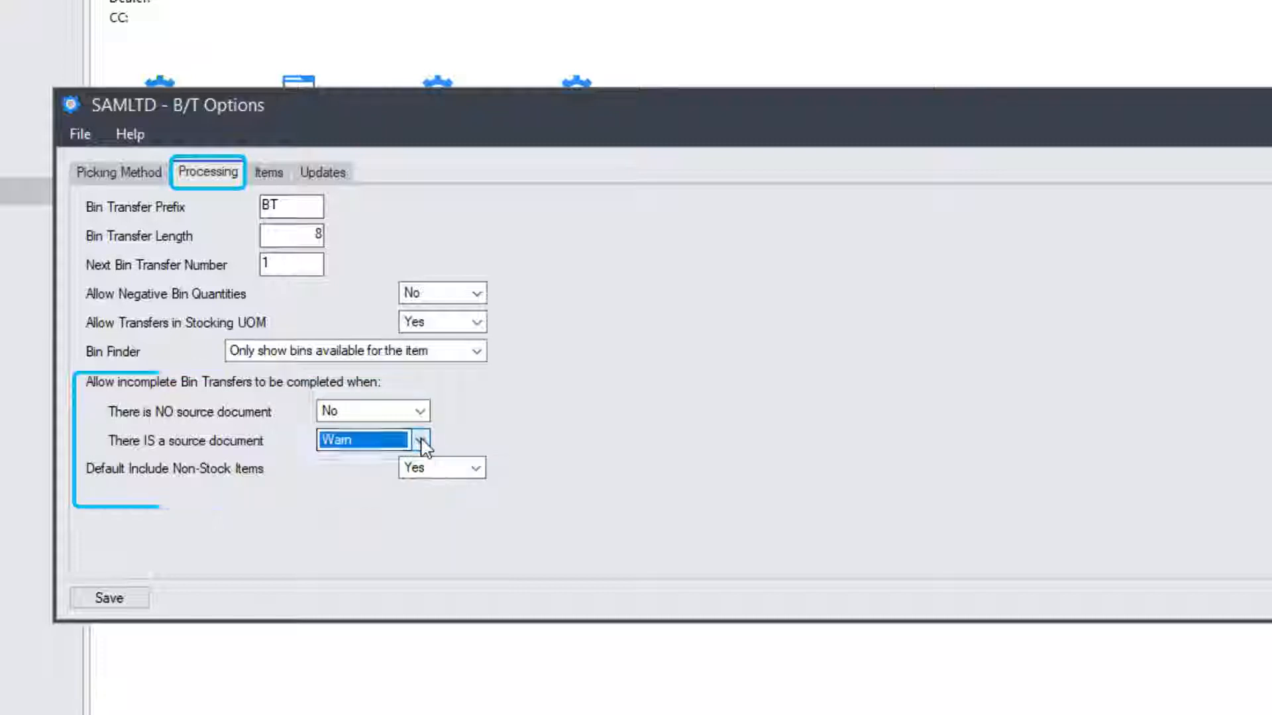
left_click(476, 467)
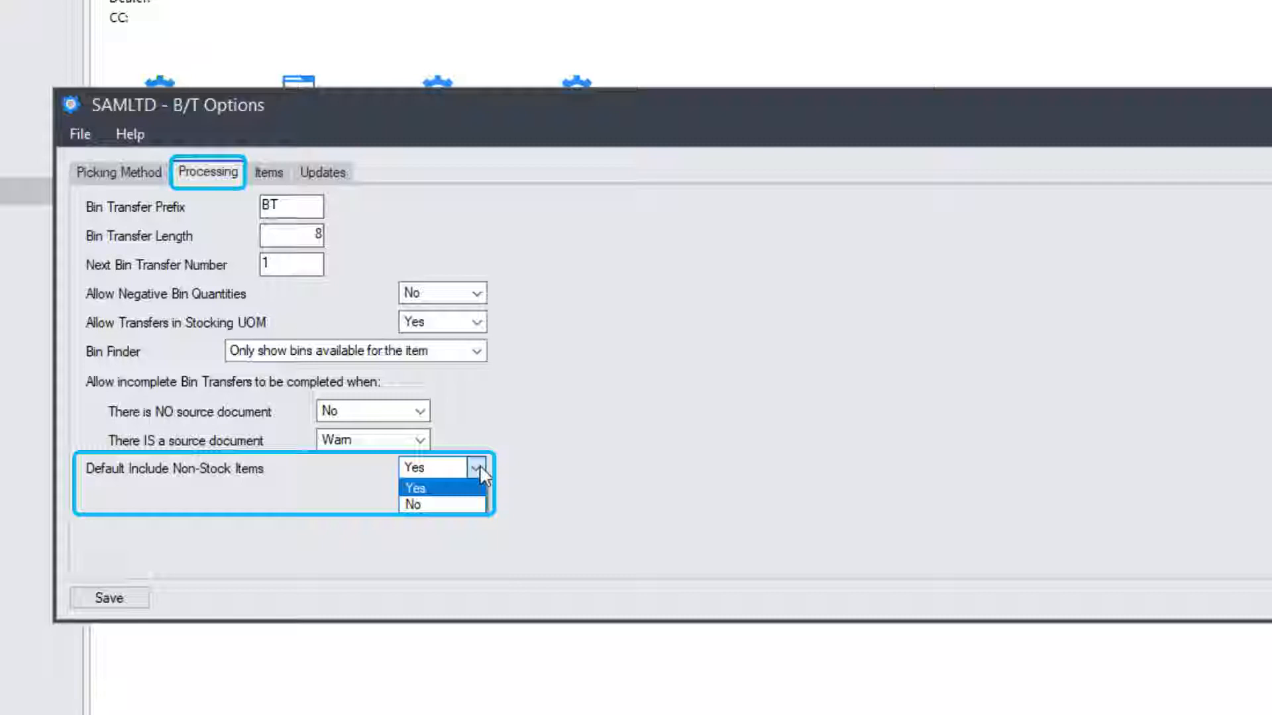
left_click(479, 466)
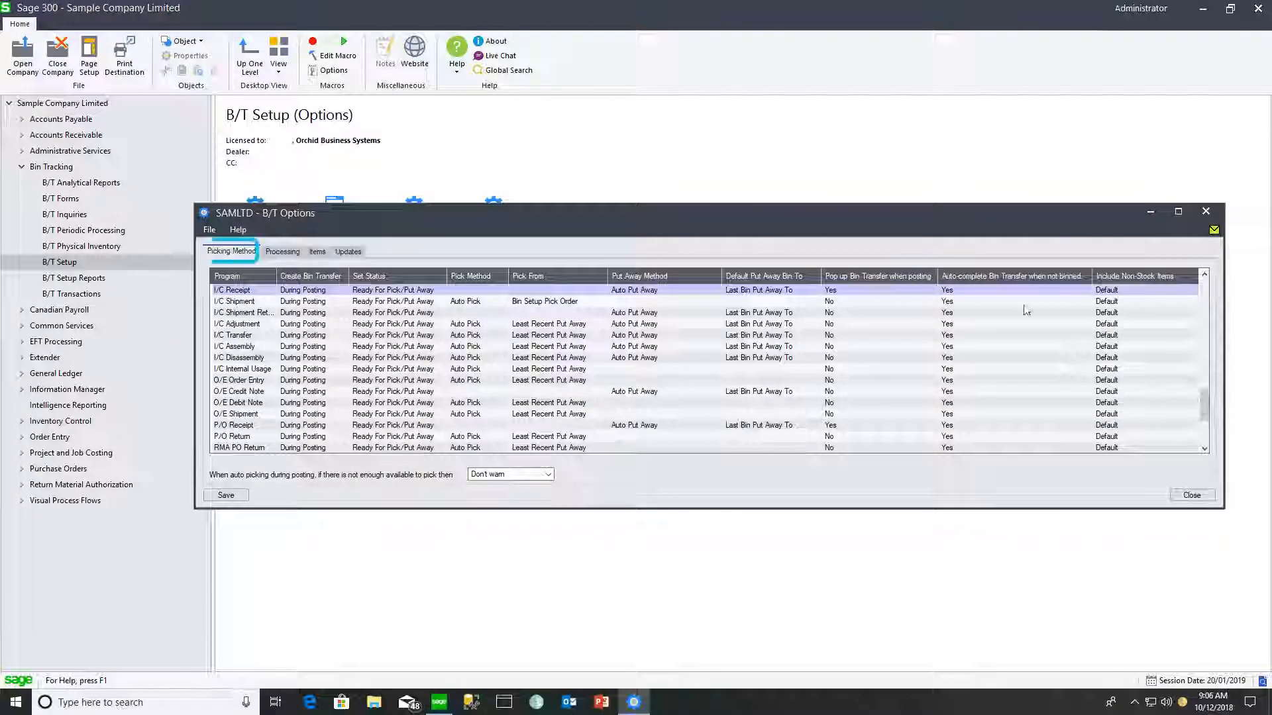
left_click(1128, 292)
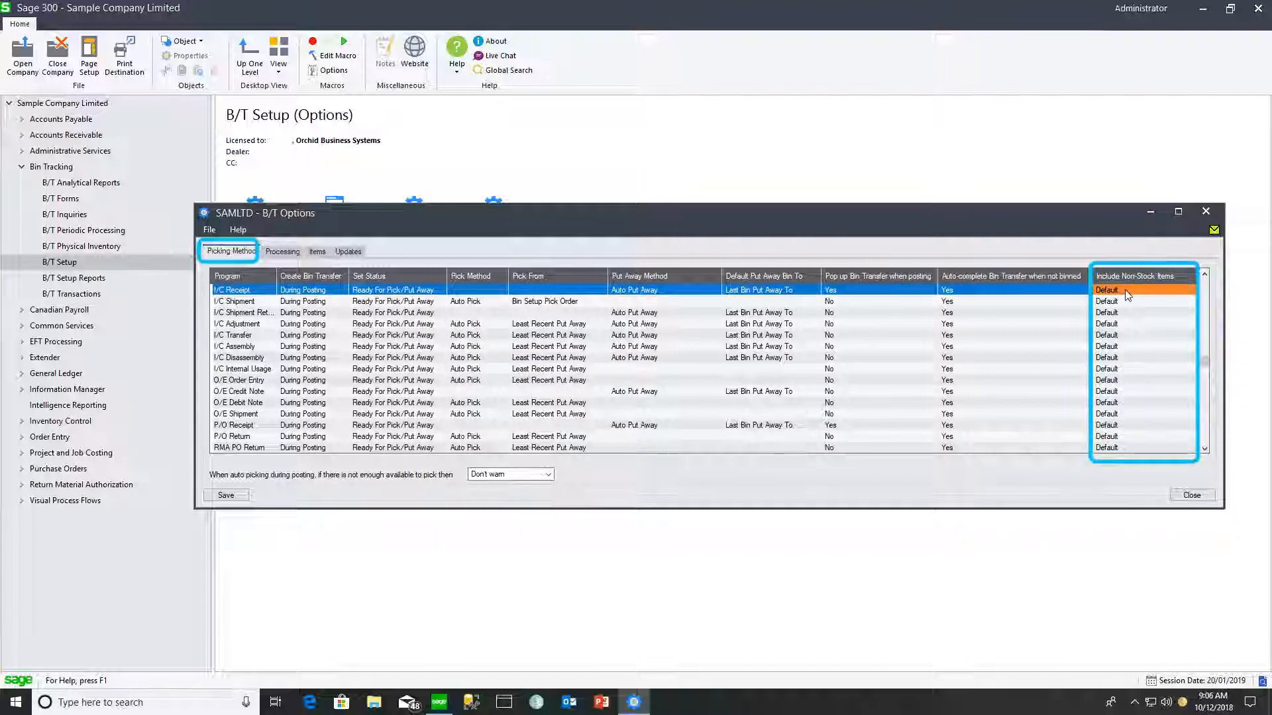
- Bin track all items except those matching mask XX-???-? (Promotional Items)
left_click(321, 253)
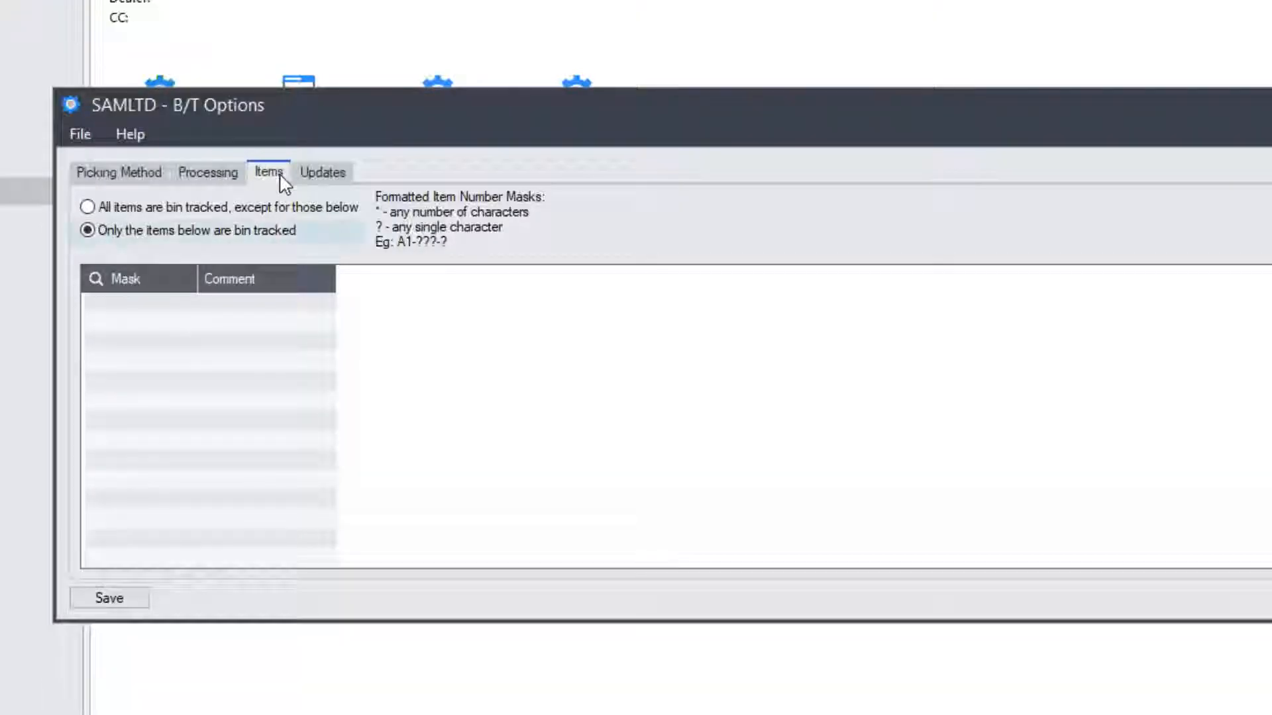
left_click(91, 206)
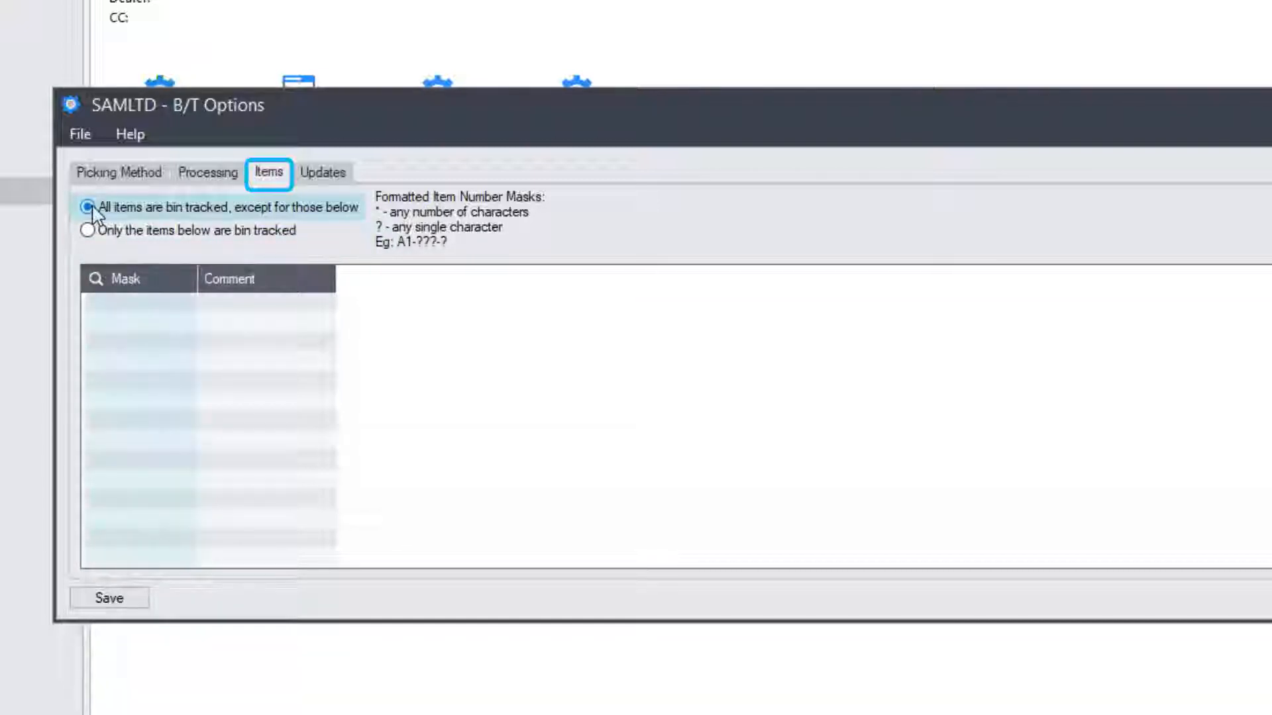
left_click(106, 302)
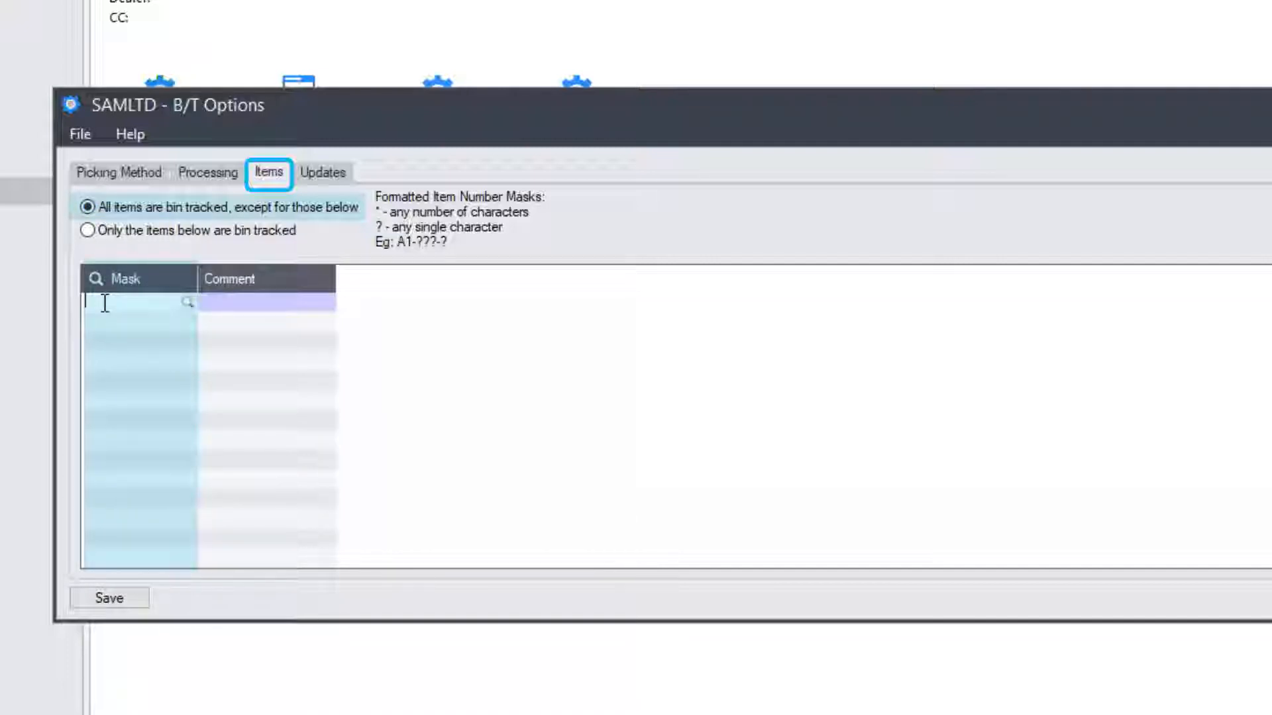
type("??-")
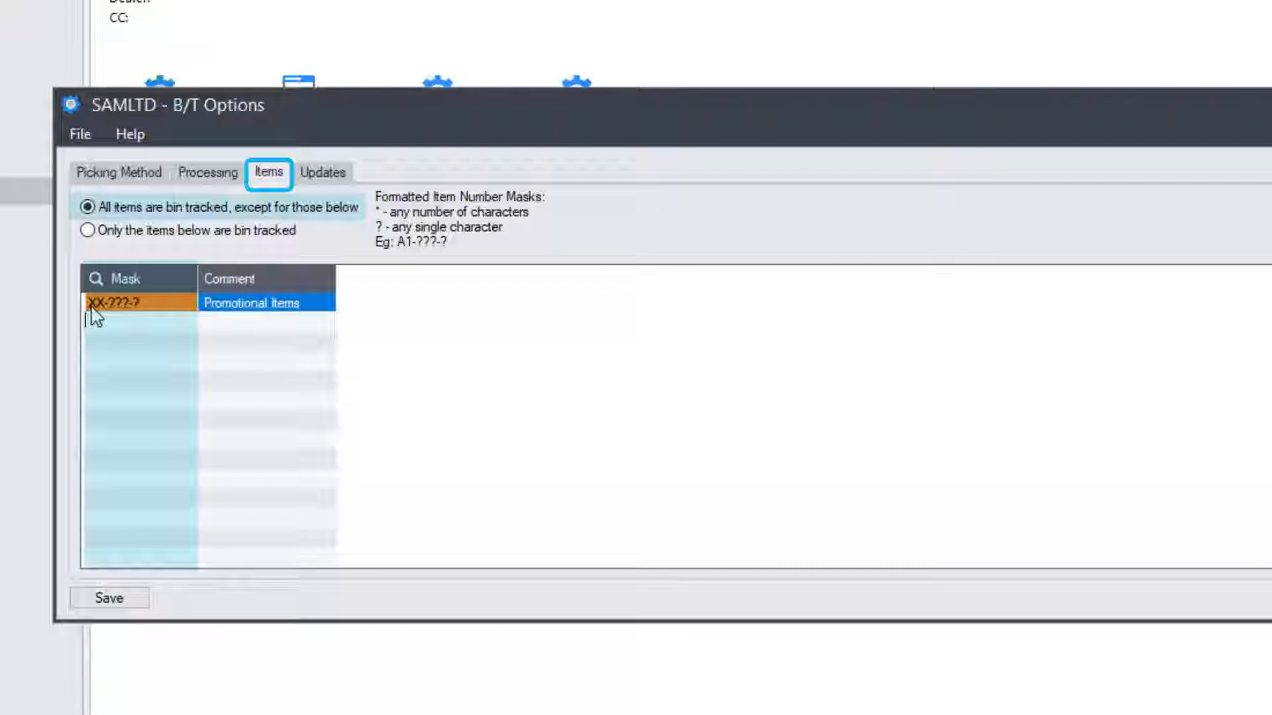
left_click(329, 176)
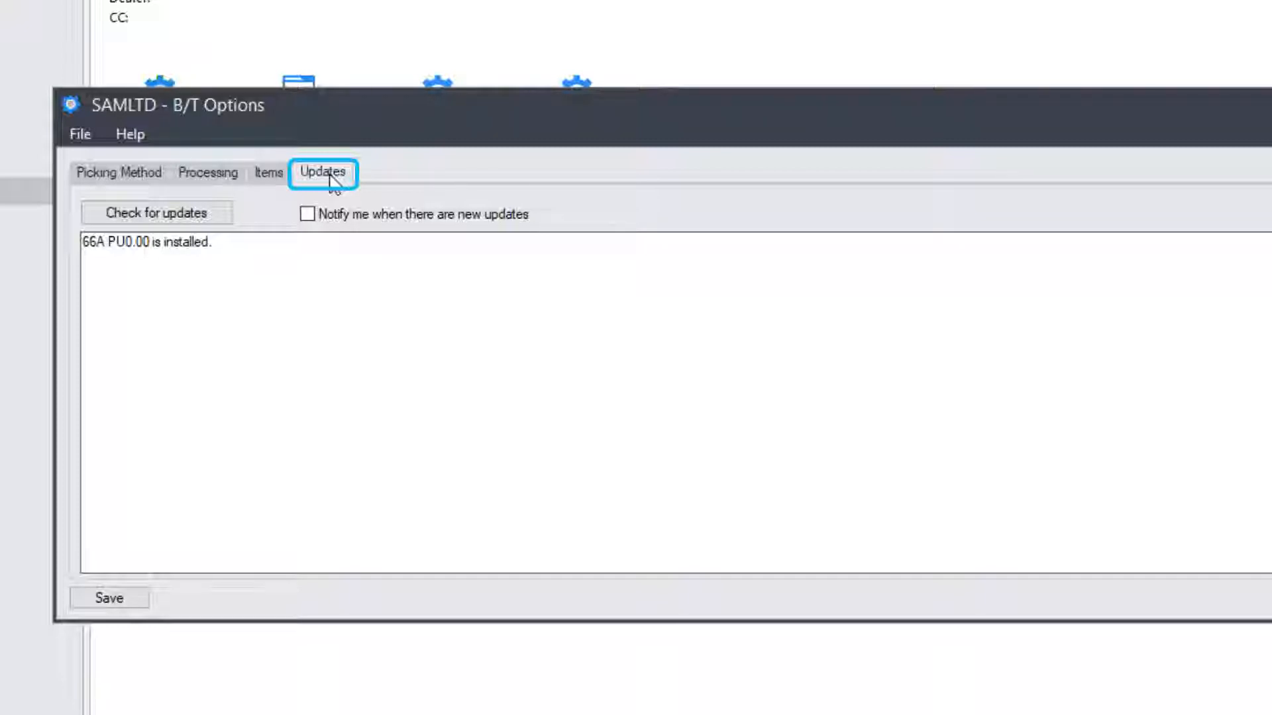
- Check for Bin Tracking updates, which lists PU0.01 and PU0.02 as available
left_click(199, 220)
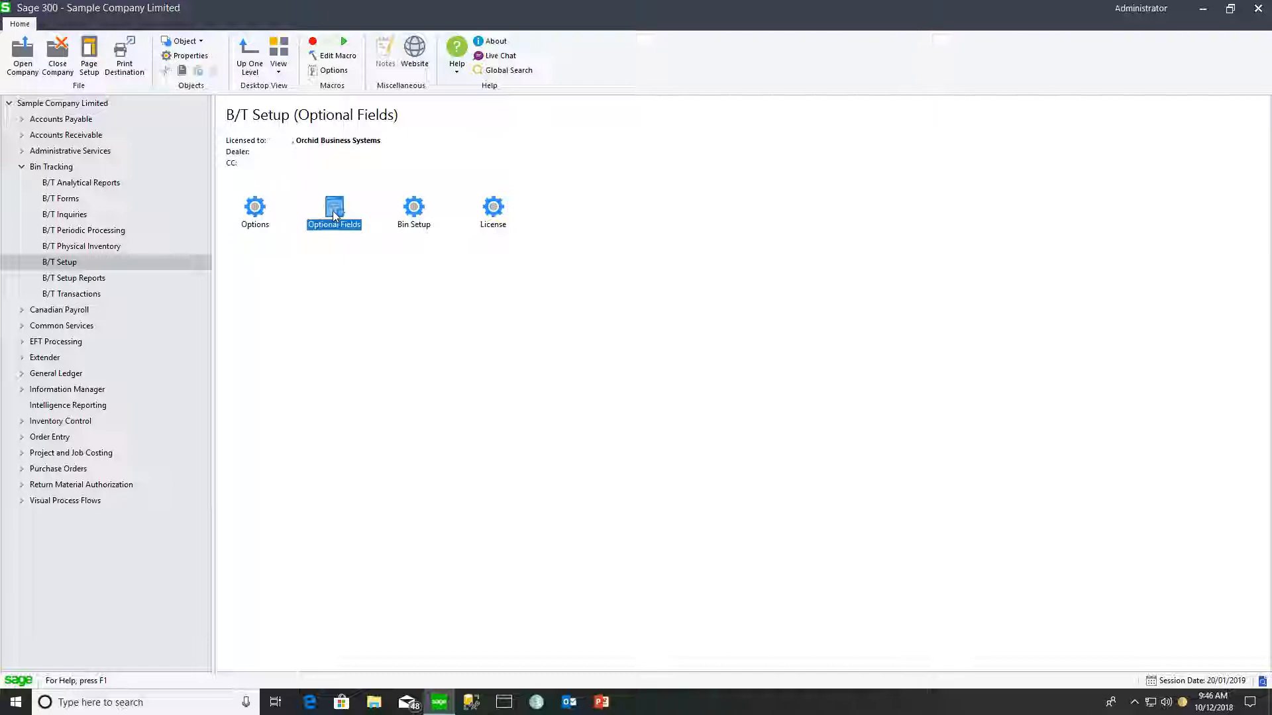
double_click(334, 211)
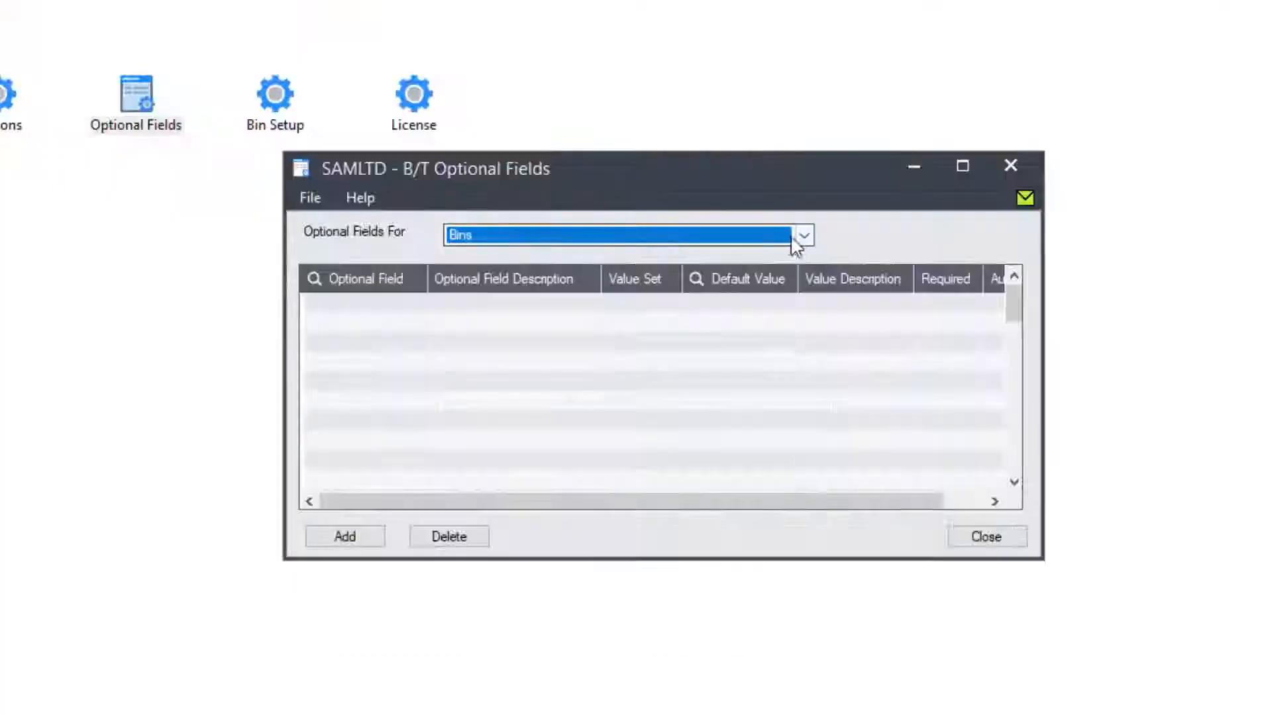
left_click(801, 236)
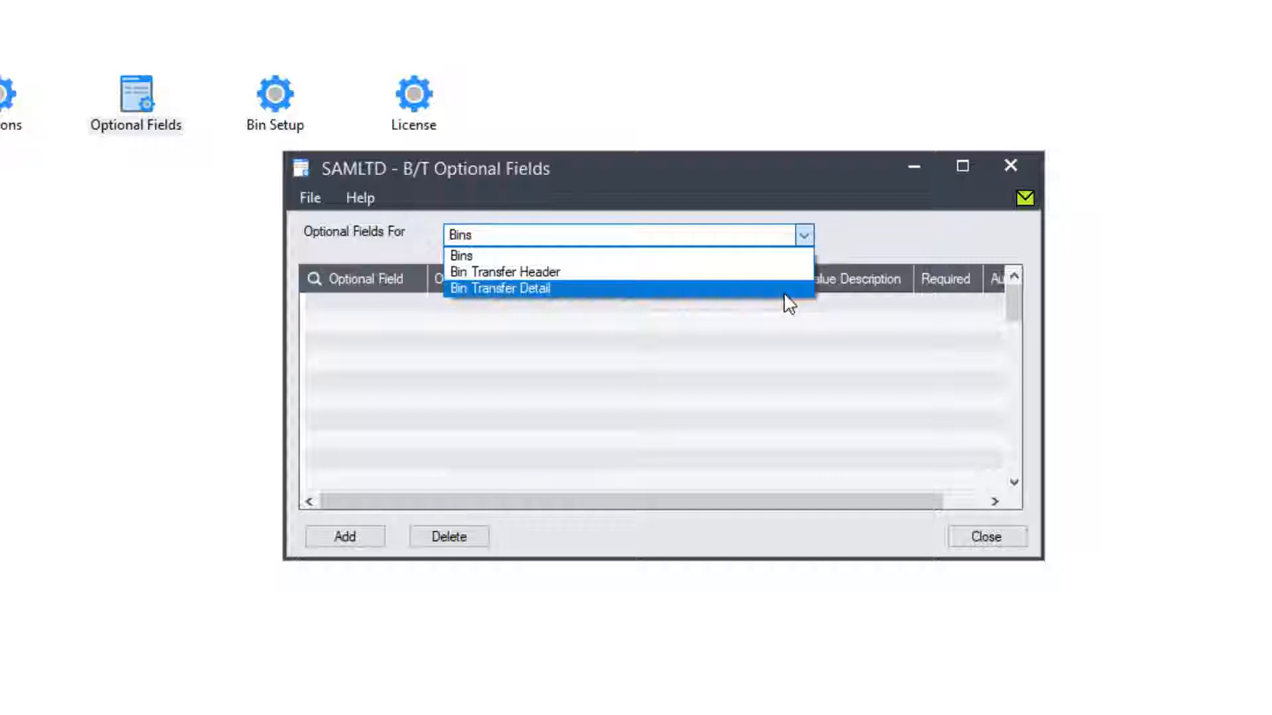
left_click(782, 273)
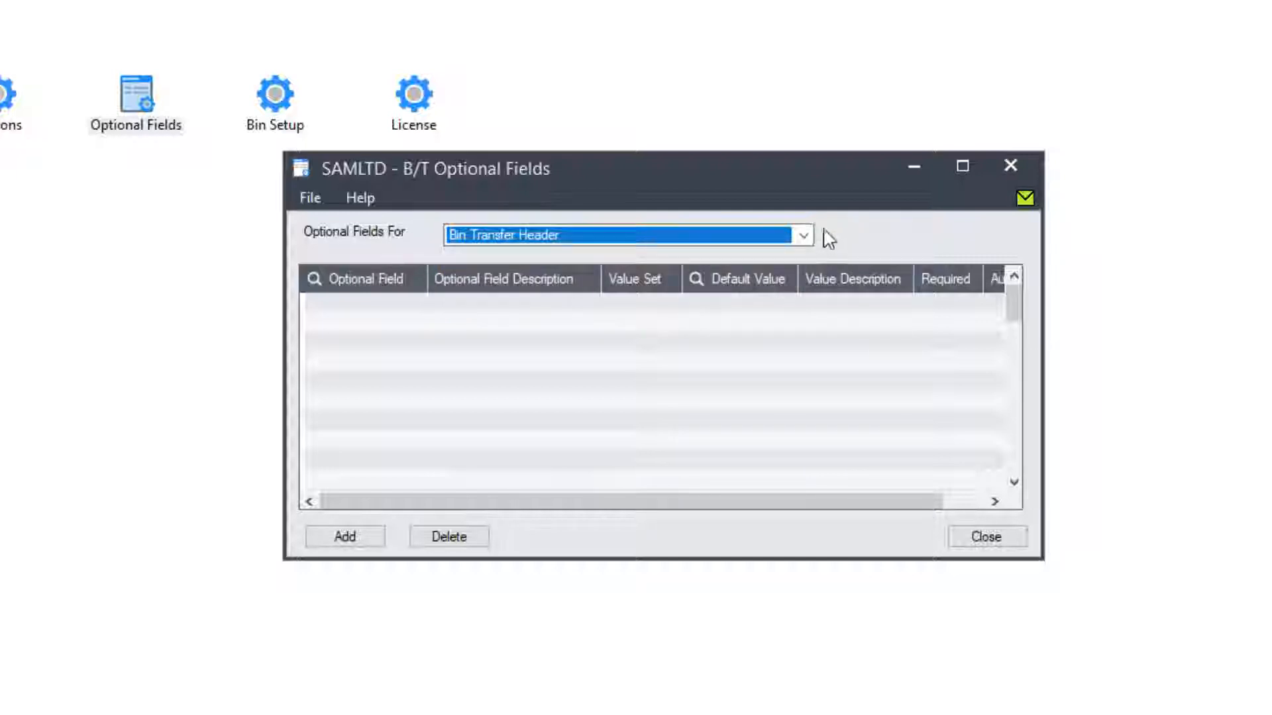
left_click(806, 240)
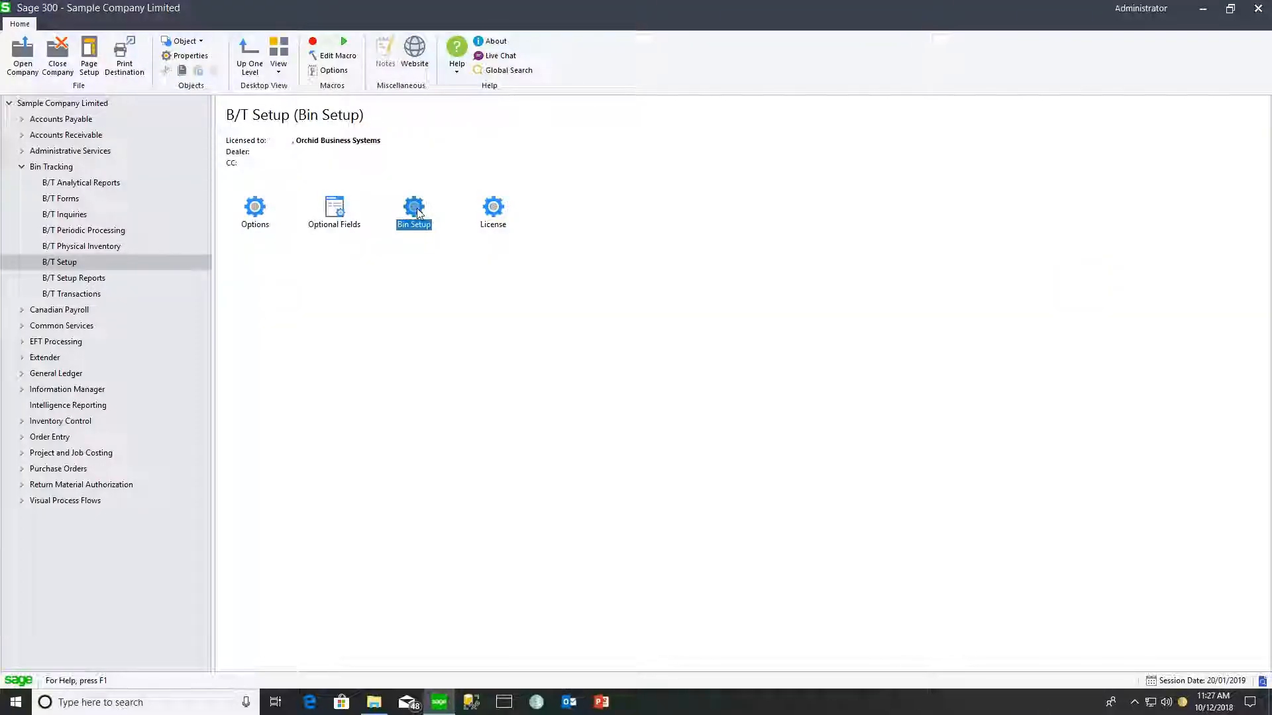
- Open Bin Setup for location 1 and start a new bin row
double_click(414, 209)
left_click(682, 283)
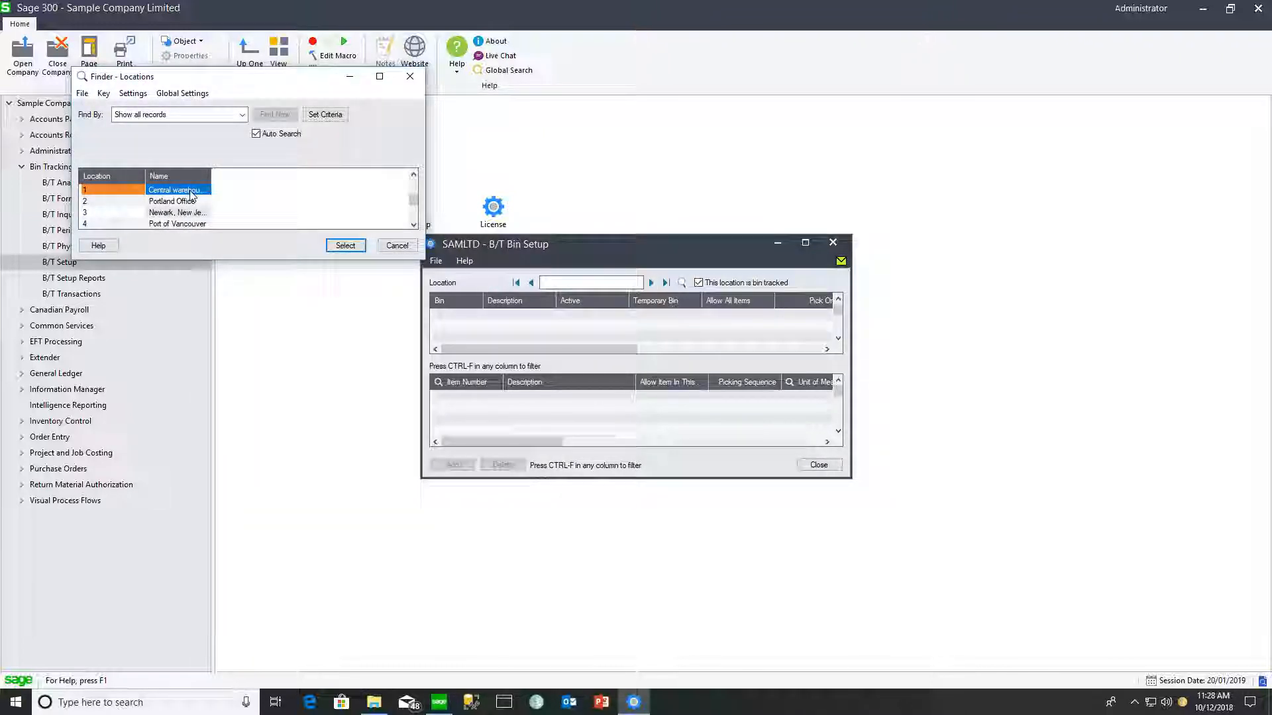
left_click(345, 245)
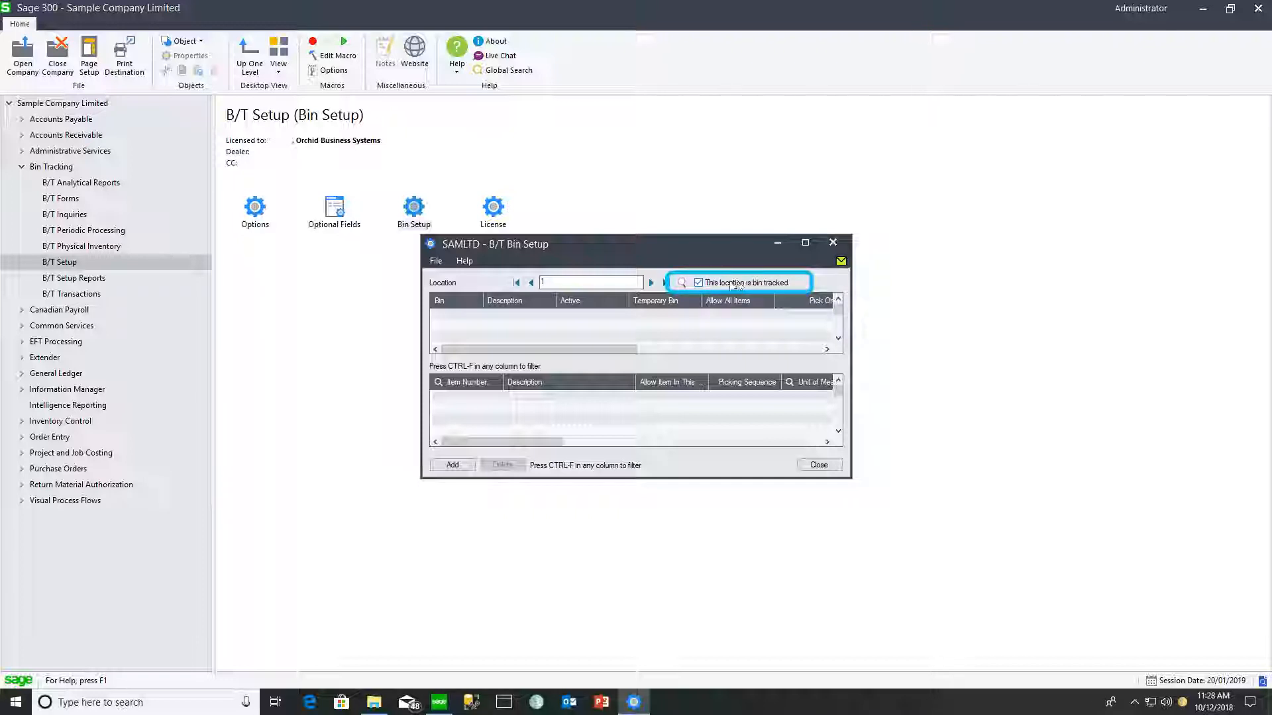
left_click(444, 316)
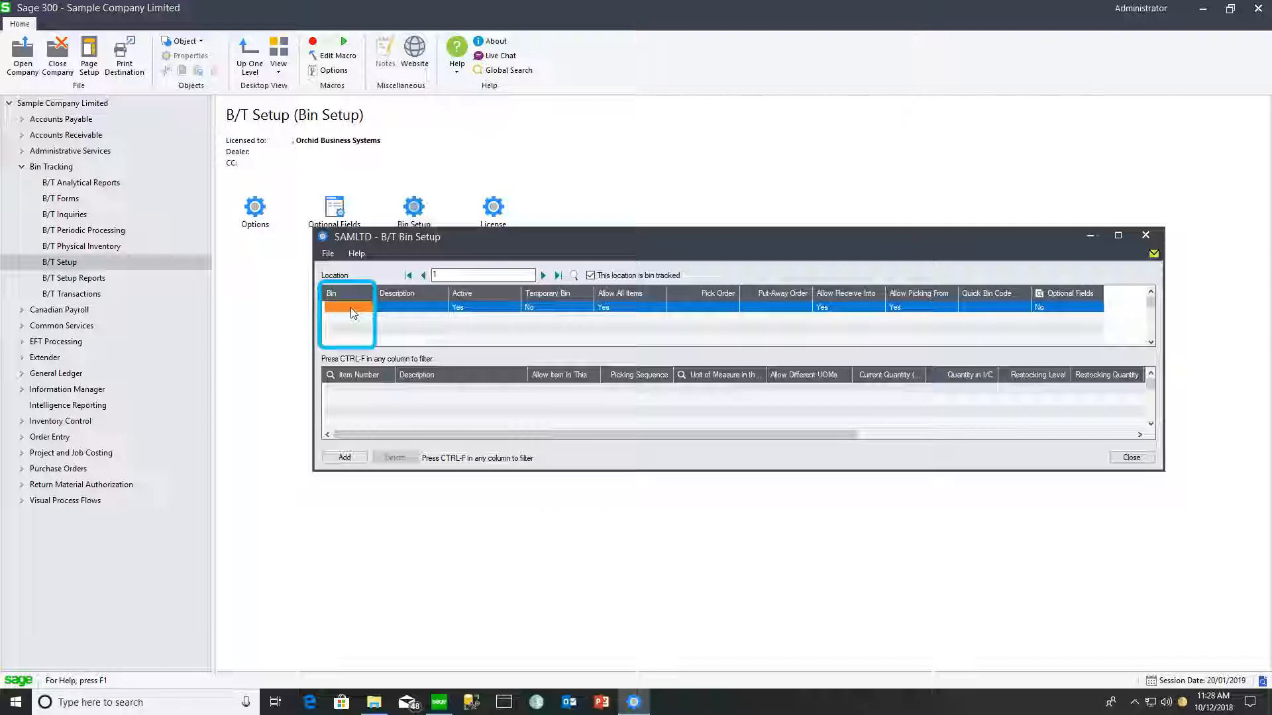
- Enter bin A010101 described 'Aisle A, row 01, Height 01, Depth 01, Bin 01' with quick bin code P
type("A010101")
key("Tab")
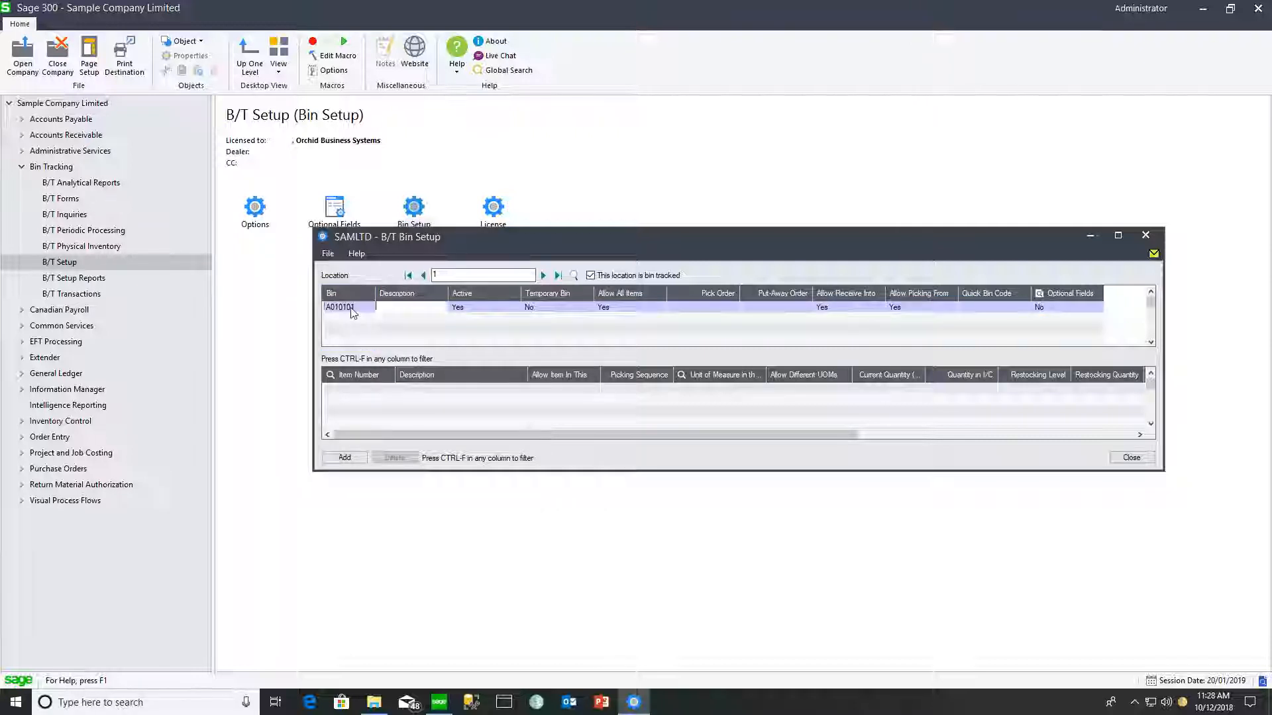
type("Aisle A, row 01, Height 01, Depth 01")
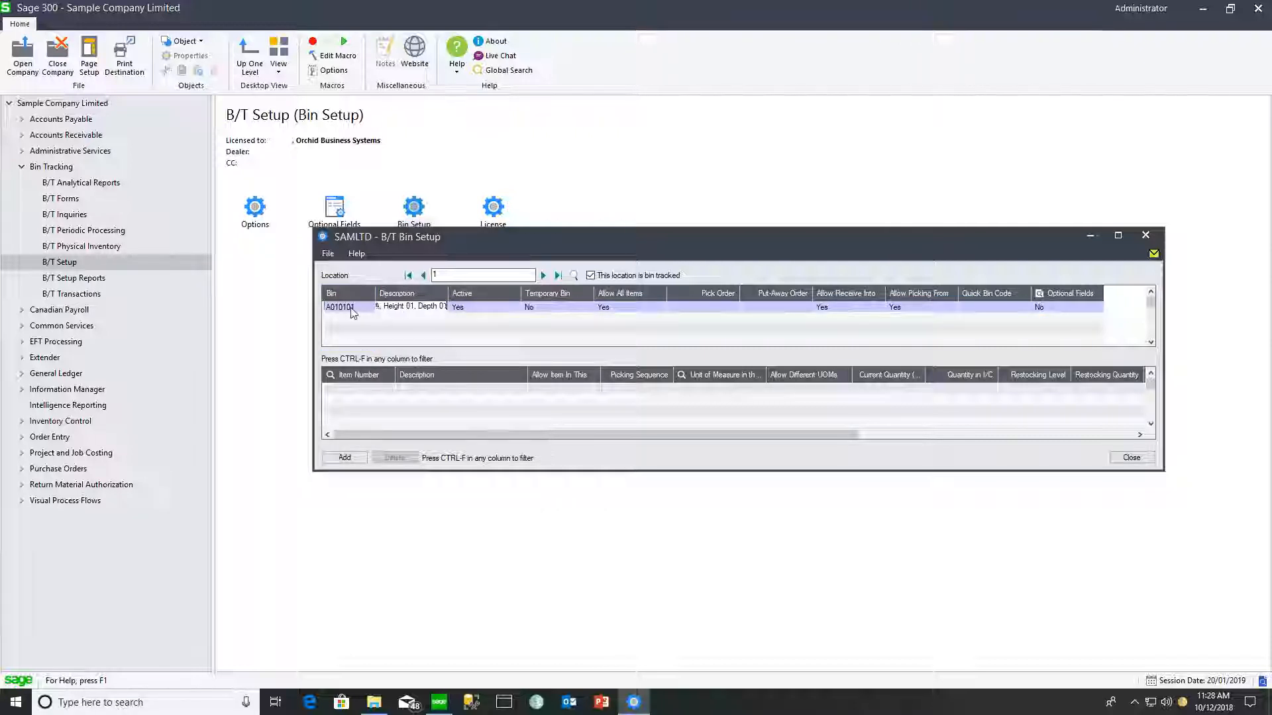
type(", Bin 01")
key("Tab")
key("Tab")
key("Tab")
key("Tab")
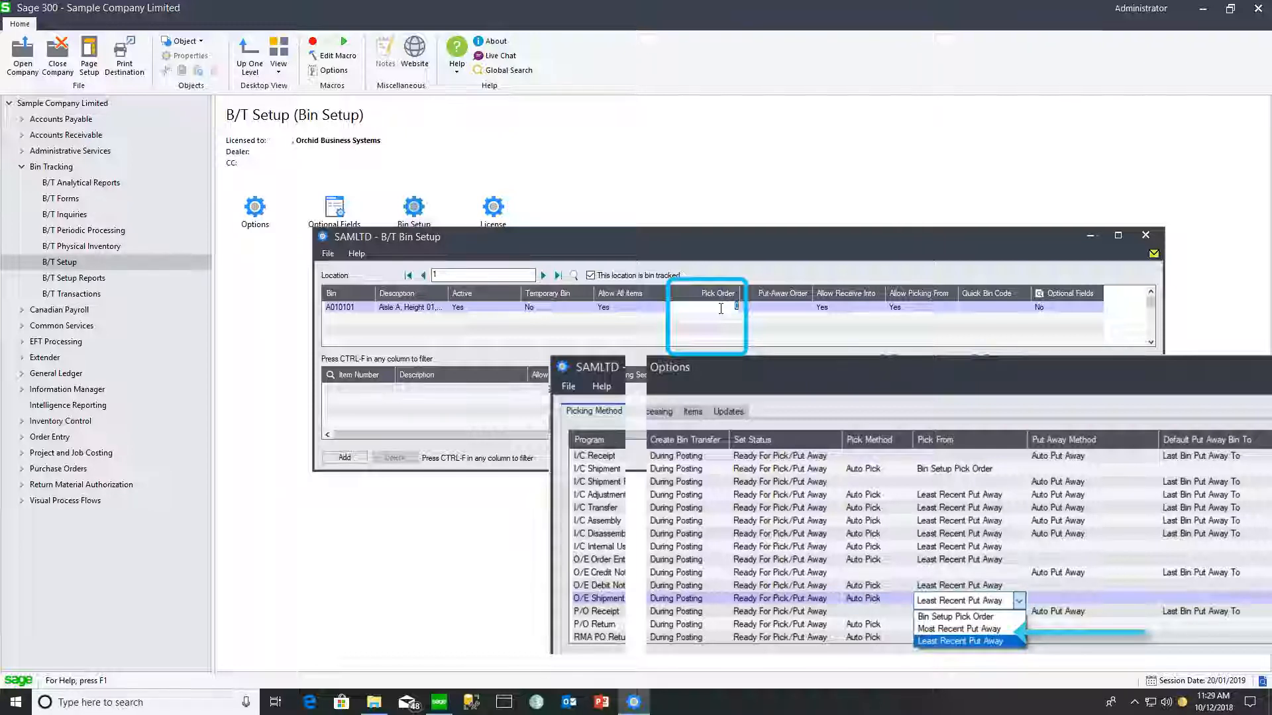
key("Tab")
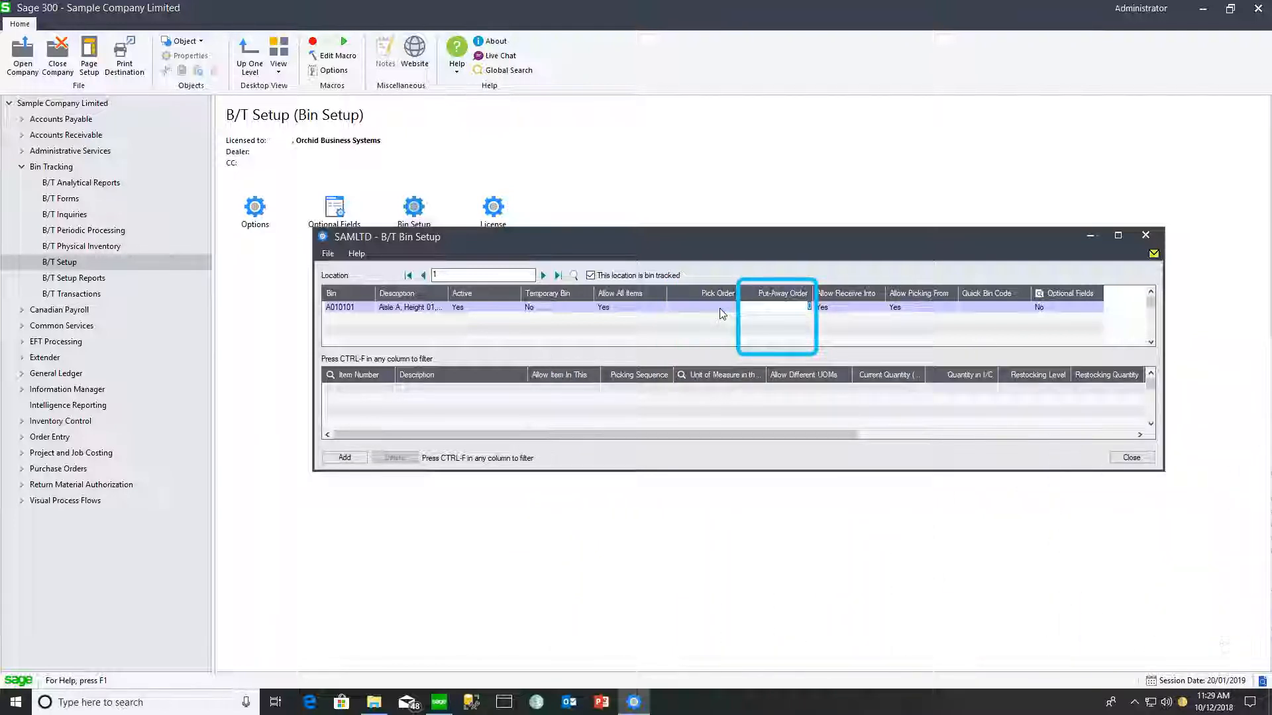
key("Tab")
key("Tab")
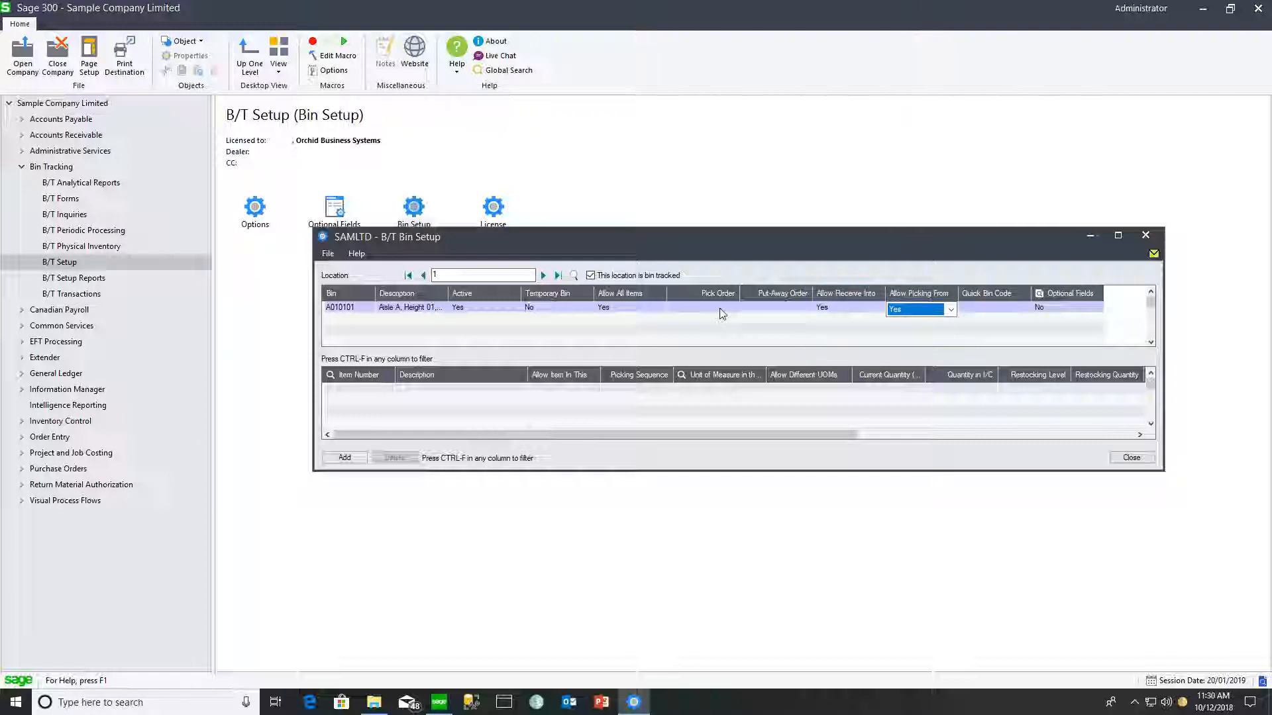
key("Tab")
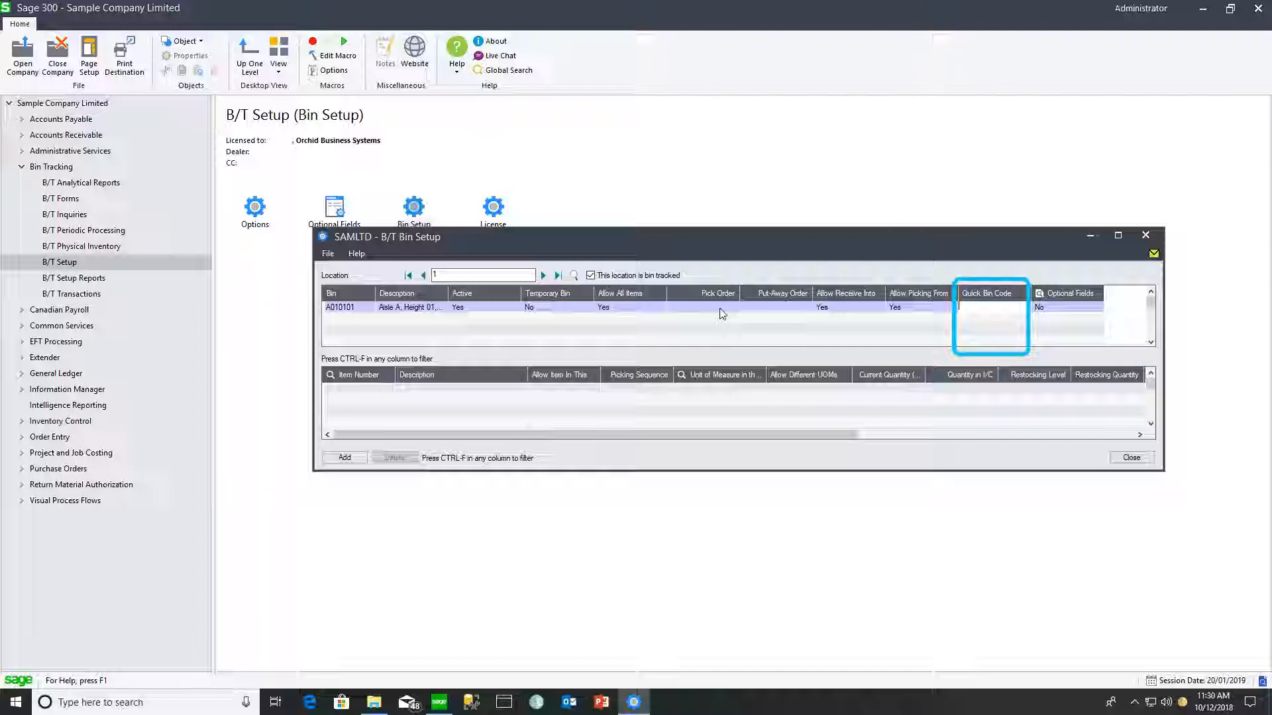
type("P")
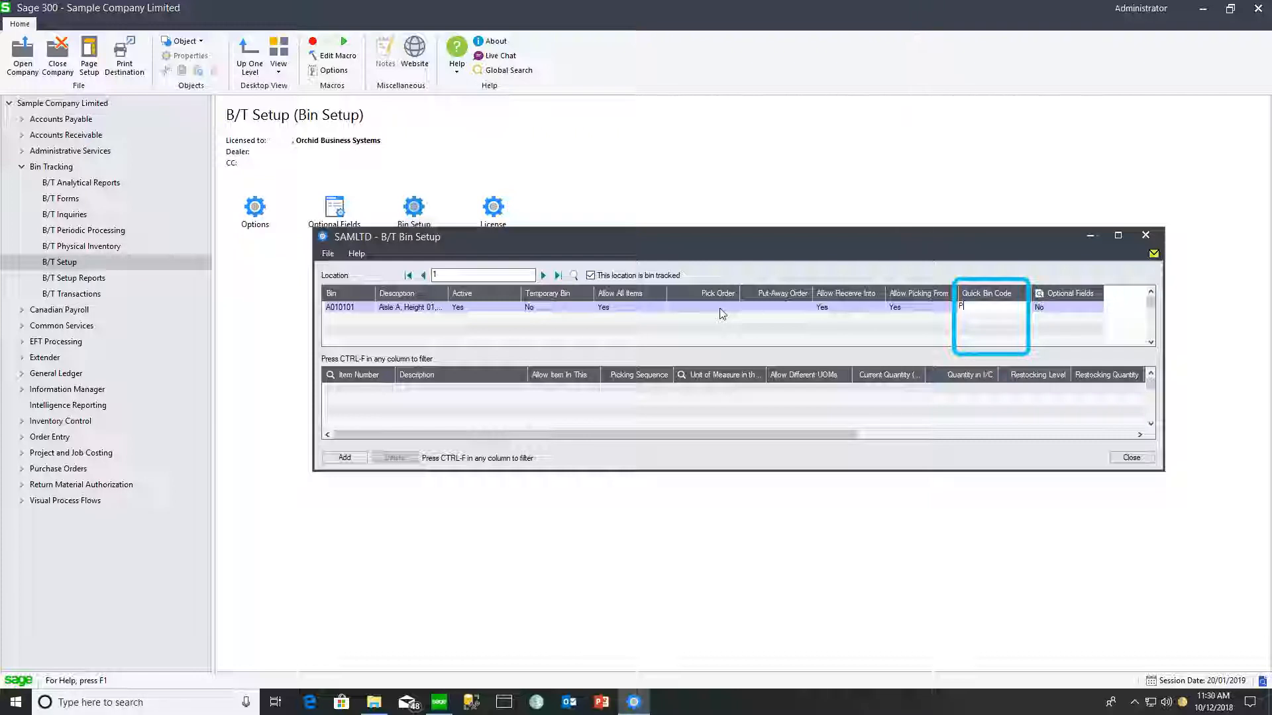
key("Return")
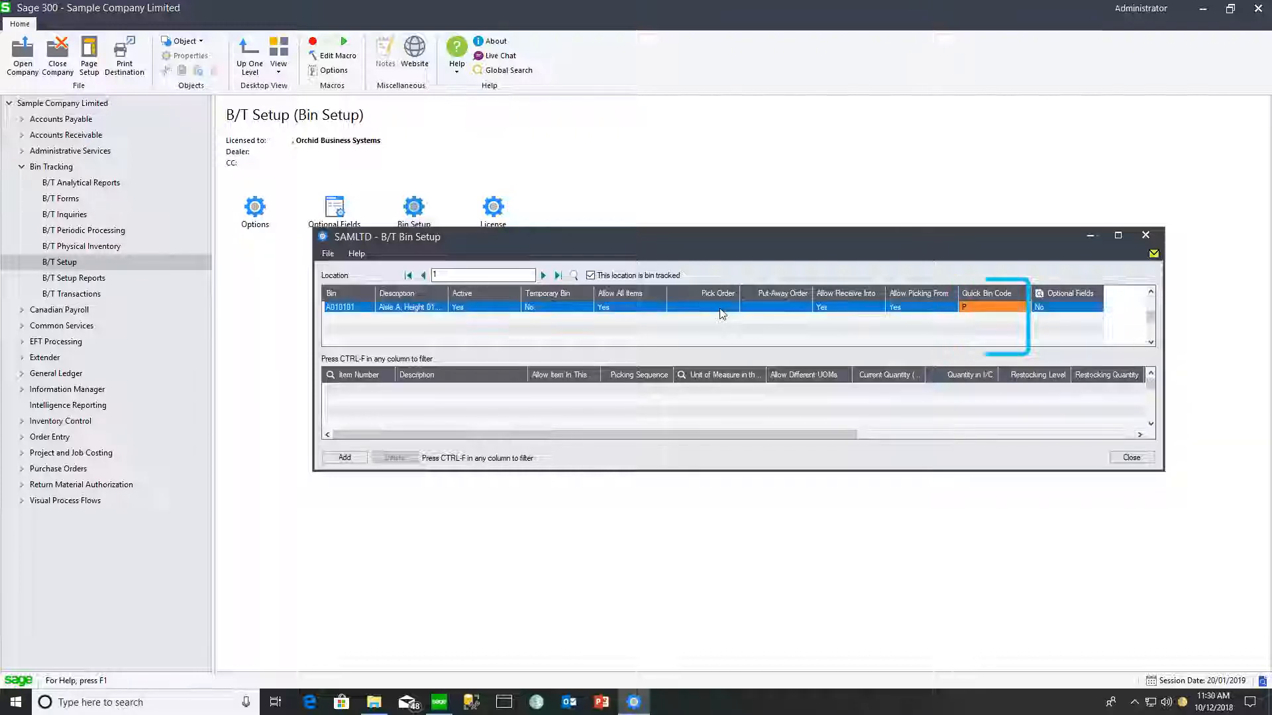
- Start a second bin row numbered A010102
key("Insert")
type("A010102")
key("Tab")
- Describe bin A010102 as 'Aisle A, Height 01, Depth 01, Position 02' and commit it
type("Aisle A, Height 01, Depth 01, Position 02")
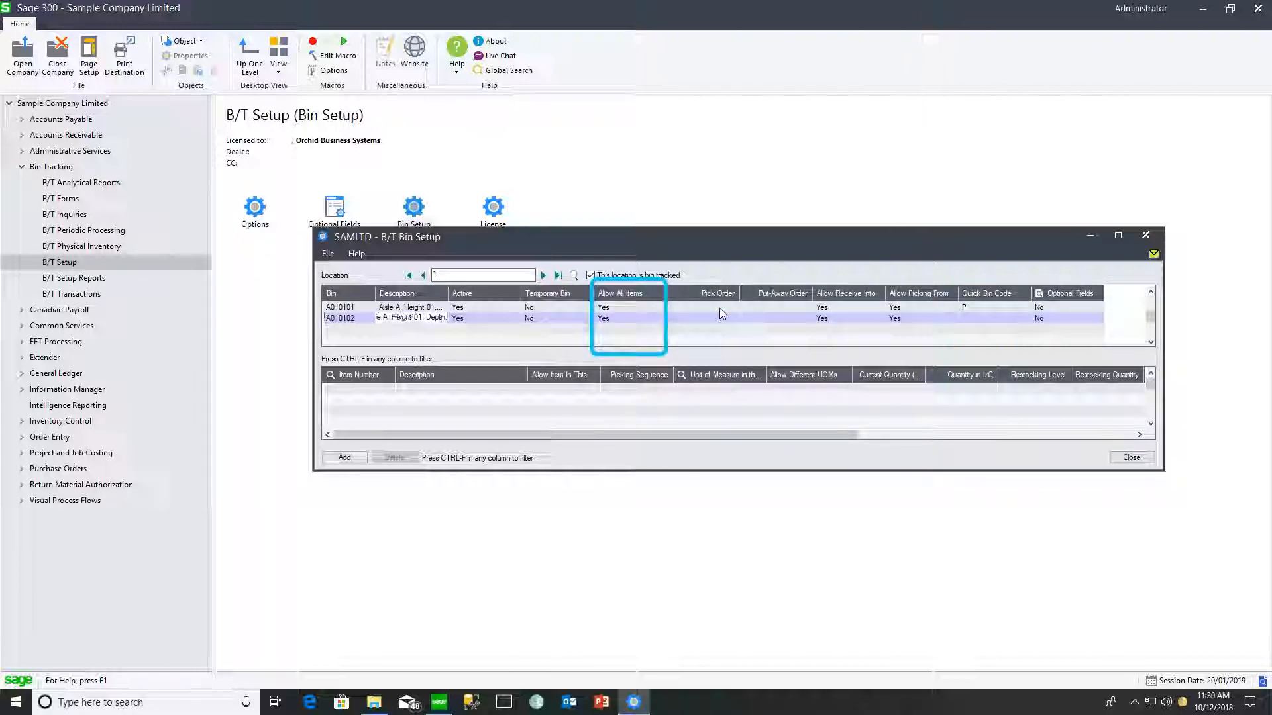
key("Tab")
key("Tab")
key("Tab")
key("Tab")
key("Tab")
left_click(720, 309)
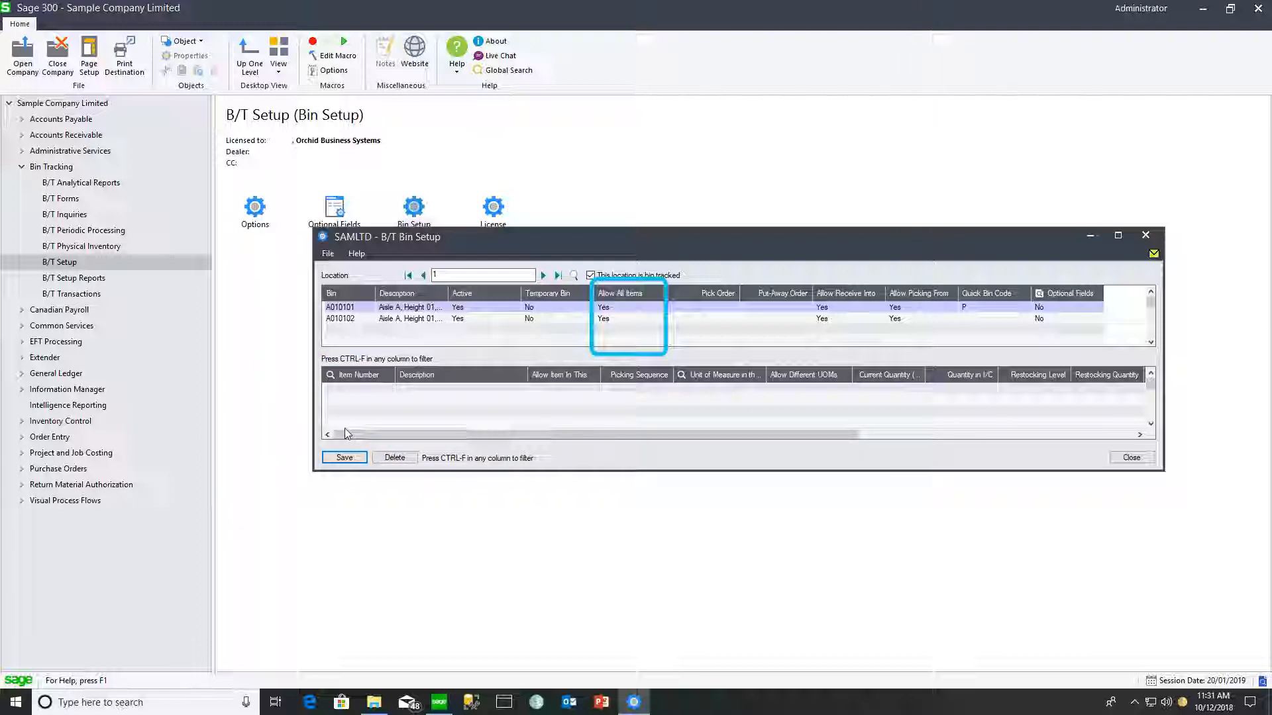
- Toggle bin A010101's Allow All Items setting and discard the empty allowed-item row
left_click(639, 306)
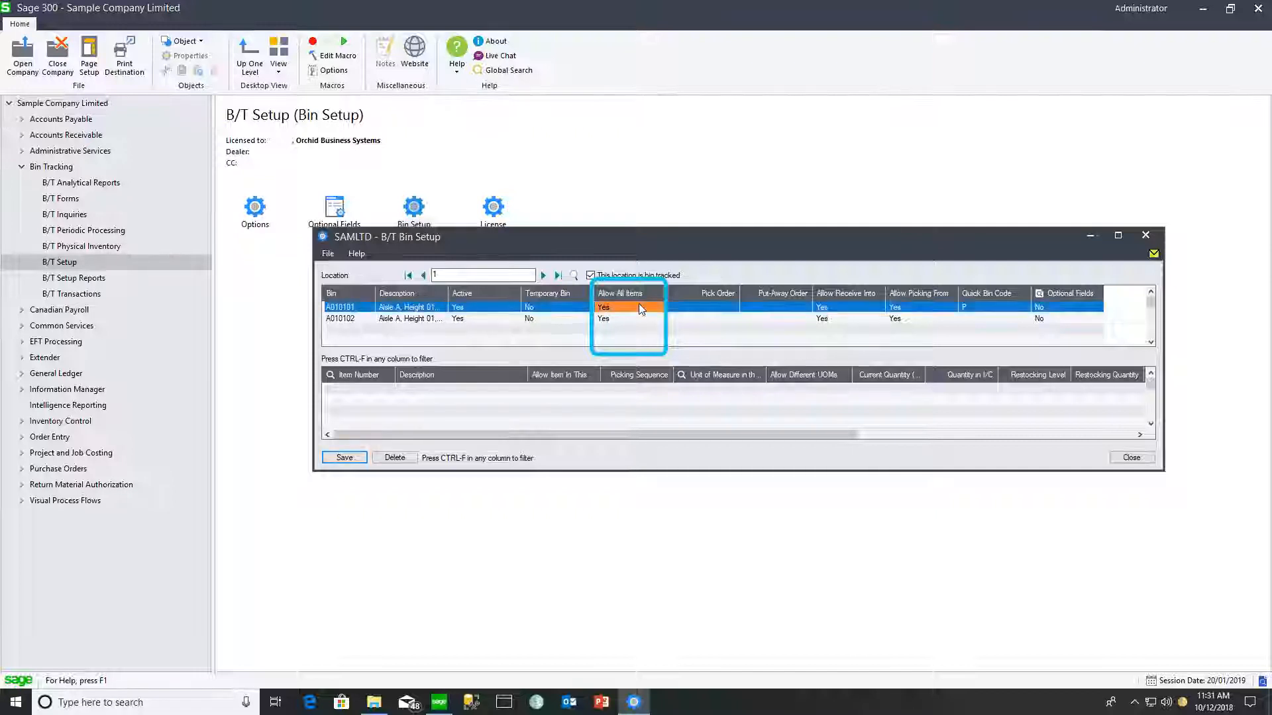
double_click(639, 306)
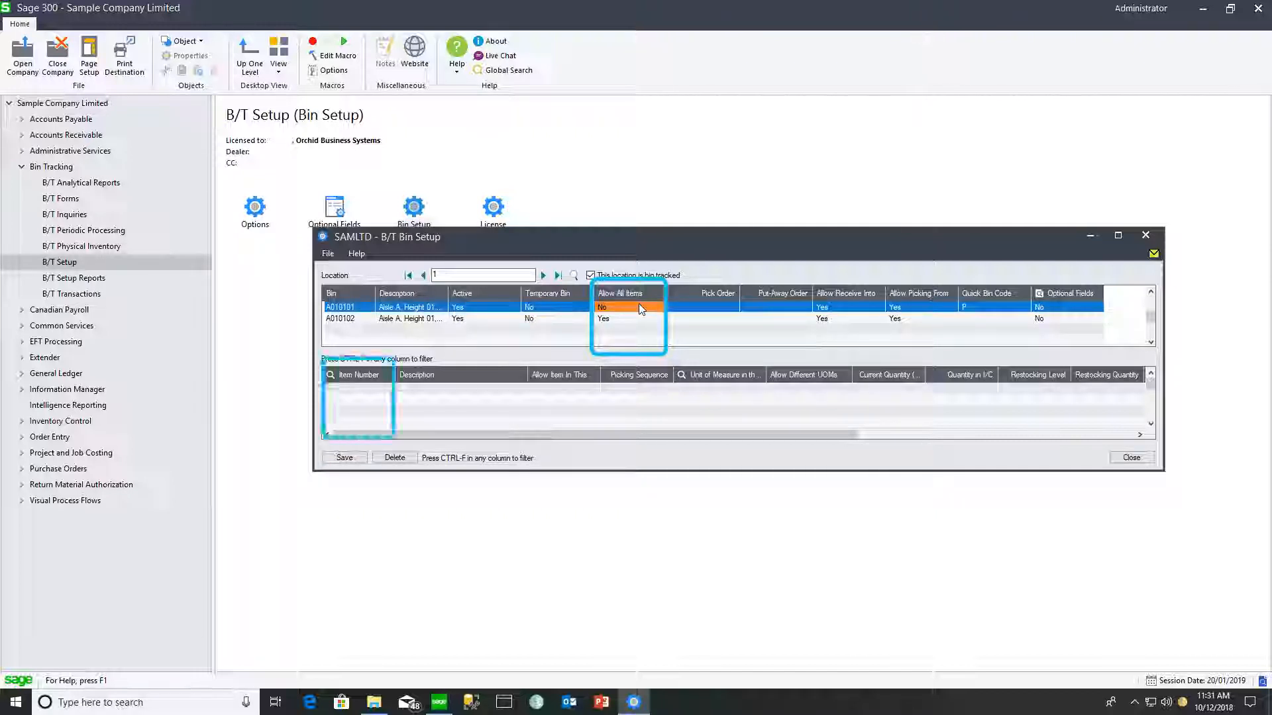
left_click(349, 390)
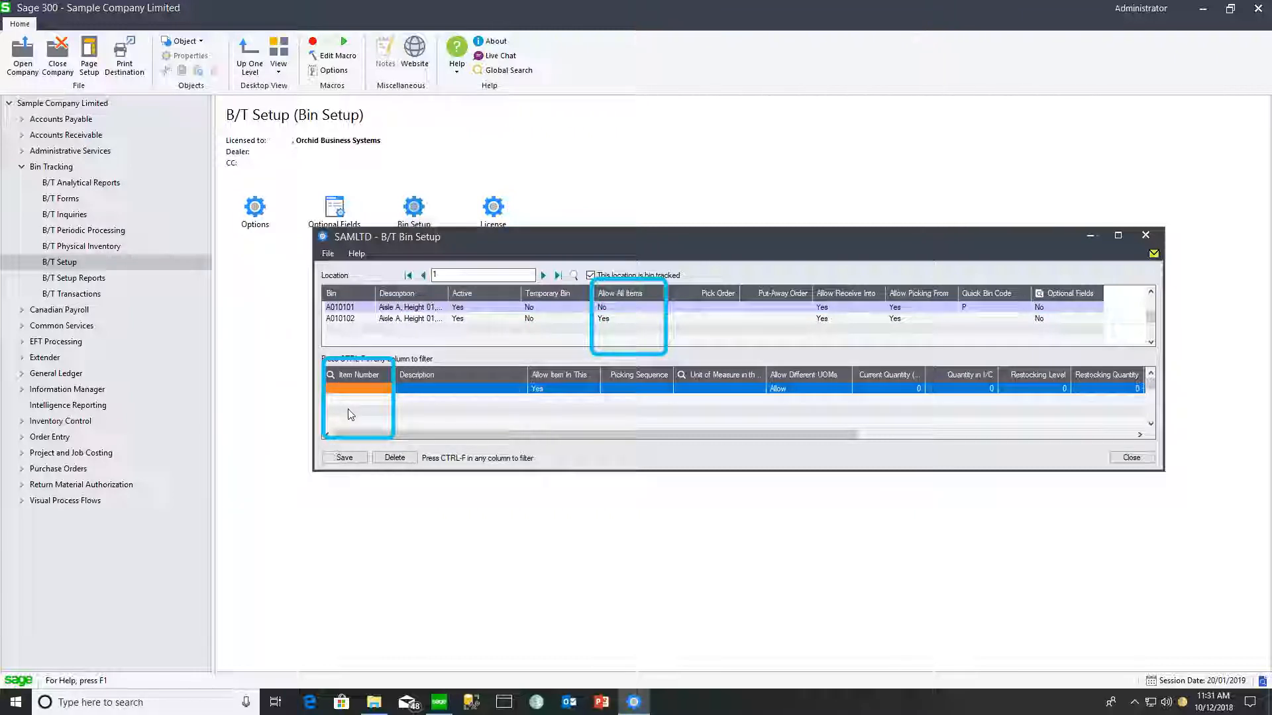
left_click(534, 309)
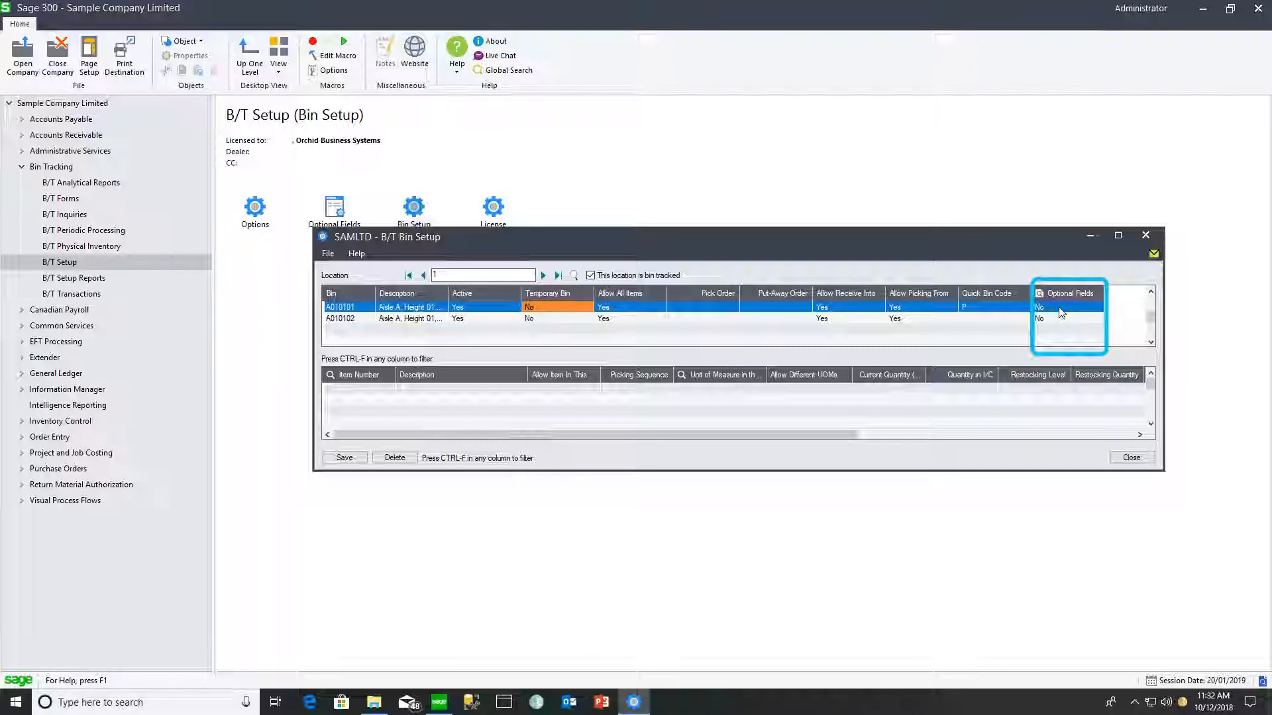
- Save location 1's bins and export them to BinExample.xlsx, including Bins and Bin_Details fields
left_click(328, 254)
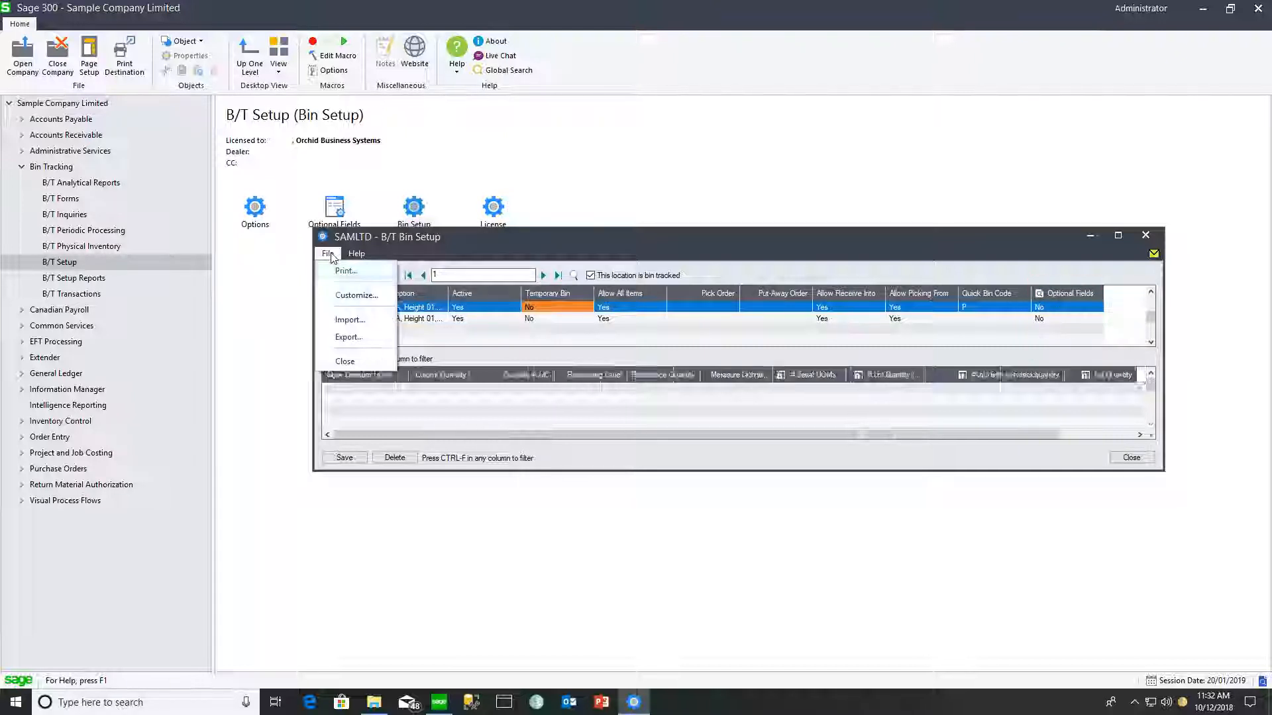
left_click(349, 336)
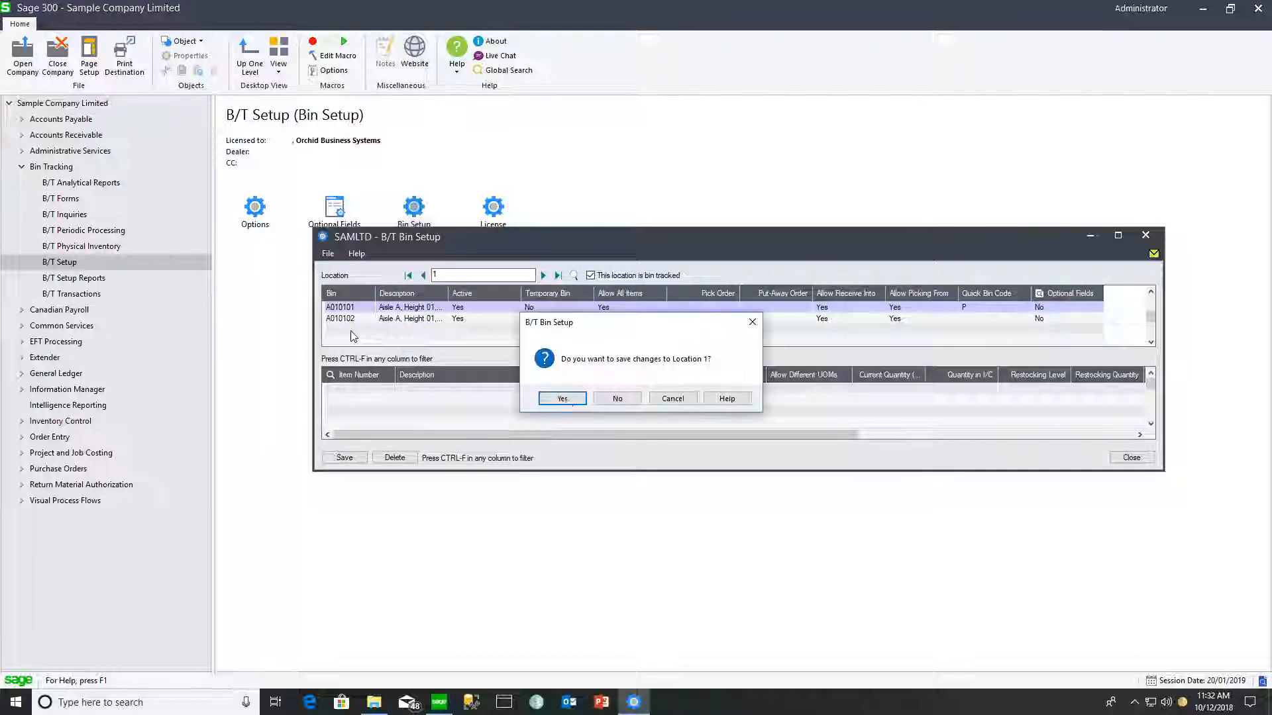
left_click(562, 399)
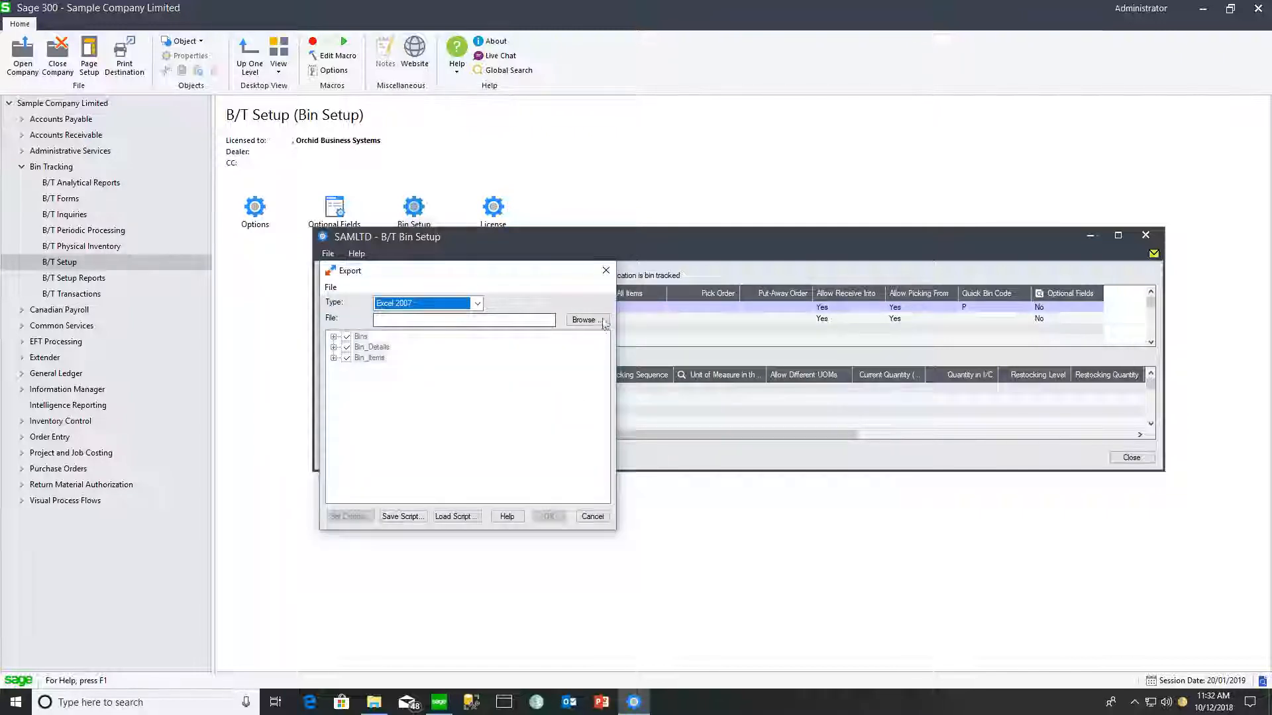
left_click(588, 399)
type("BinExample")
key("Return")
left_click(334, 337)
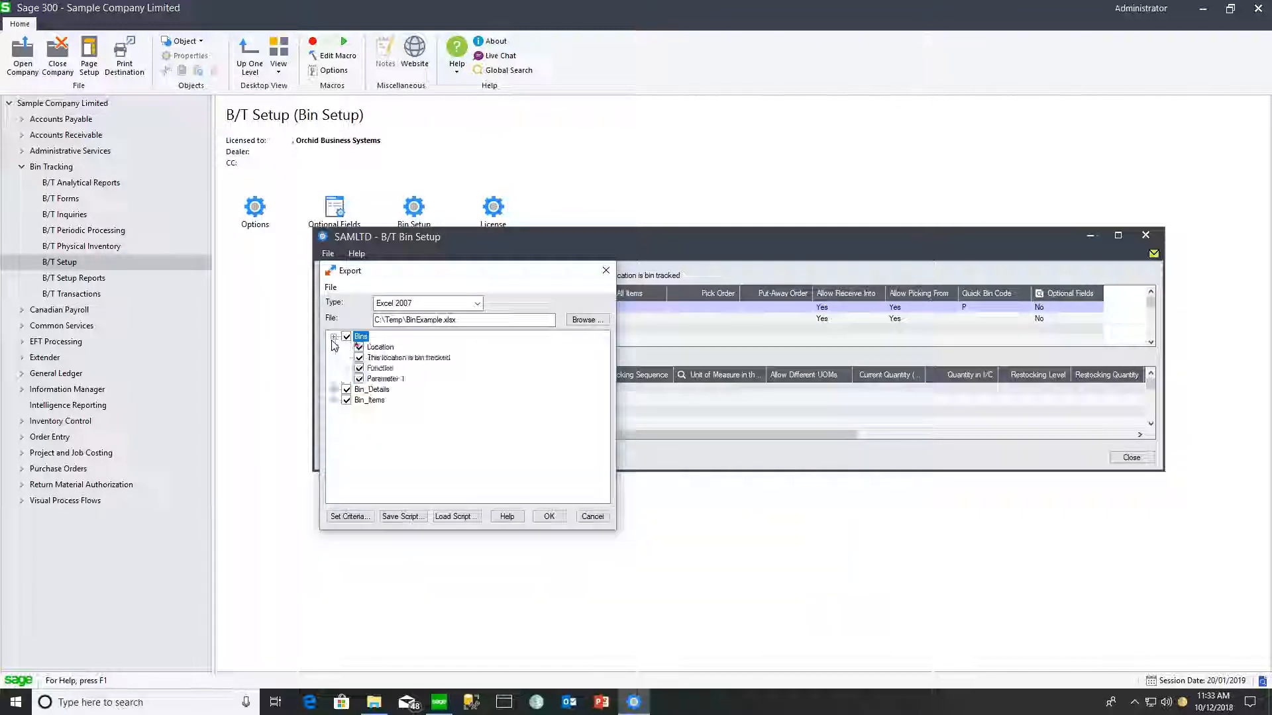
left_click(334, 390)
left_click(549, 516)
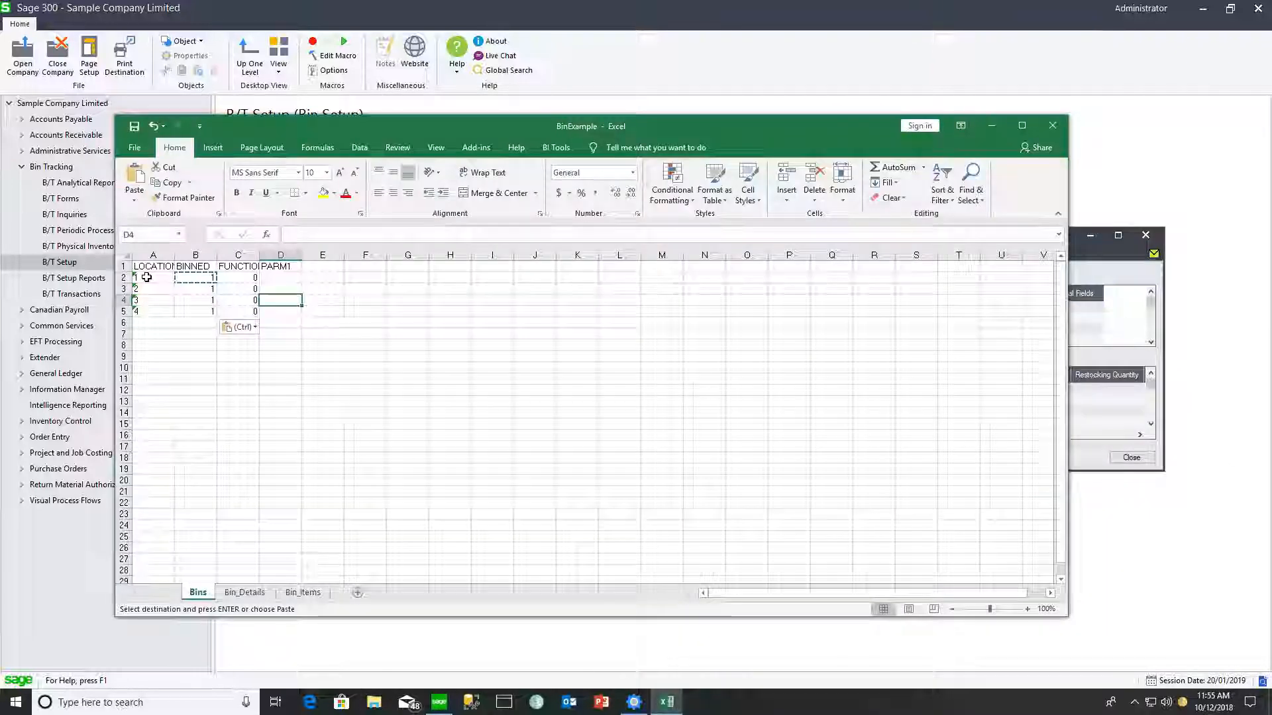
- Paste new location values into Bins A2:A5 and Bin_Details A2:B2, then close Excel
left_click_drag(147, 278, 145, 316)
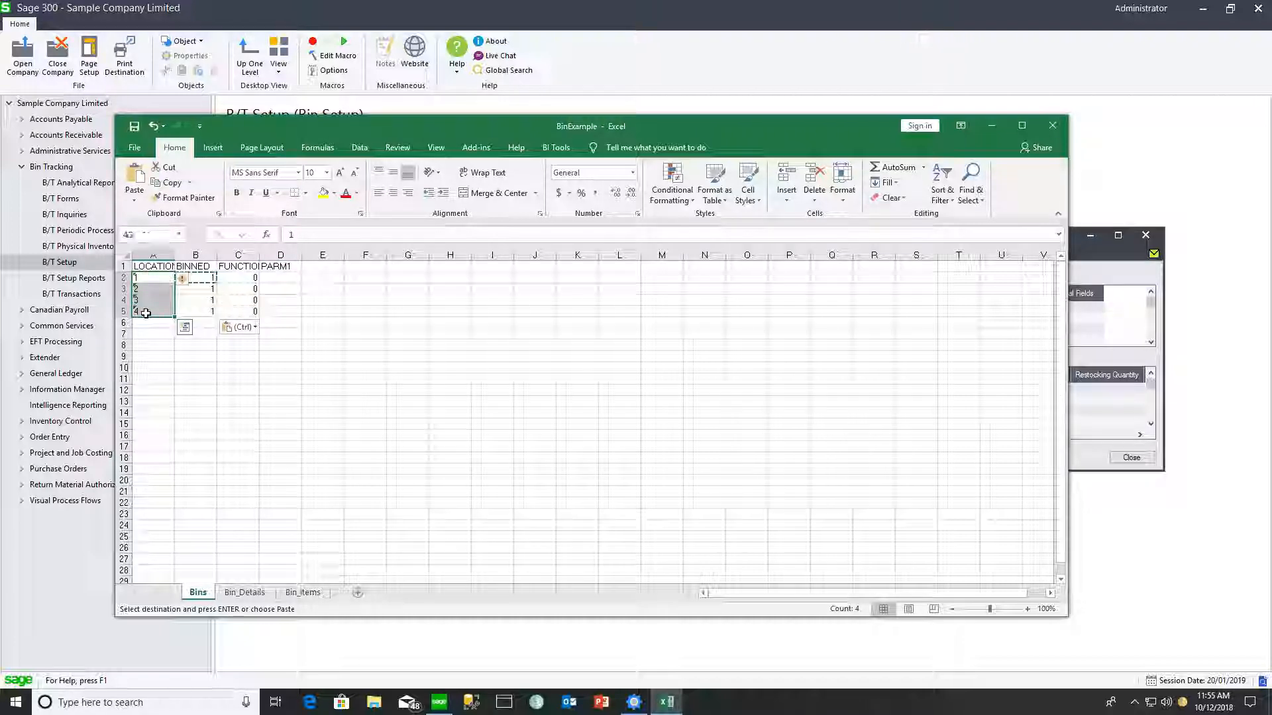
left_click(244, 591)
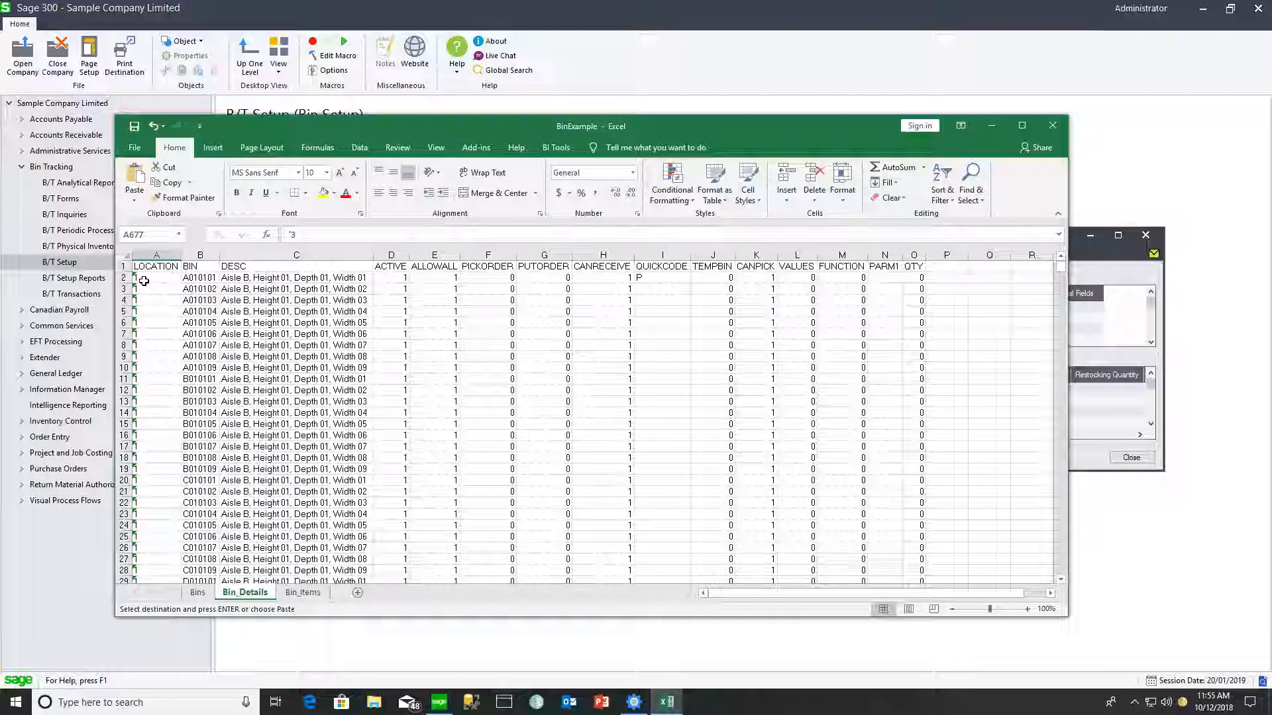
left_click_drag(144, 280, 198, 279)
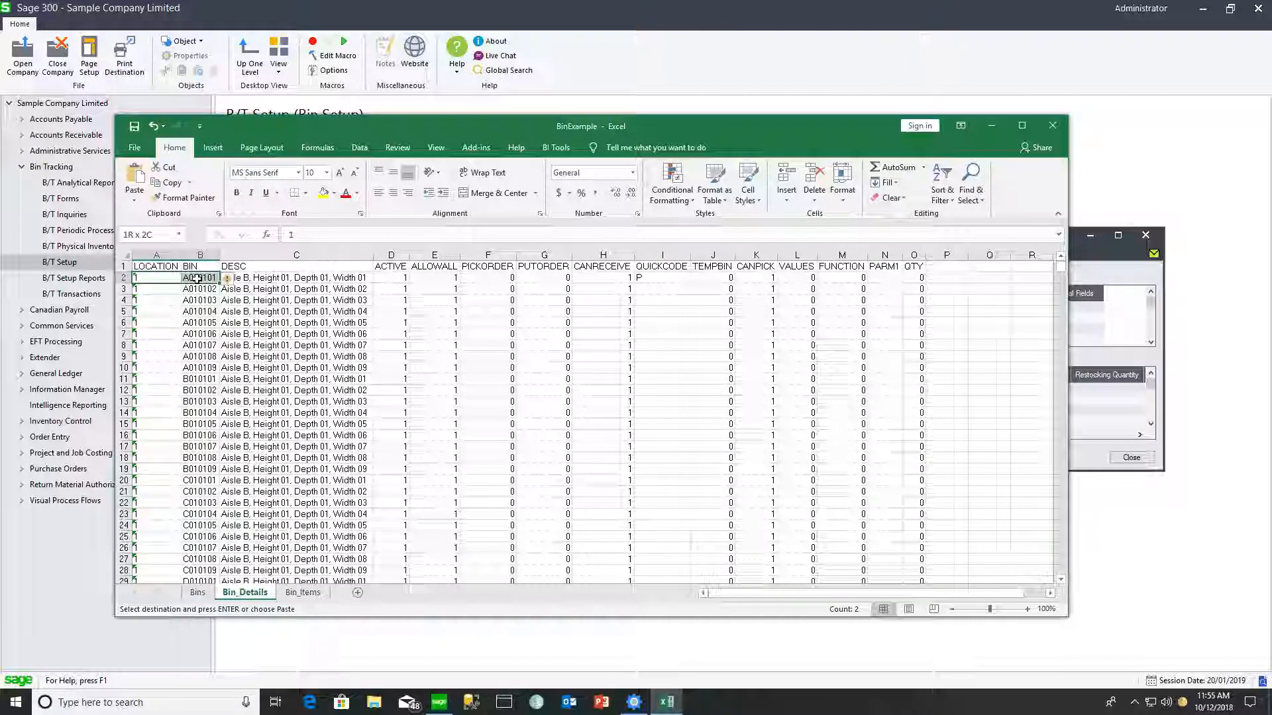
type("1\tA010101")
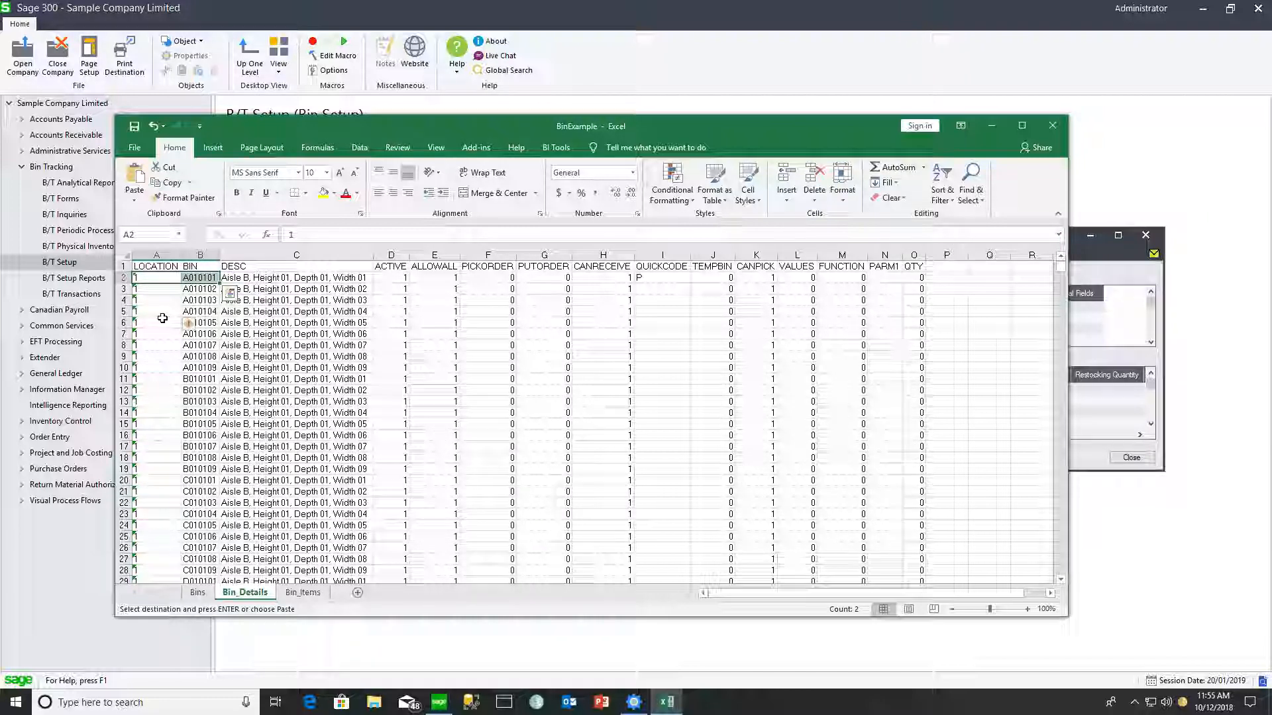
left_click(328, 254)
- Import BinExample.xlsx, then step through locations 2–4 and select location TRANS
left_click(350, 320)
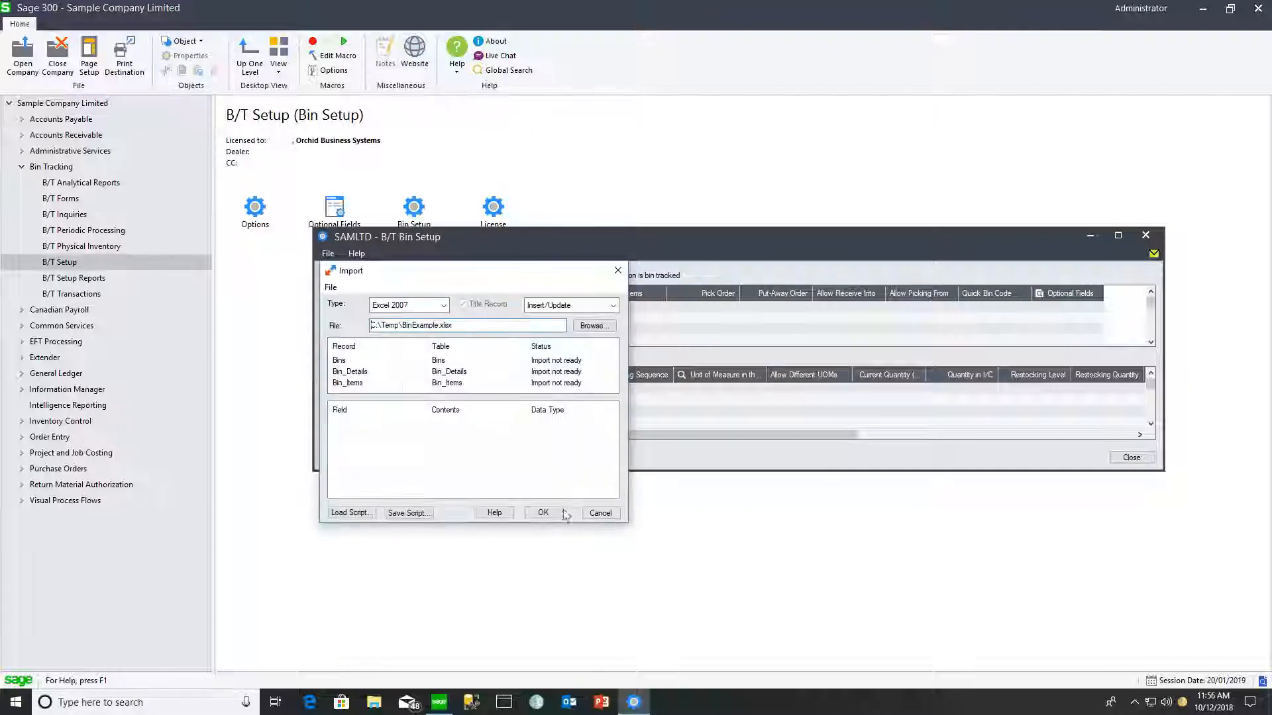
left_click(545, 513)
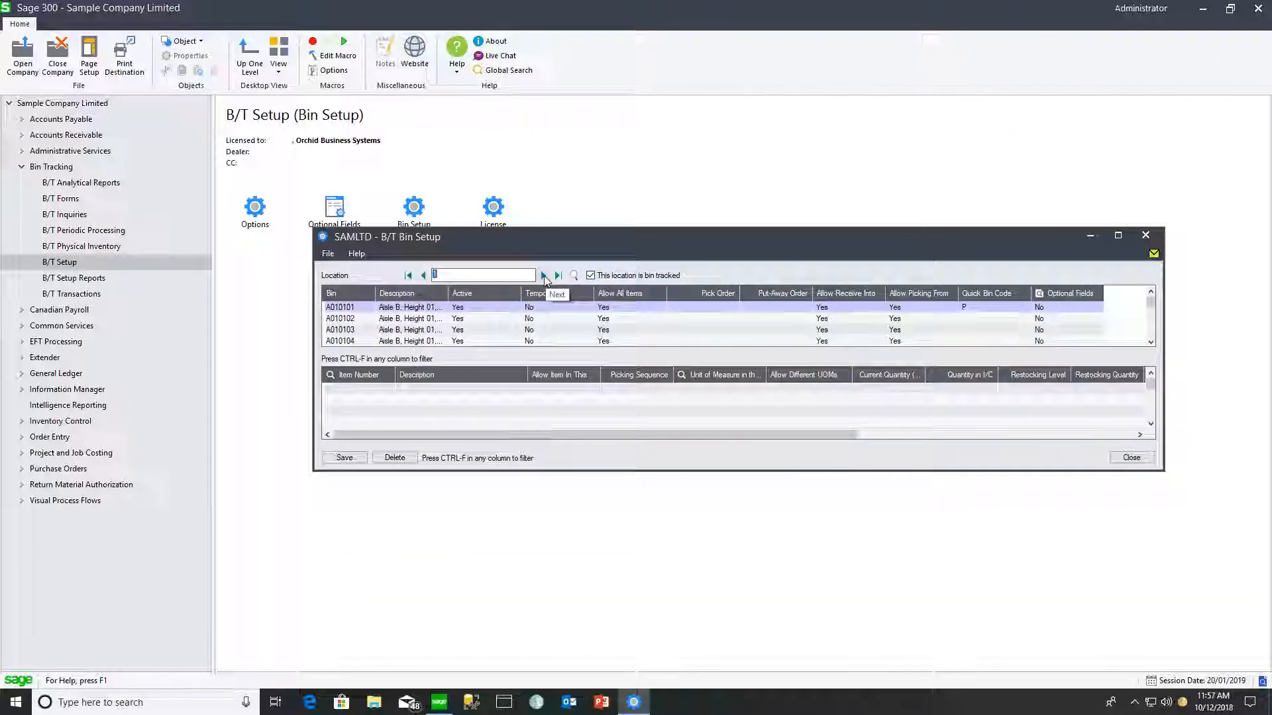
left_click(544, 276)
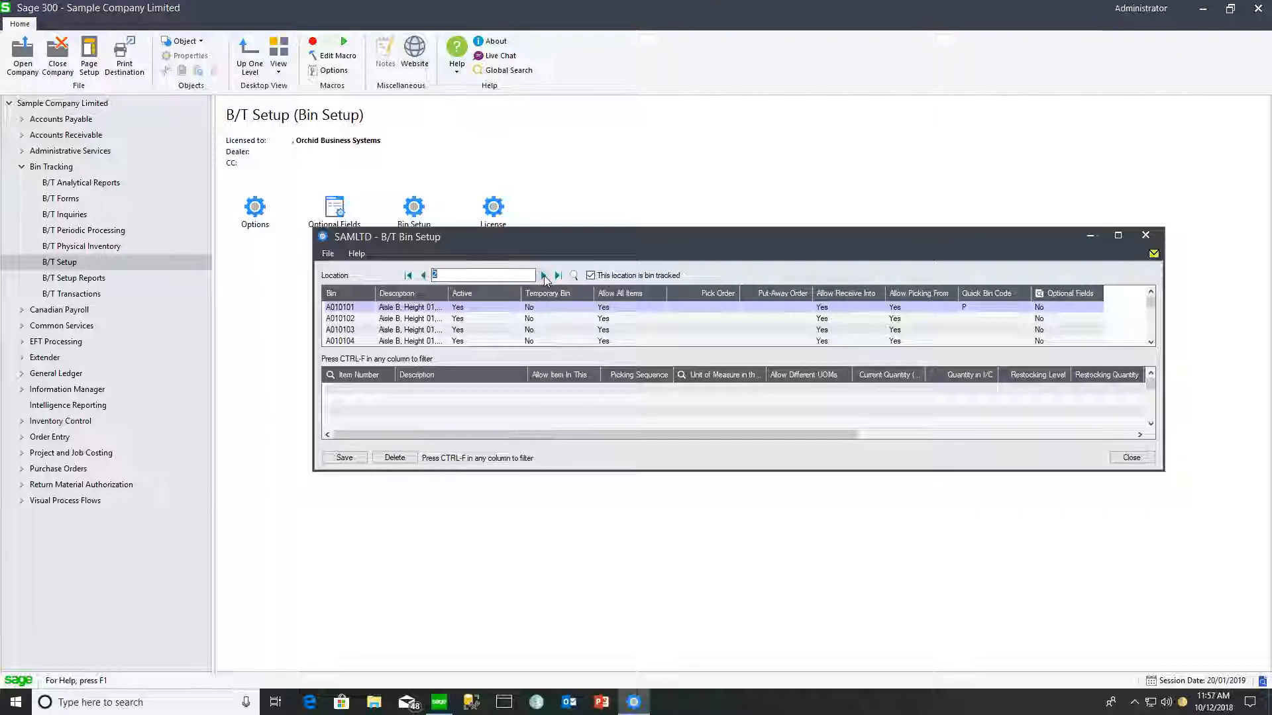
left_click(543, 276)
left_click(544, 276)
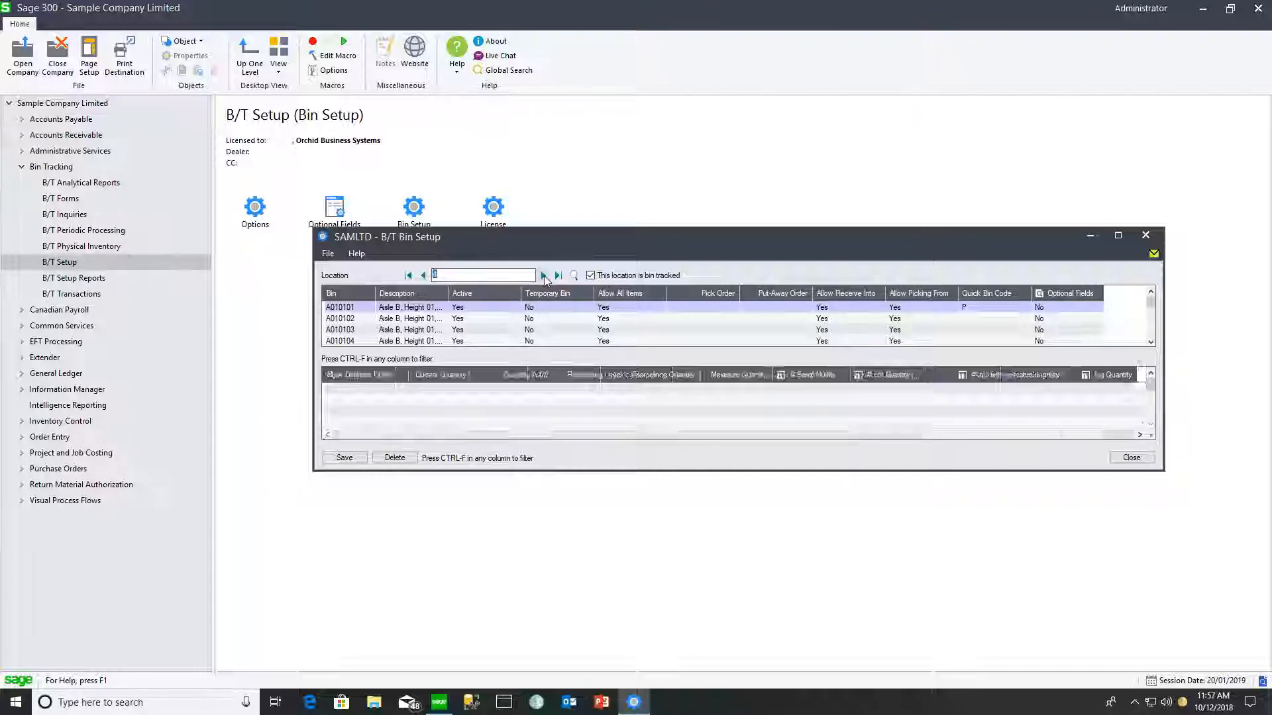
left_click(574, 275)
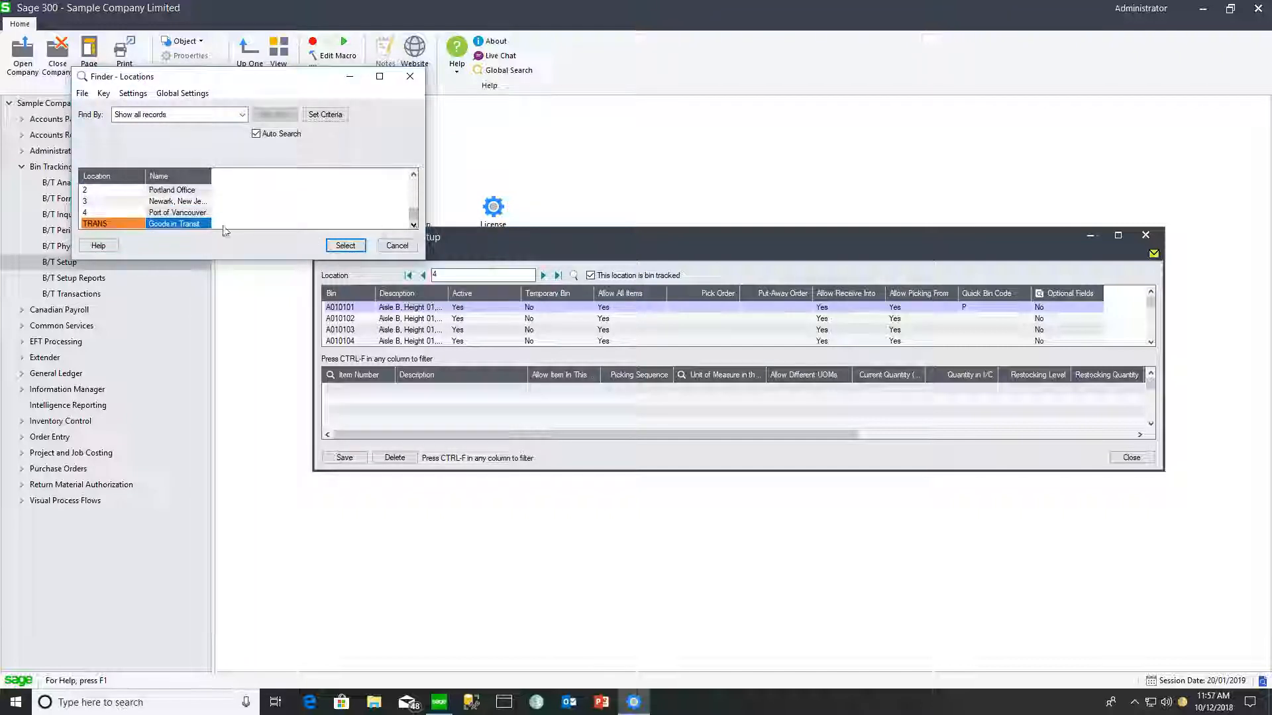
left_click(345, 246)
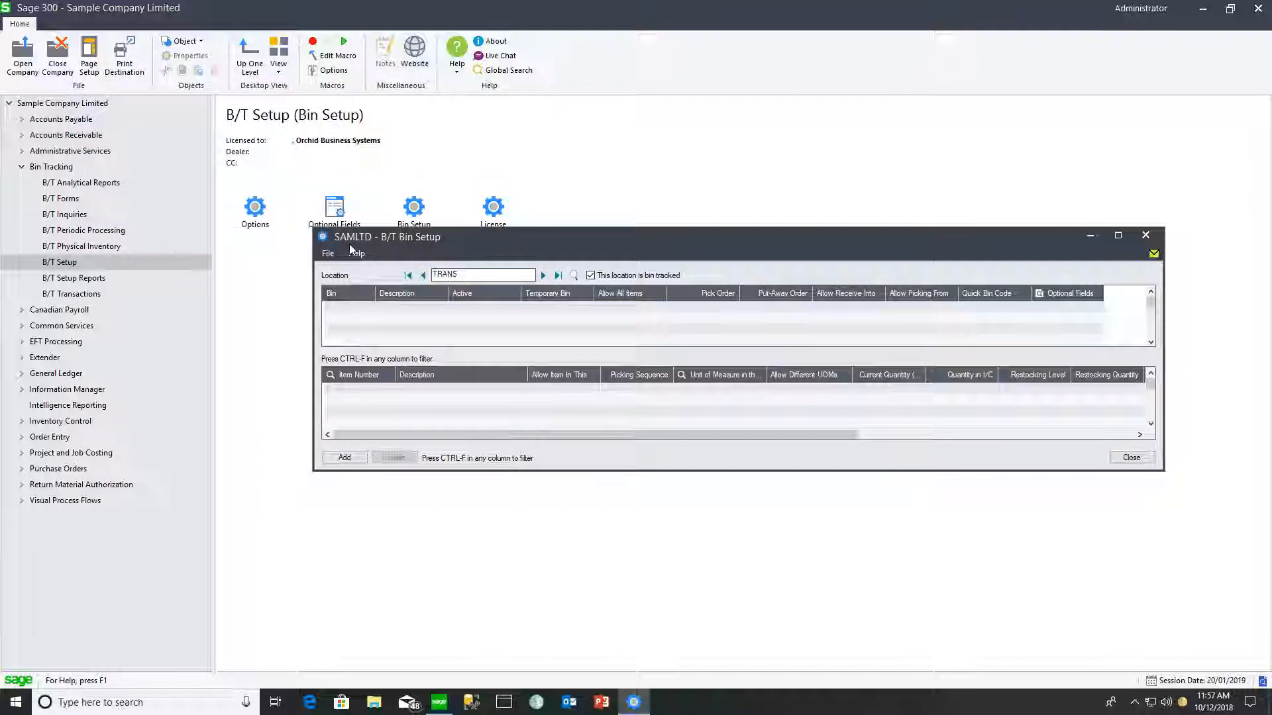
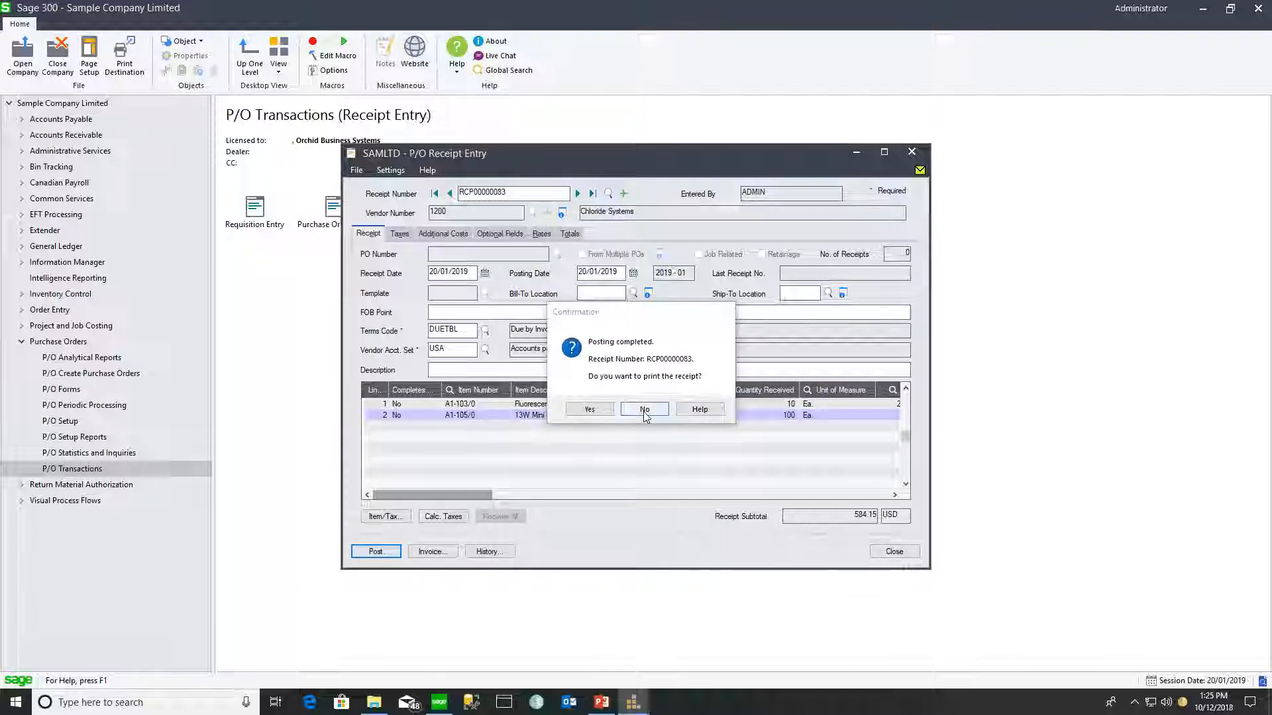
- Post receipt RCP00000083 for A1-103/0 and A1-105/0, declining to print it
left_click(644, 409)
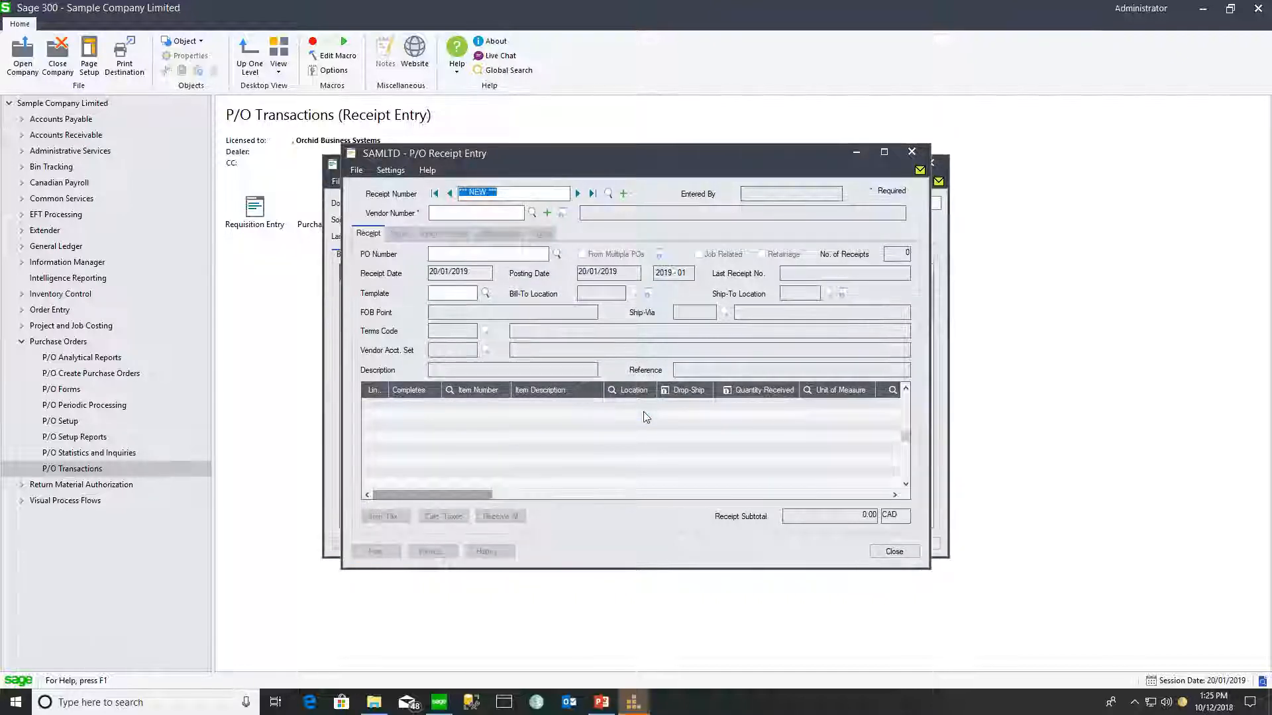
- Show bin transfer BT000003 and scroll its grid to the Location and Bin columns
left_click(936, 385)
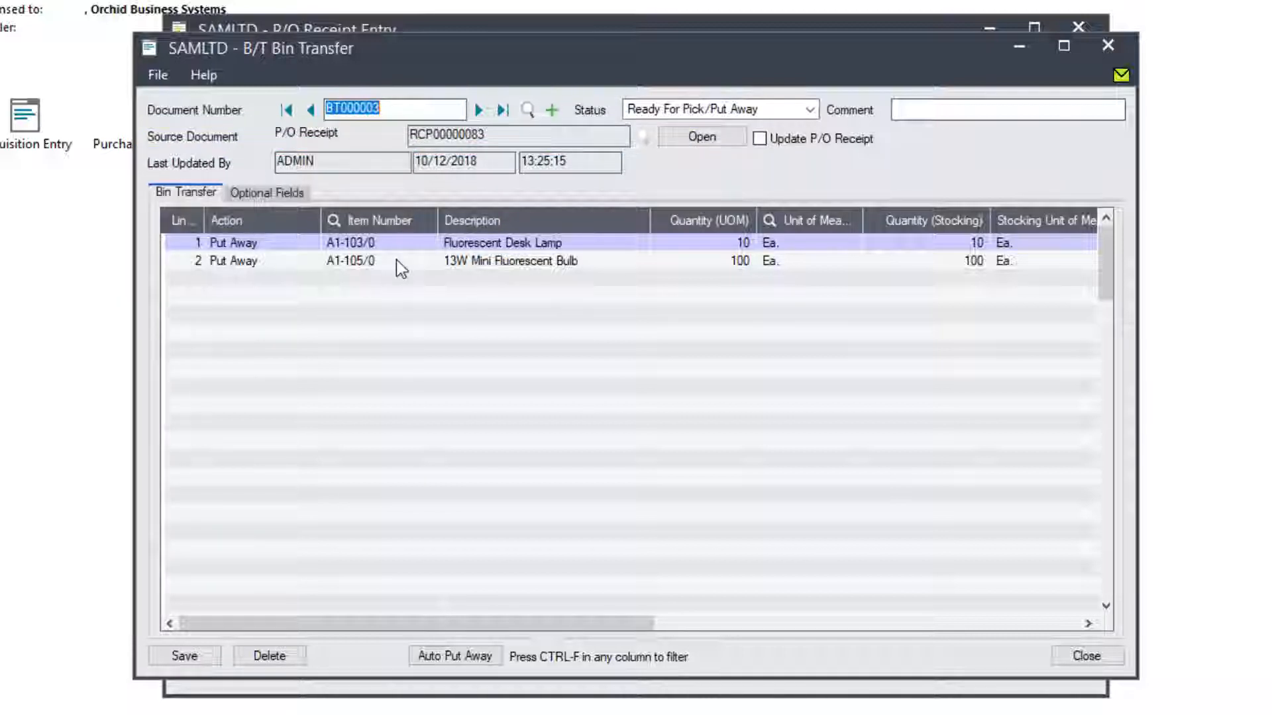
left_click_drag(443, 623, 697, 623)
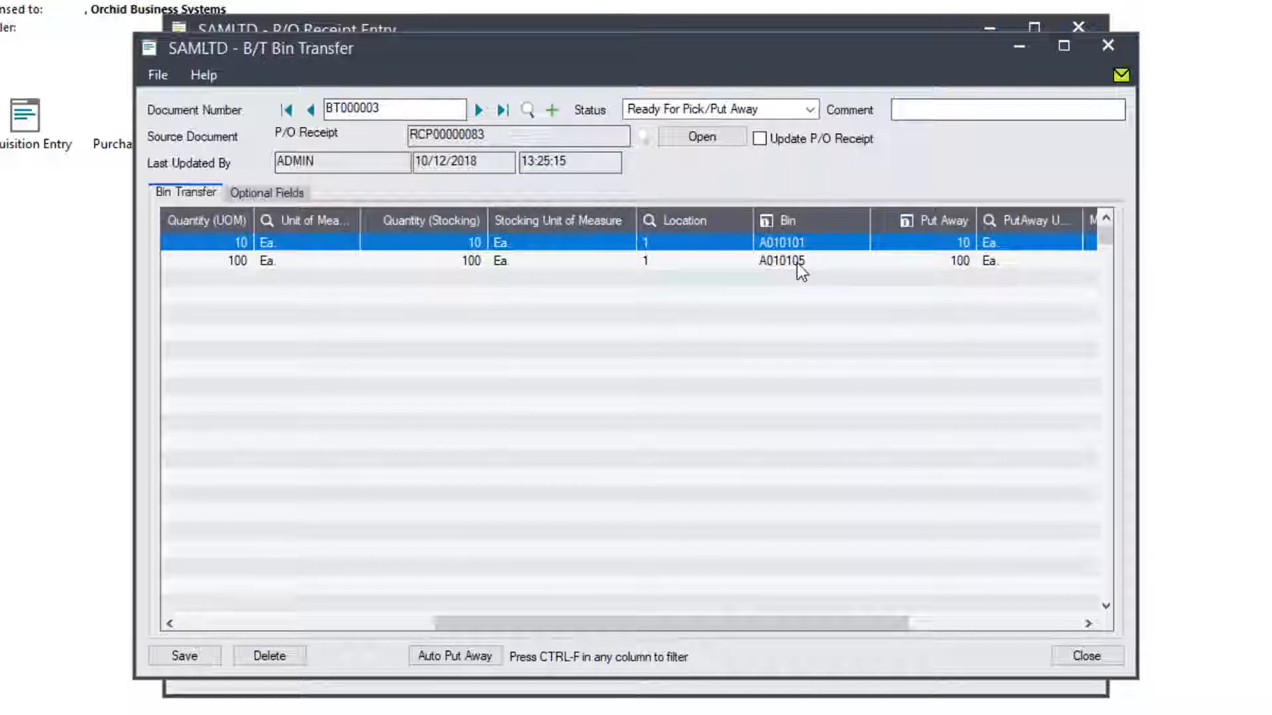
- Split A1-103/0's put-away into 5 units to bin A010101 and 5 to bin A010103
left_click(767, 221)
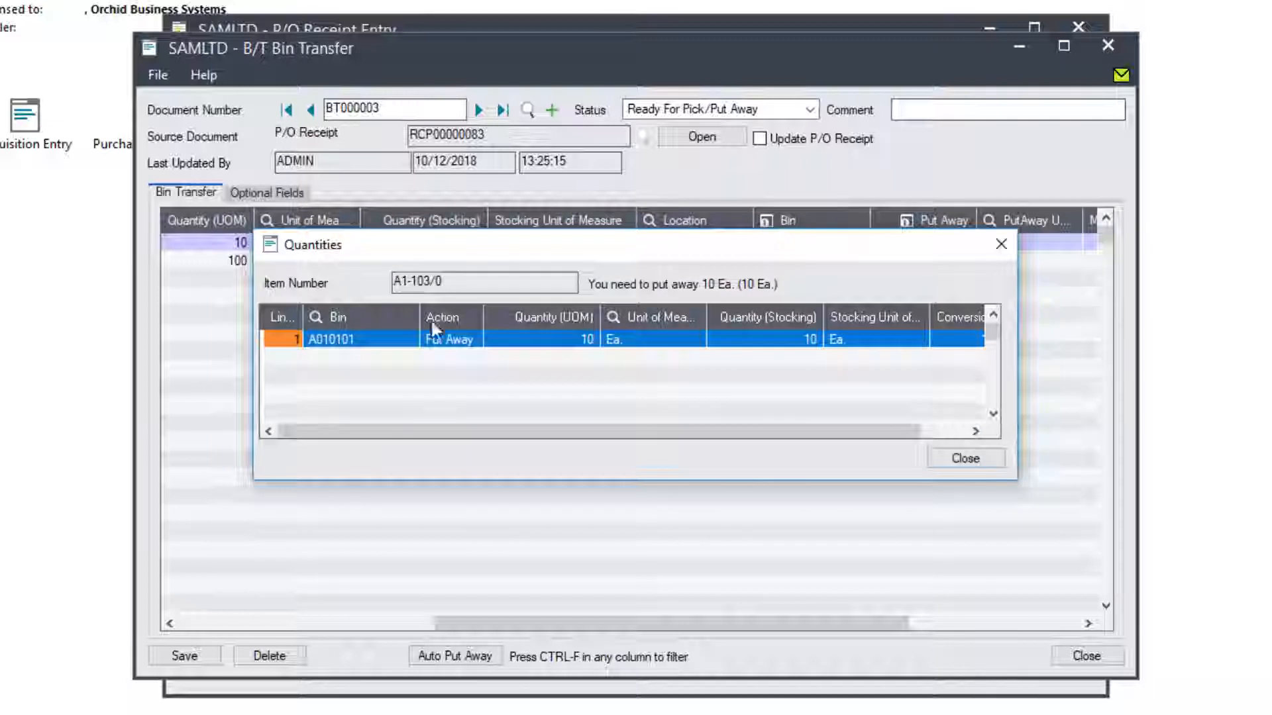
left_click(366, 343)
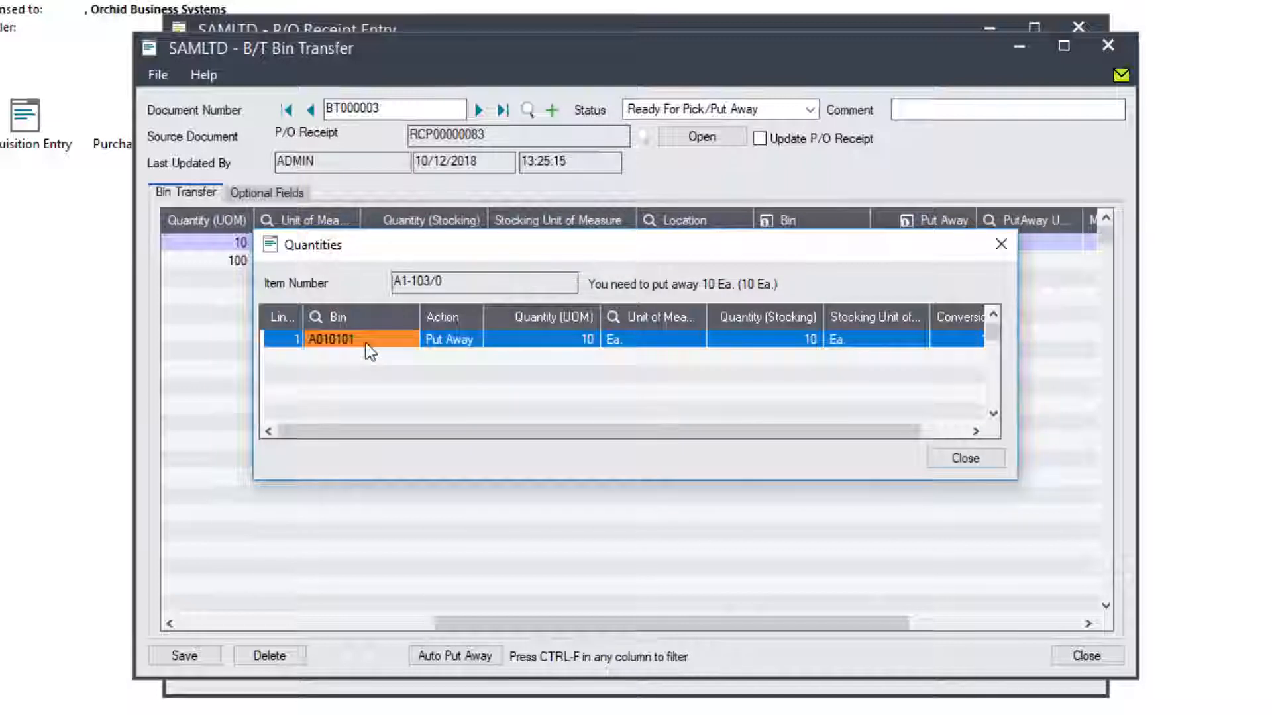
left_click(553, 343)
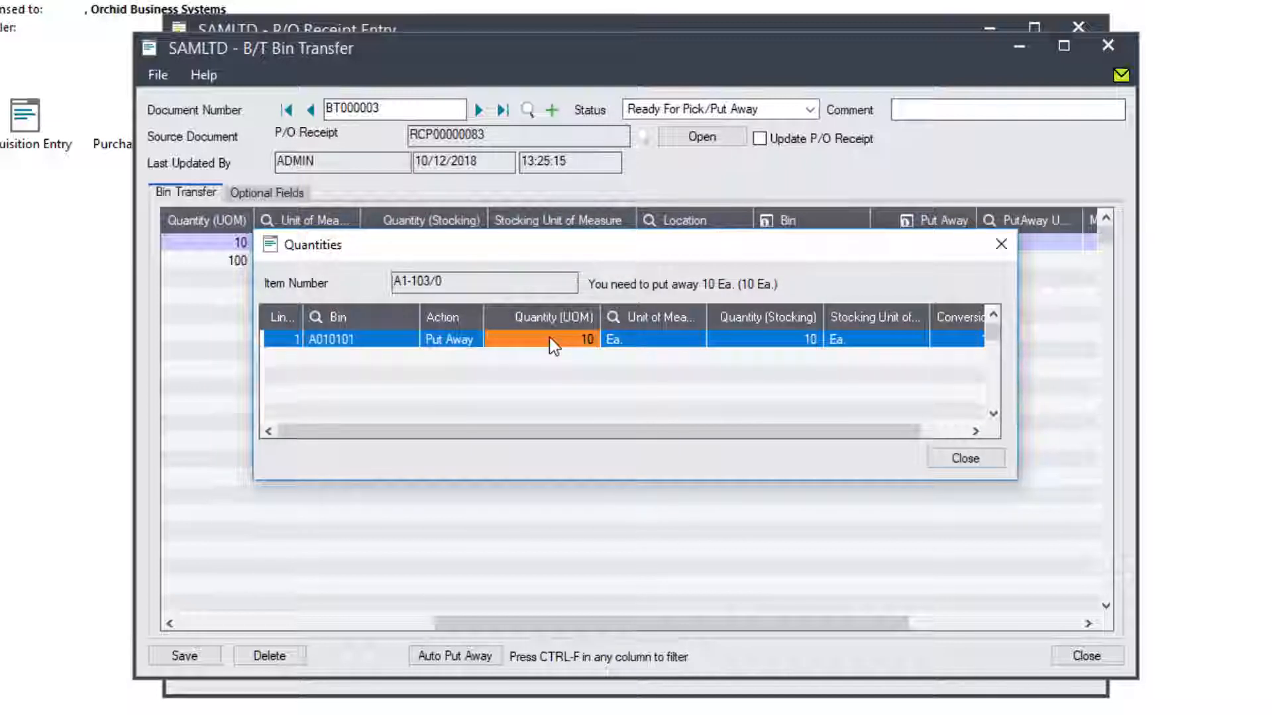
left_click(548, 339)
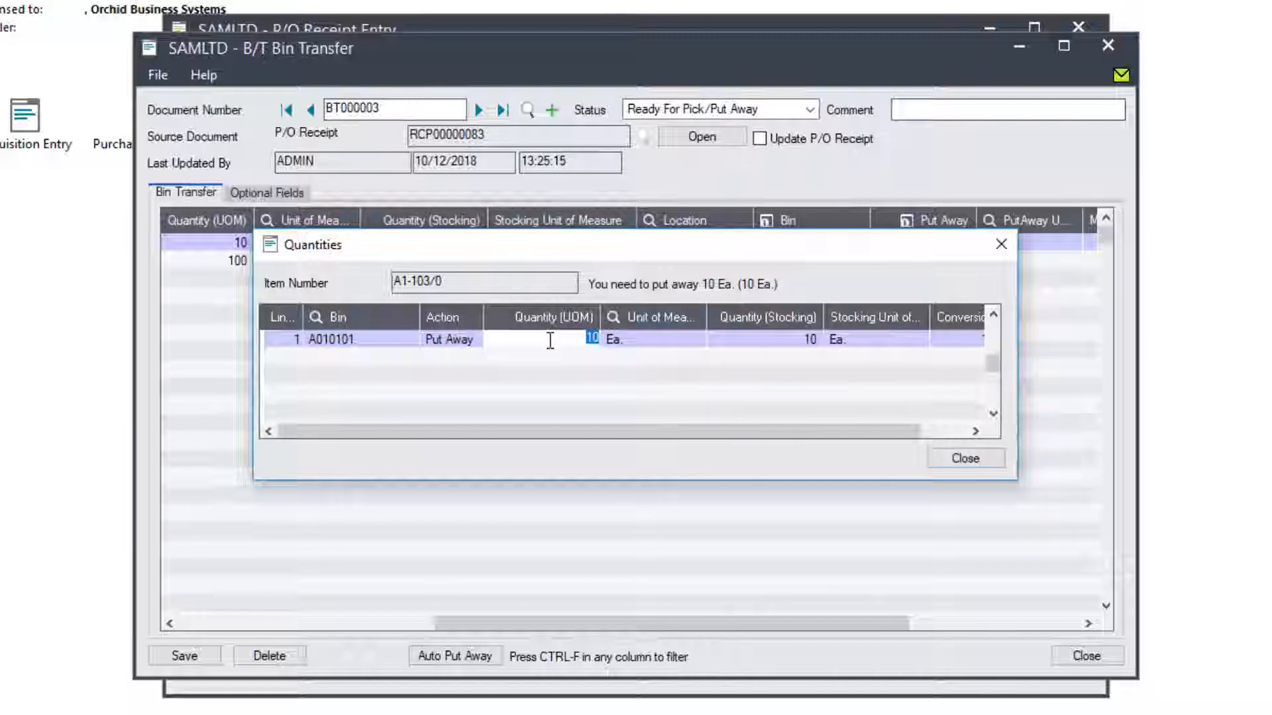
type("5")
key("Tab")
key("Insert")
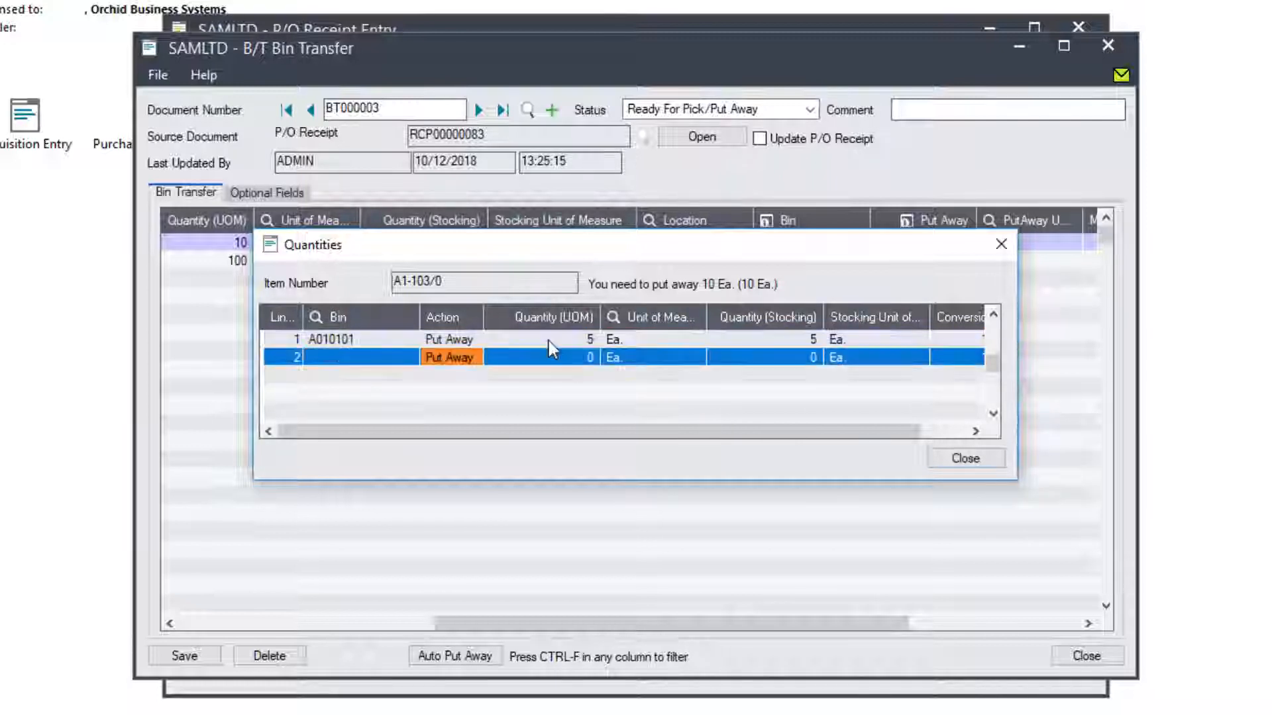
type("A010103")
key("Tab")
type("5")
key("Tab")
left_click(972, 456)
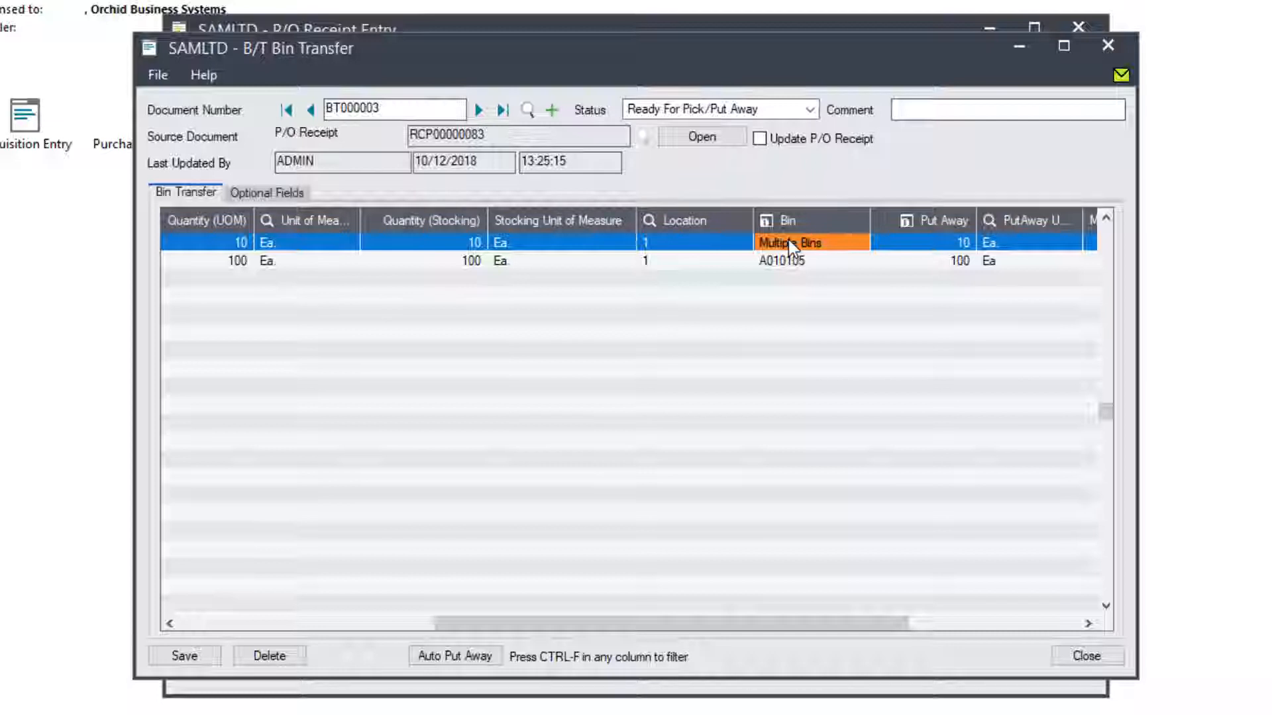
- Check serial/lot details, then save BT000003 with status In Progress instead of Completed
left_click(907, 220)
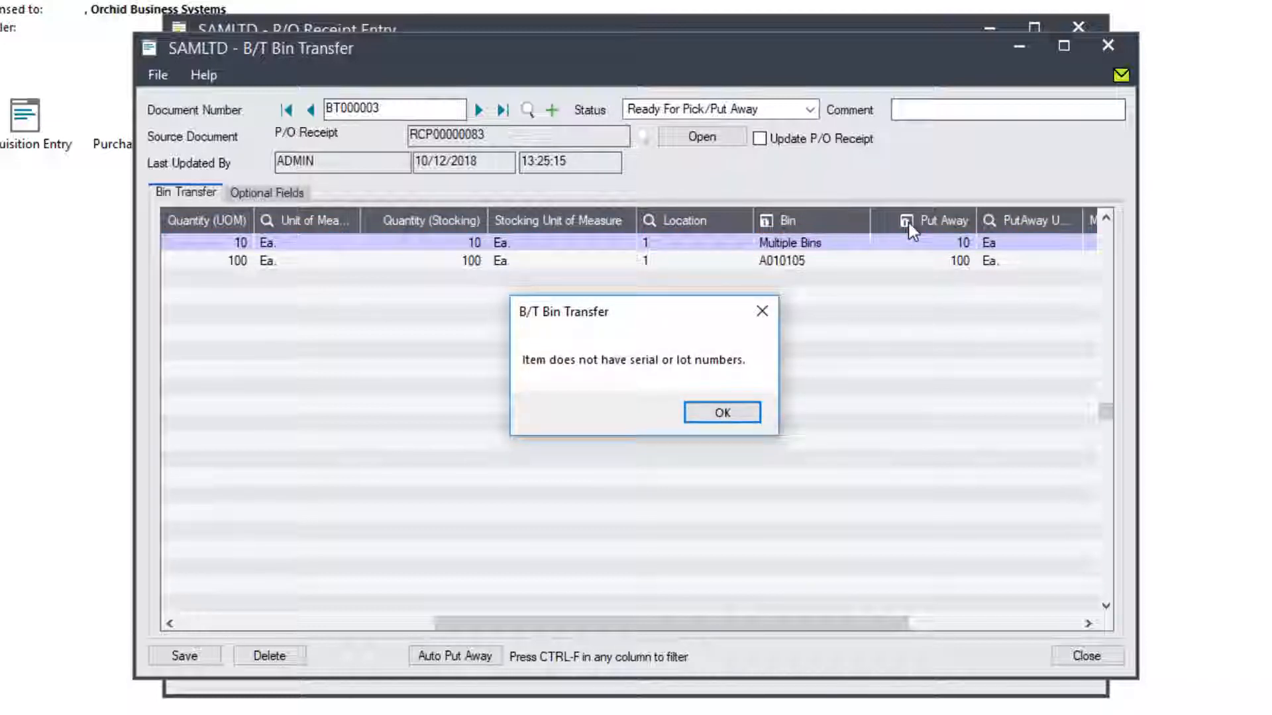
left_click(724, 417)
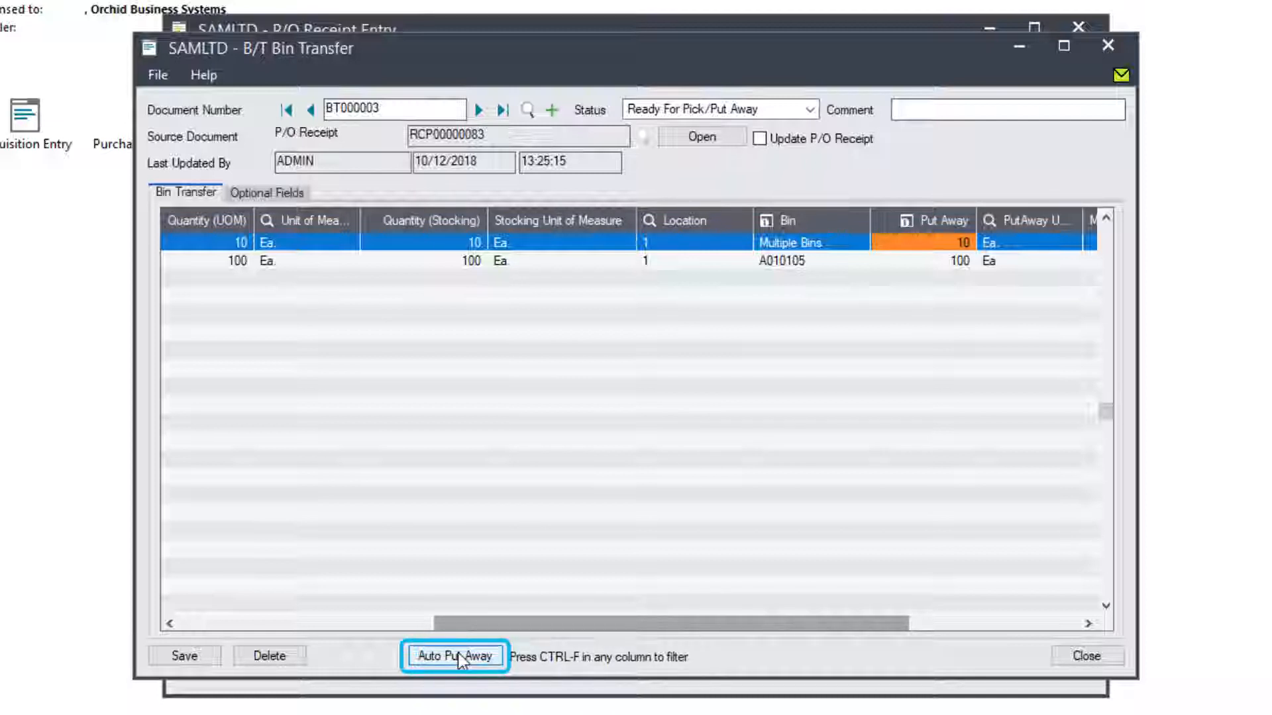
left_click(170, 657)
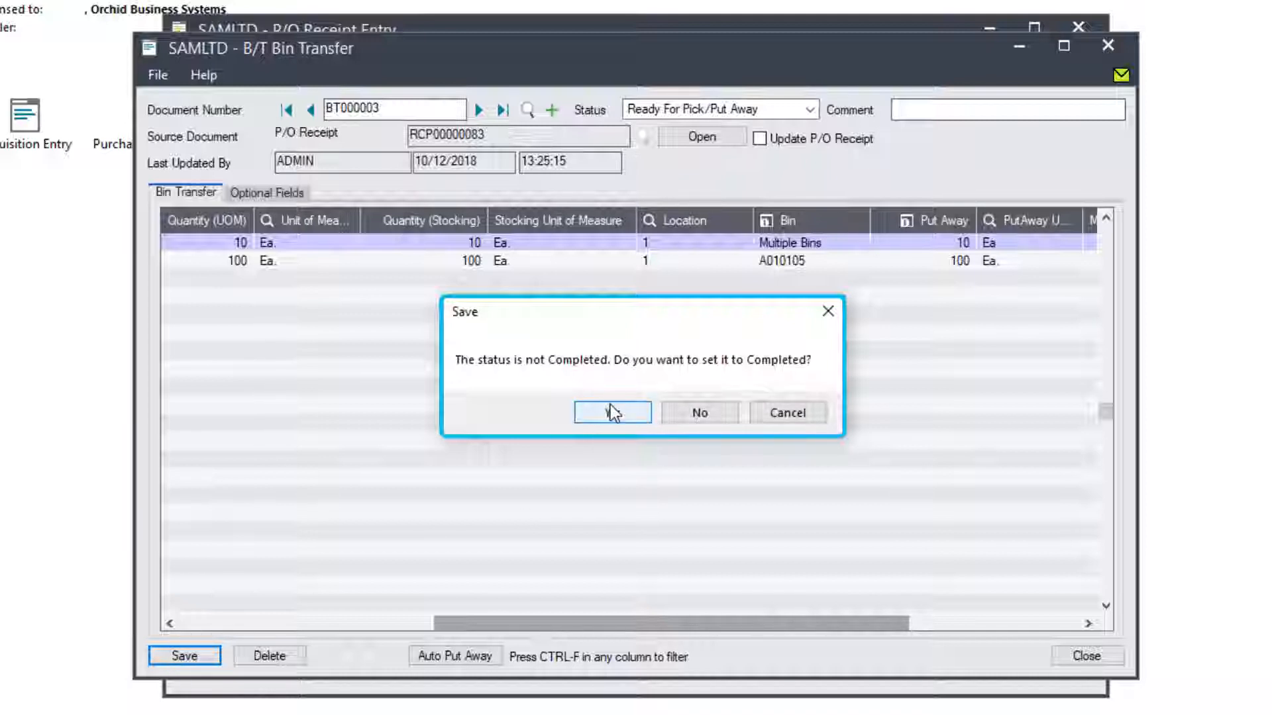
left_click(700, 412)
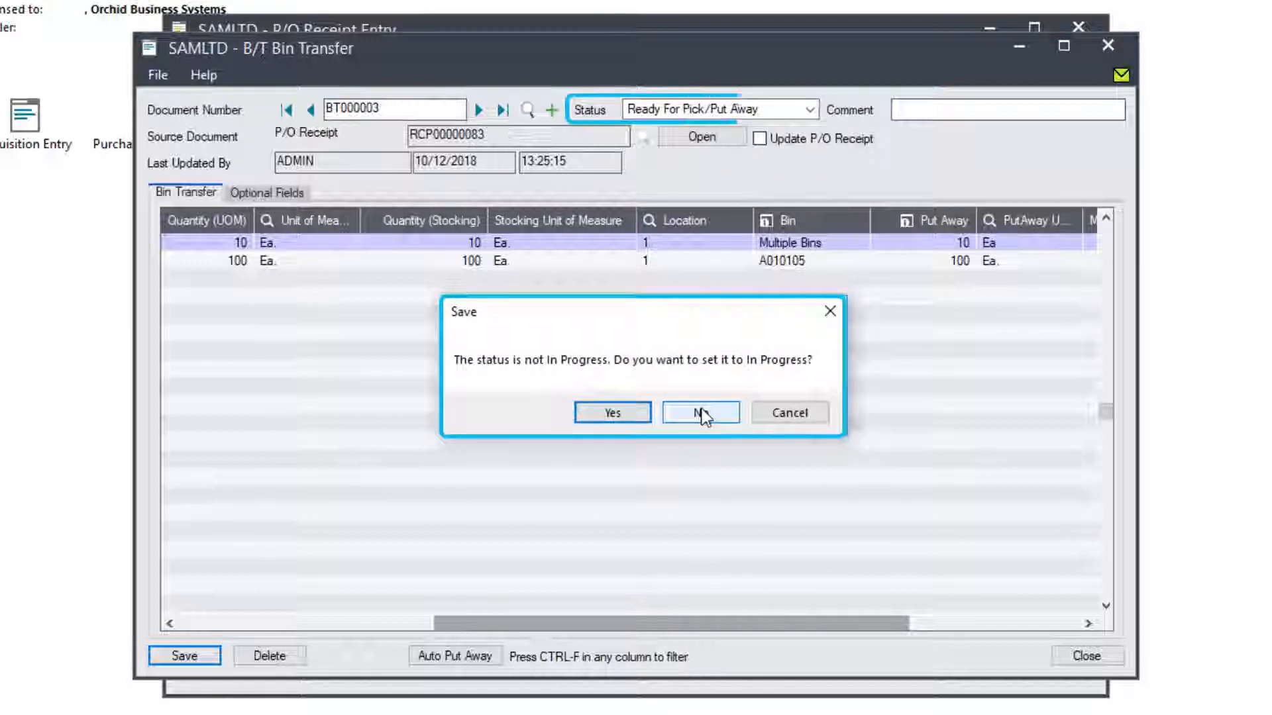
left_click(614, 412)
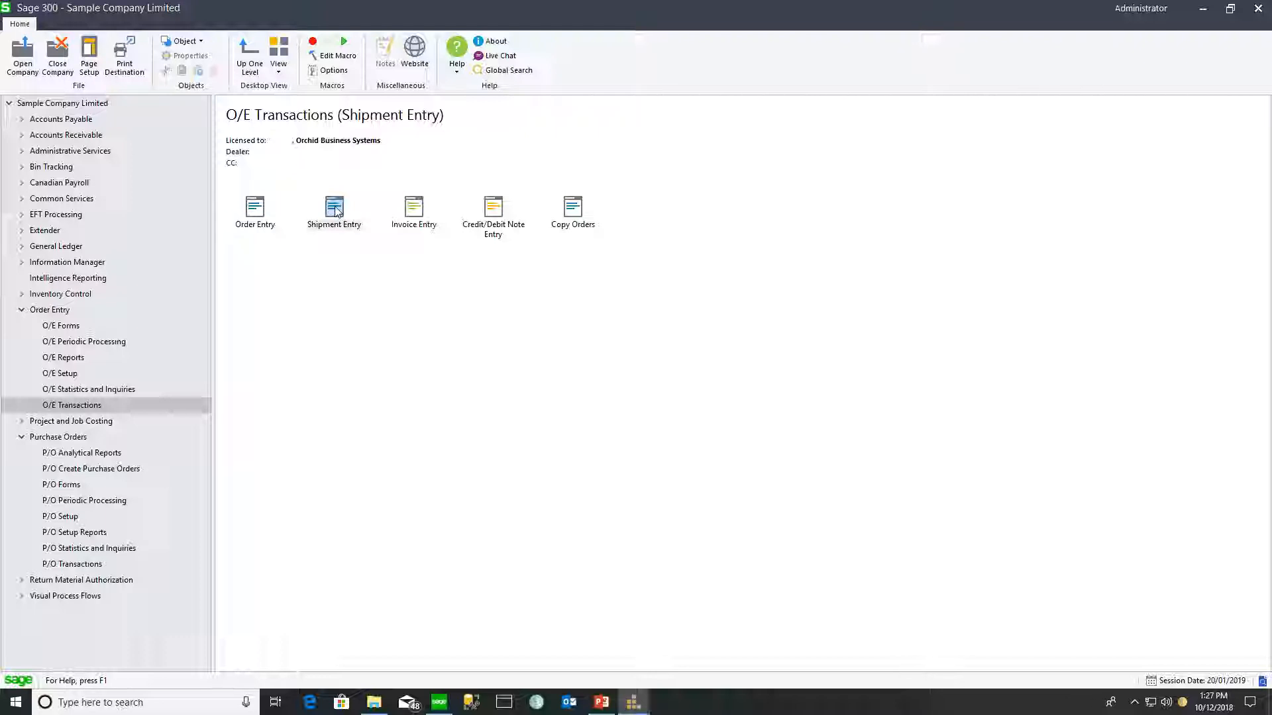
- Start a shipment for the customer with item lines A1-105/0 and A1-103/0
double_click(336, 210)
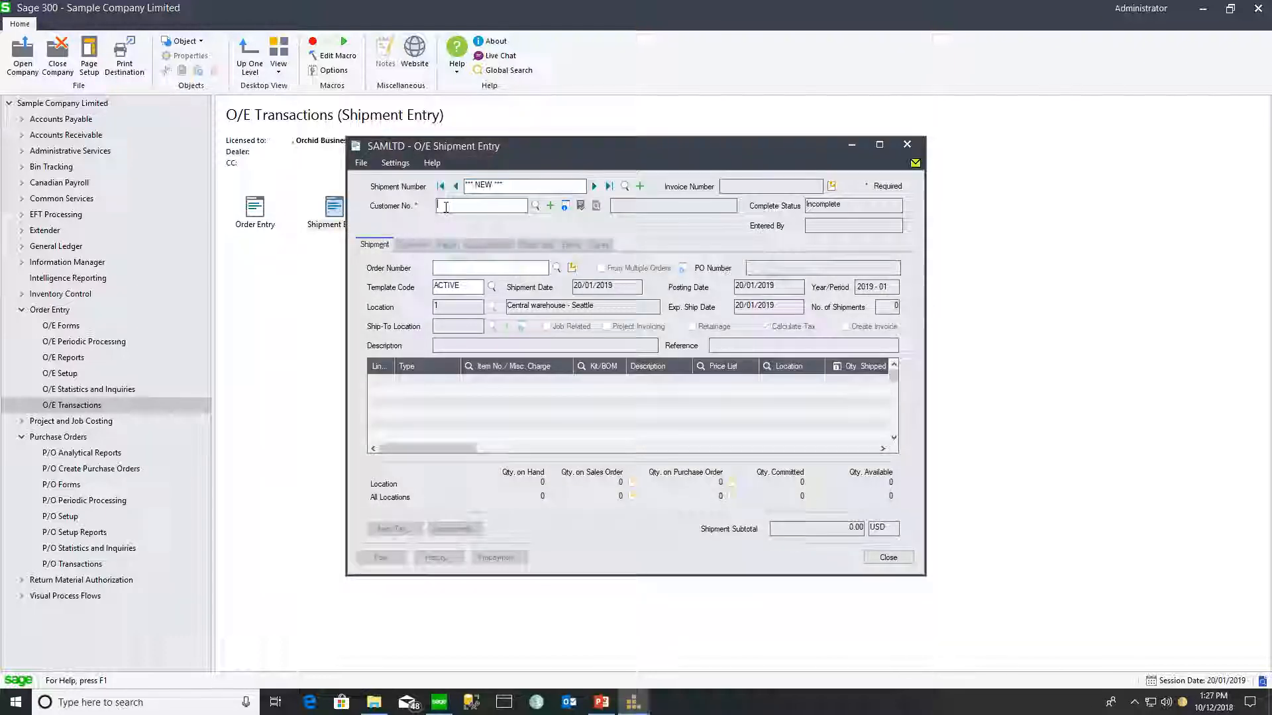
type("1200")
key("Tab")
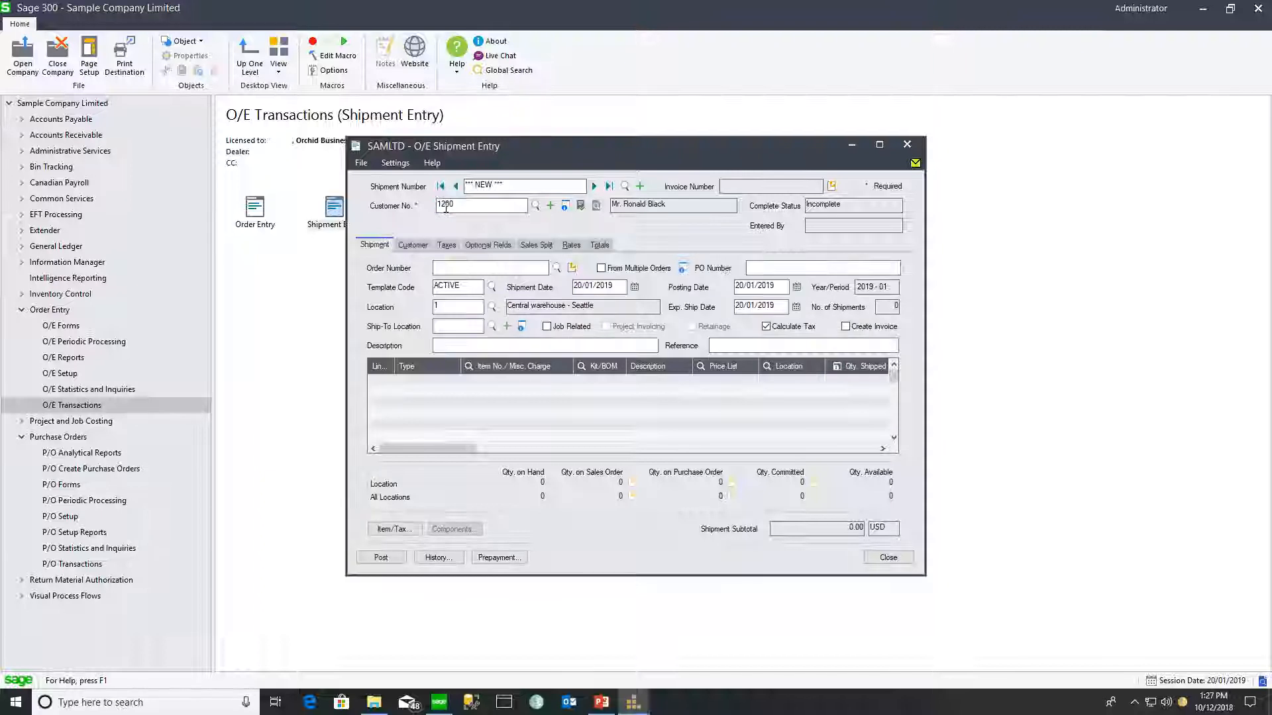
left_click(494, 385)
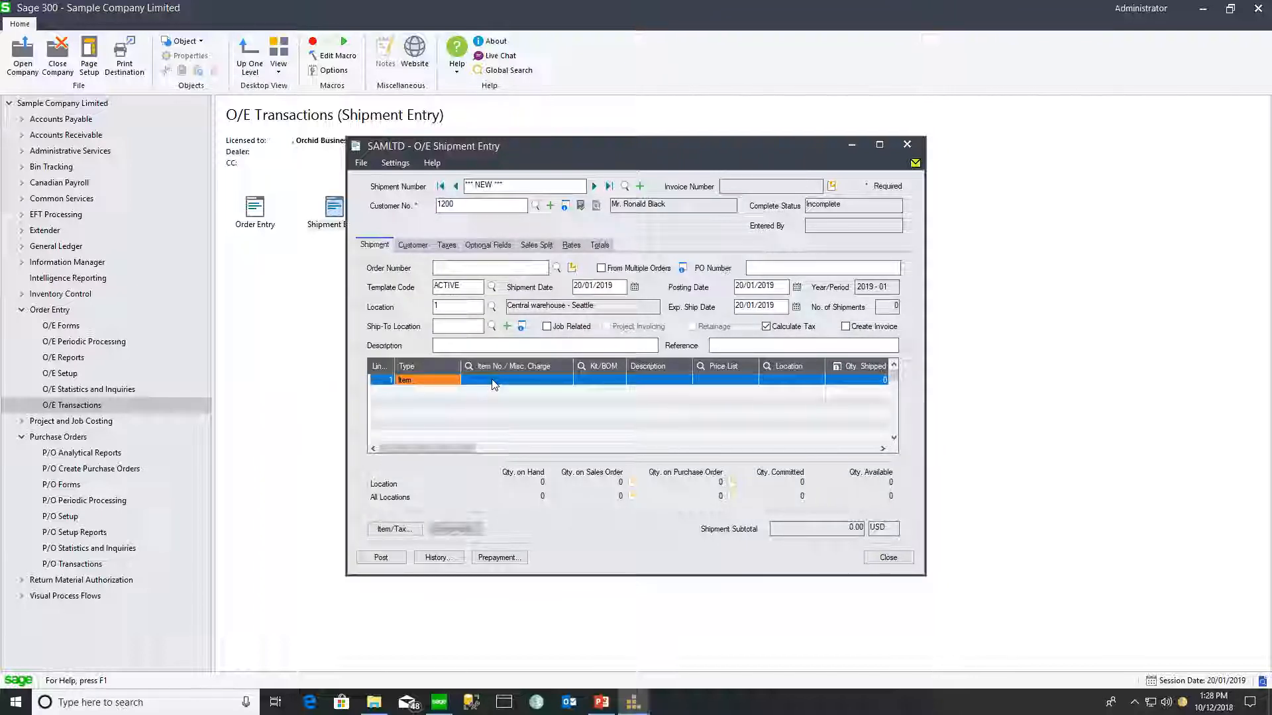
left_click(493, 381)
type("A1-105/0")
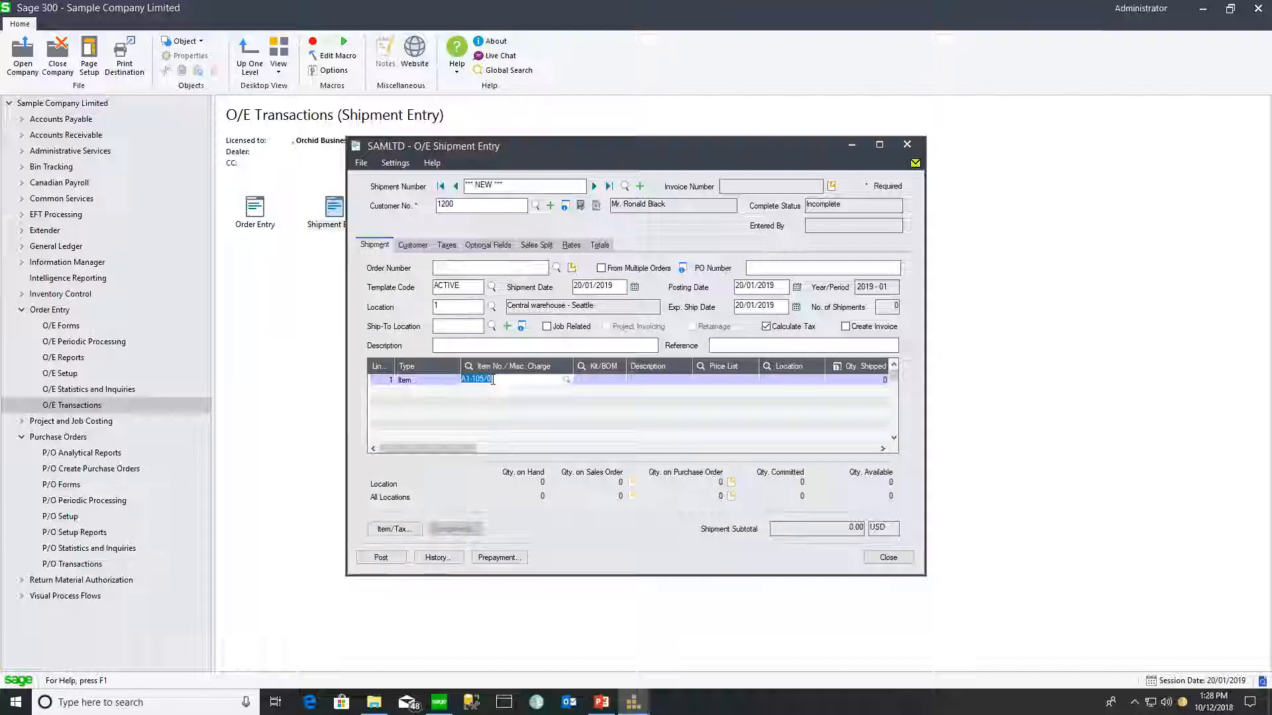
key("Tab")
key("Tab")
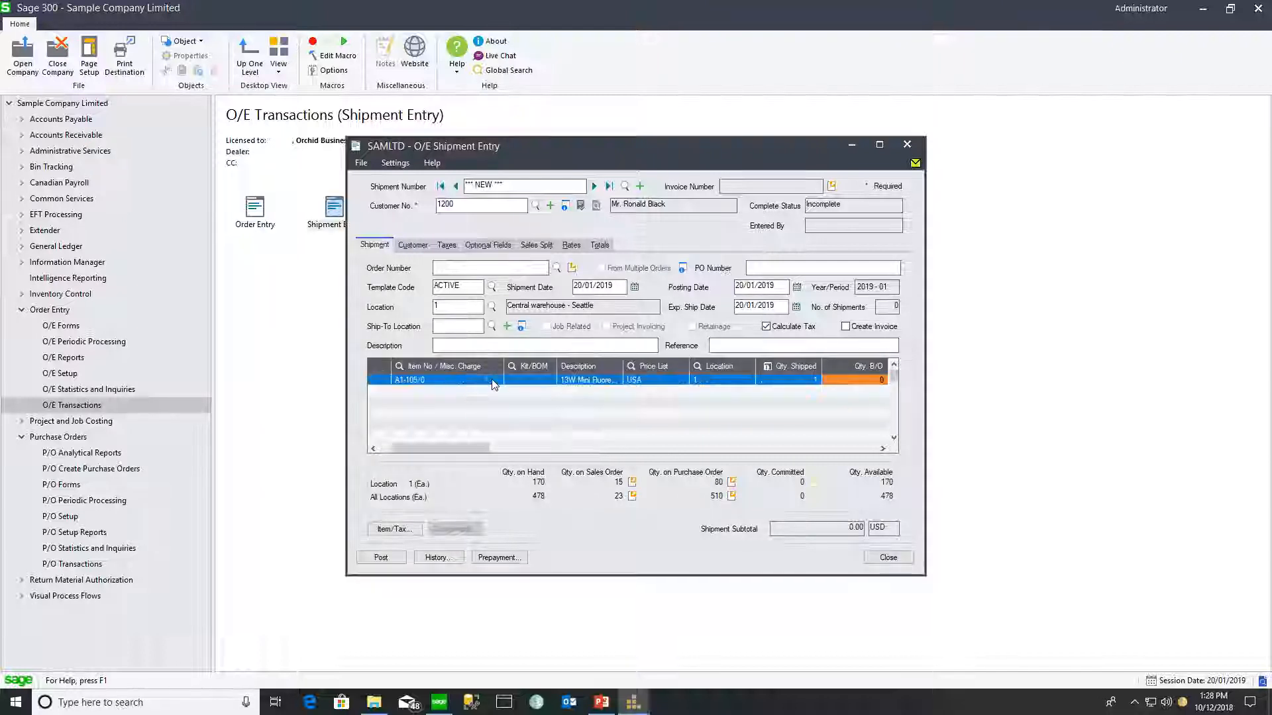
key("Tab")
type("A1-1")
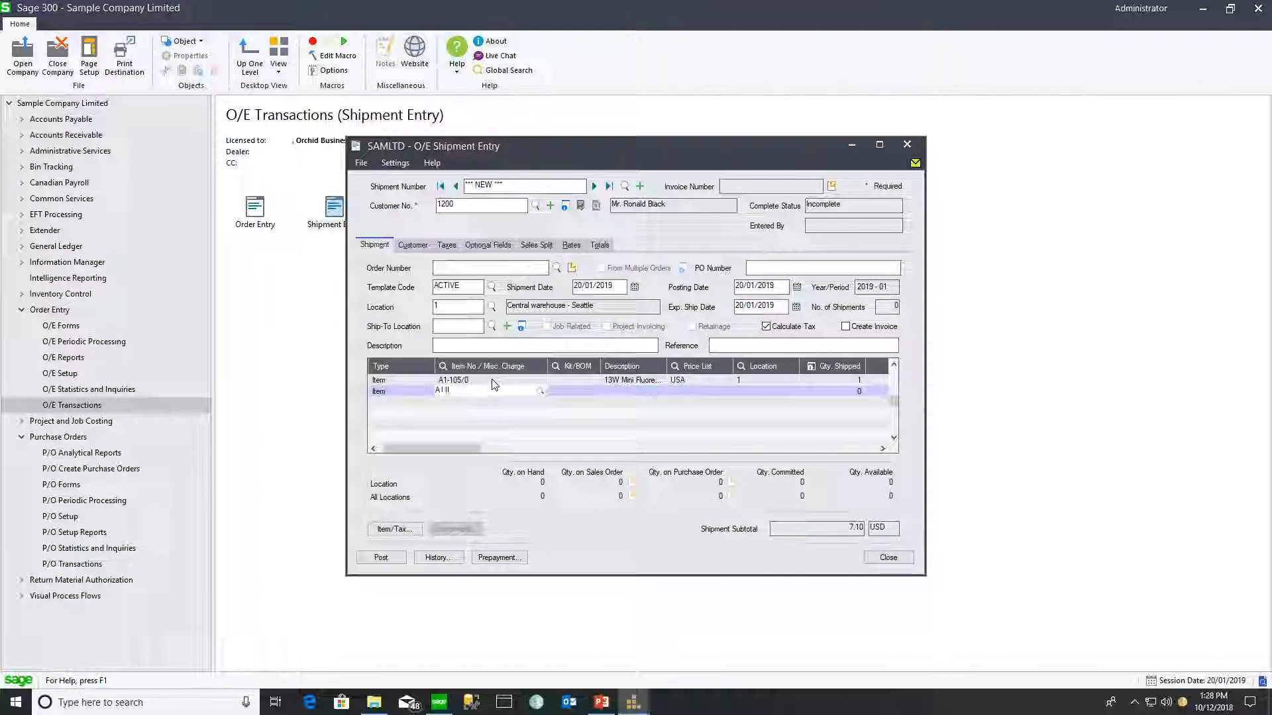
type("03/0")
key("Tab")
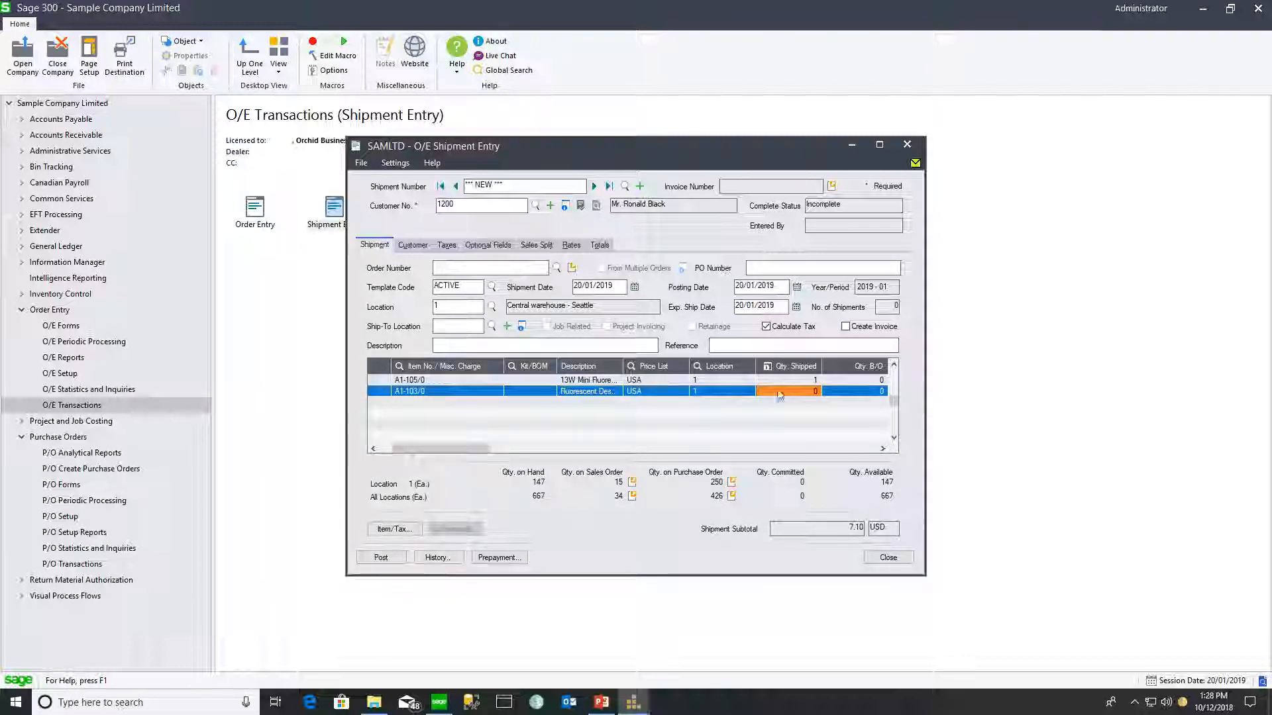
- Ship quantity 1 of each item and post without printing the picking slip
type("1")
key("Tab")
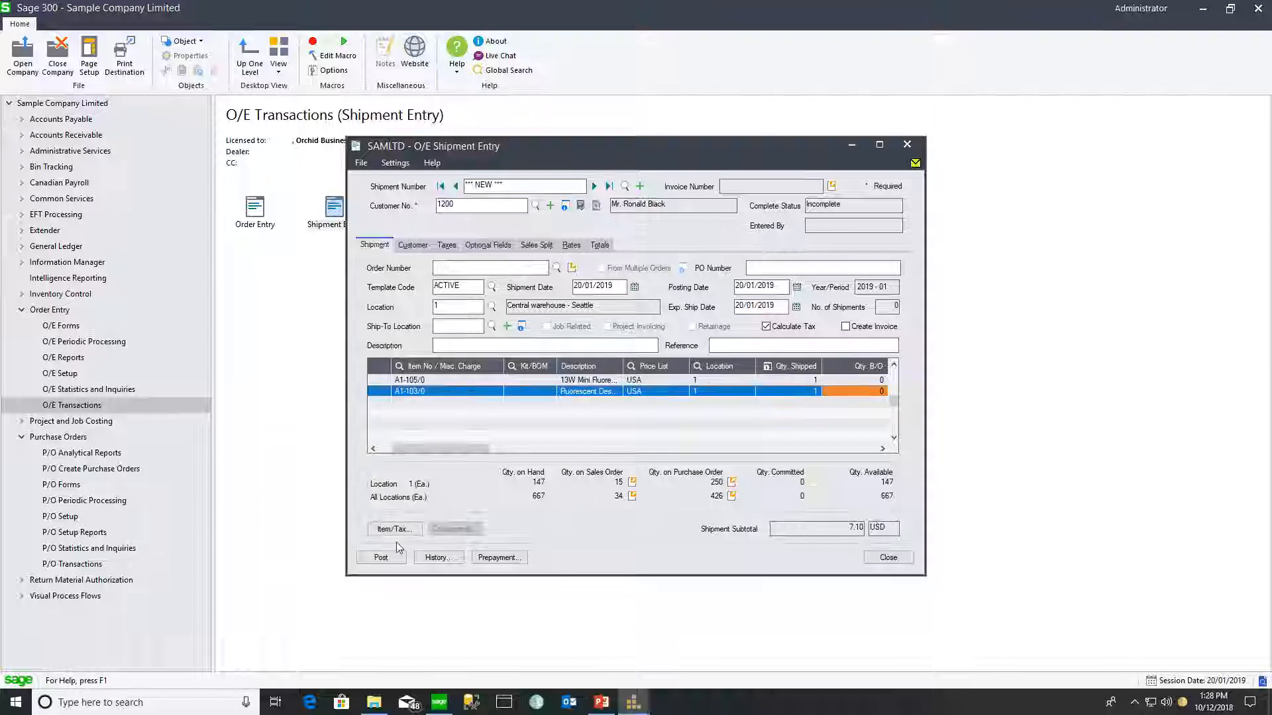
left_click(381, 558)
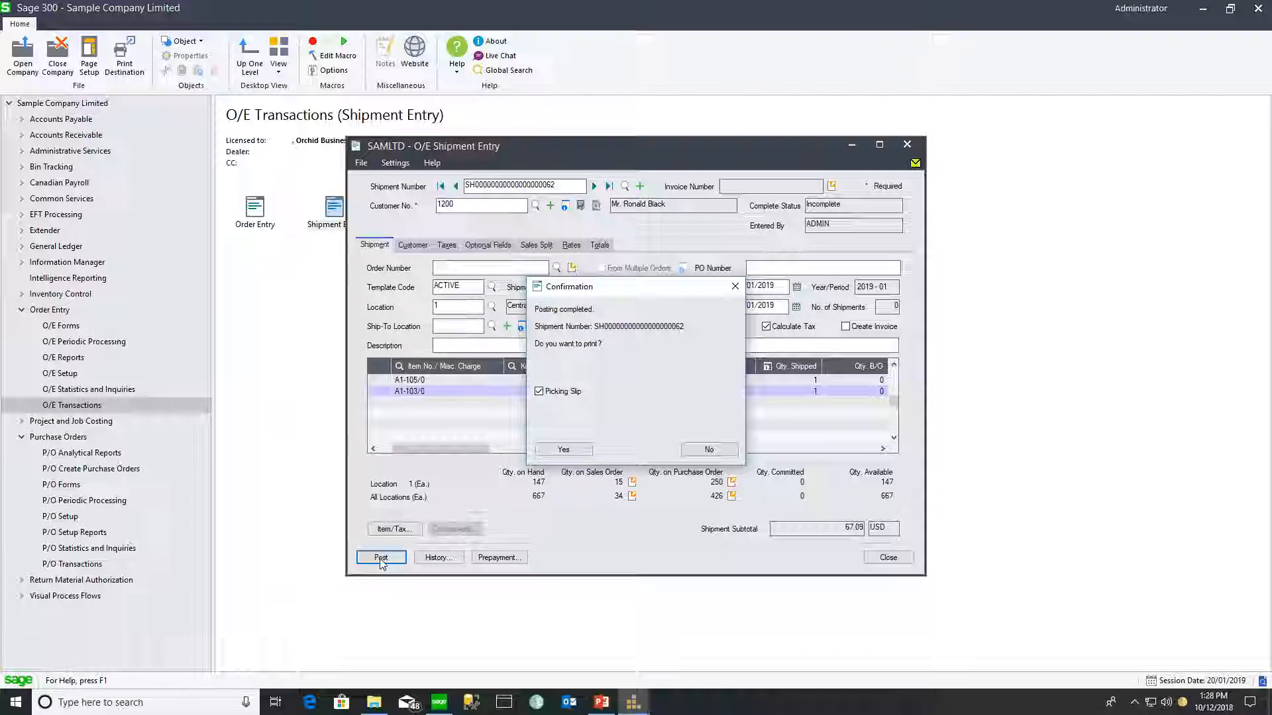
left_click(709, 450)
left_click(888, 557)
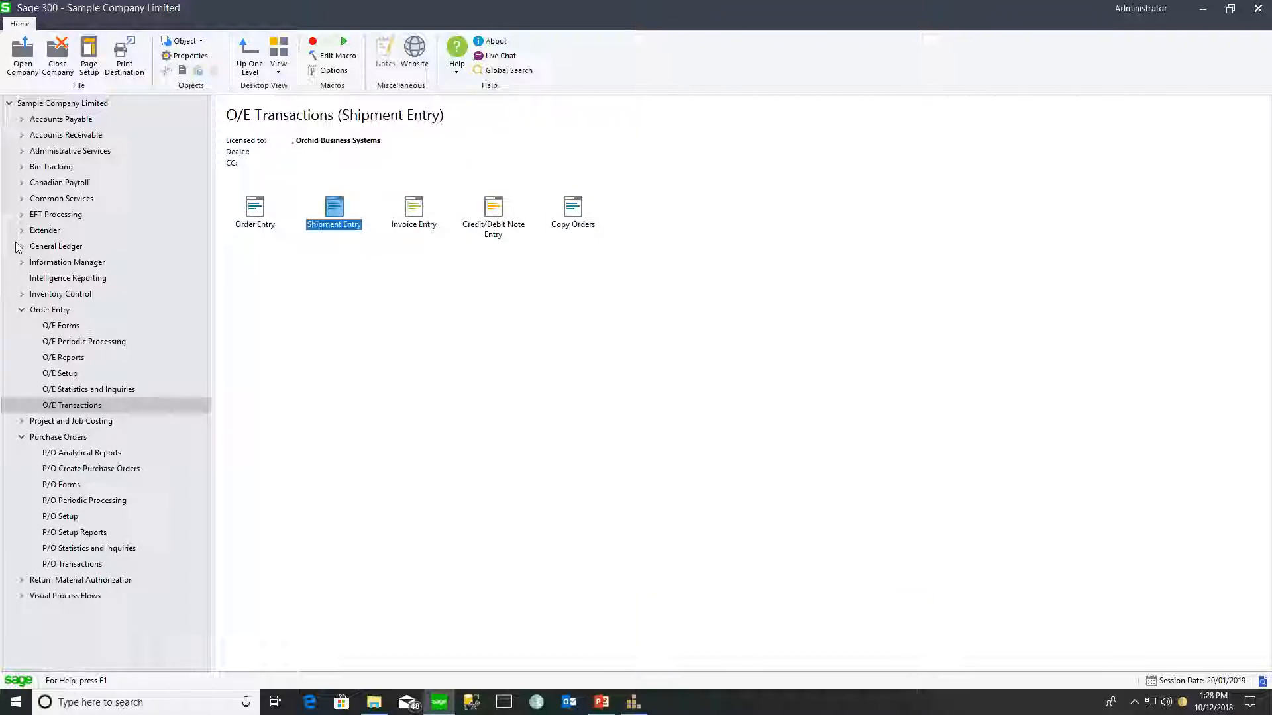
- Open B/T Picking Status and widen its Source Document and Status columns
left_click(22, 167)
left_click(72, 294)
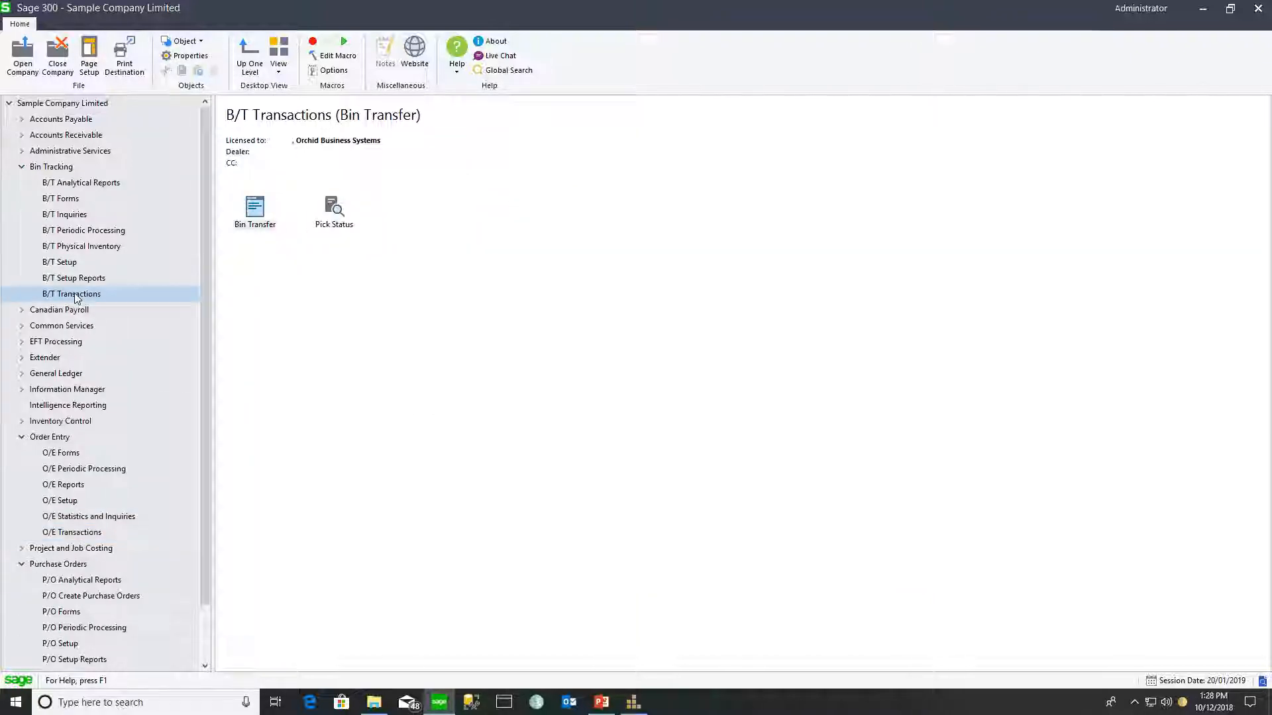
double_click(333, 208)
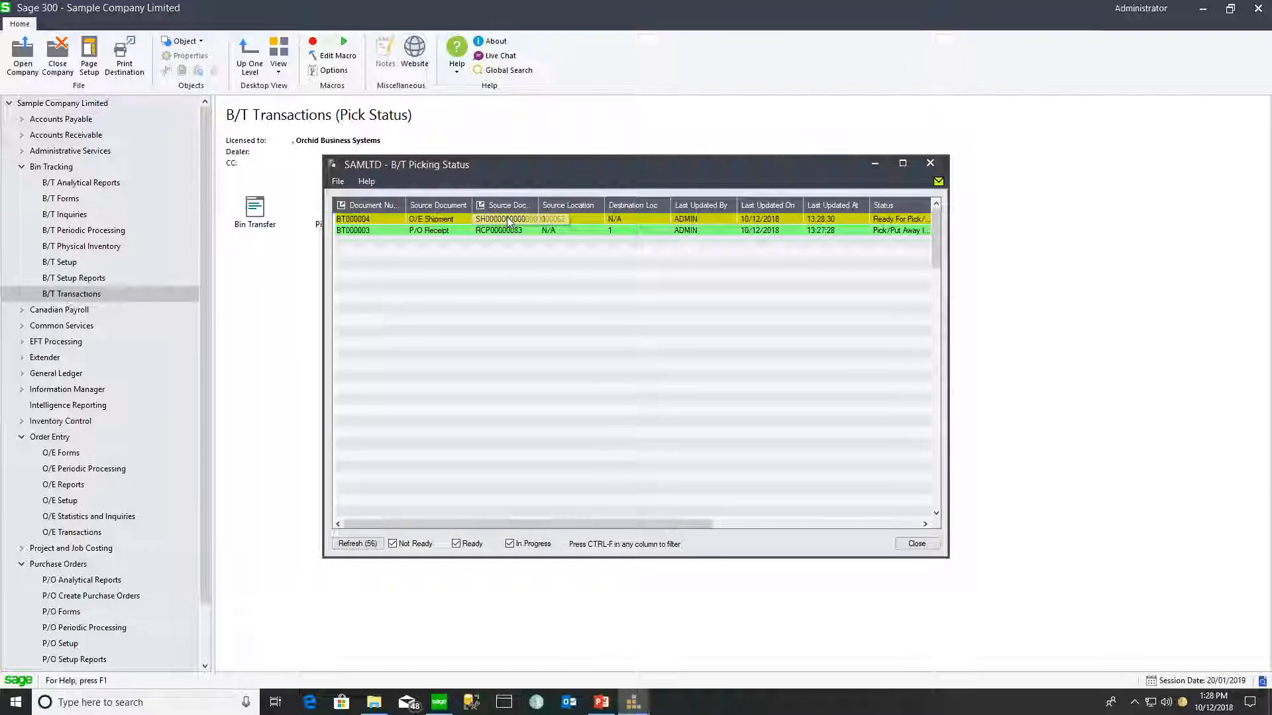
left_click_drag(537, 202, 571, 202)
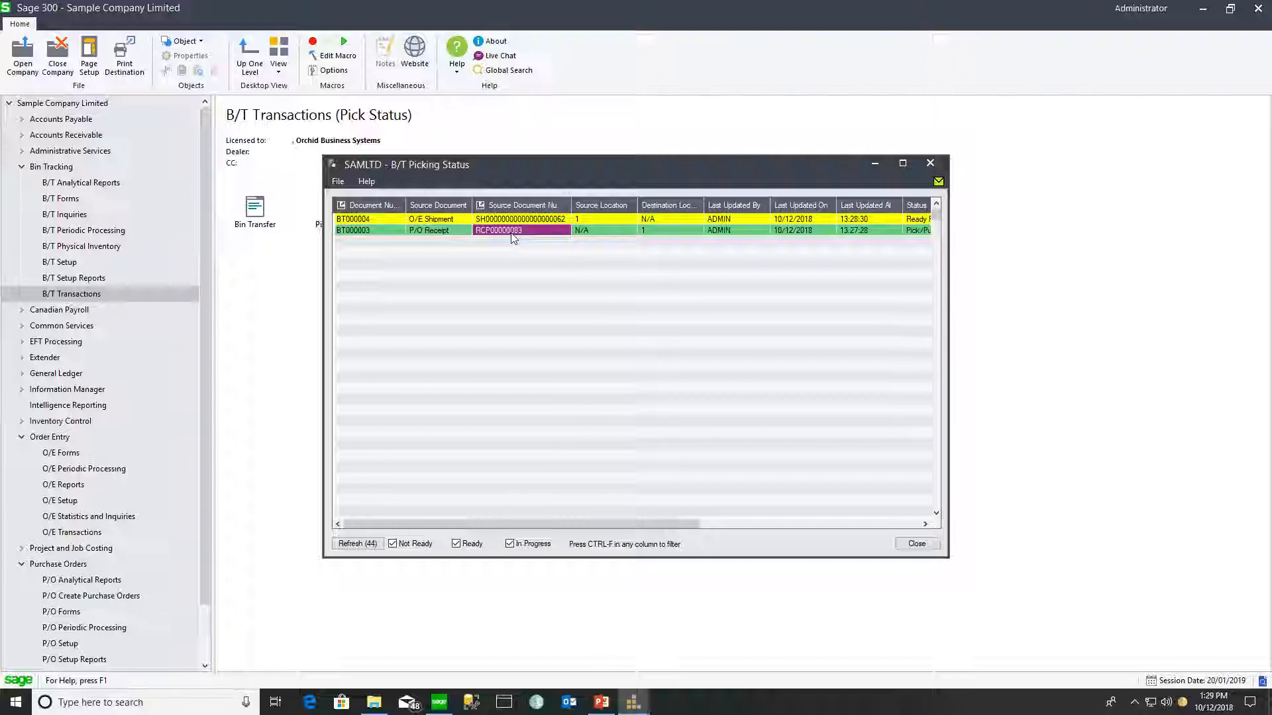
left_click_drag(684, 524, 812, 523)
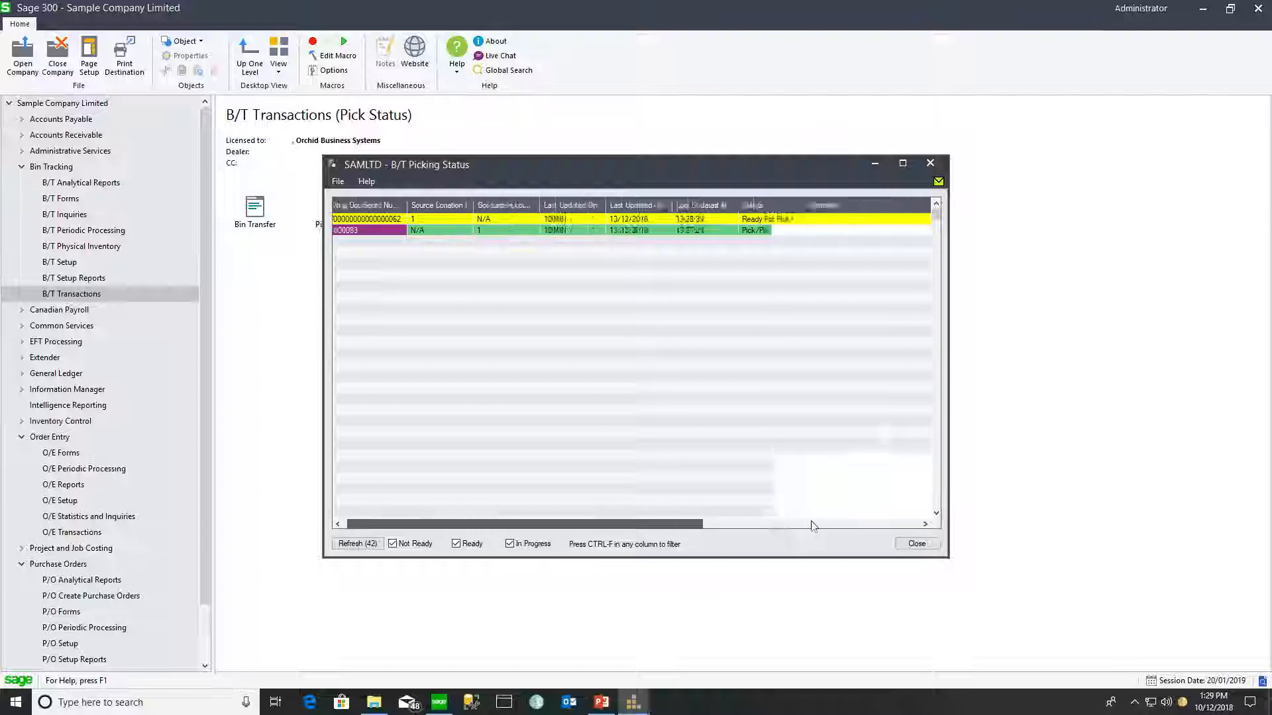
left_click_drag(753, 205, 781, 203)
left_click_drag(530, 524, 336, 531)
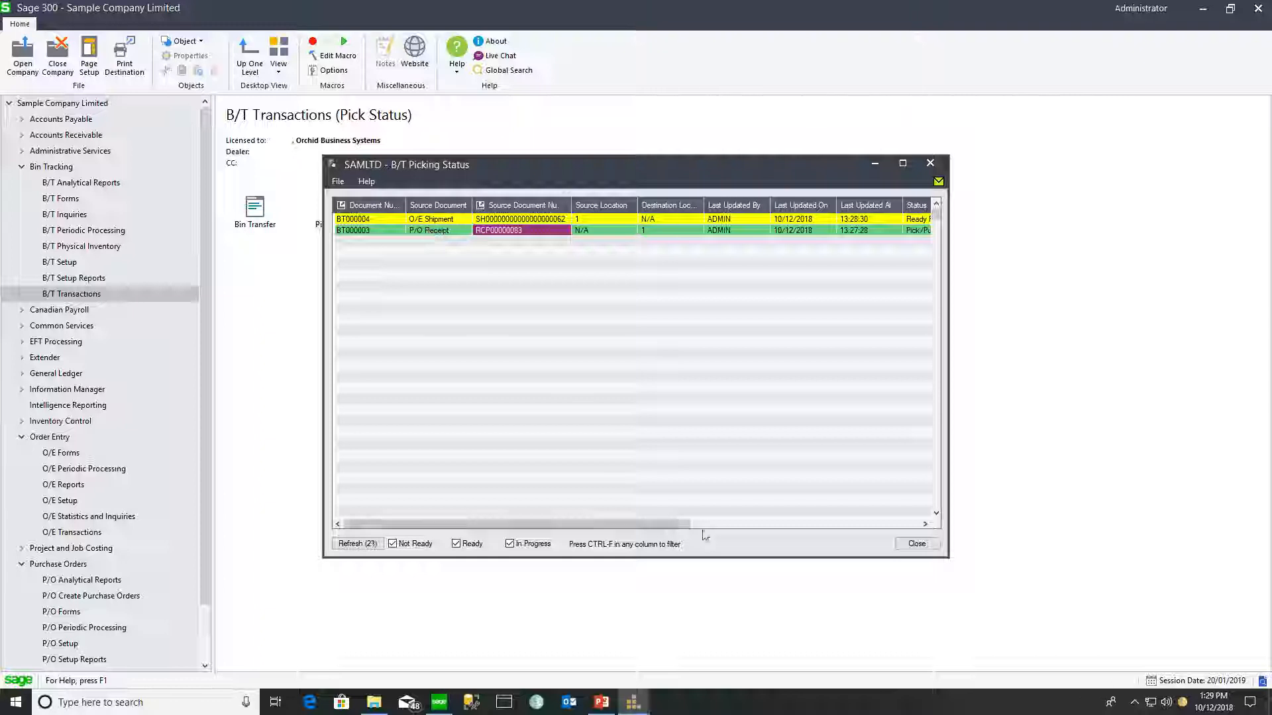
left_click_drag(679, 524, 757, 526)
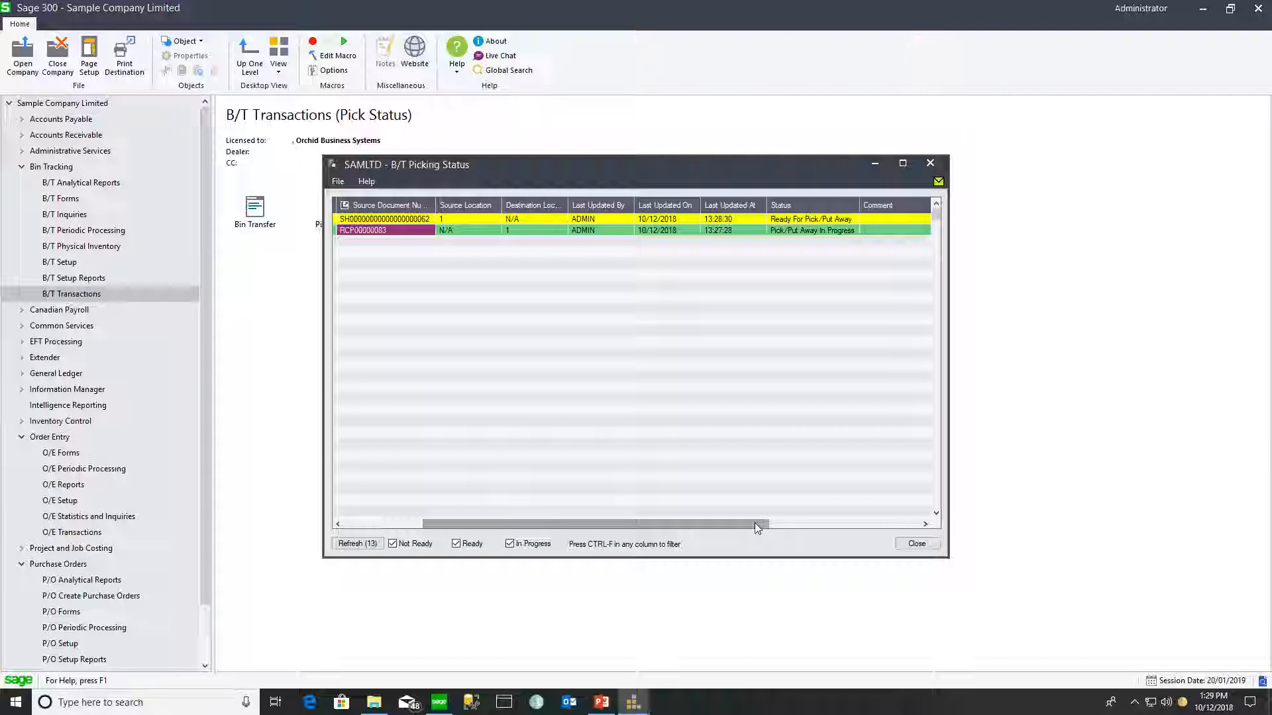
left_click_drag(757, 526, 676, 525)
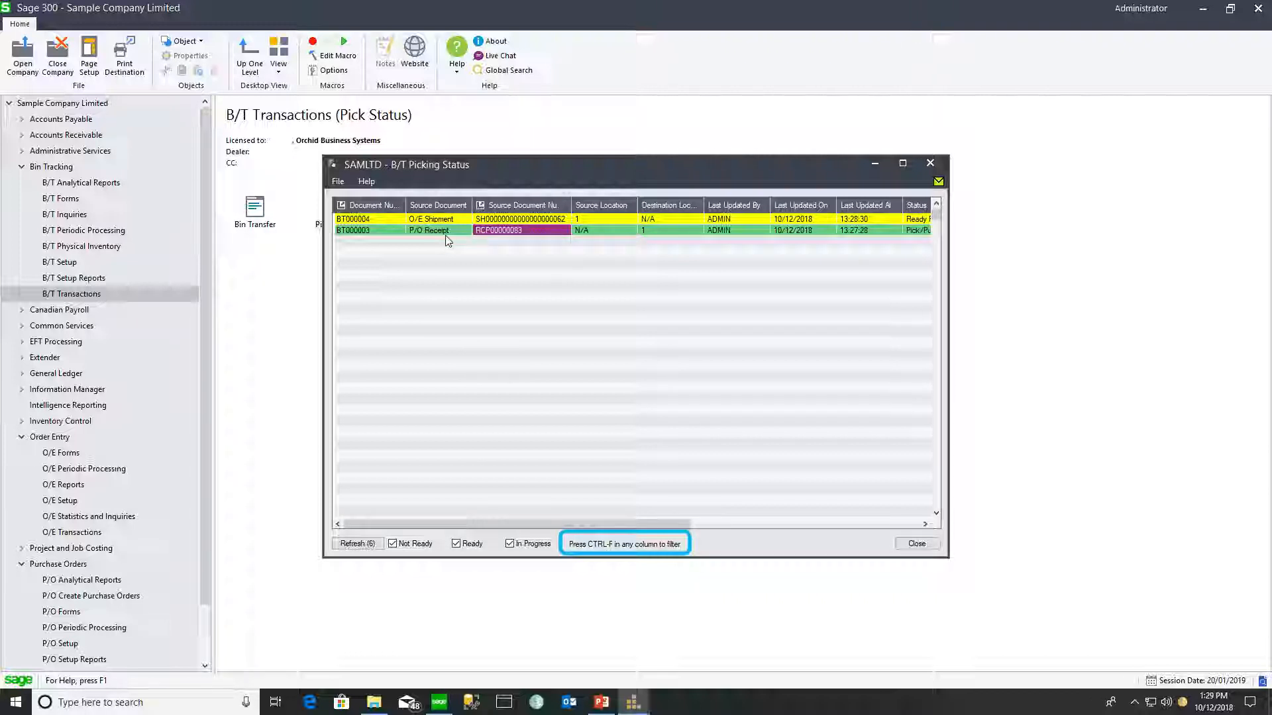
- Filter the picking status list to Source Location 1, then remove the filter
left_click(588, 219)
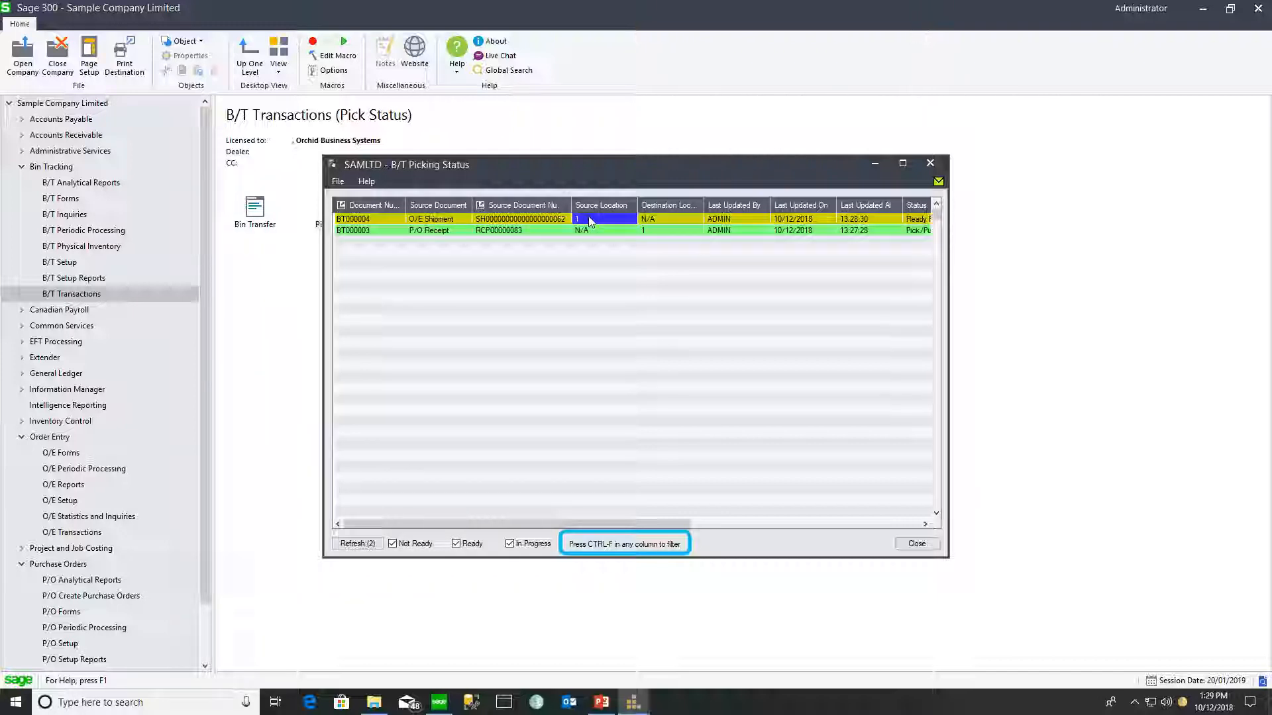
right_click(590, 221)
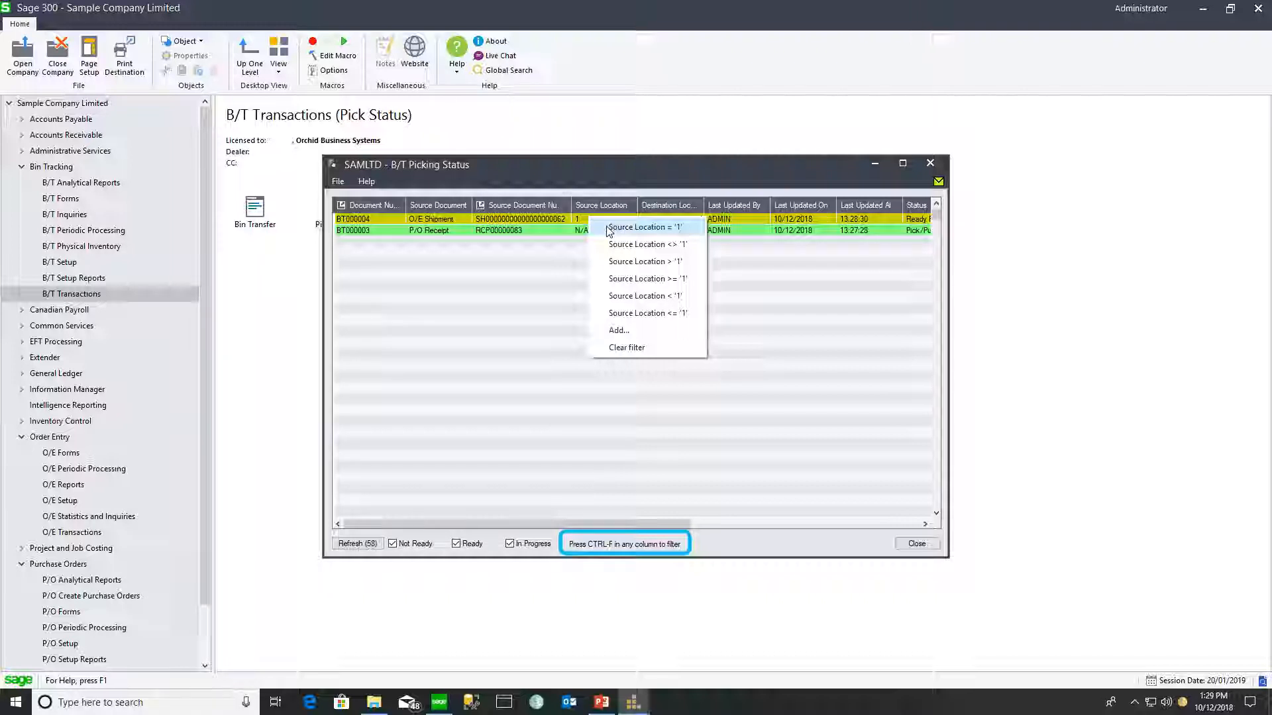
left_click(609, 227)
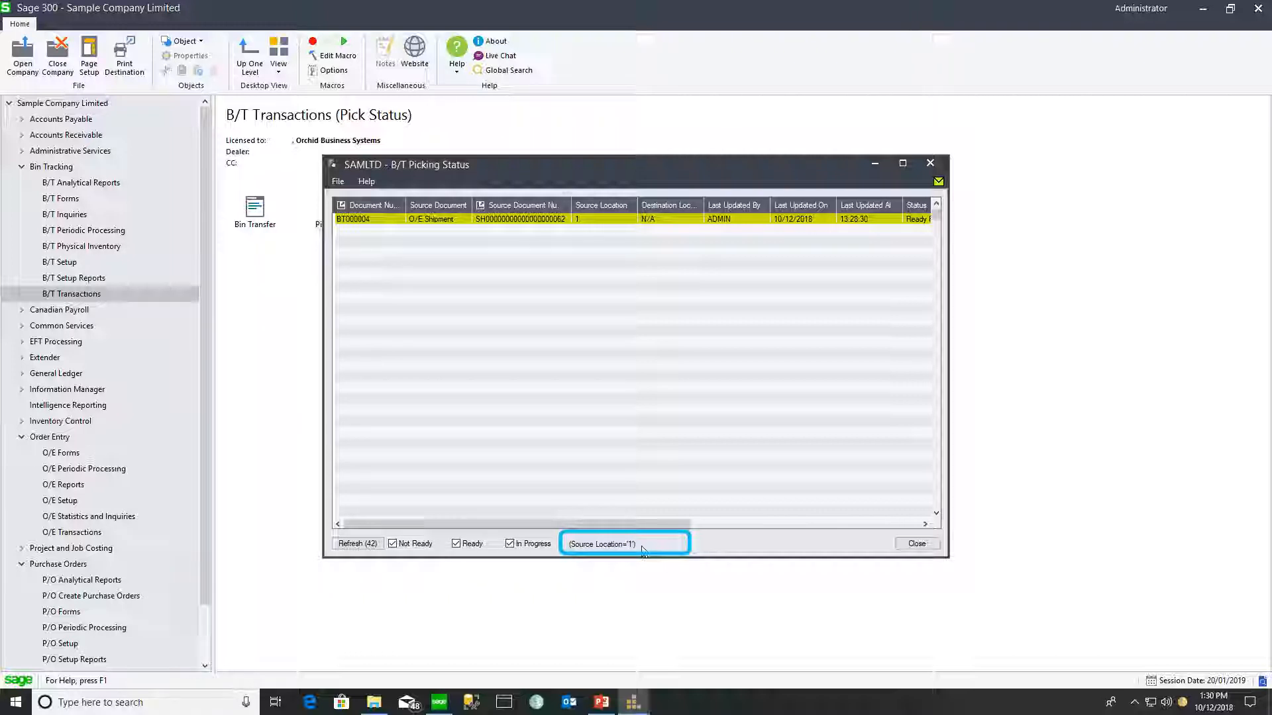
left_click(692, 355)
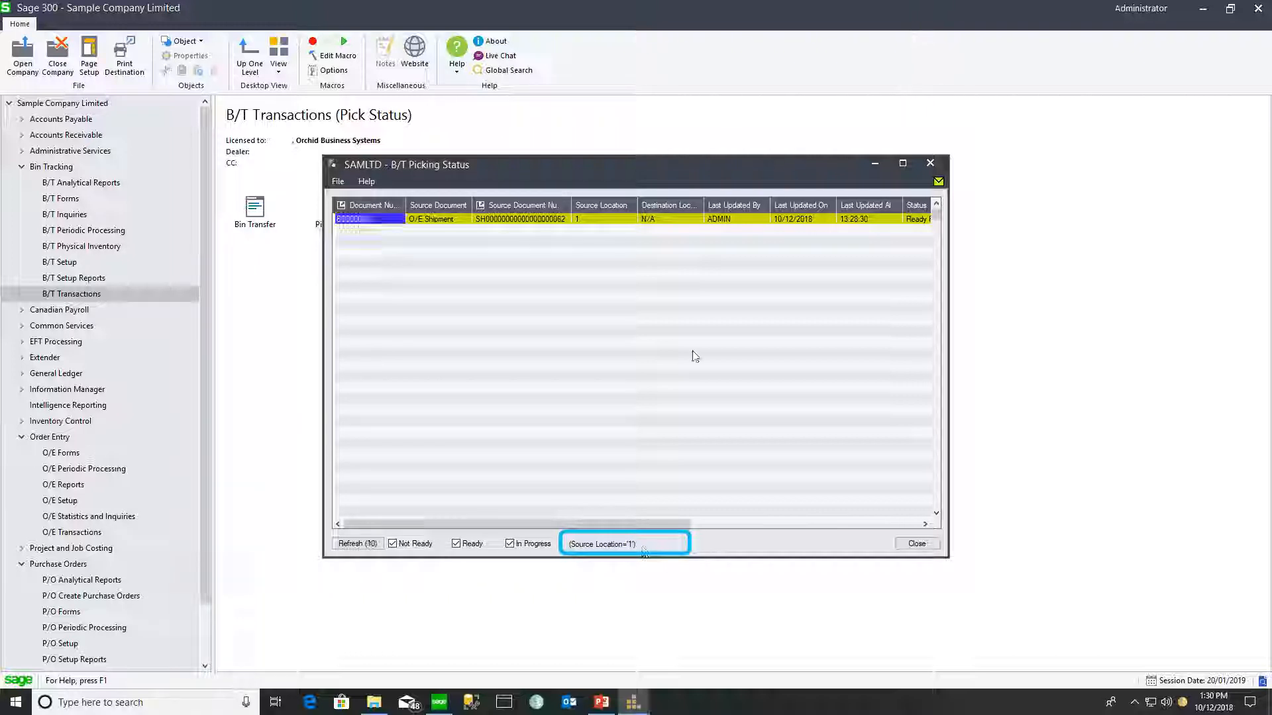
left_click(606, 219)
right_click(608, 218)
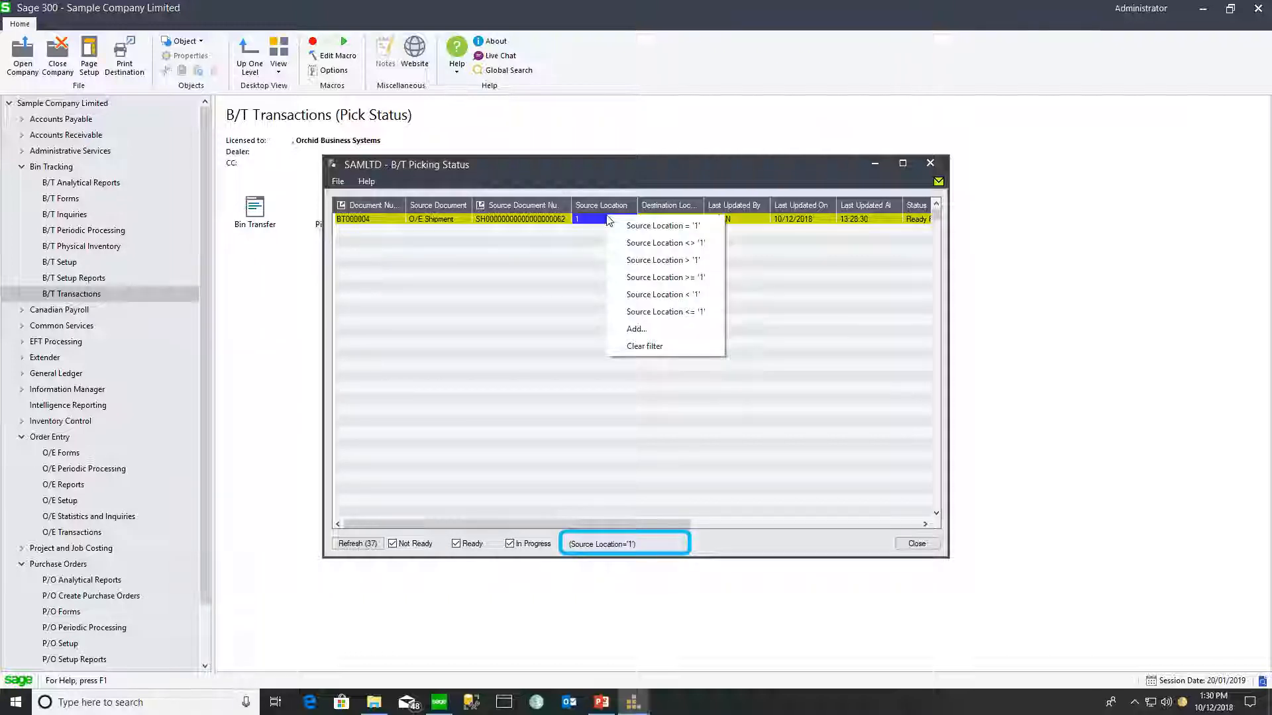
left_click(637, 351)
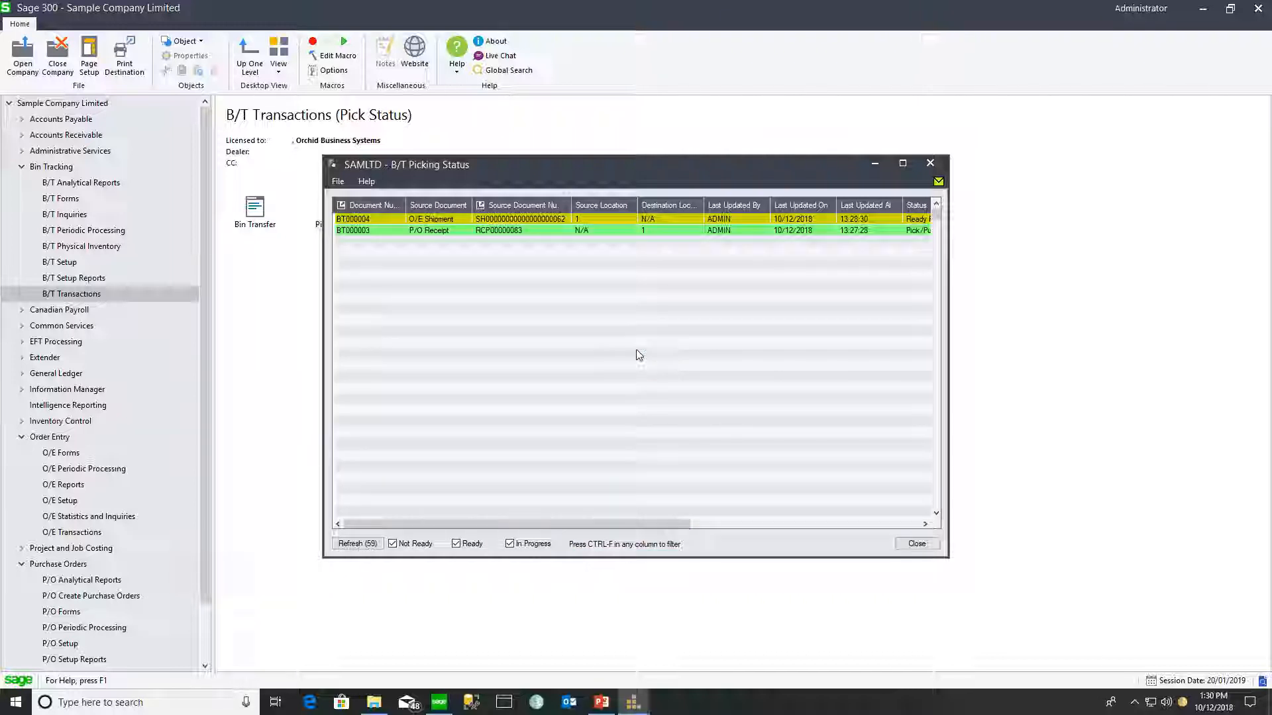
- Open bin transfer BT000004, review its pick lines, and save it
double_click(361, 220)
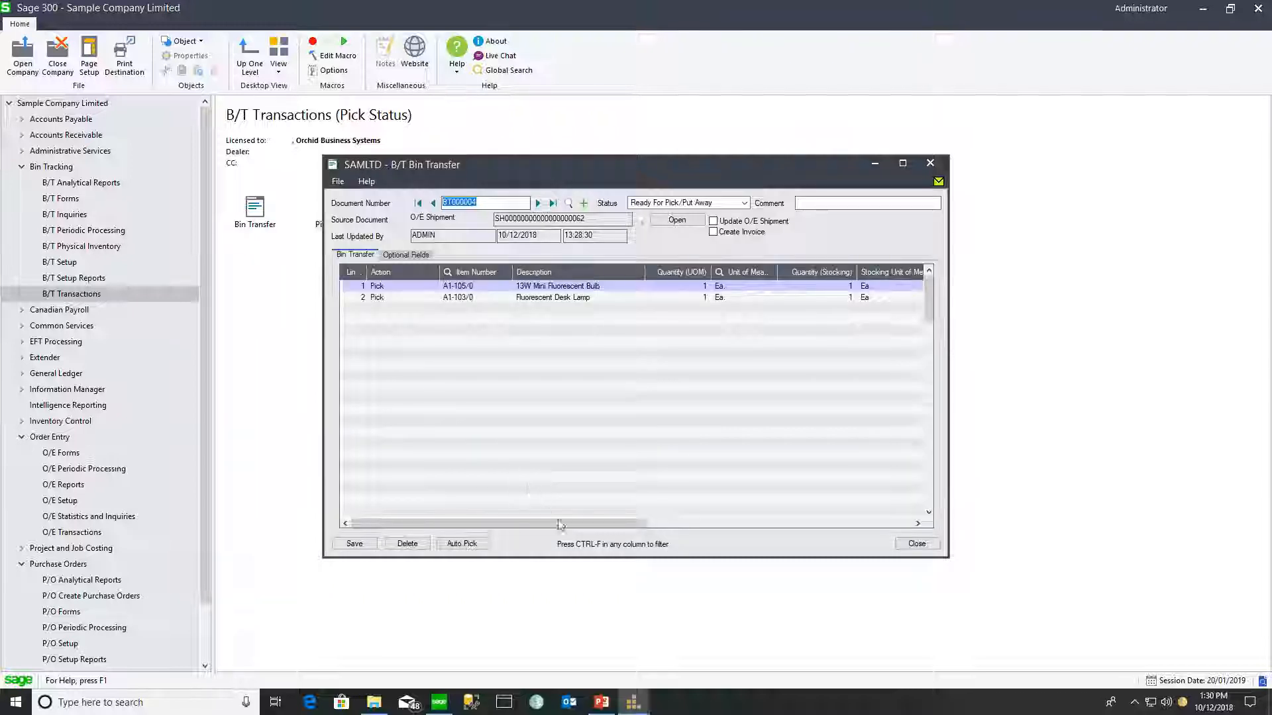
left_click_drag(582, 523, 729, 530)
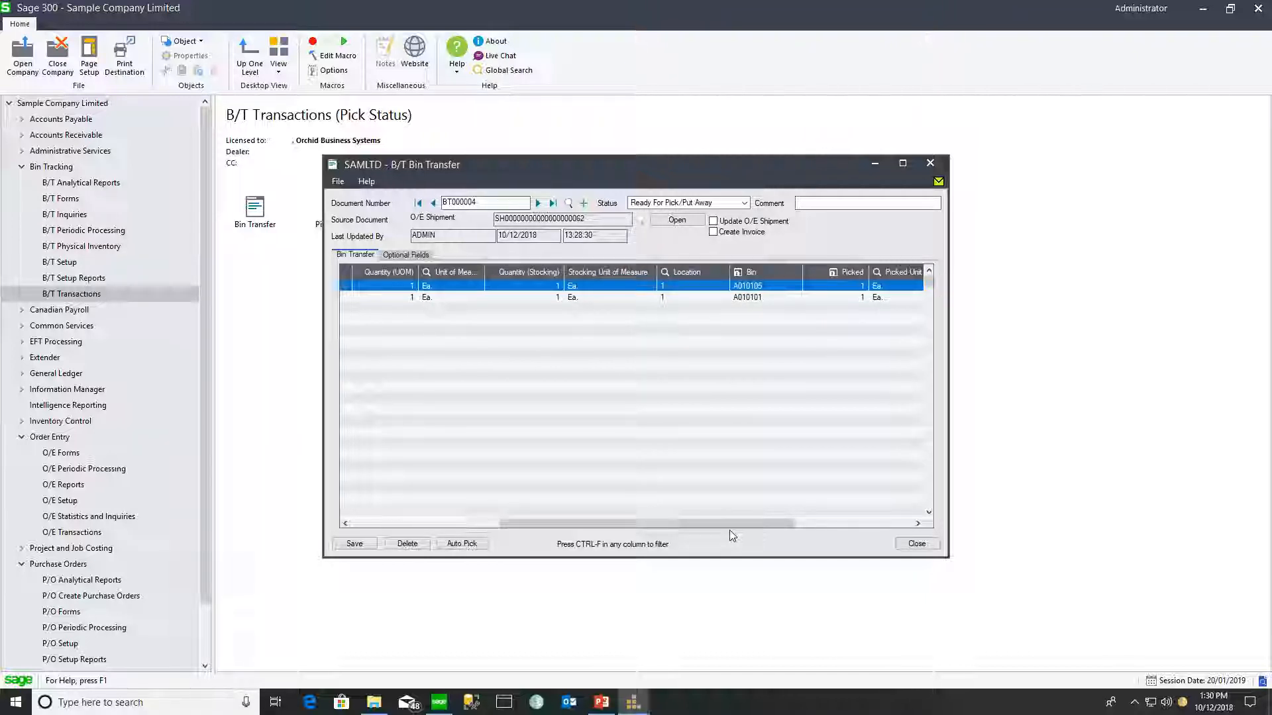
left_click_drag(732, 526, 778, 531)
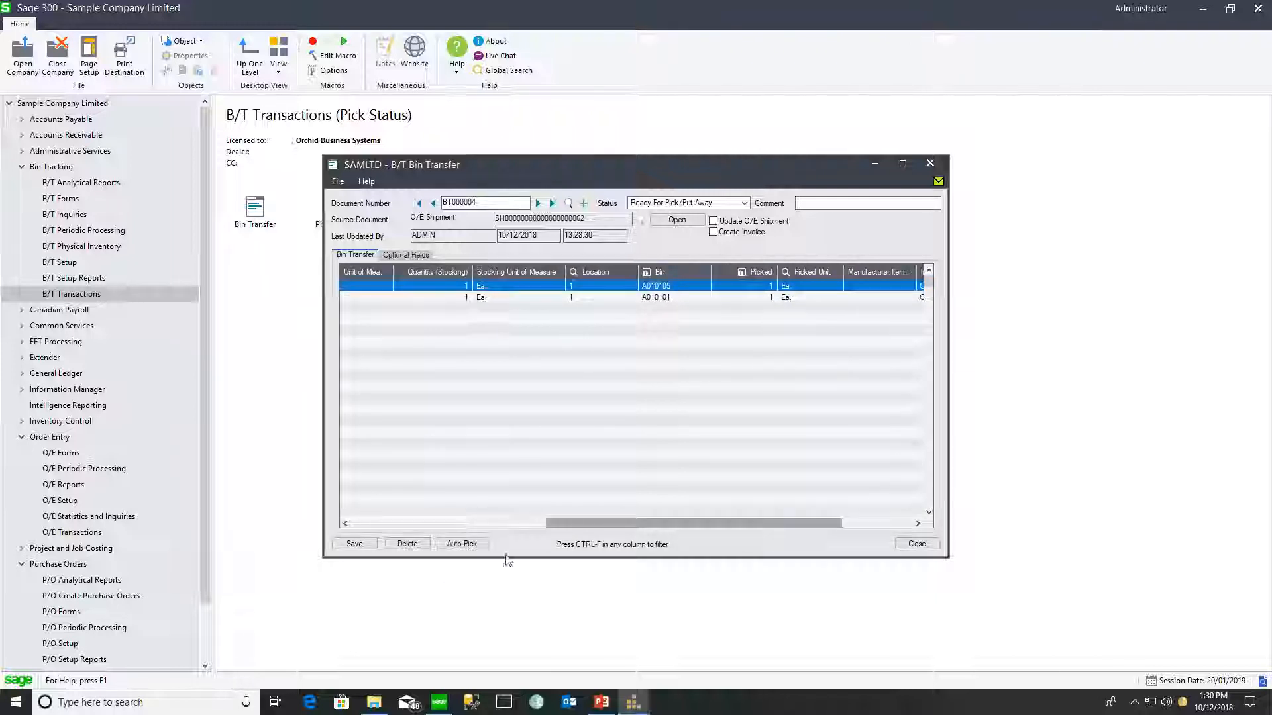
left_click(364, 547)
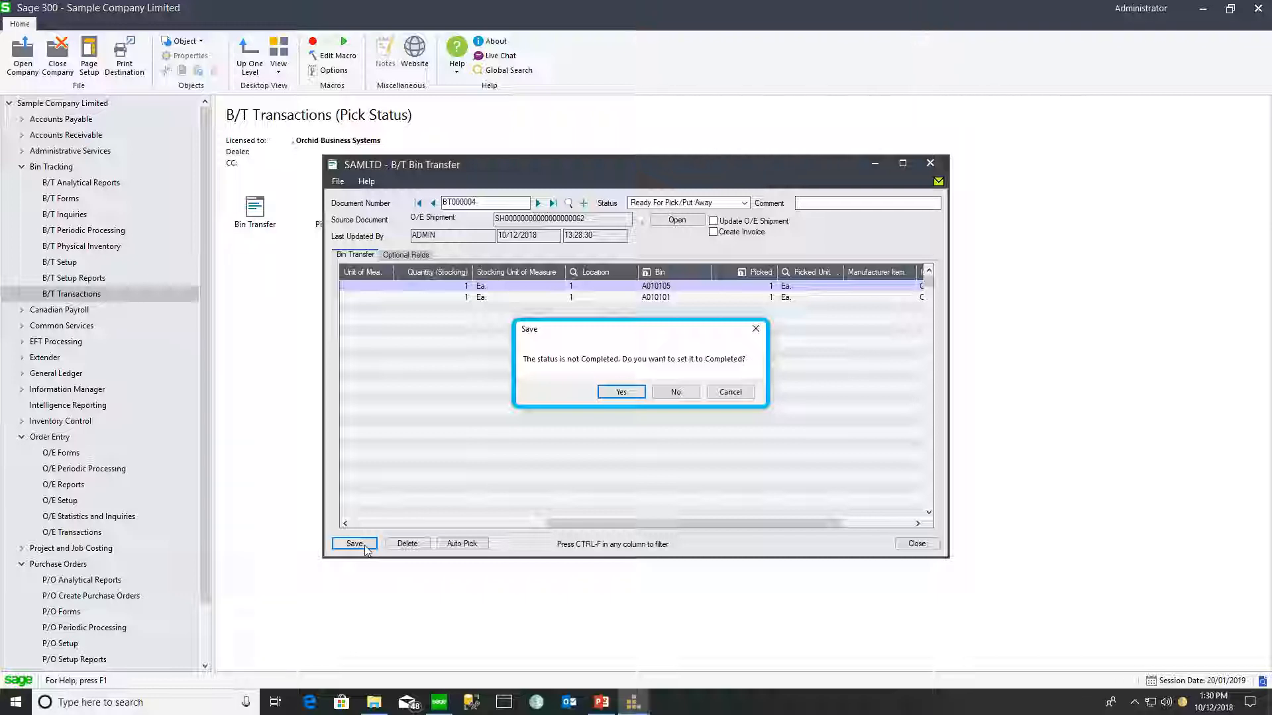
- Tick Create Invoice on BT000004 and save it with status Completed
left_click(666, 391)
left_click(621, 392)
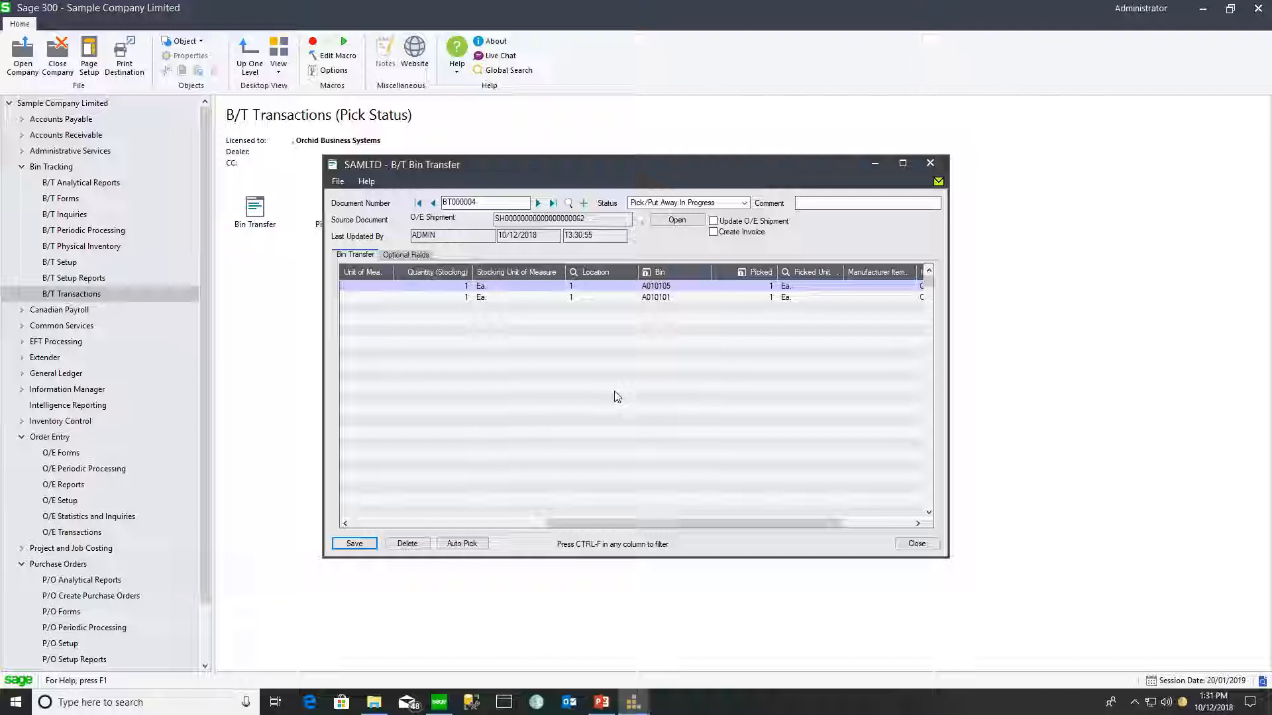
left_click(713, 233)
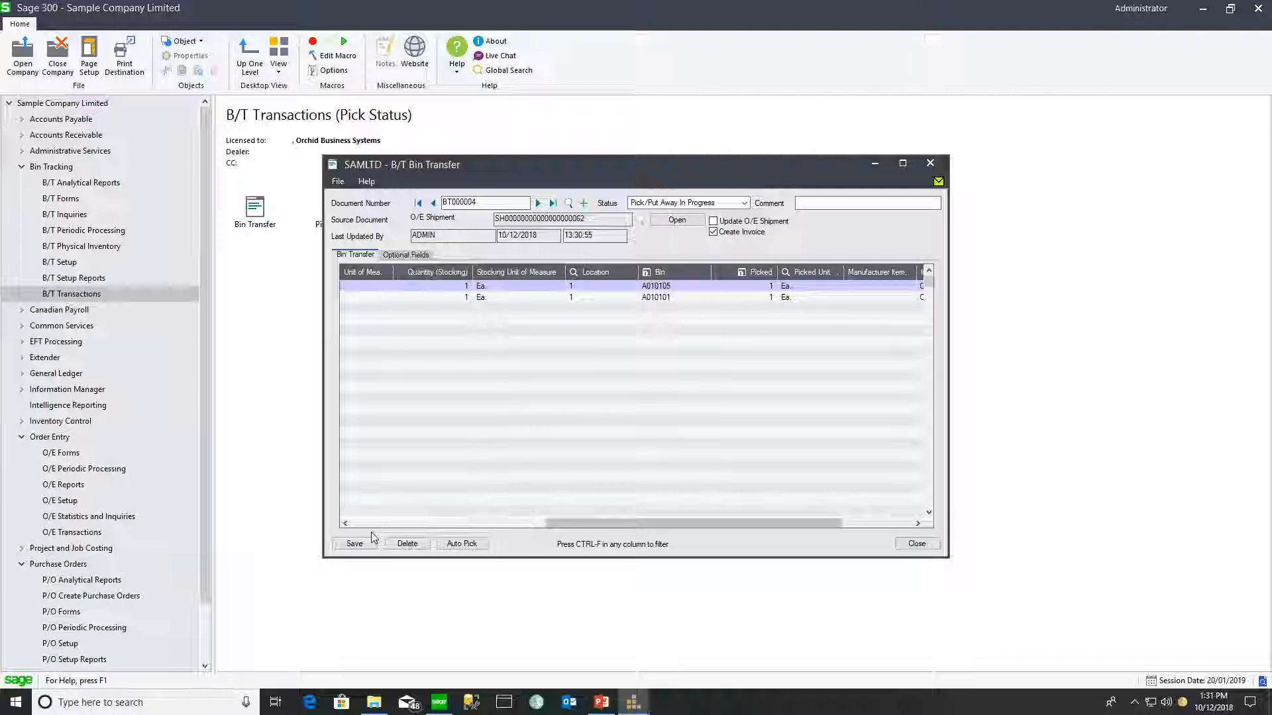
left_click(744, 203)
left_click(688, 243)
left_click(354, 543)
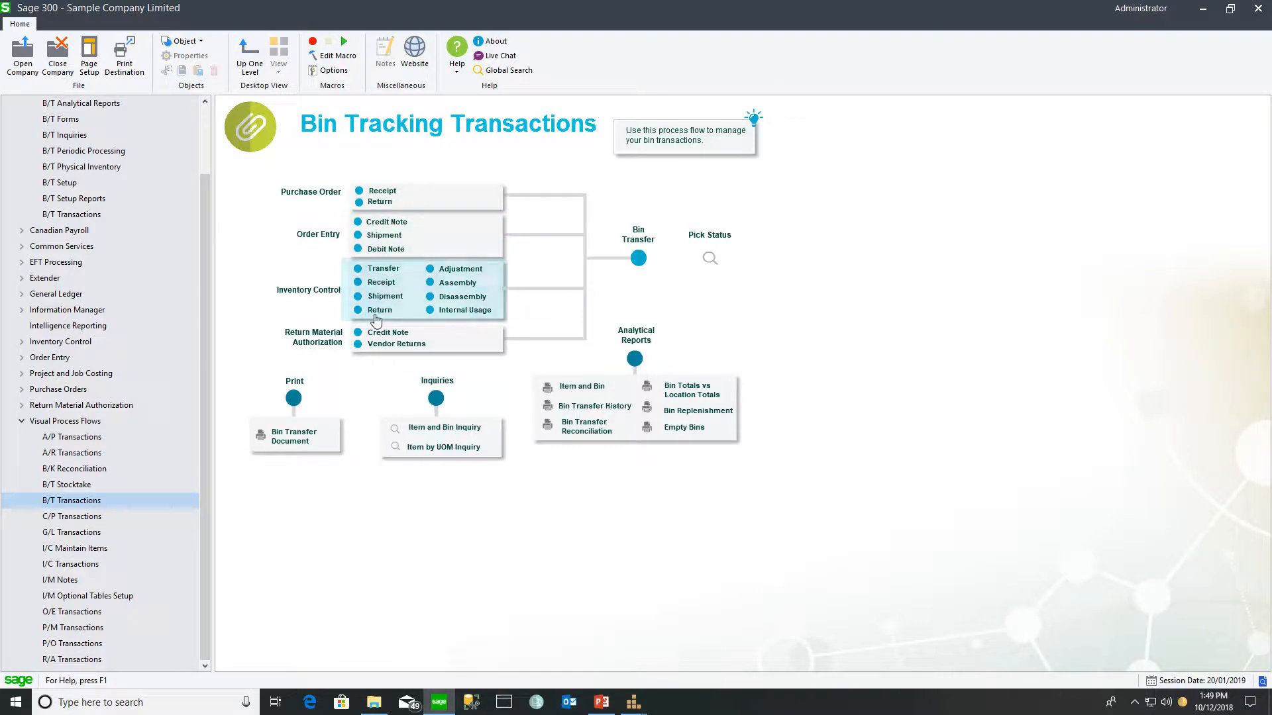
- Open the Bin Transfer Document report for BT000004 from the process flow's Print menu
left_click(378, 352)
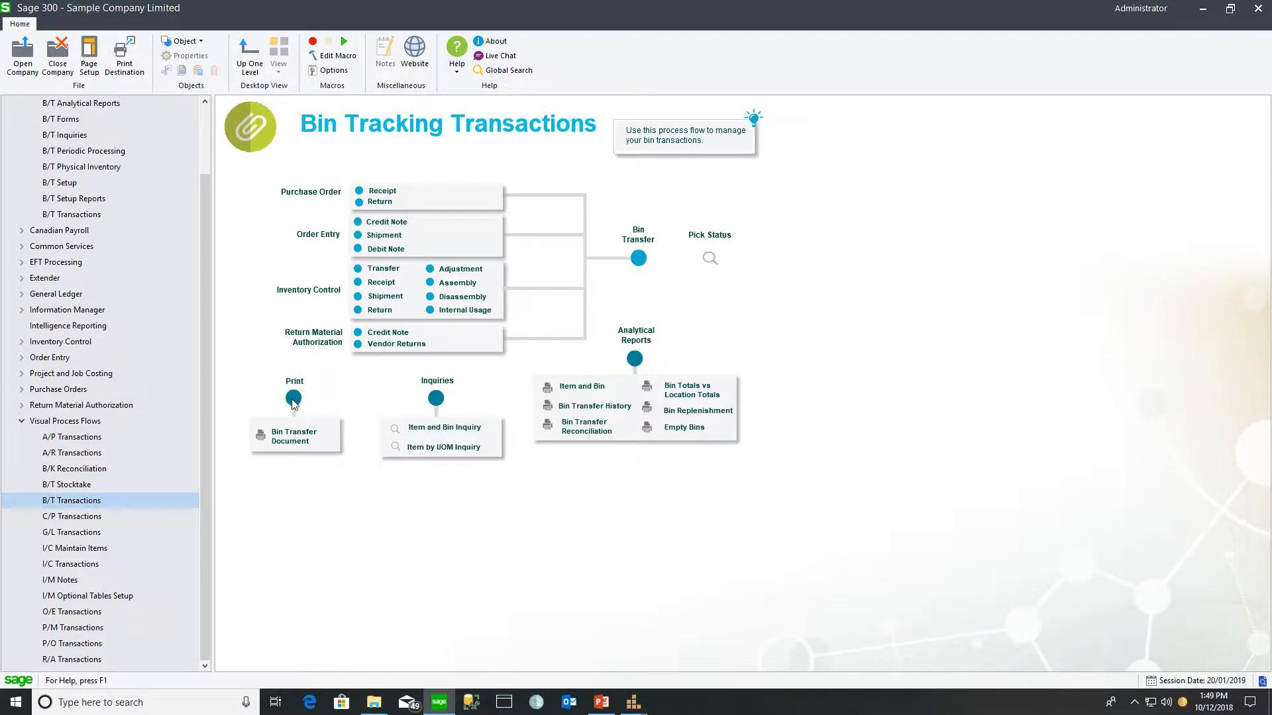
left_click(290, 441)
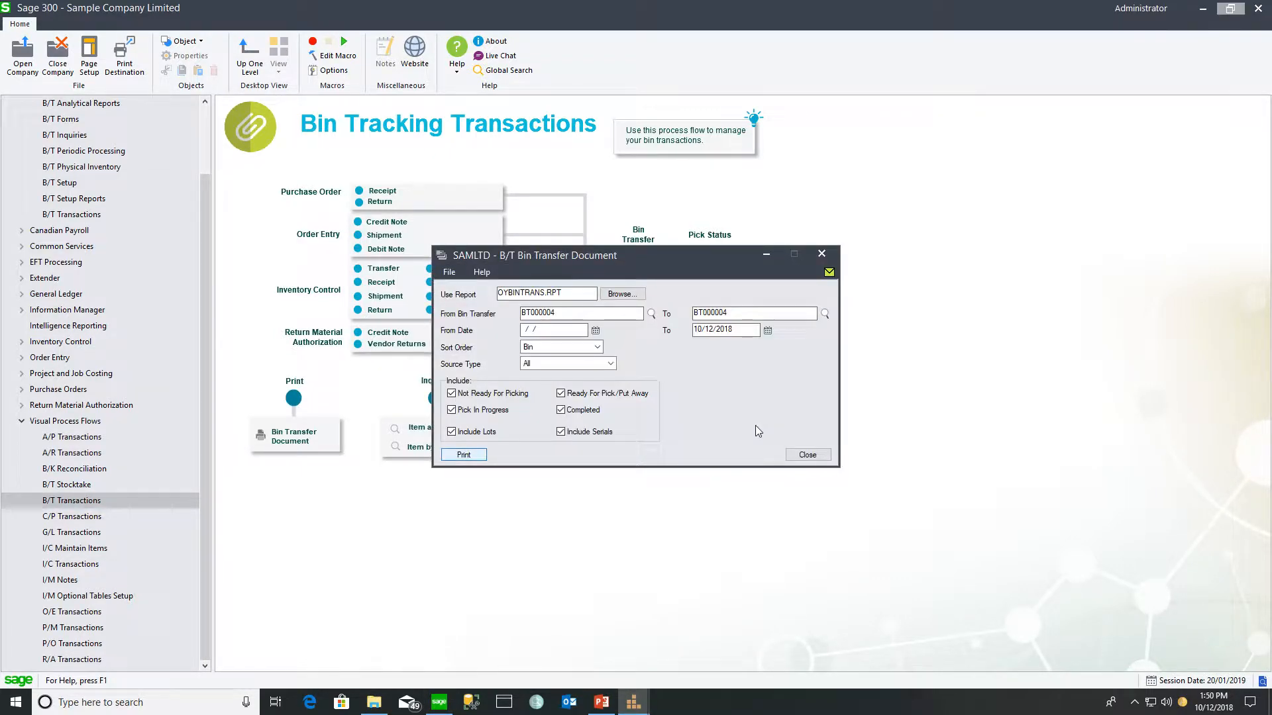
- Preview the BT000004 Bin Transfer Document, then close the preview and report dialog
key("Return")
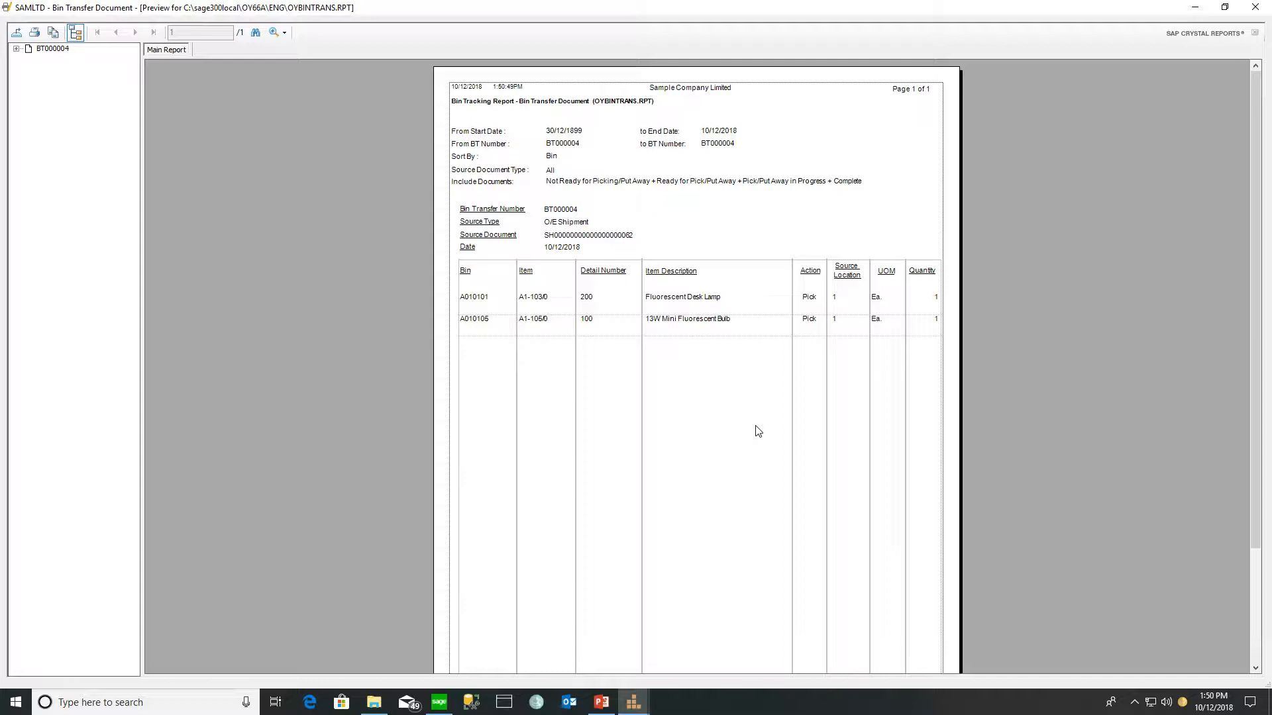
left_click(1256, 8)
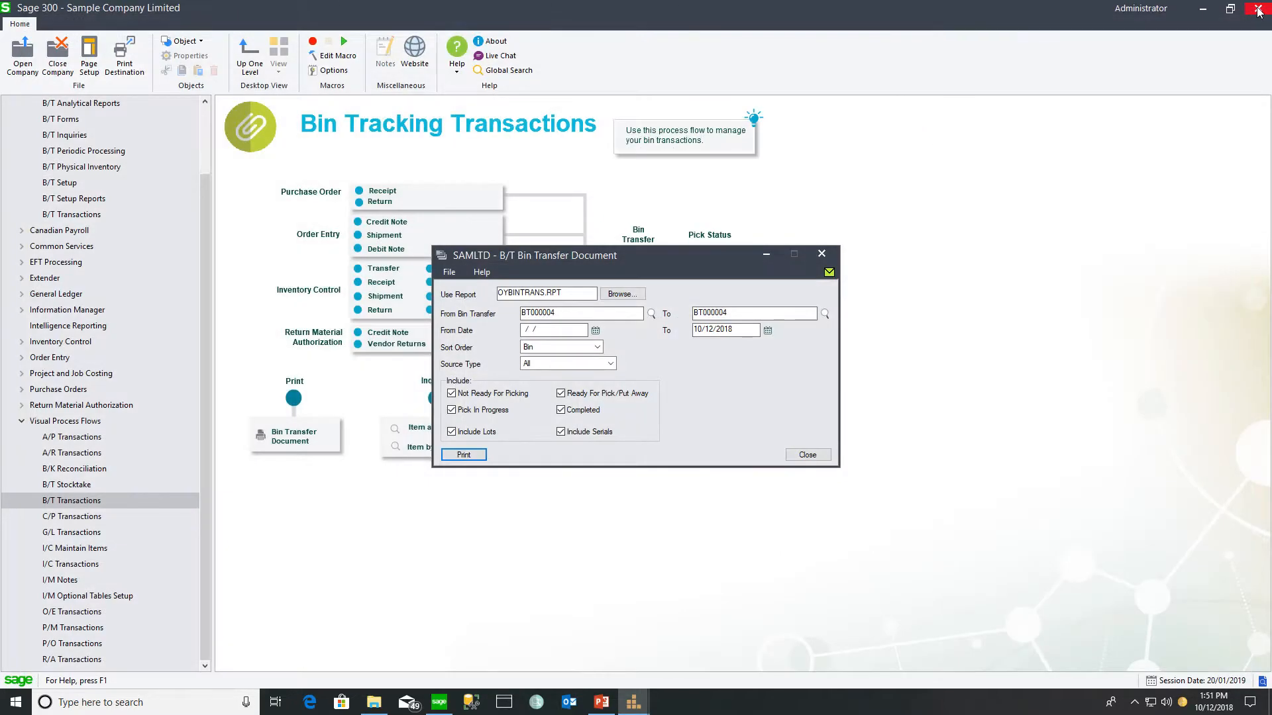
left_click(821, 254)
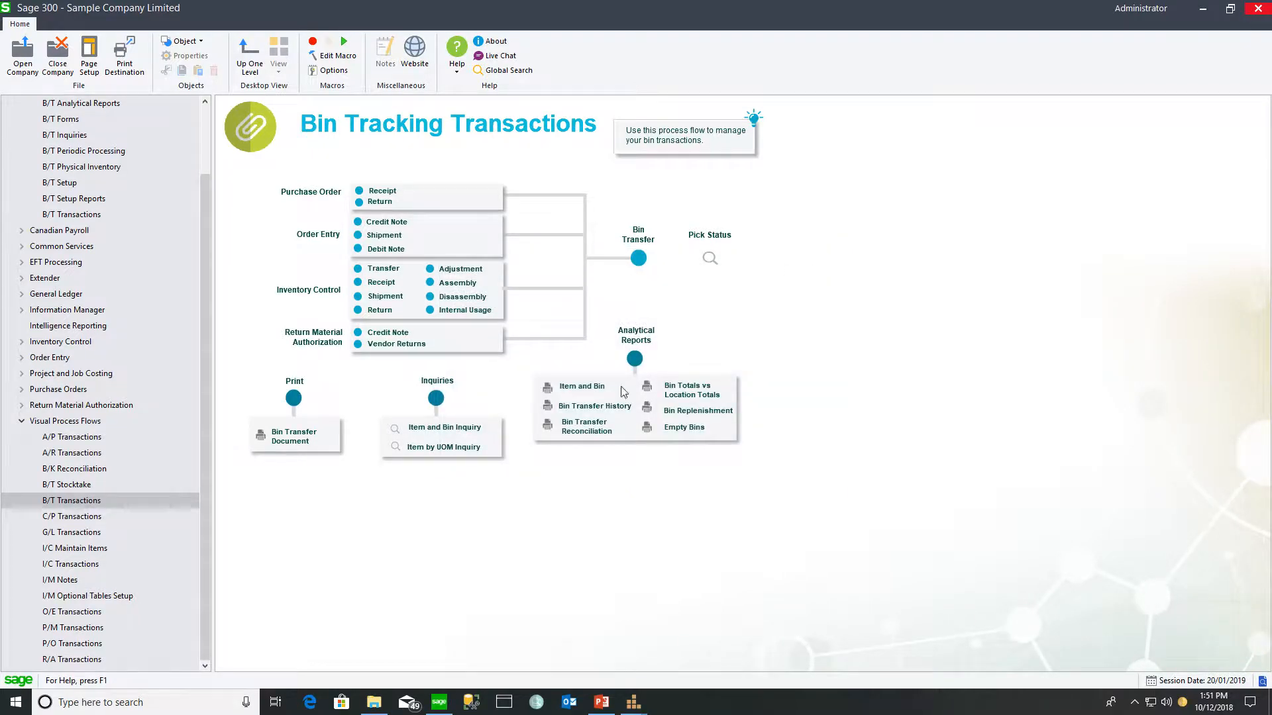
- Bring up File Explorer showing the Sage300 oy66a\eng report folder
left_click(372, 703)
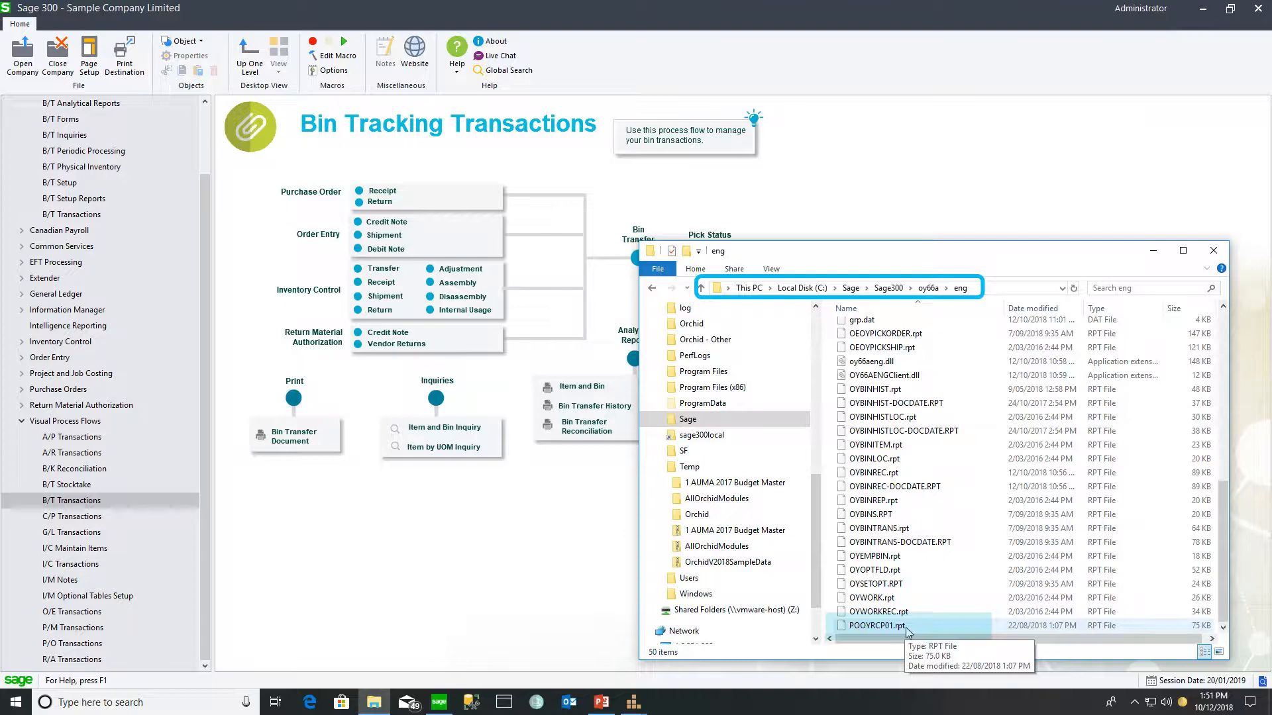
- Copy OEOYPICKORDER.rpt and OEOYPICKSHIP.rpt into the OE66A ENG folder
left_click(930, 334)
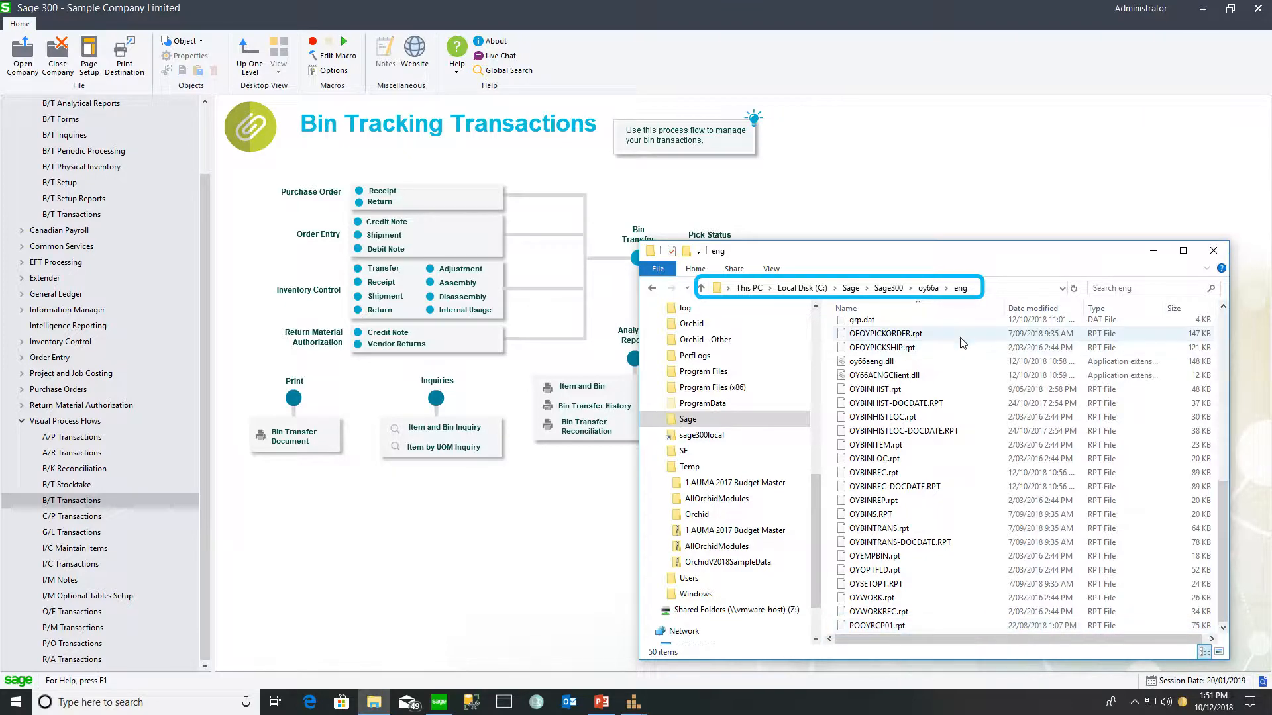
left_click(935, 347, "ctrl")
right_click(934, 351)
key("Escape")
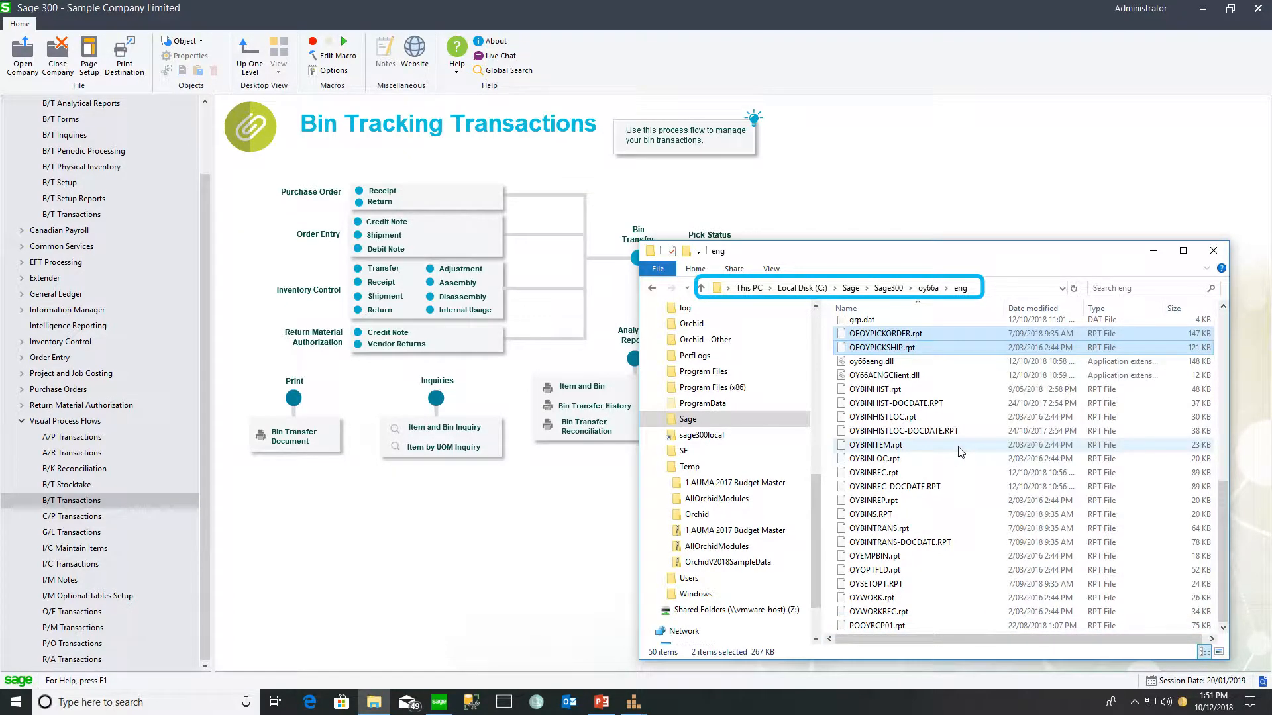
left_click(374, 701)
right_click(357, 391)
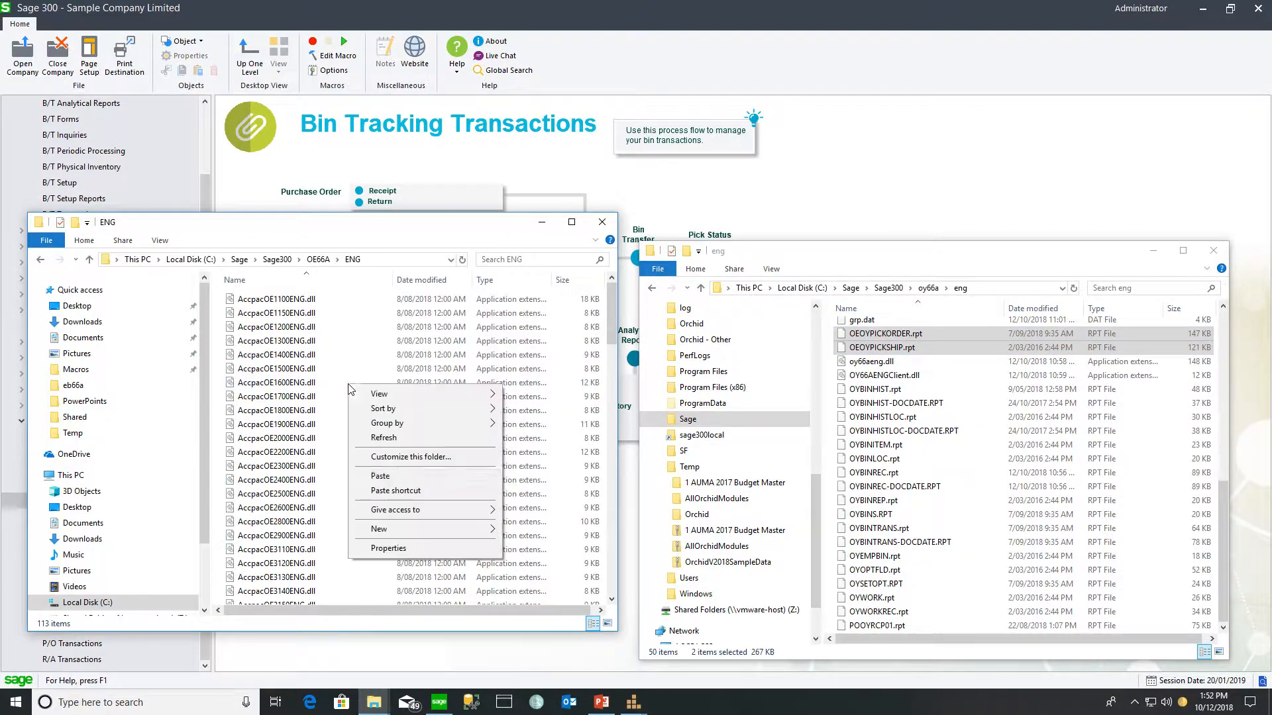
left_click(376, 476)
- Copy POOYRCP01.rpt into the ENG folder as well
left_click(886, 625)
right_click(886, 626)
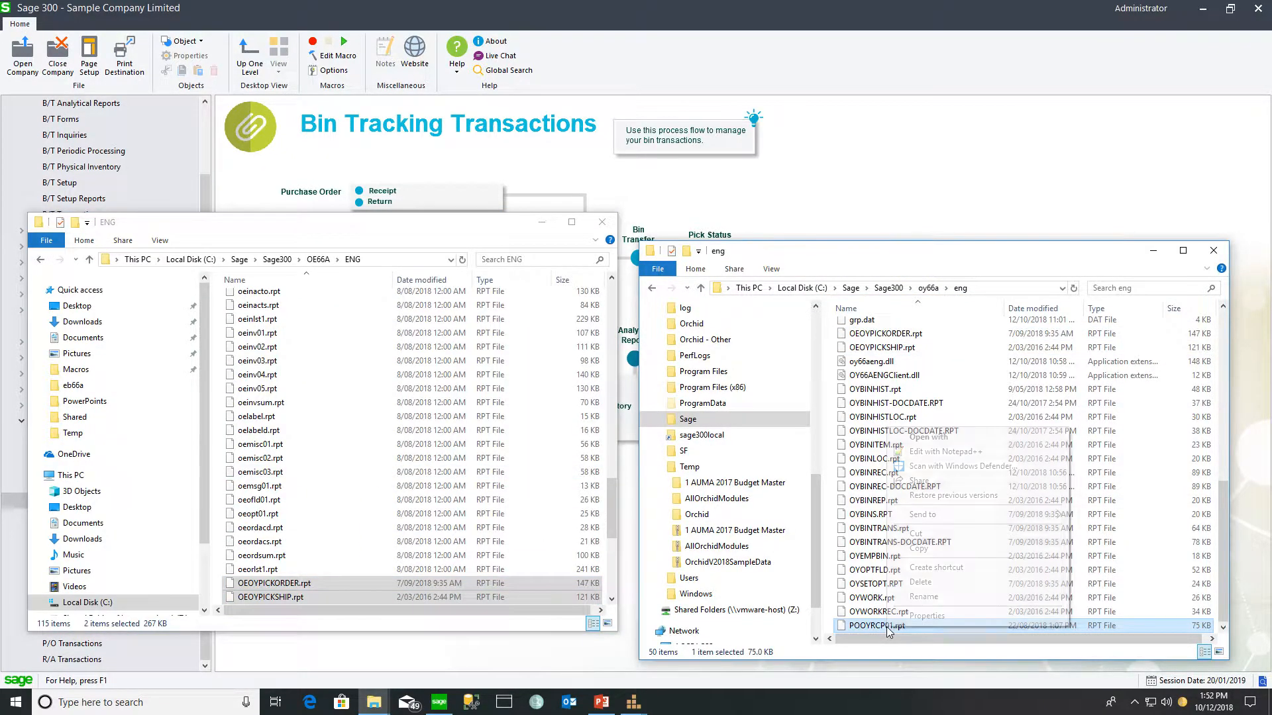
left_click(920, 549)
right_click(364, 464)
left_click(383, 549)
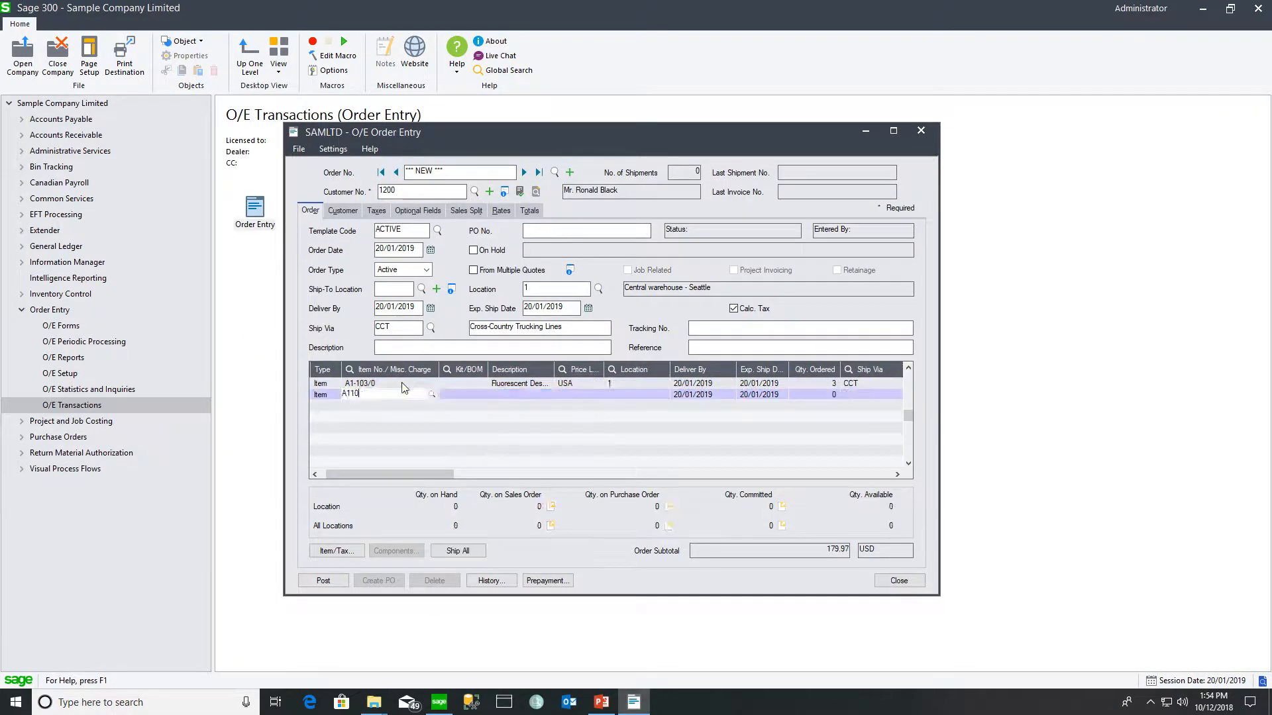
- Ship and post the A1-103/0 and A1-105/0 order, printing its picking slip with OEOYPICKSHIP.rpt
key("Tab")
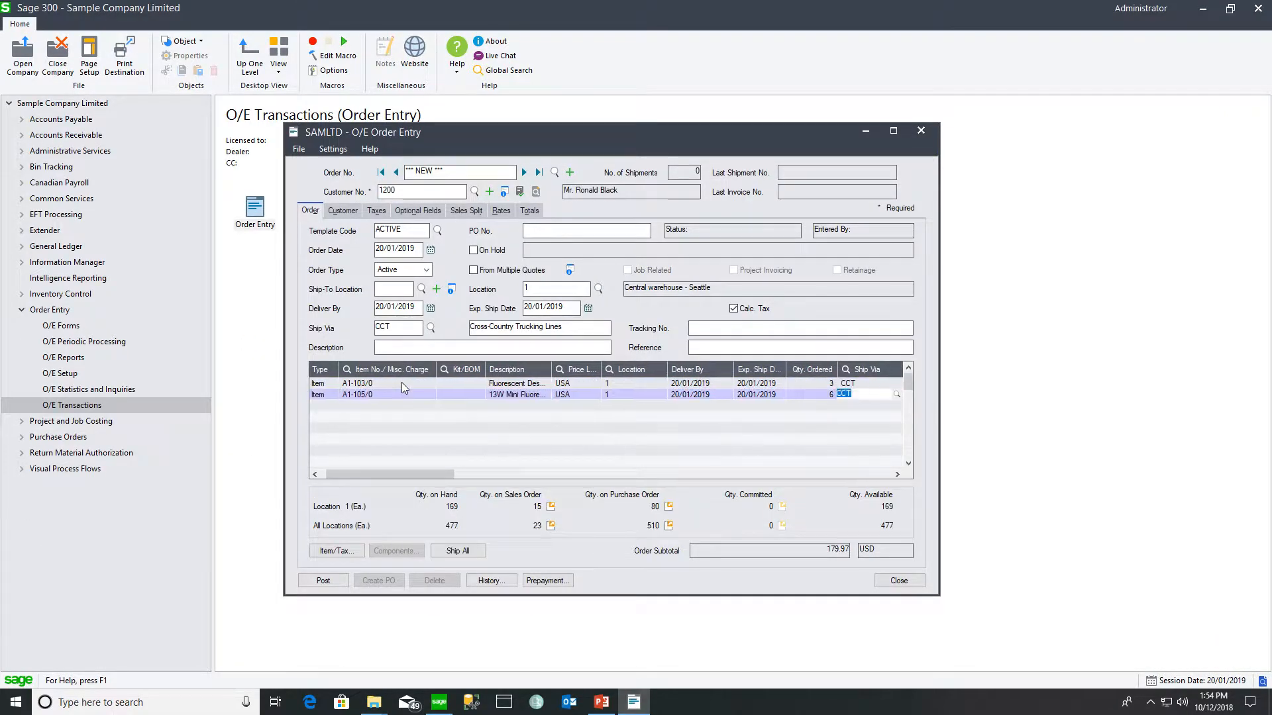
left_click(460, 555)
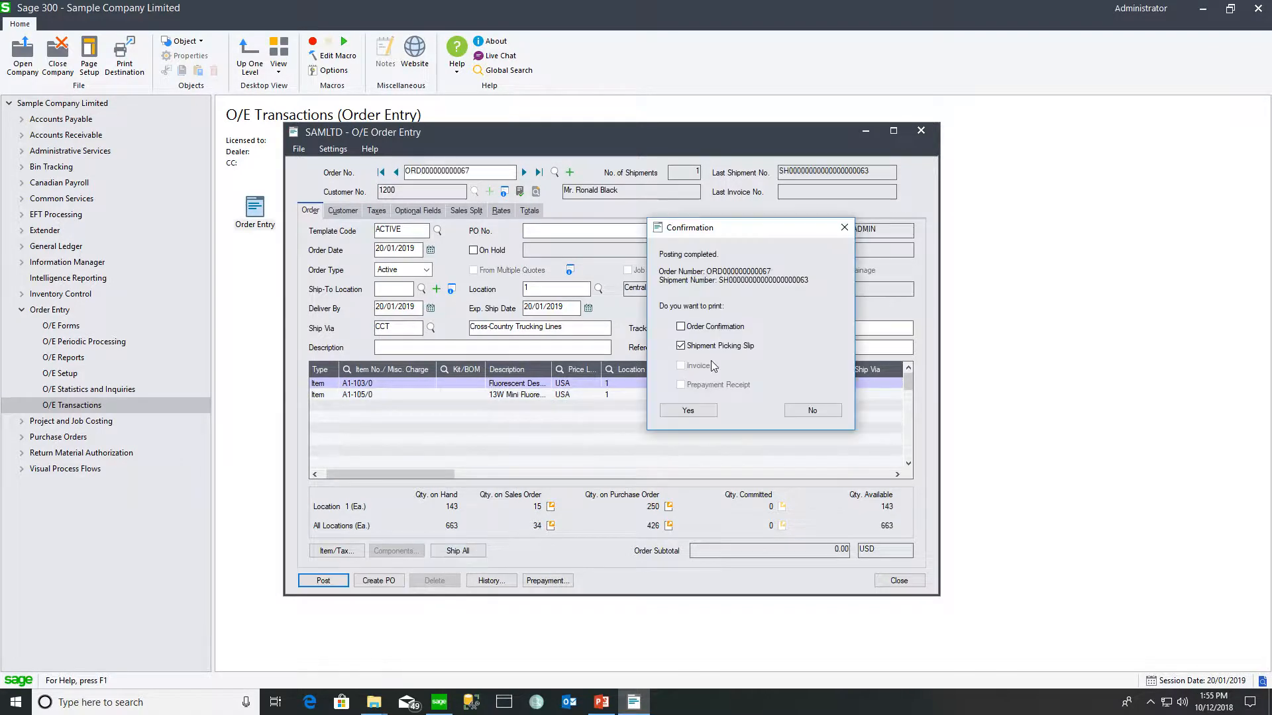
left_click(745, 351)
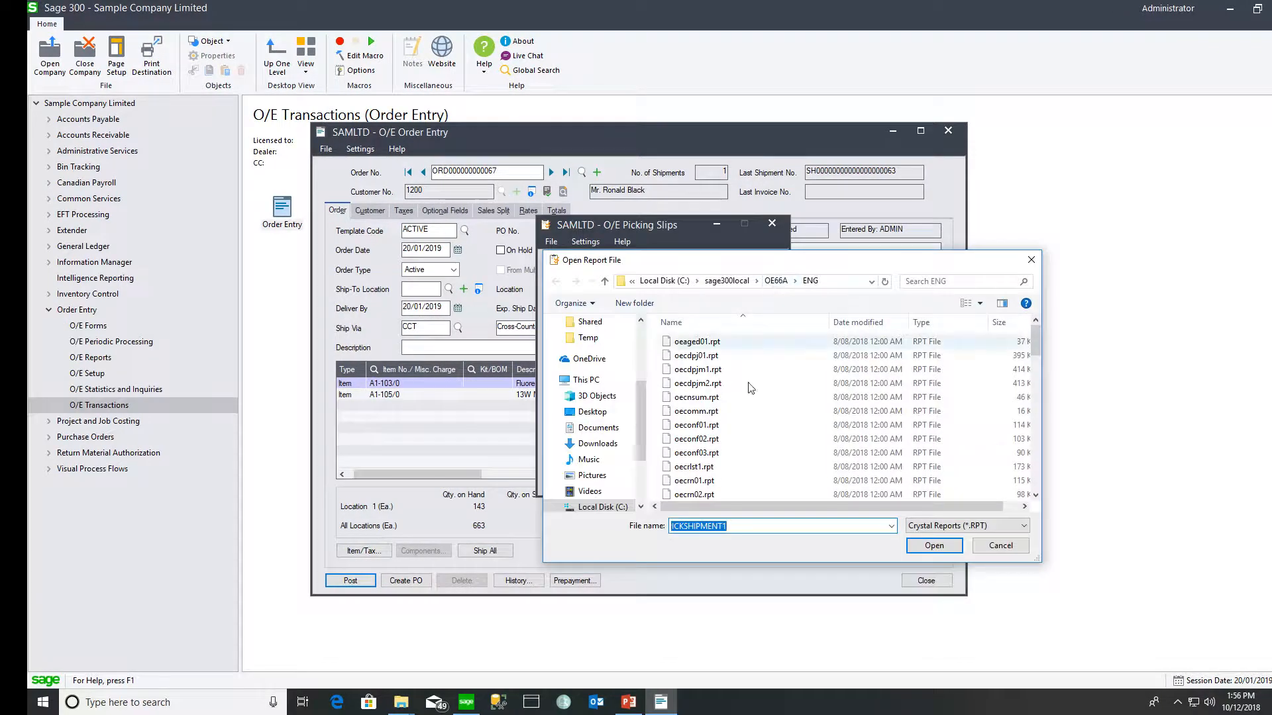
scroll(695, 472, "down", 5)
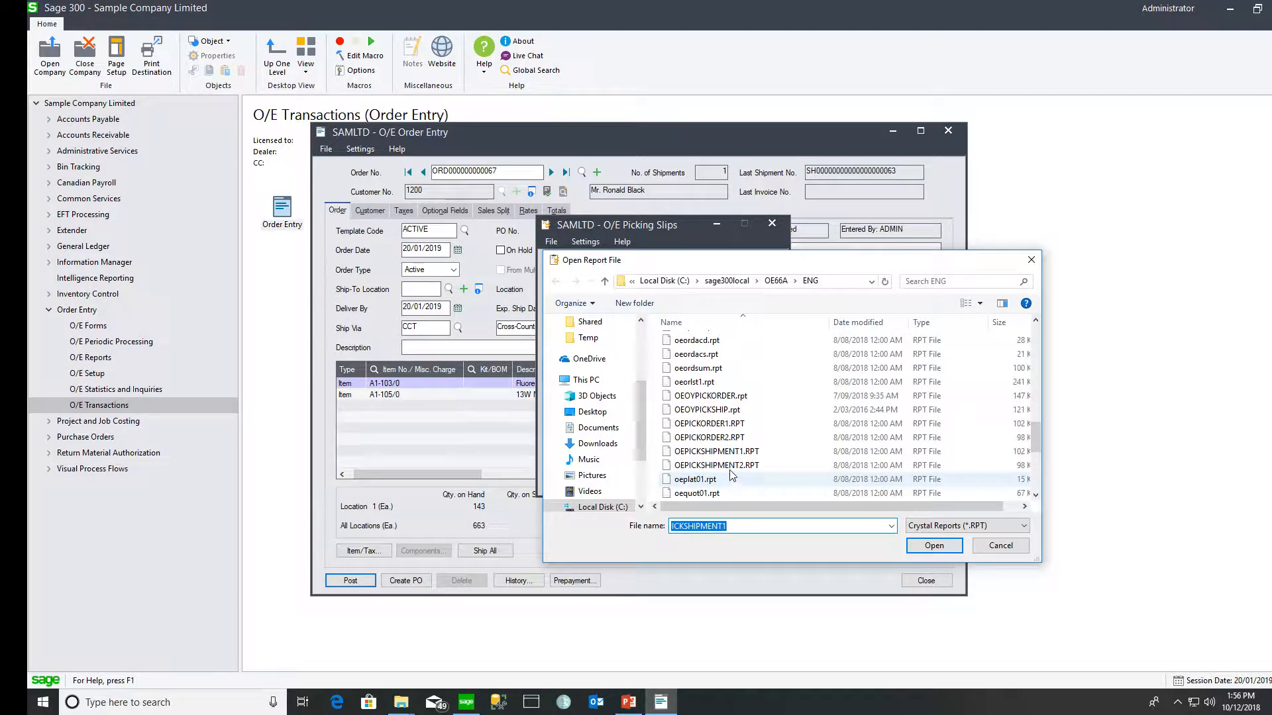
left_click(735, 410)
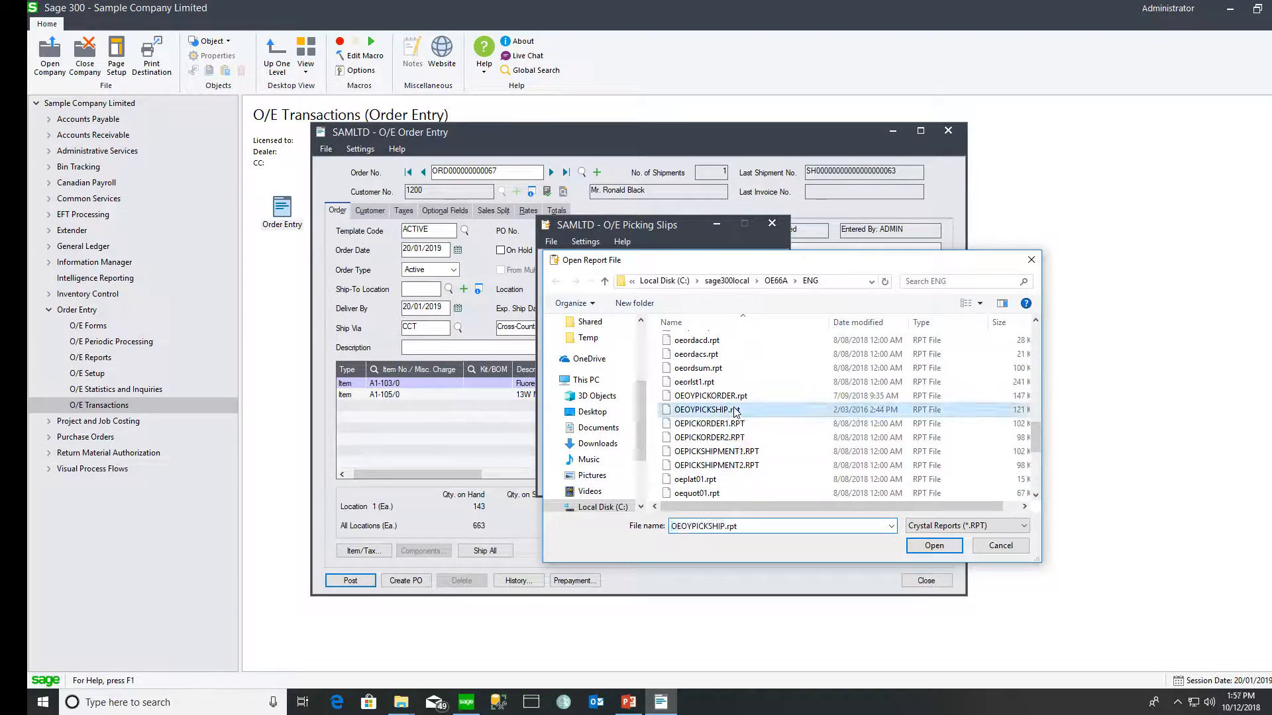
left_click(934, 546)
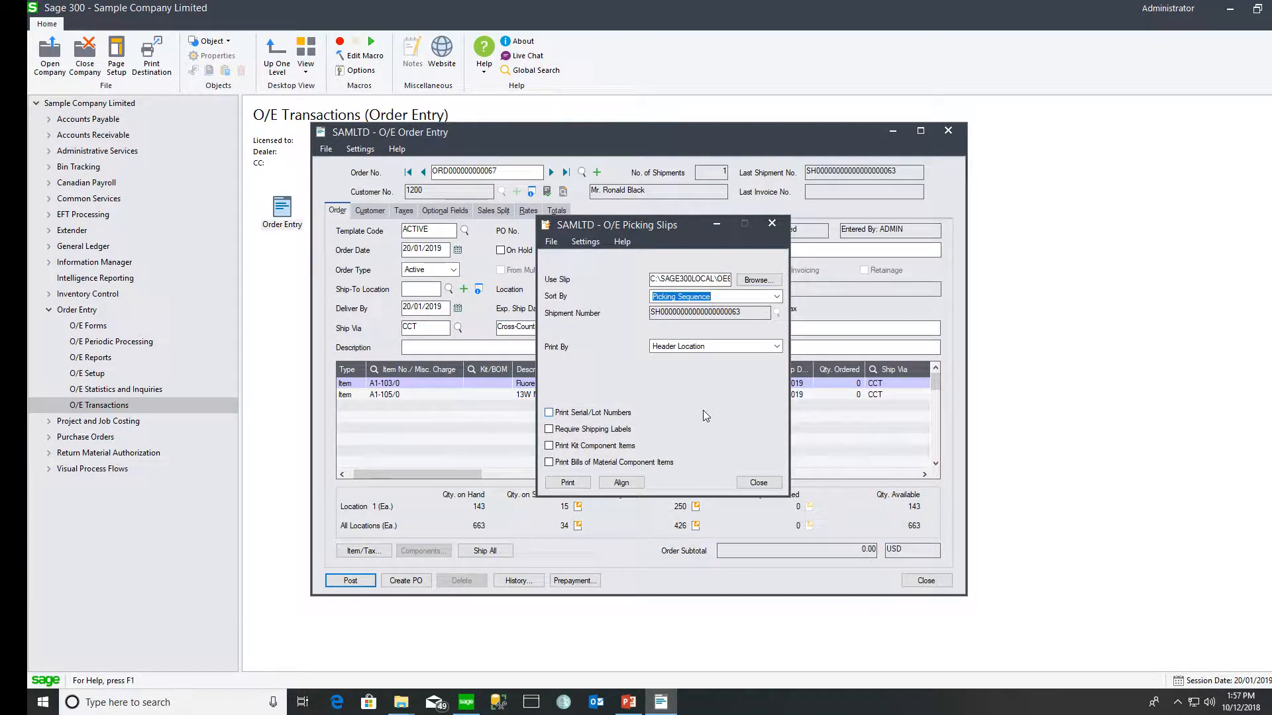
left_click(570, 482)
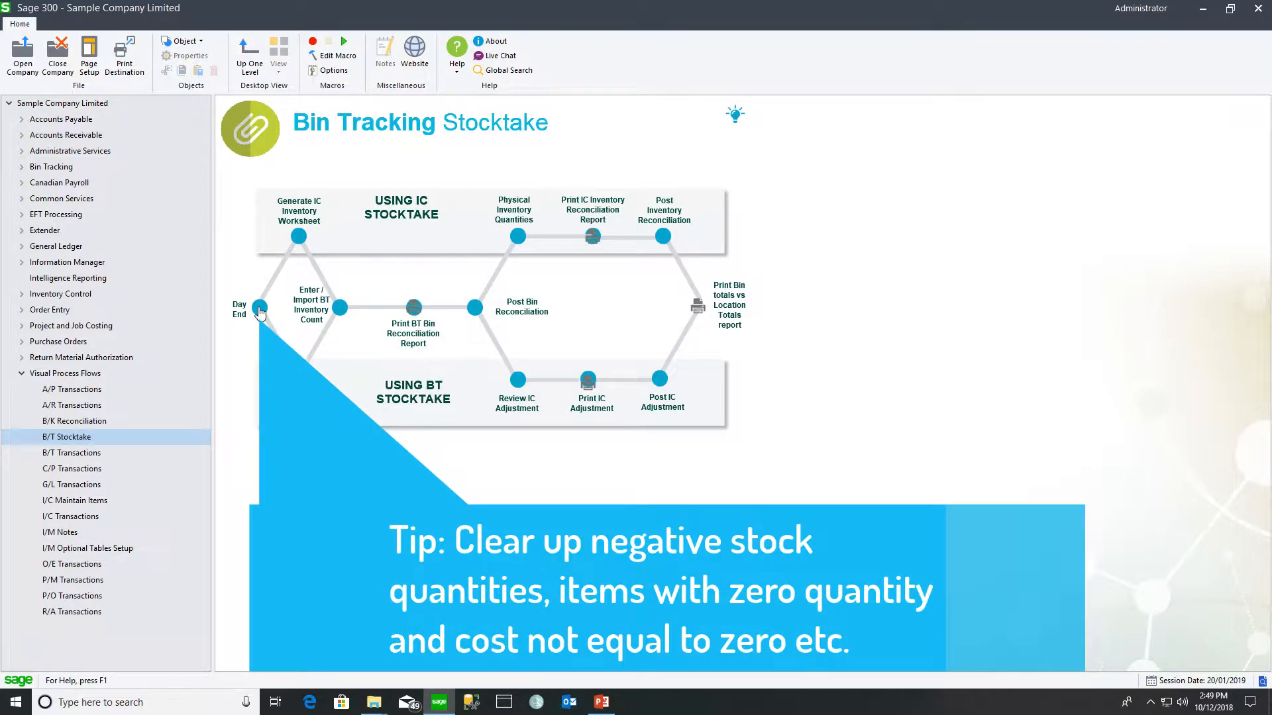
- Generate the location 1 I/C inventory worksheet for In Use Items Only, then close the window
left_click(299, 236)
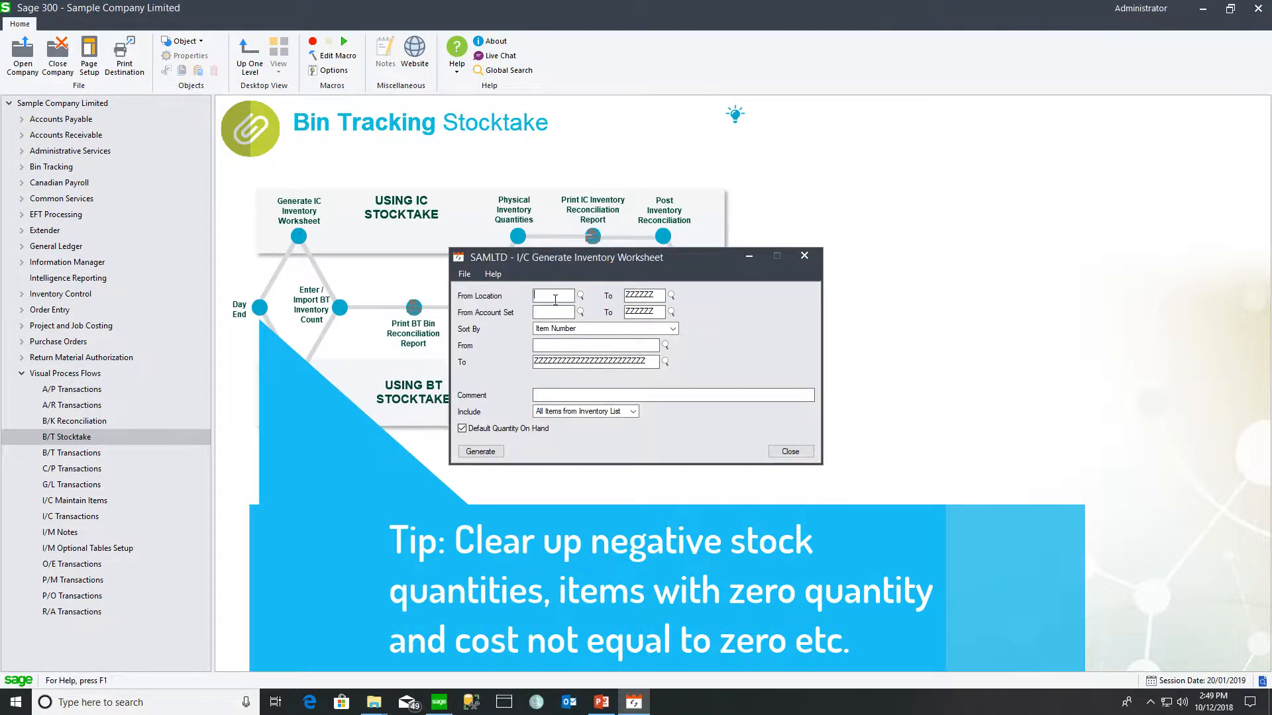
type("1")
key("Tab")
type("1")
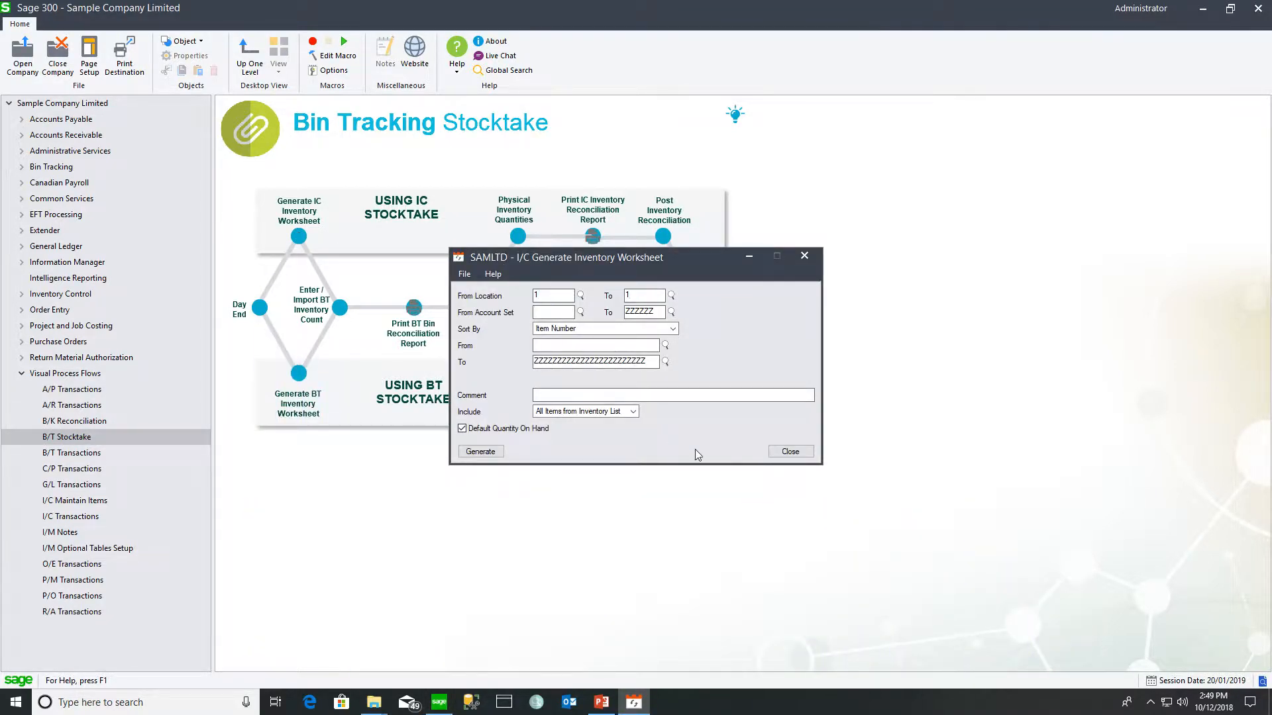
left_click(633, 412)
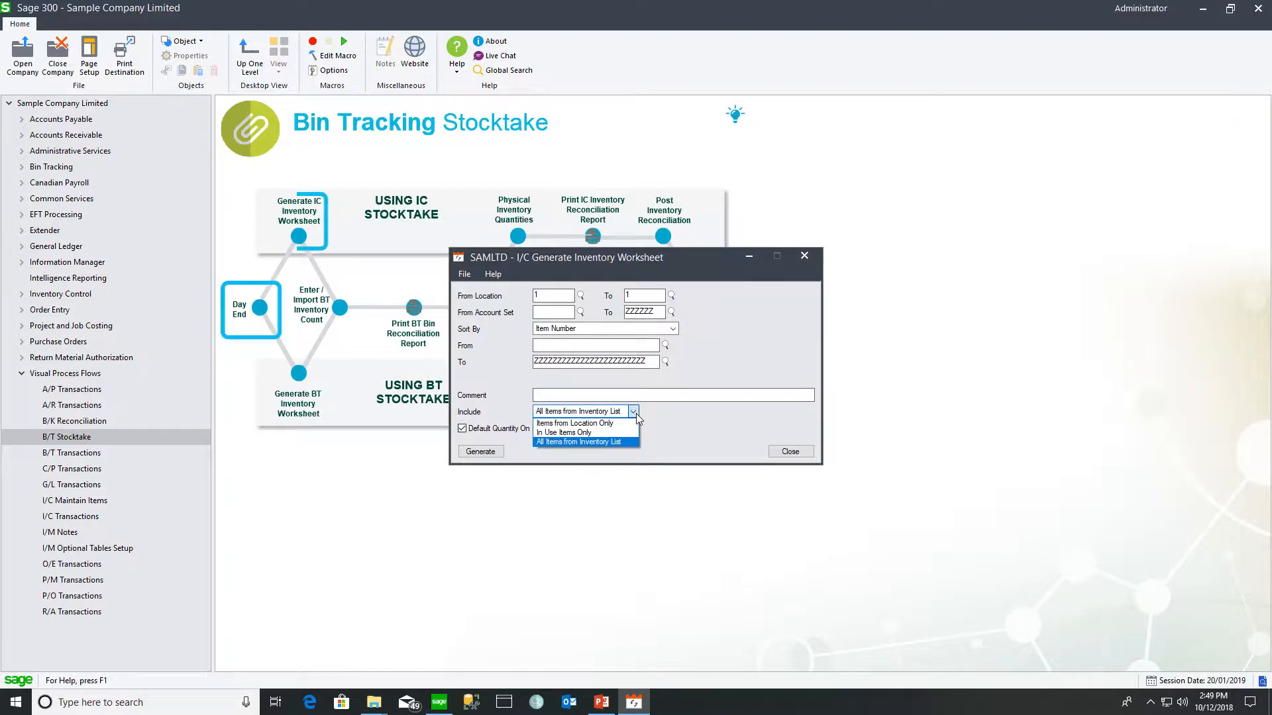
left_click(608, 434)
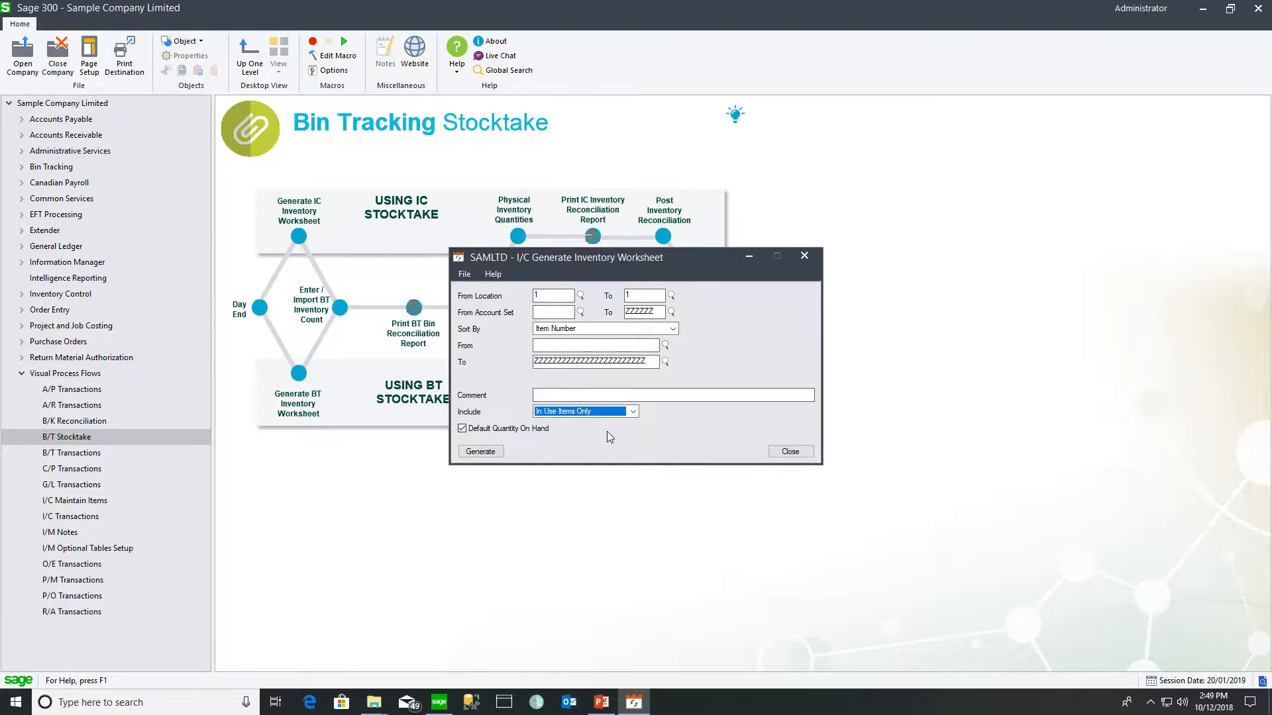
left_click(481, 452)
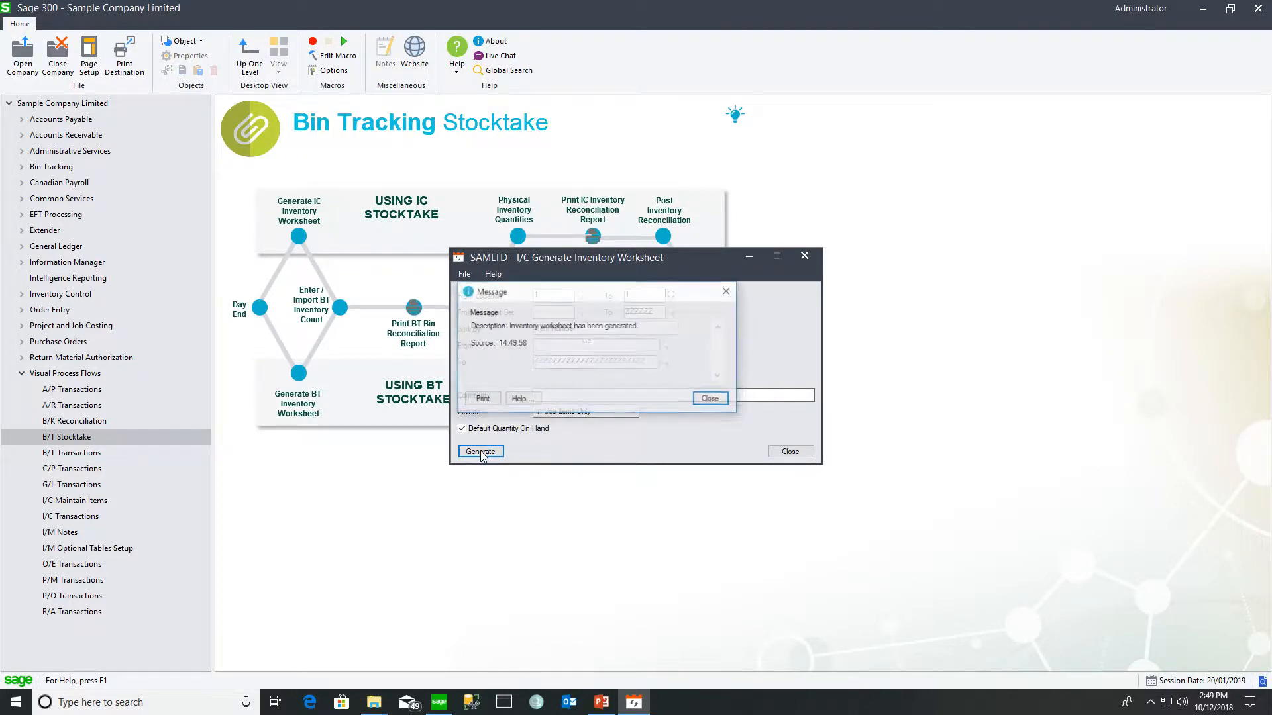
left_click(712, 398)
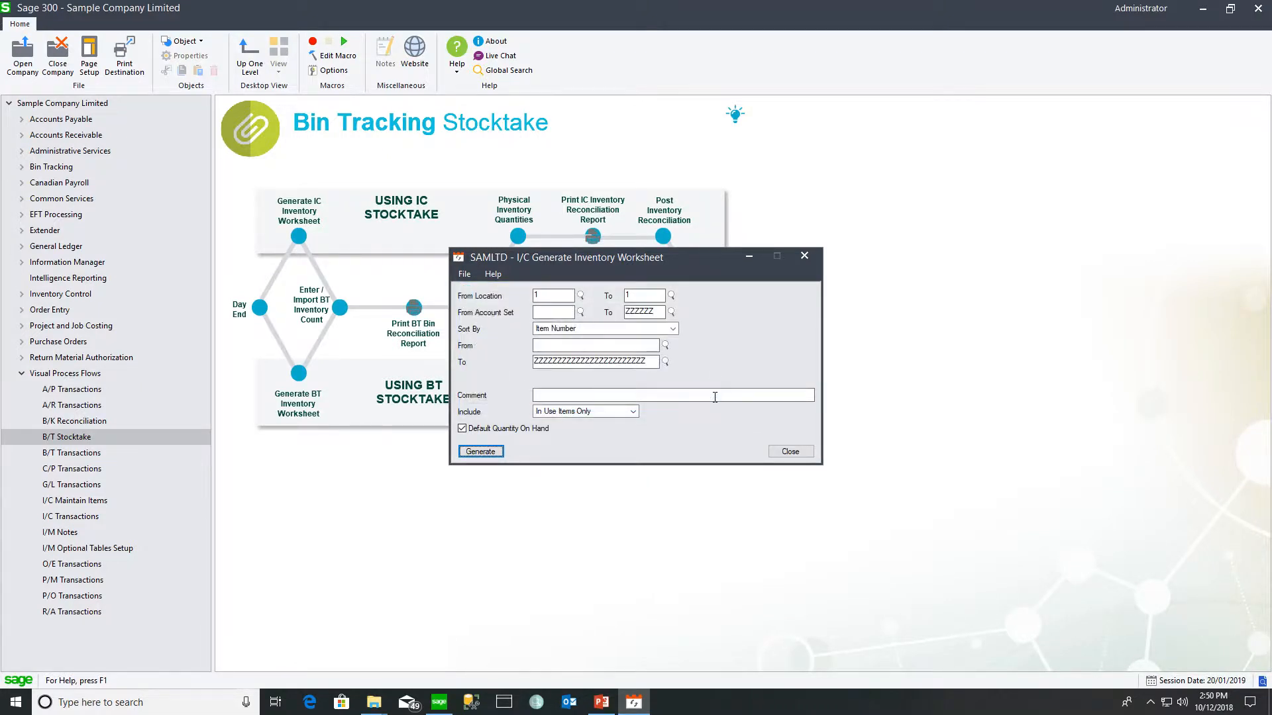
left_click(791, 453)
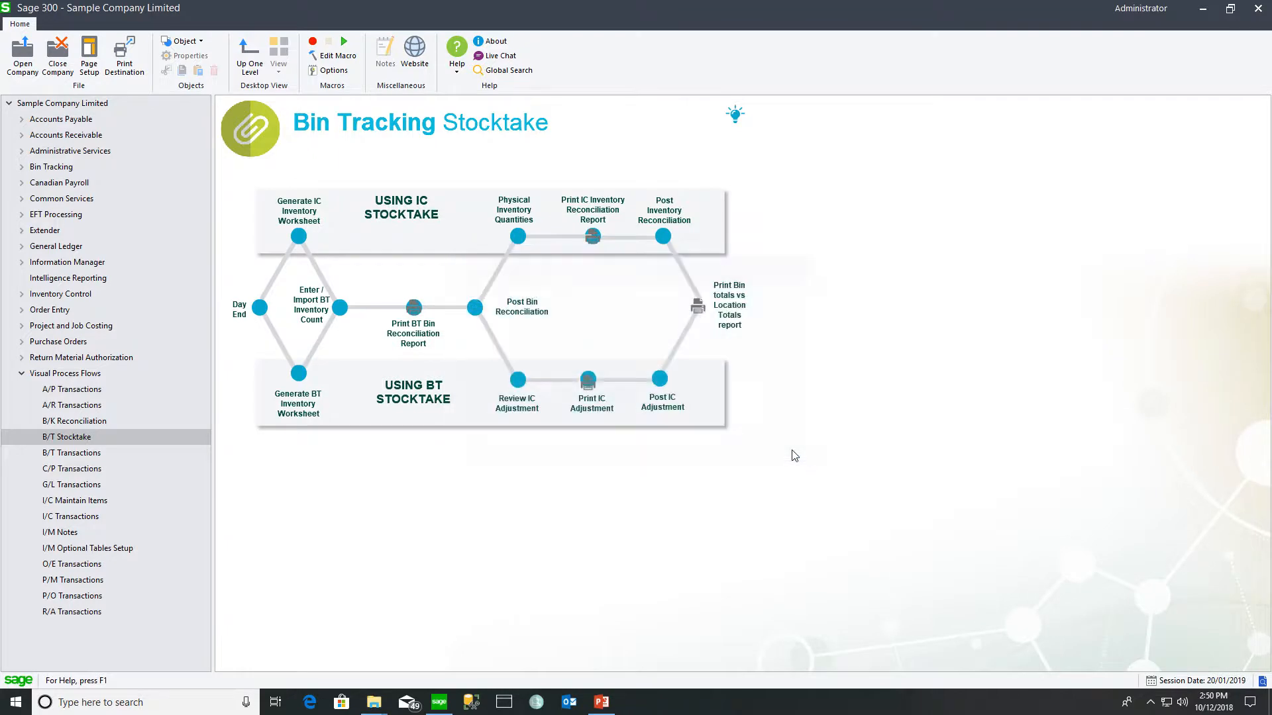
- Open the bin inventory counts and review the desk lamp, memo holder and answering machine rows
left_click(338, 309)
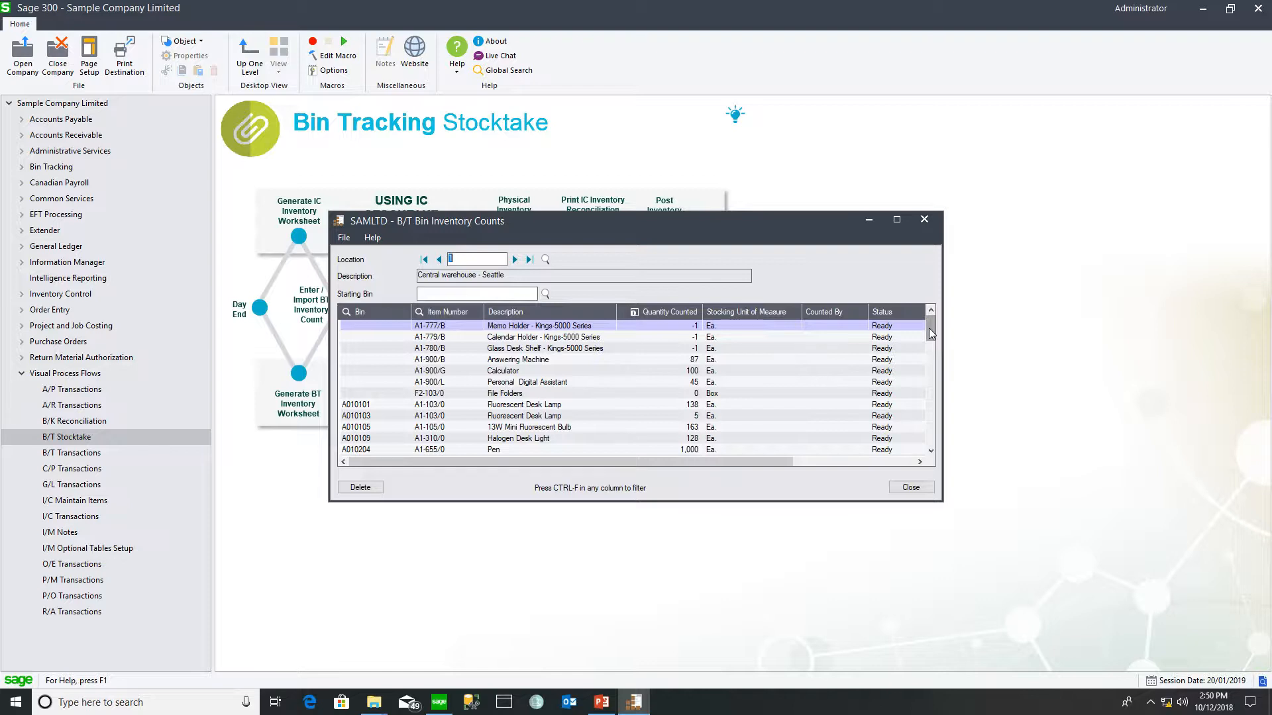
left_click(363, 406)
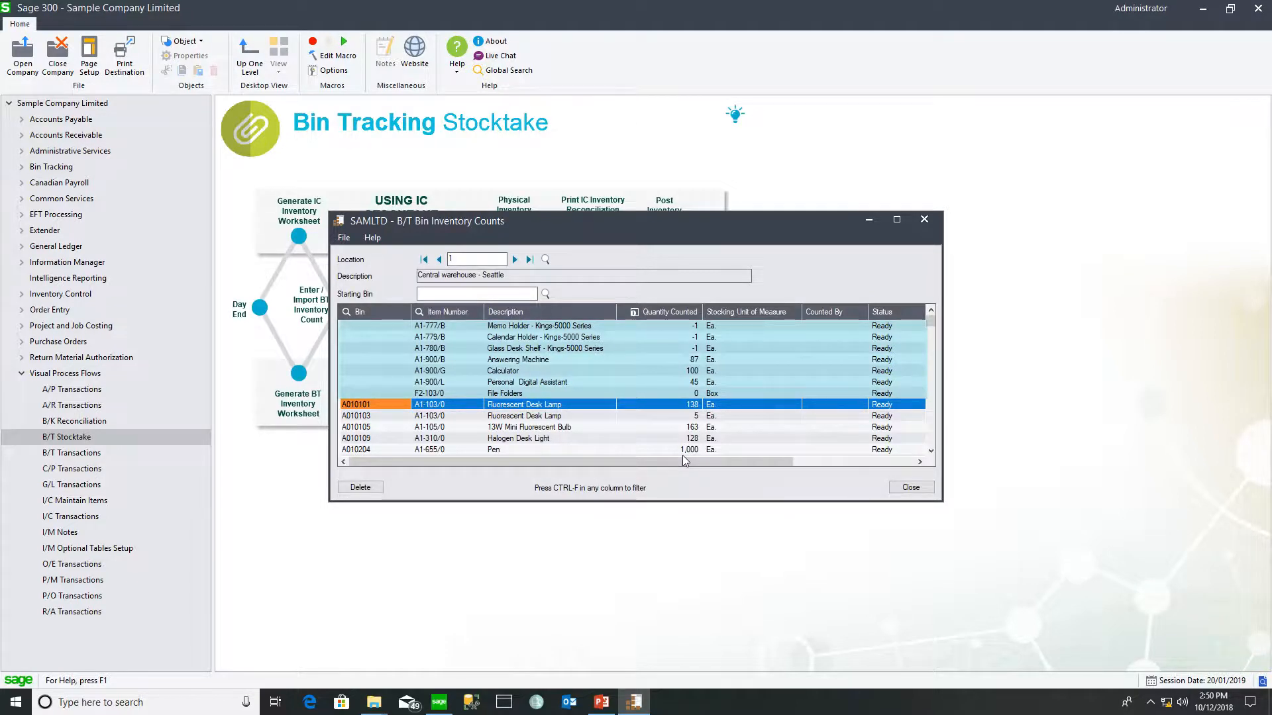
left_click(686, 326)
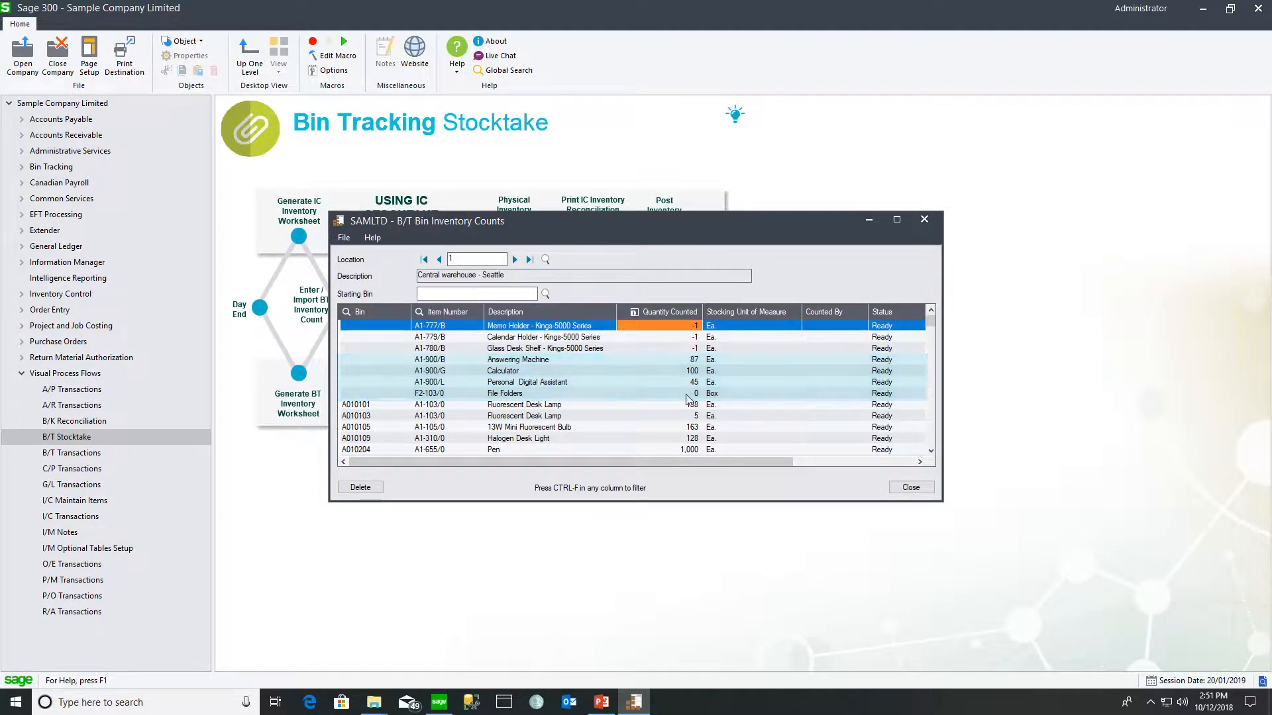
left_click(672, 359)
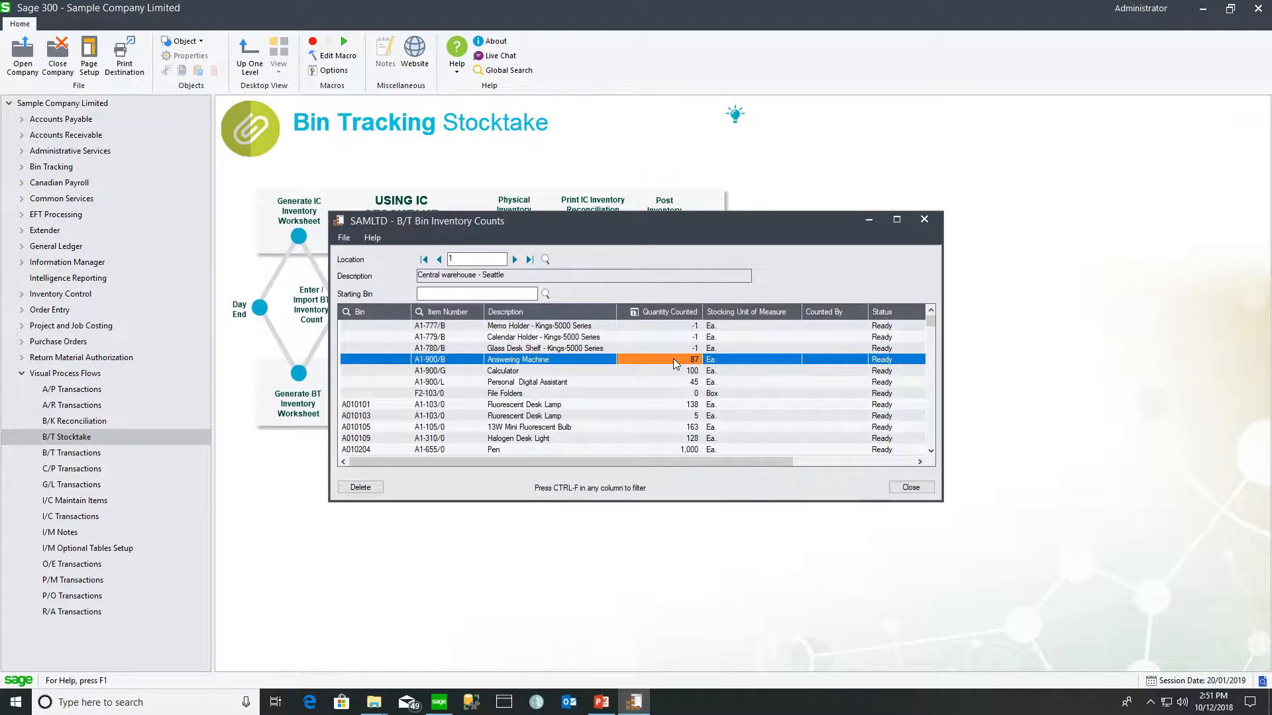
- Set the A010101 desk lamp count to 136, zero the three -1 counts, and check lot allocations
left_click(693, 406)
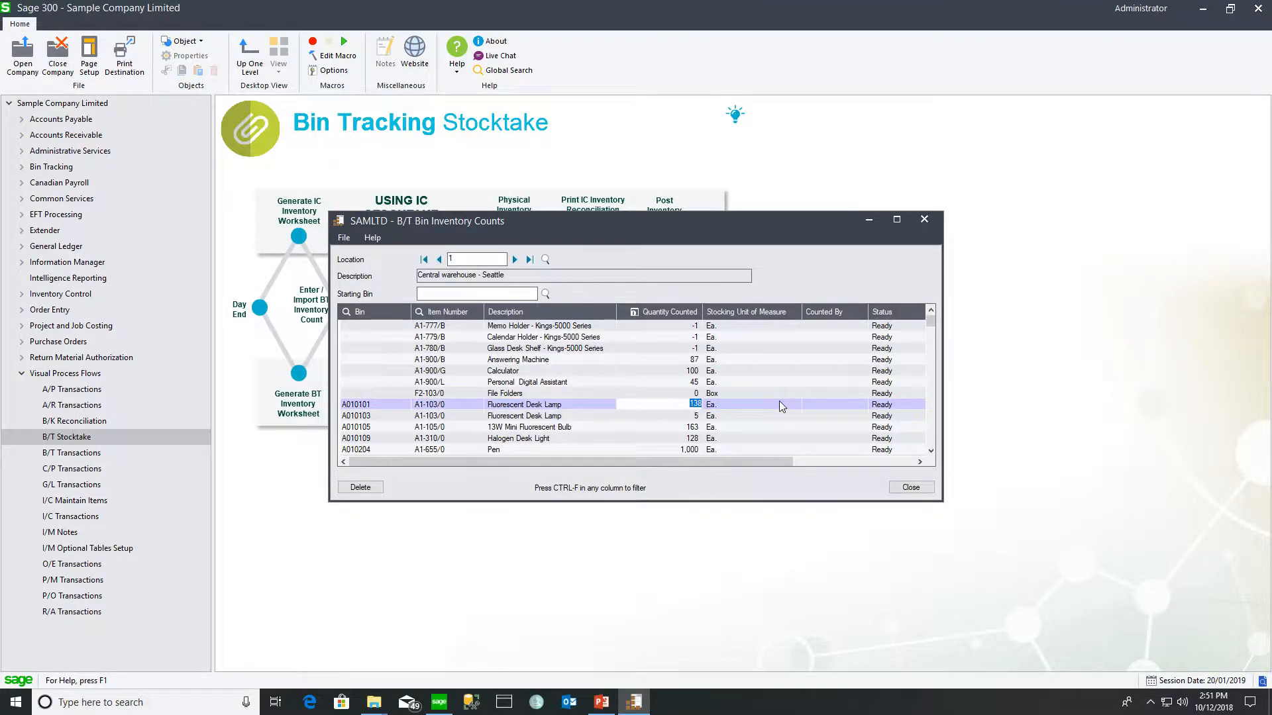
type("136")
key("Tab")
left_click(689, 348)
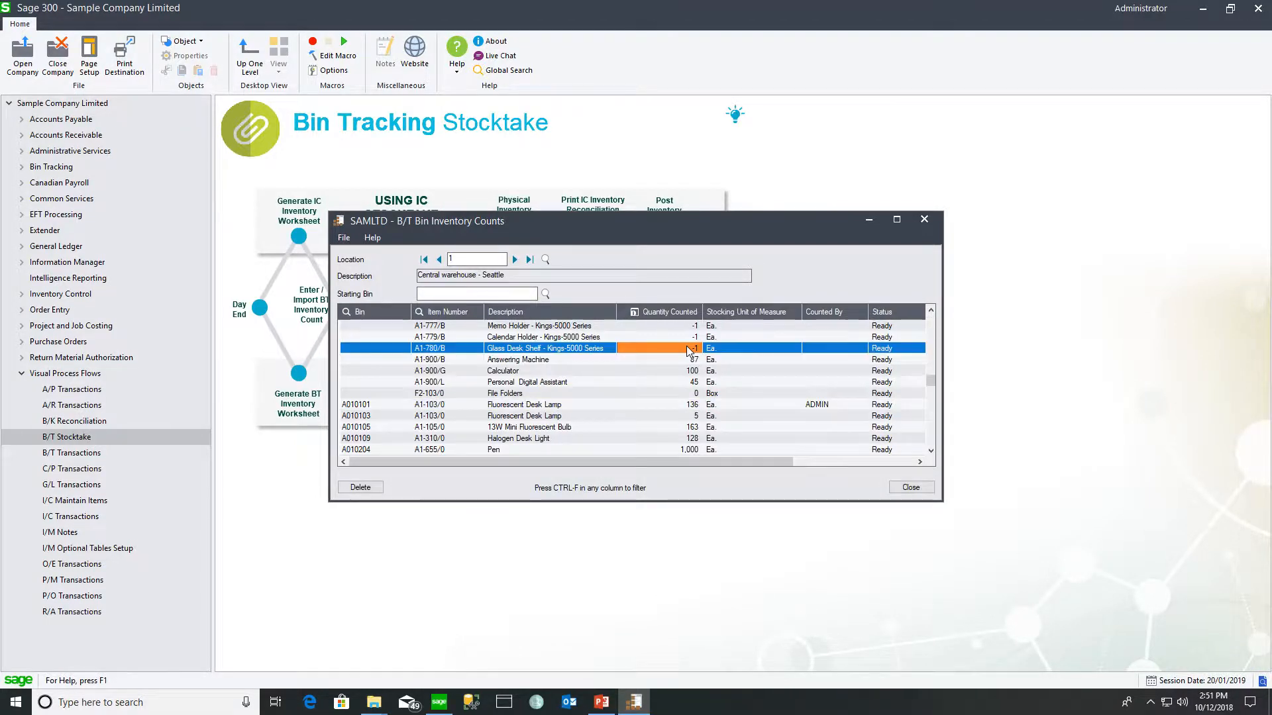
type("0")
key("Up")
type("0")
key("Up")
type("0")
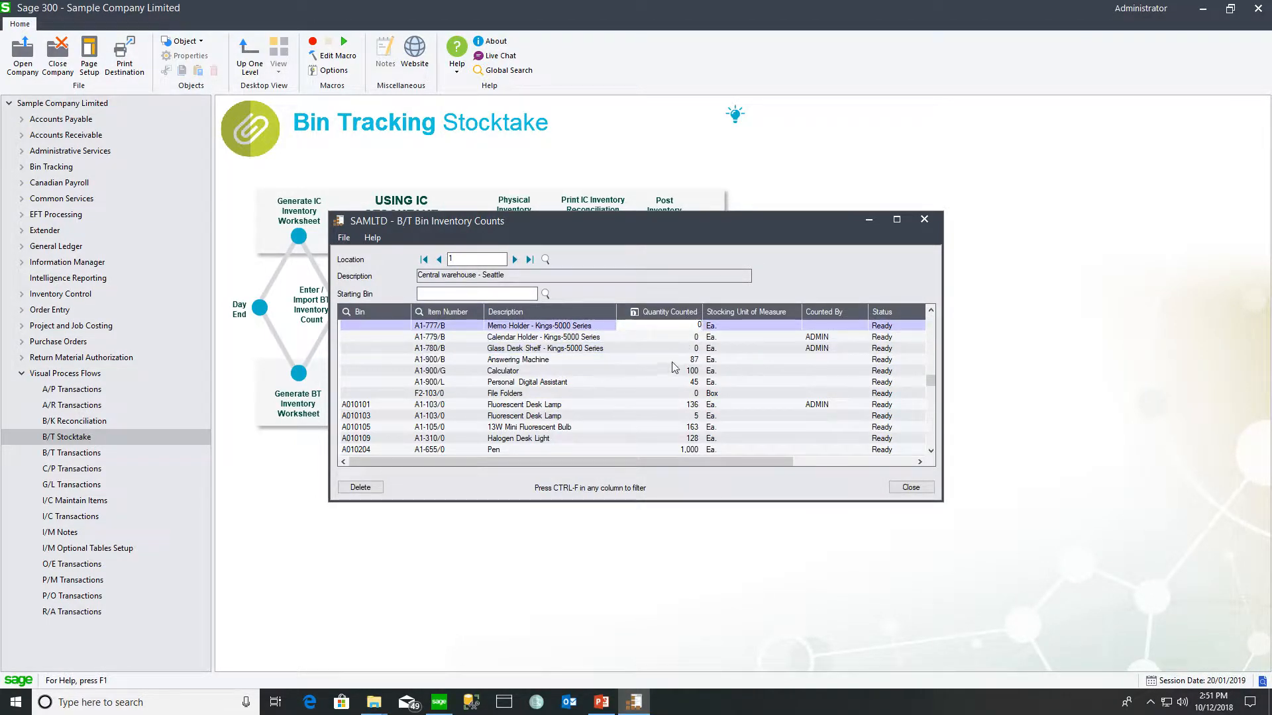
left_click(673, 362)
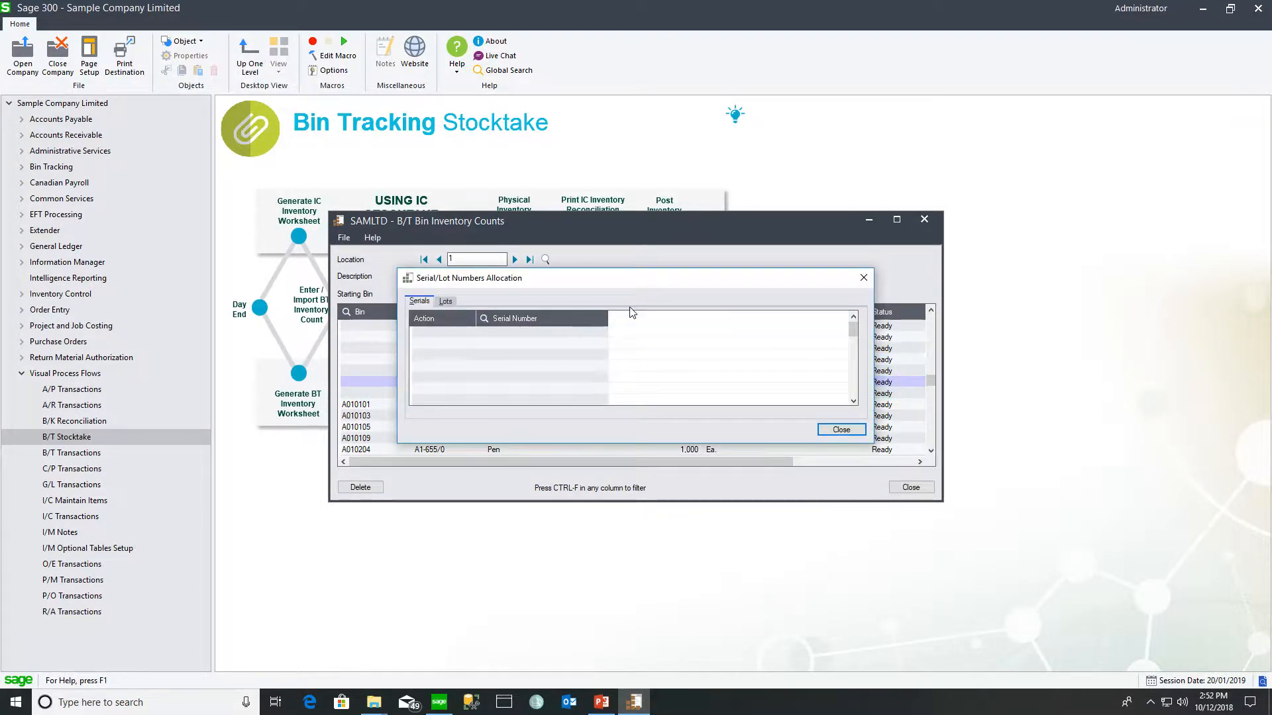
left_click(446, 301)
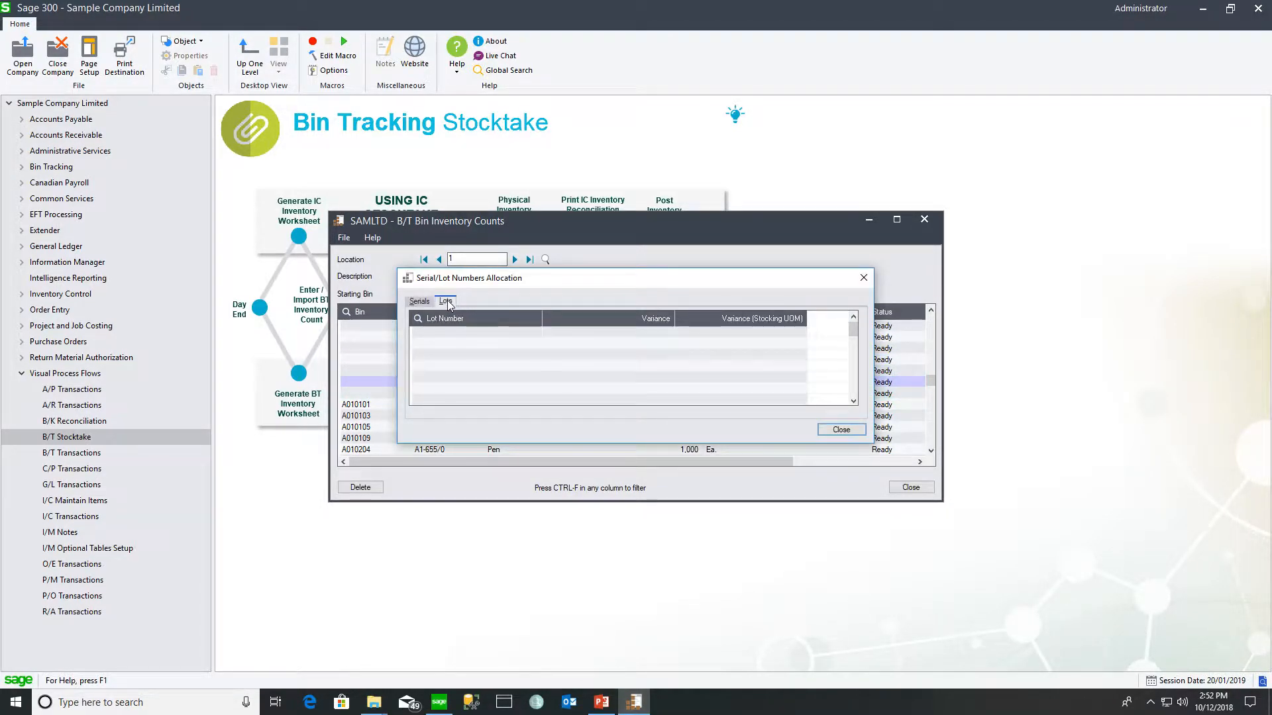
left_click(843, 429)
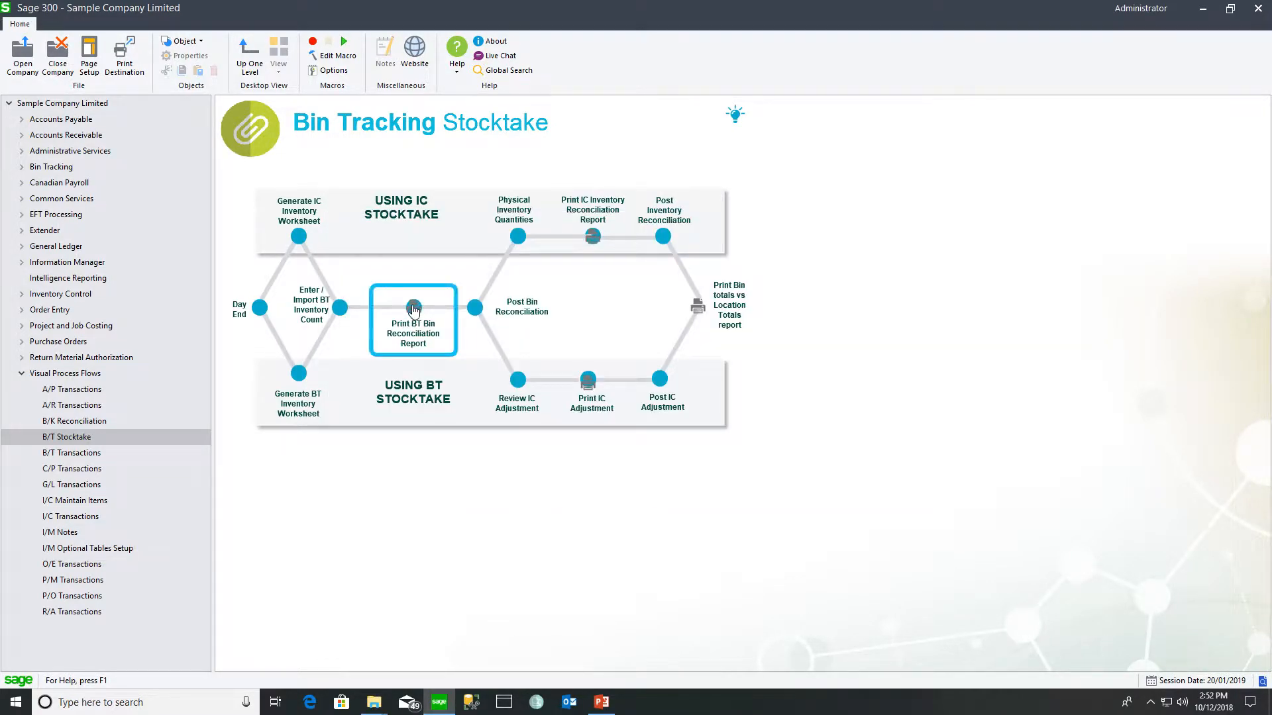
- Post the bin reconciliation for locations 1 to 1, creating bin transfer BT000006, and close its windows
left_click(477, 309)
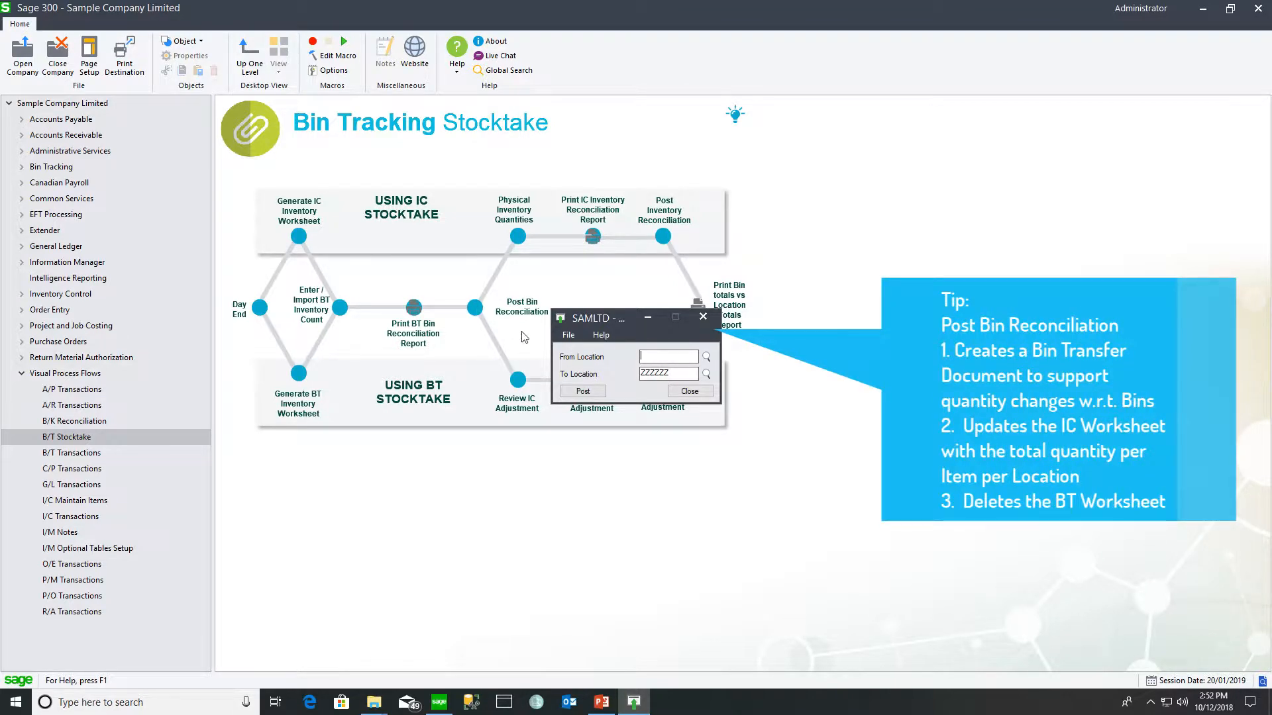
type("1")
key("Tab")
type("1")
key("Tab")
left_click(582, 390)
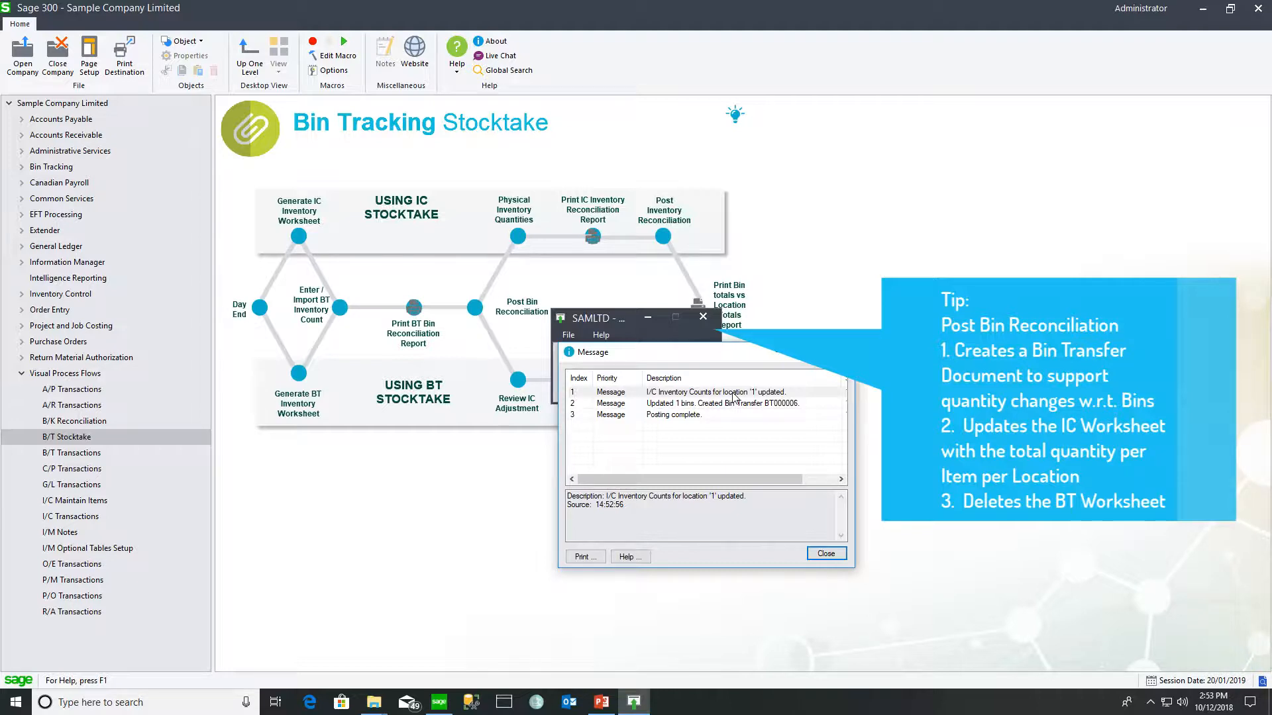
left_click(822, 555)
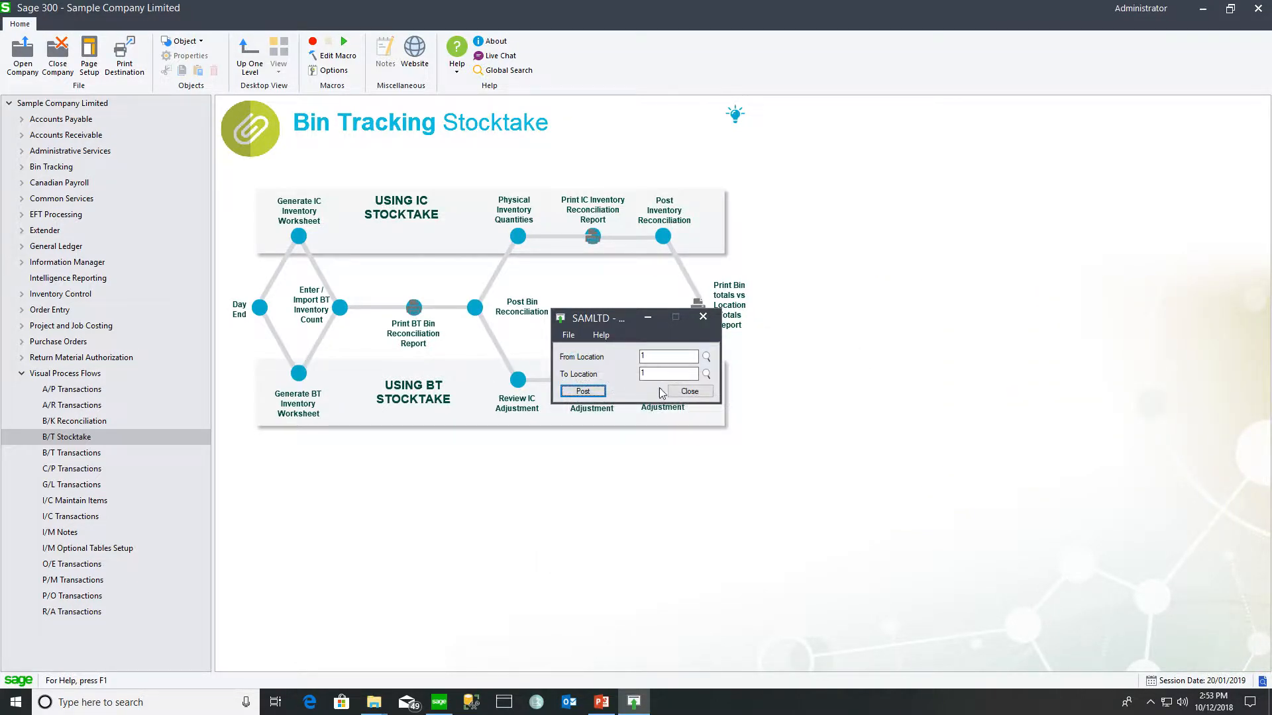
left_click(689, 392)
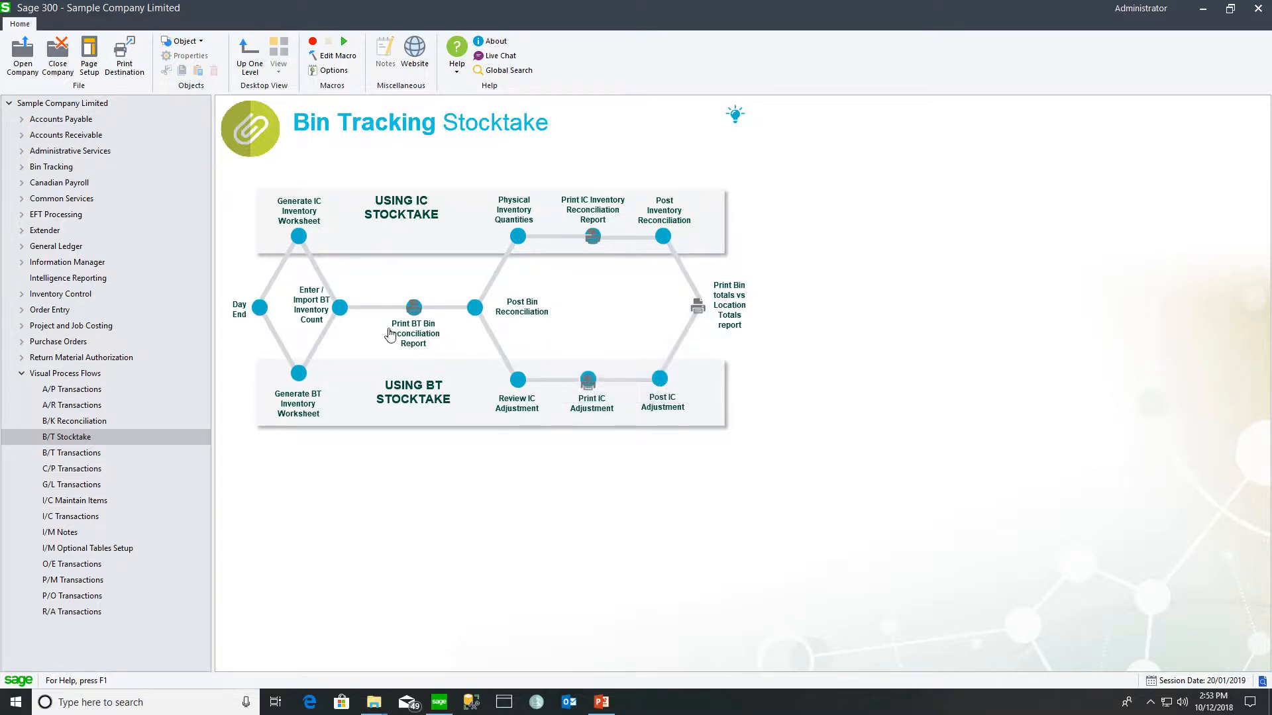
left_click(339, 308)
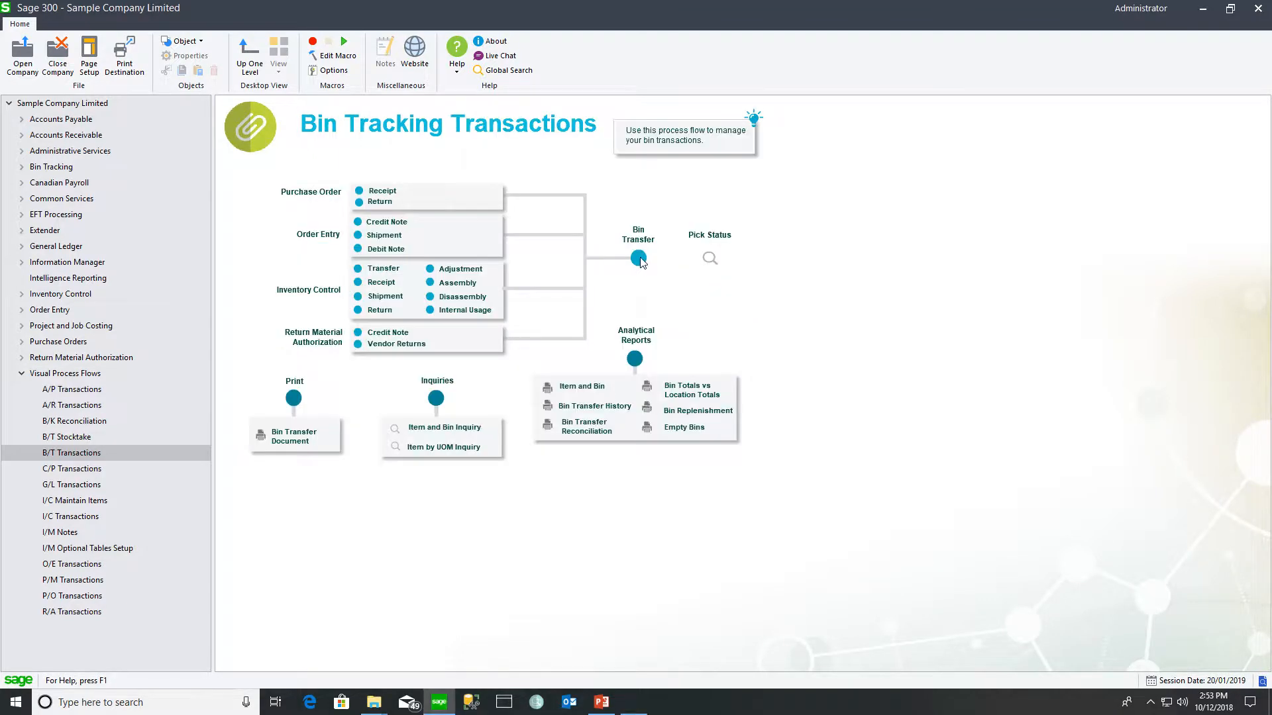
left_click(638, 259)
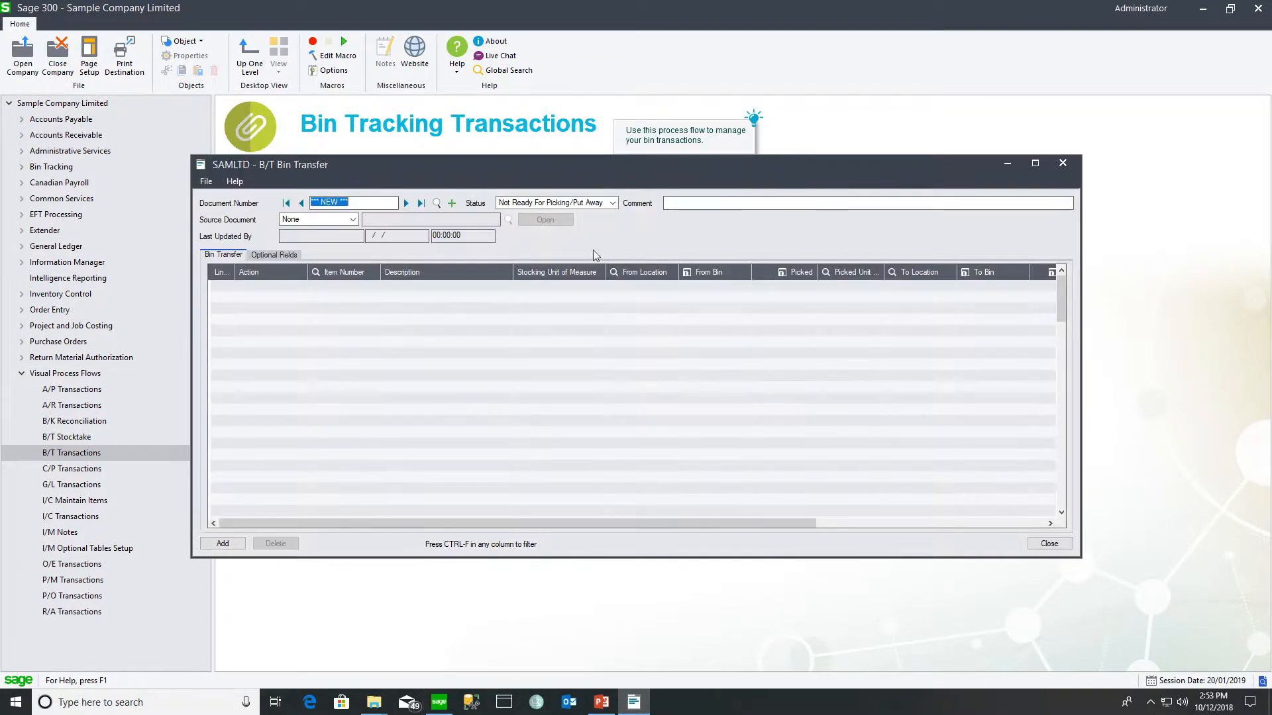
left_click(436, 203)
left_click_drag(414, 194, 413, 205)
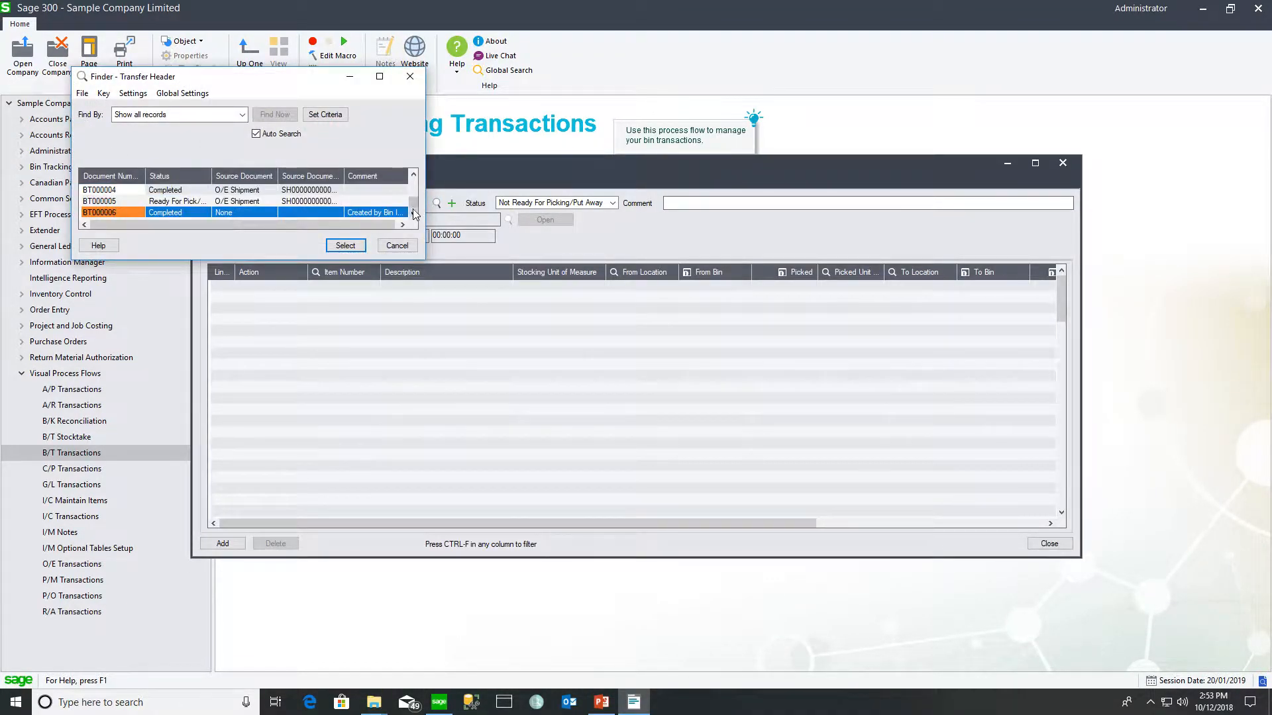
left_click(351, 245)
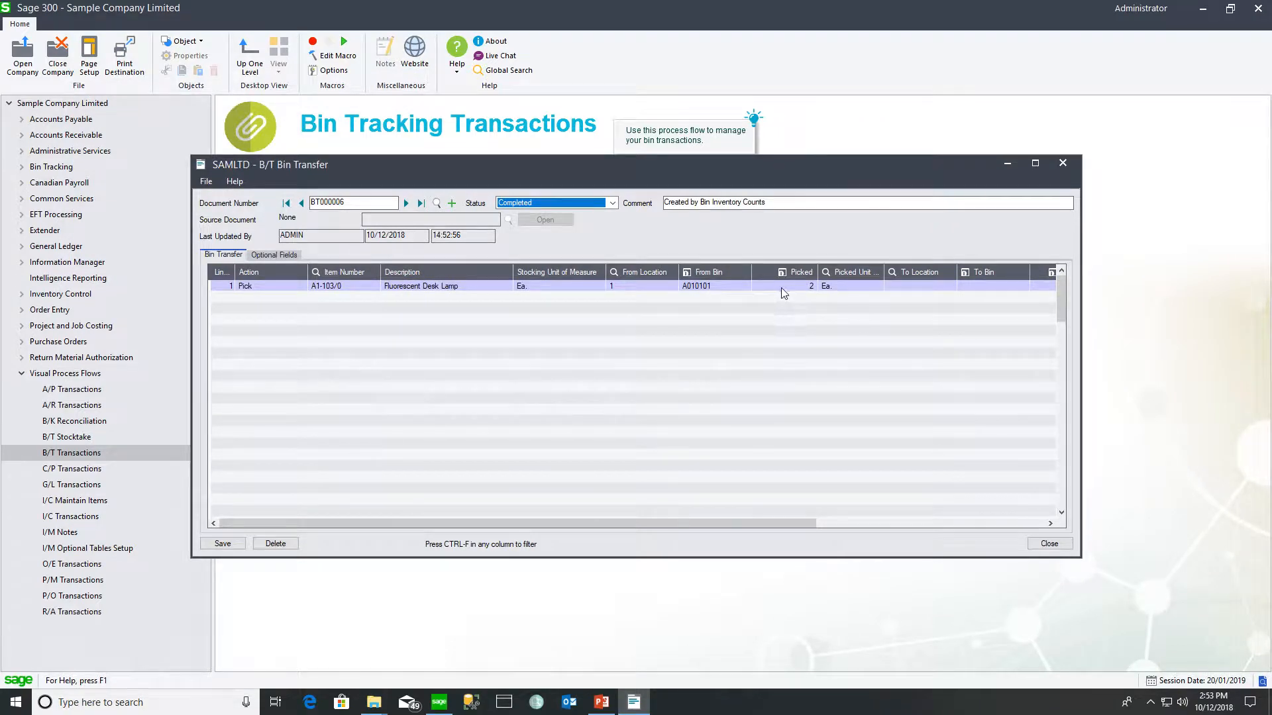
left_click(789, 286)
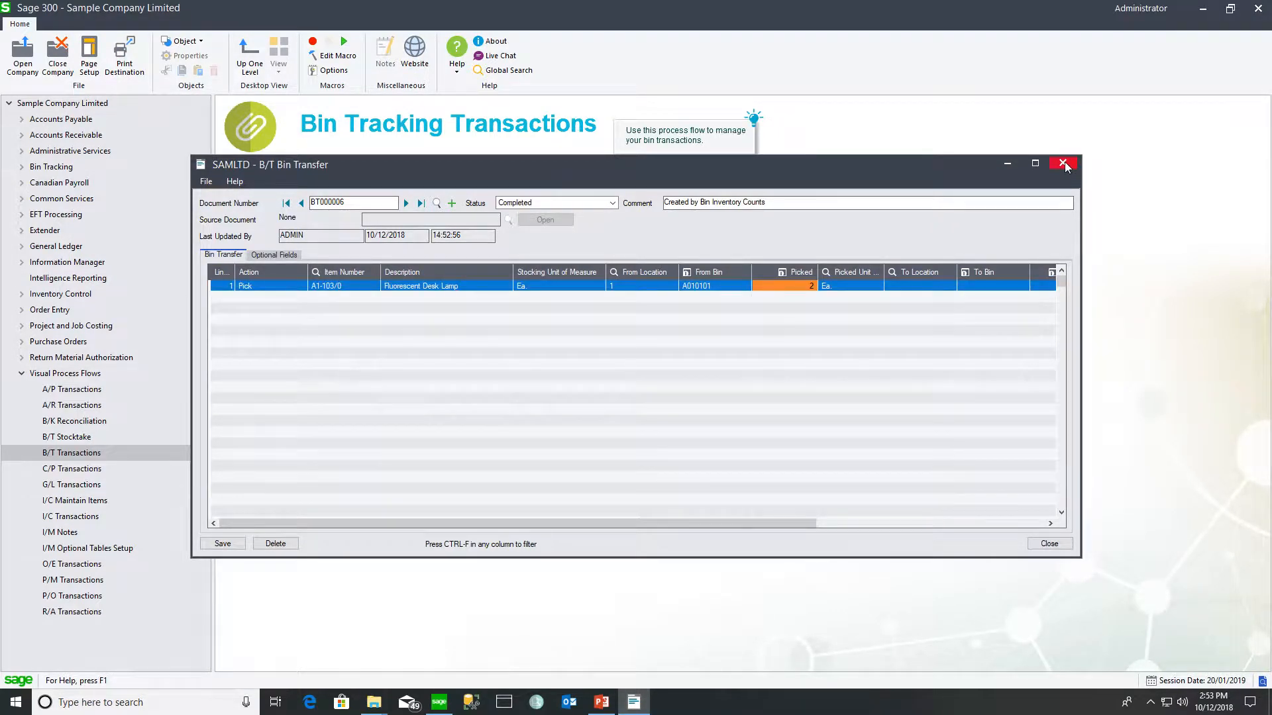
left_click(1062, 162)
left_click(22, 294)
left_click(80, 342)
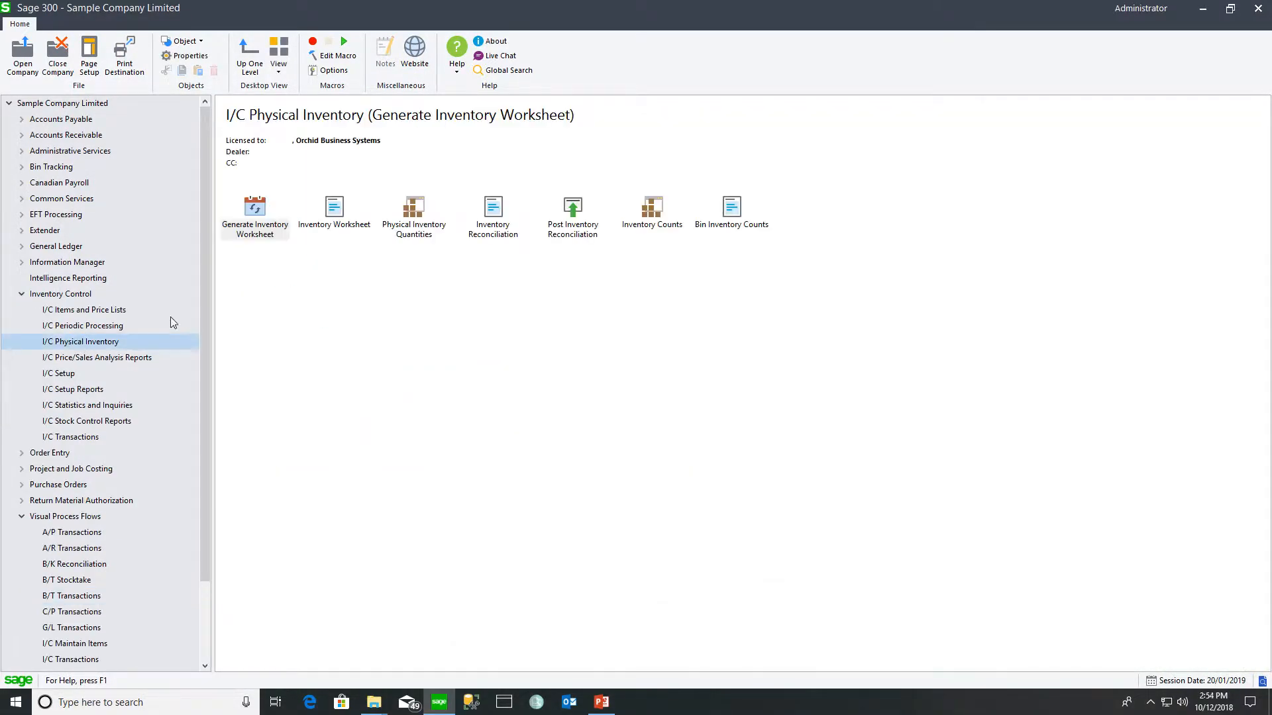
left_click(416, 209)
left_click(573, 261)
type("1")
key("Tab")
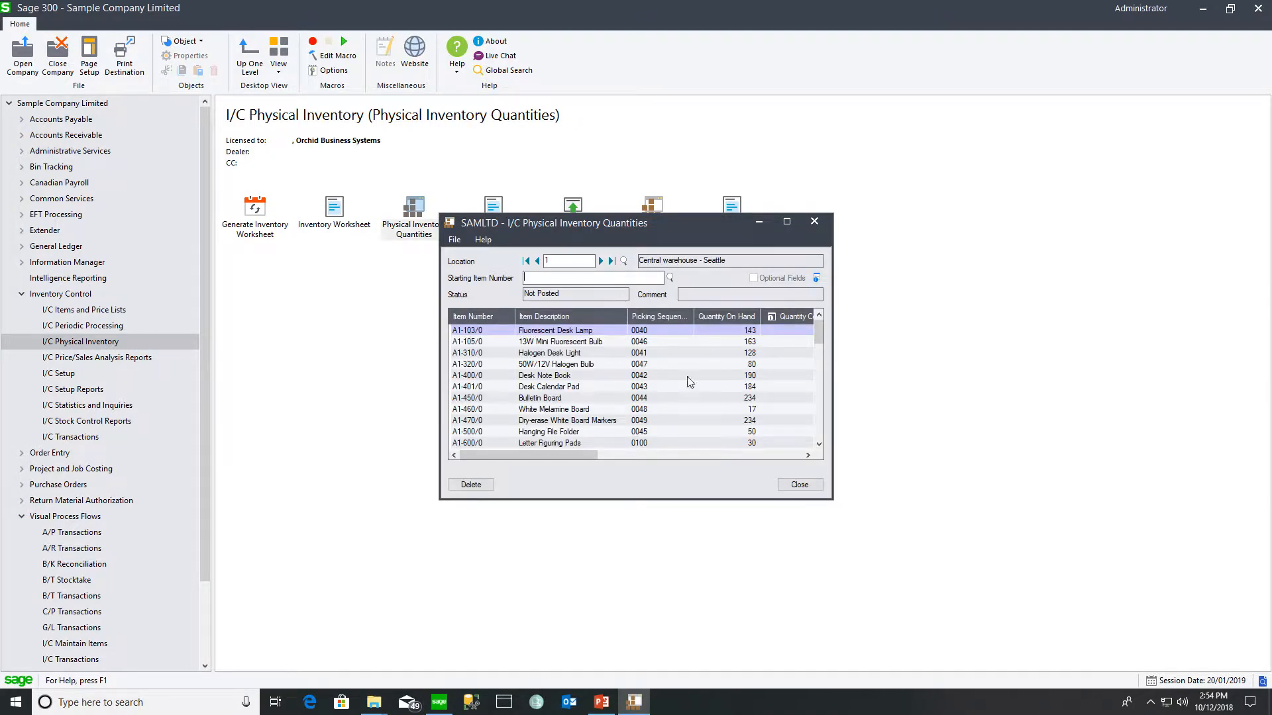
key("Tab")
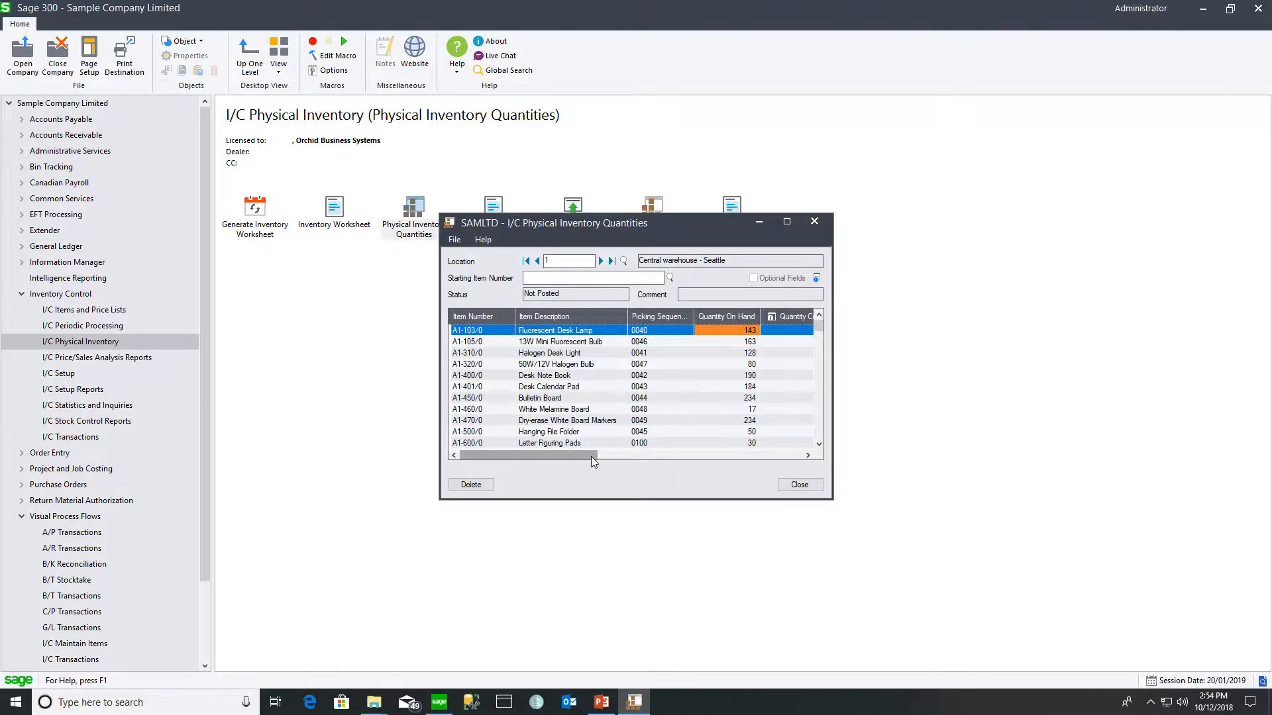
left_click(800, 485)
left_click(72, 438)
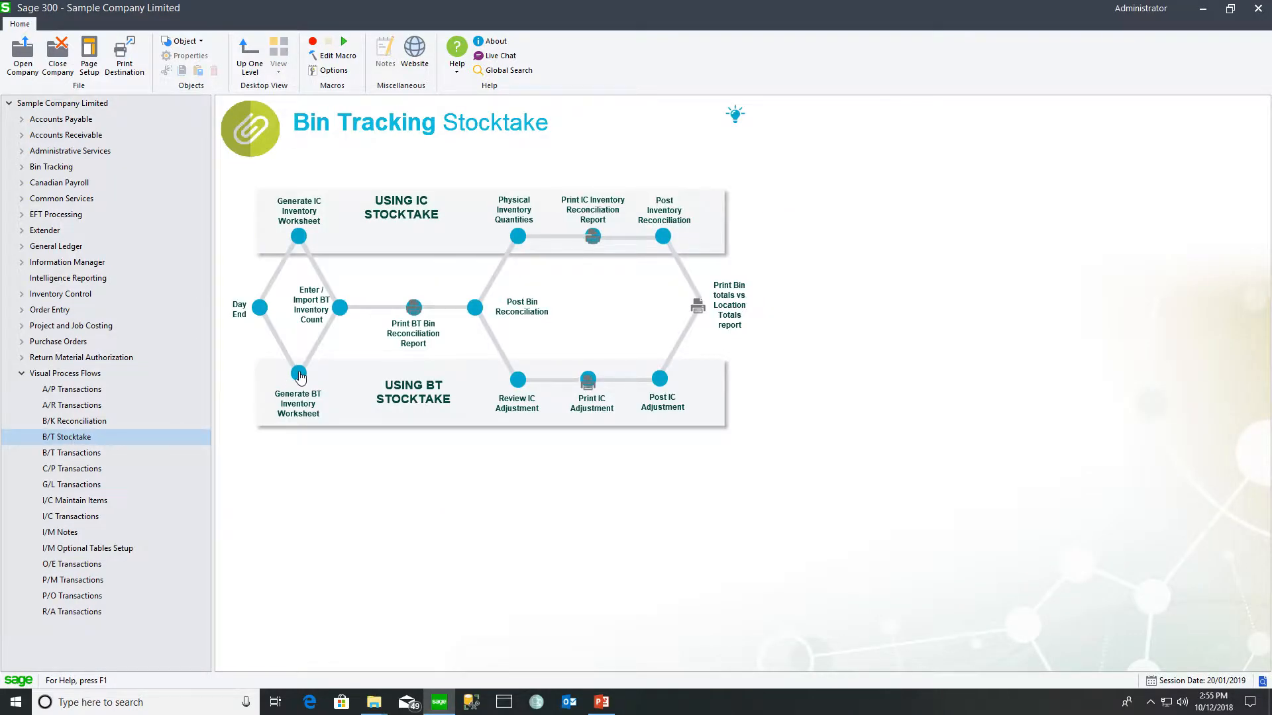
- Generate a location 1 bin worksheet for bins A010101 to A010109, including all in-use items from bin
left_click(300, 374)
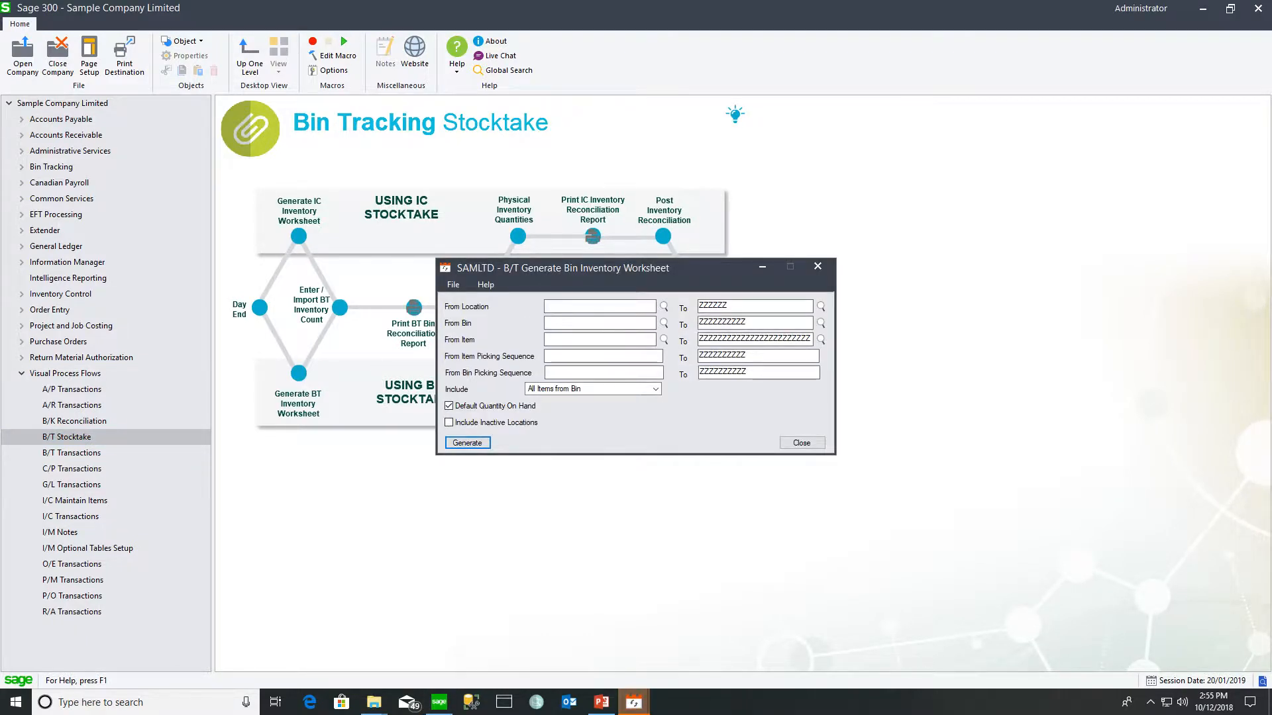
left_click(556, 305)
type("1")
key("Tab")
type("1")
key("Tab")
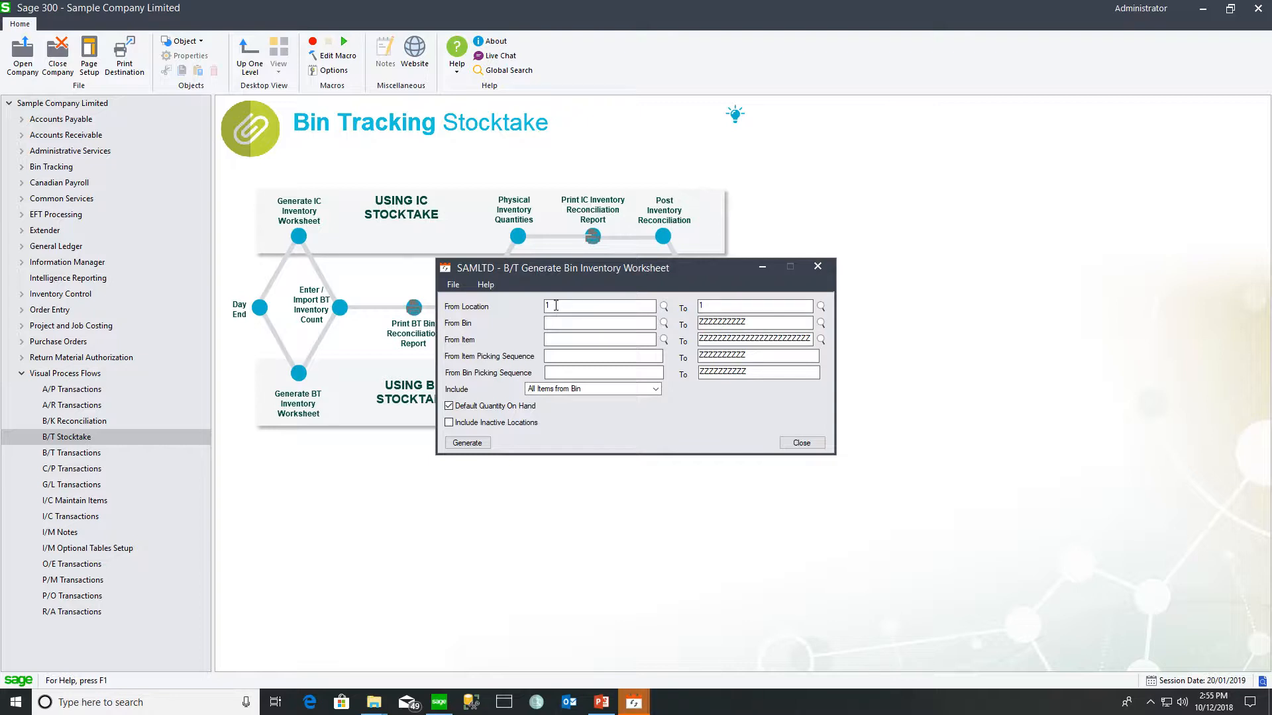
left_click(663, 324)
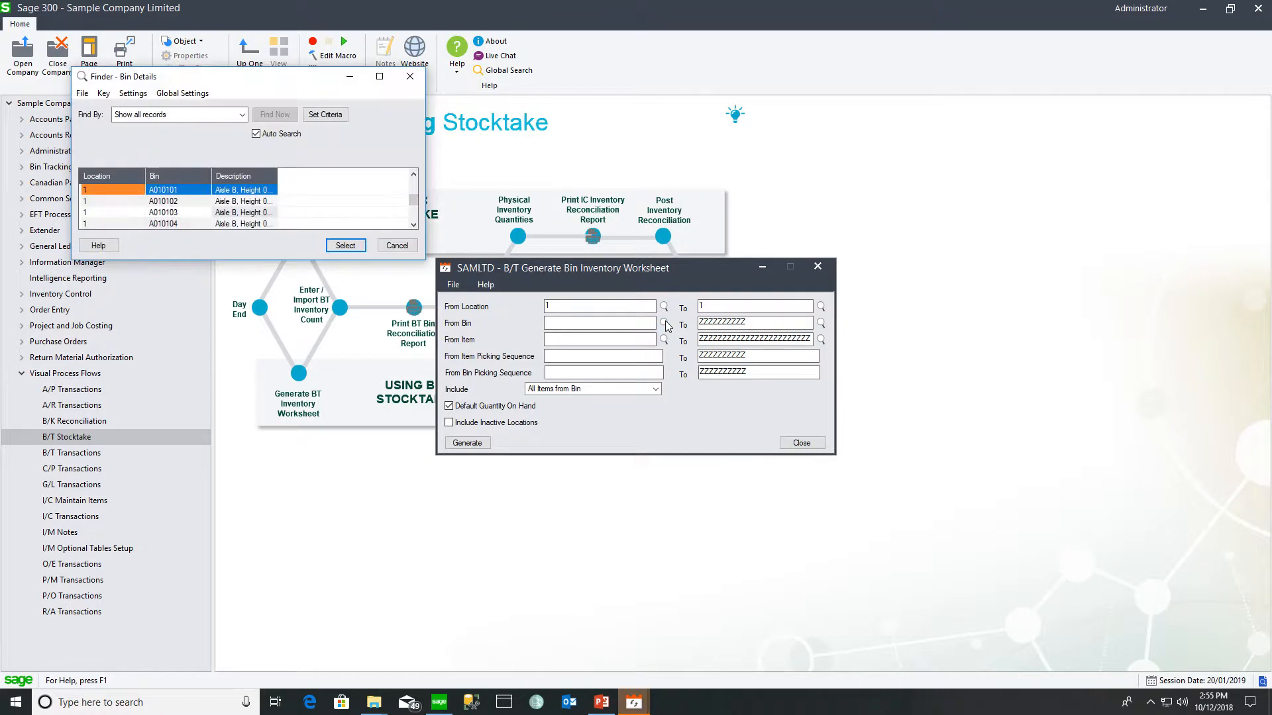
left_click(341, 247)
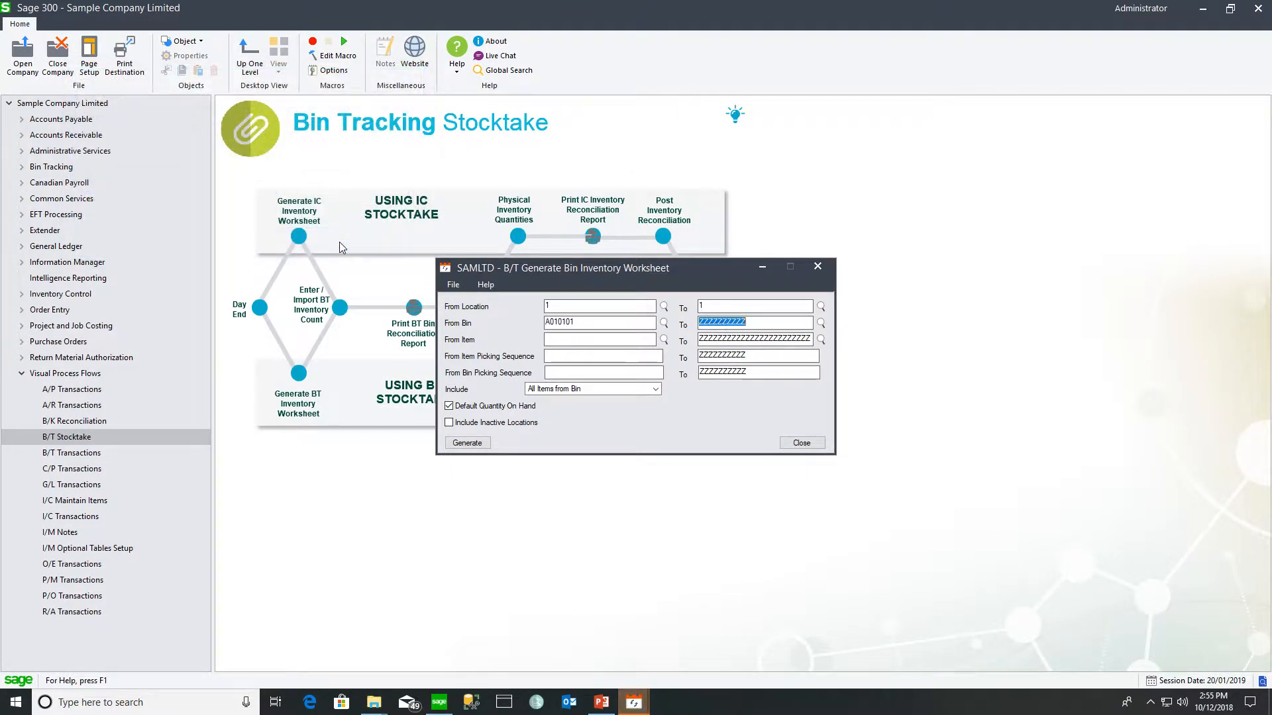
left_click(820, 323)
left_click(655, 389)
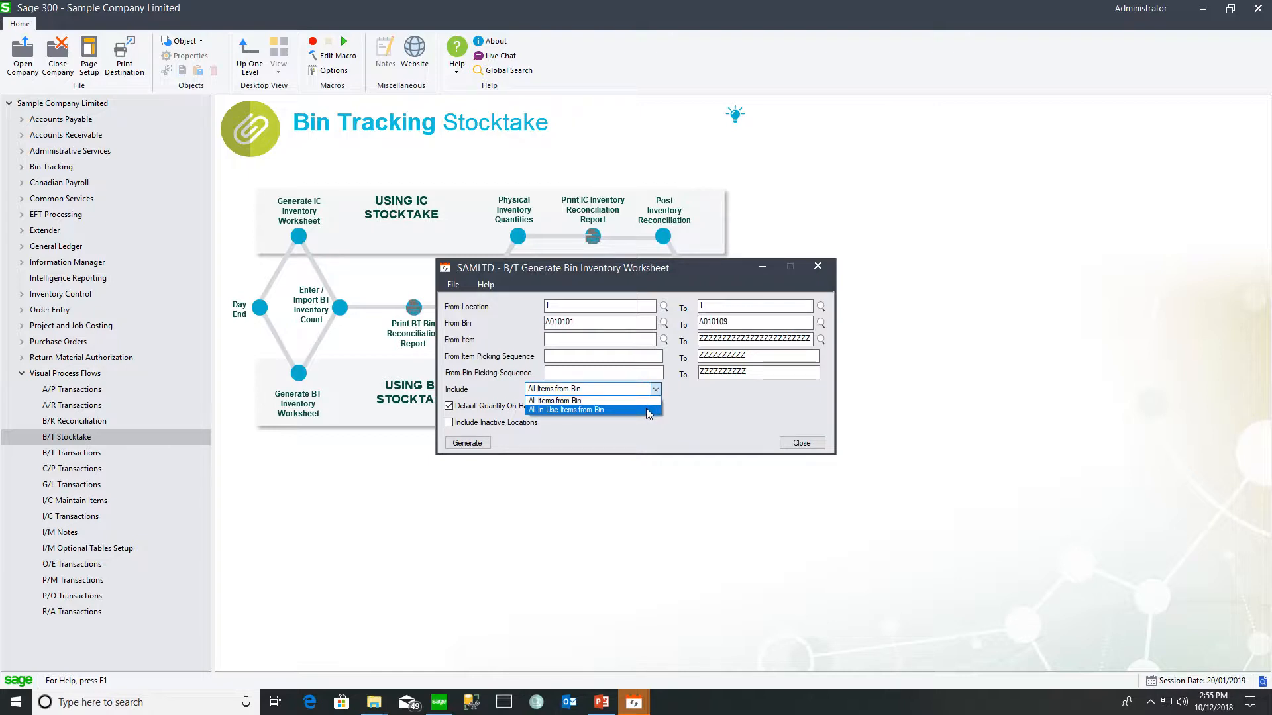
left_click(646, 408)
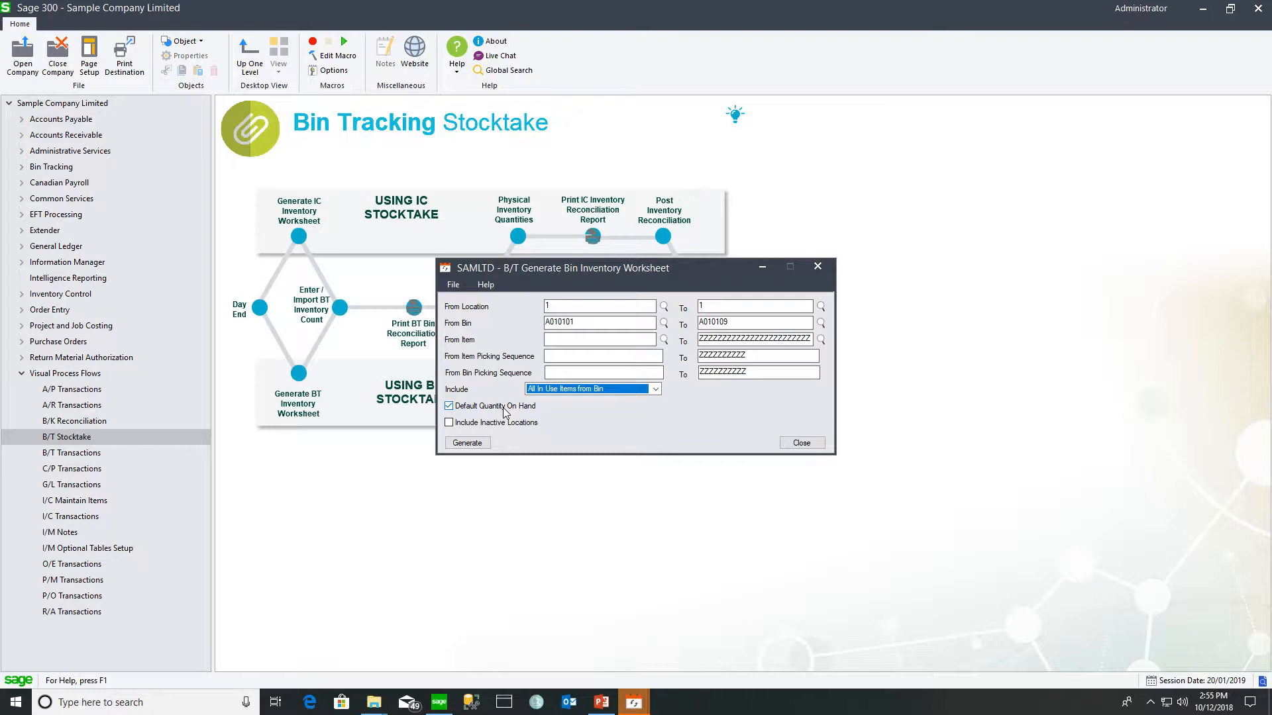
left_click(463, 445)
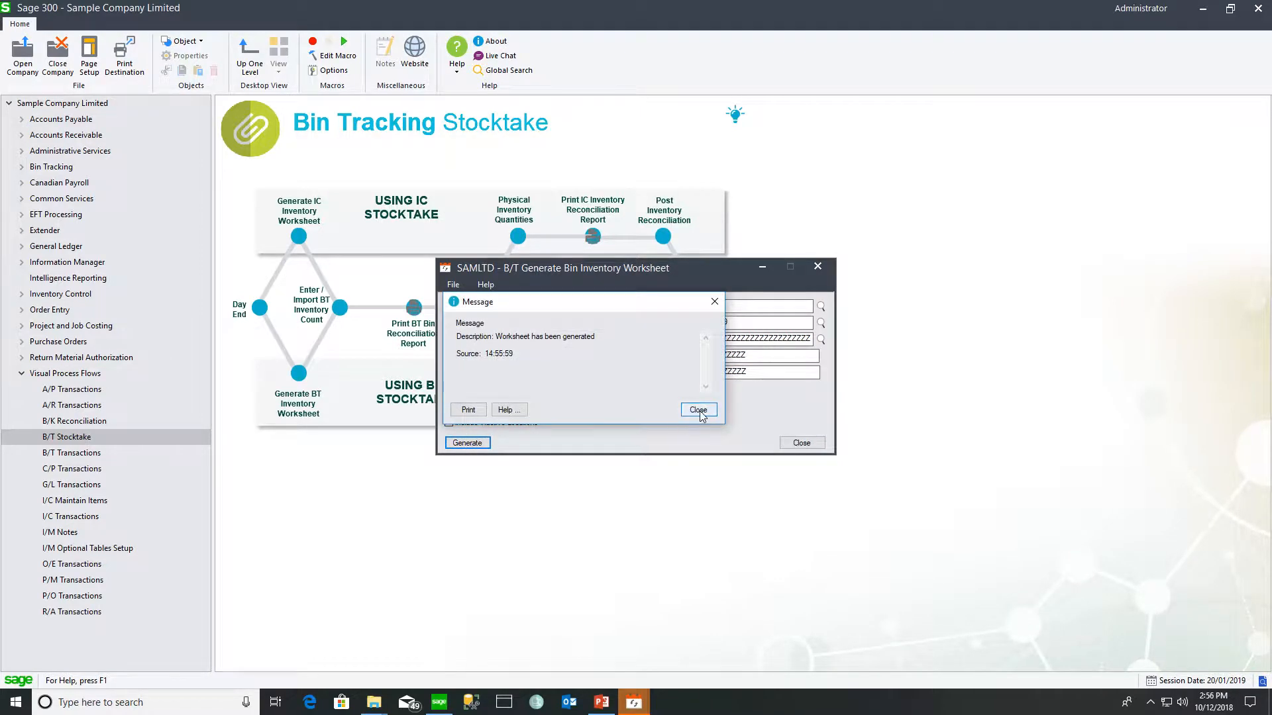
left_click(700, 412)
- Change bin A010101's counted quantity to 134 and close the bin inventory counts
left_click(802, 443)
left_click(340, 307)
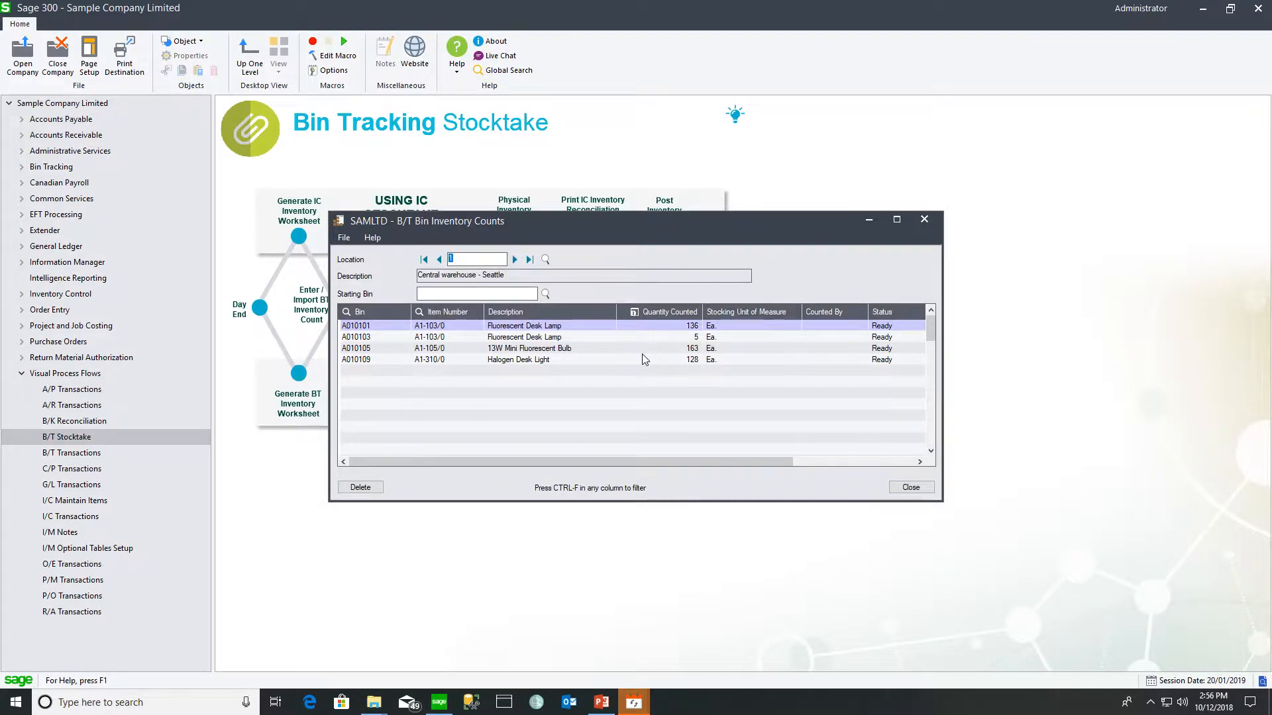
left_click(670, 323)
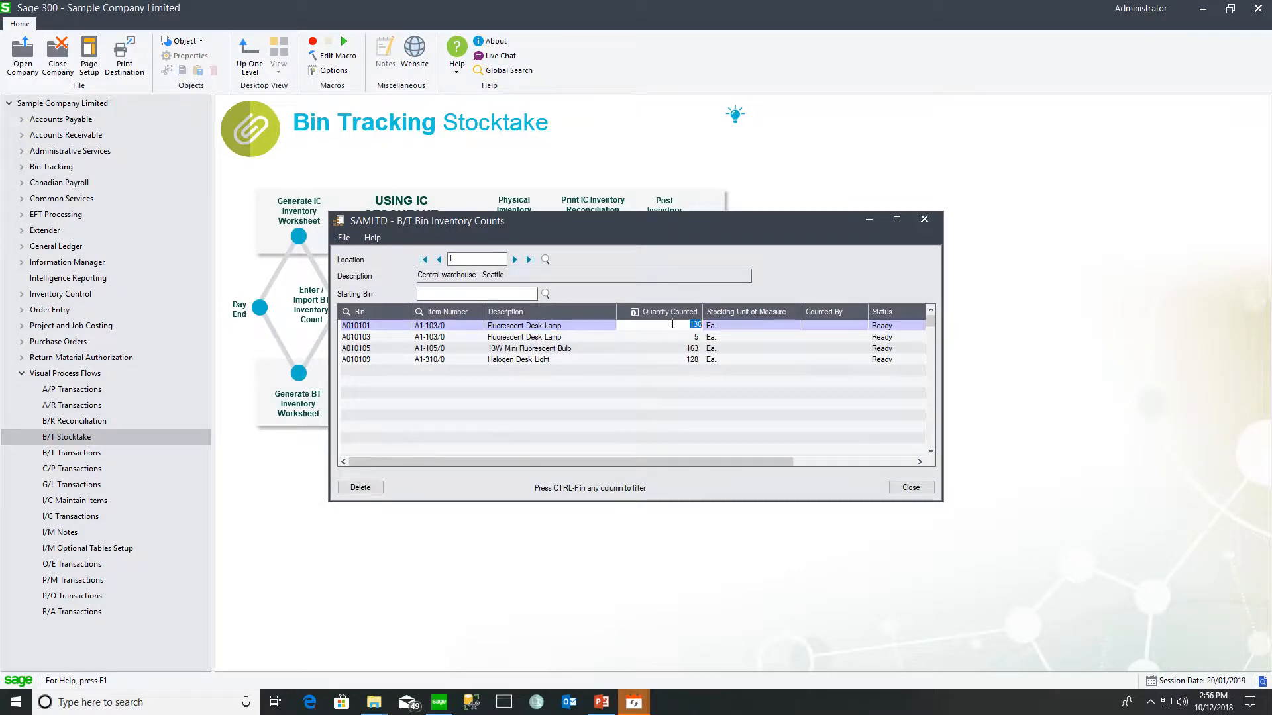
type("134")
key("Tab")
key("Tab")
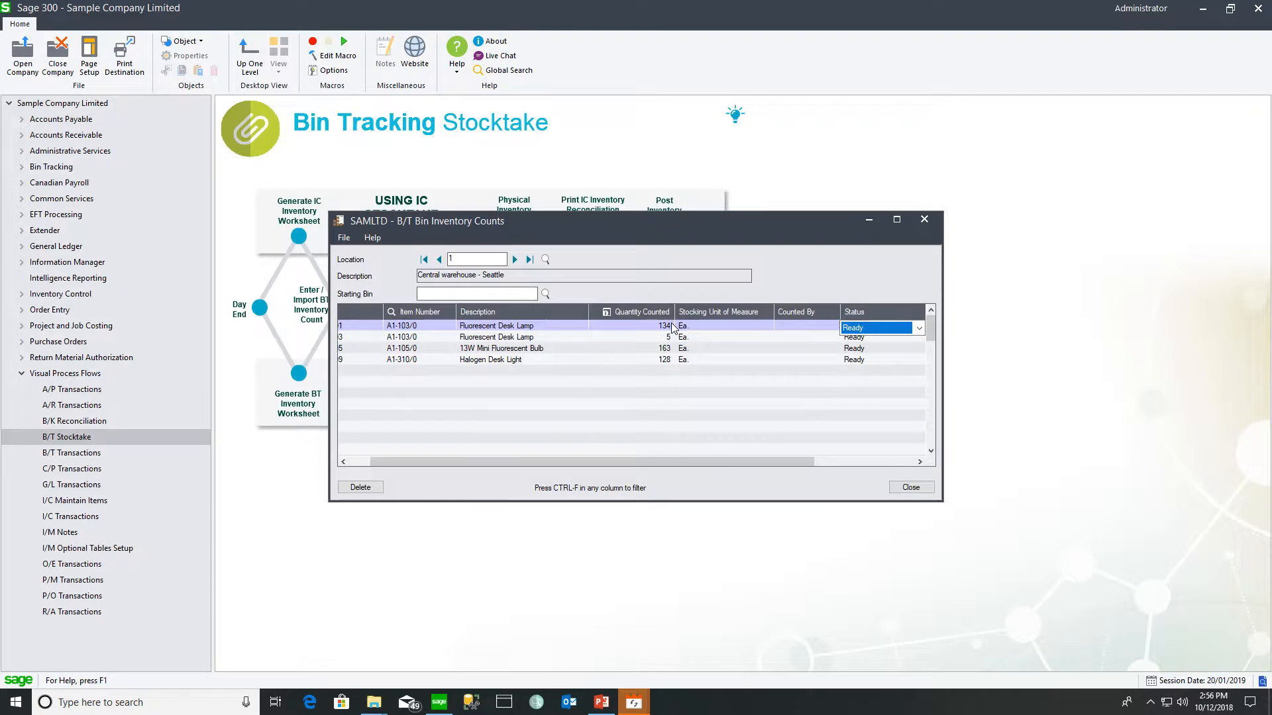
left_click(575, 361)
left_click(923, 220)
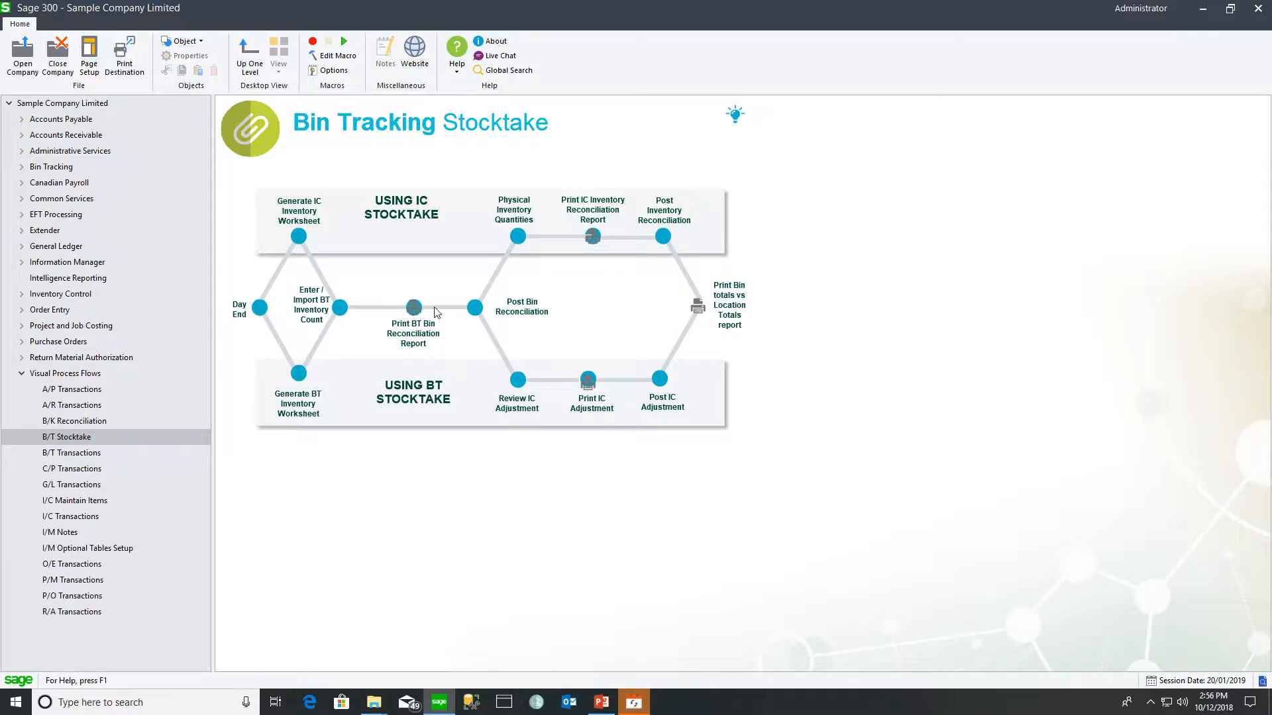
- Start posting the bin reconciliation with From and To Location both set to 1
left_click(474, 308)
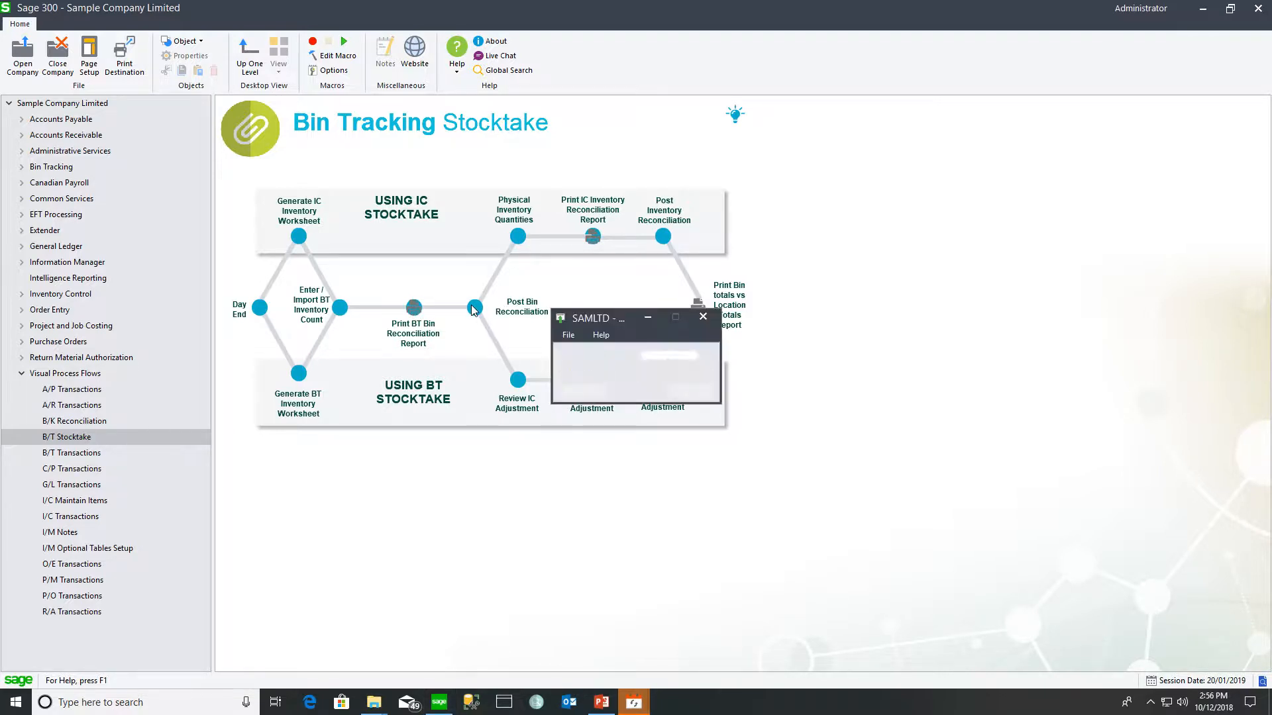
type("1")
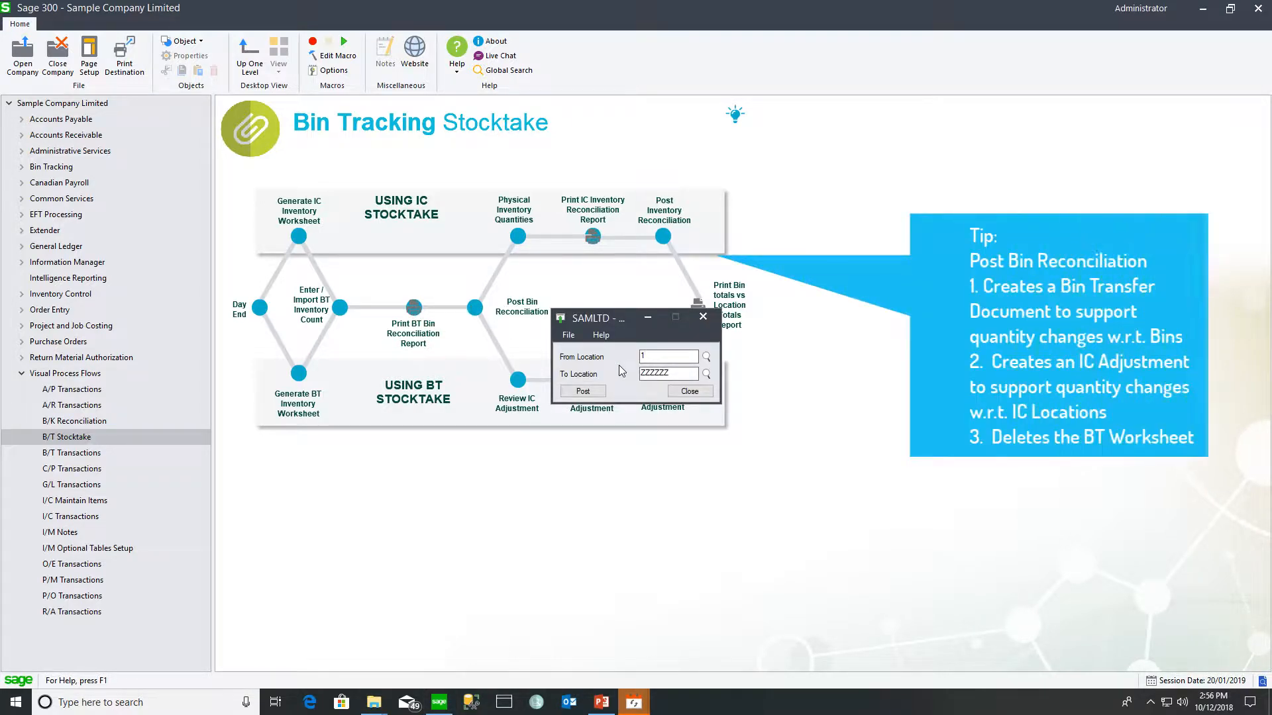
key("Tab")
type("1")
key("Tab")
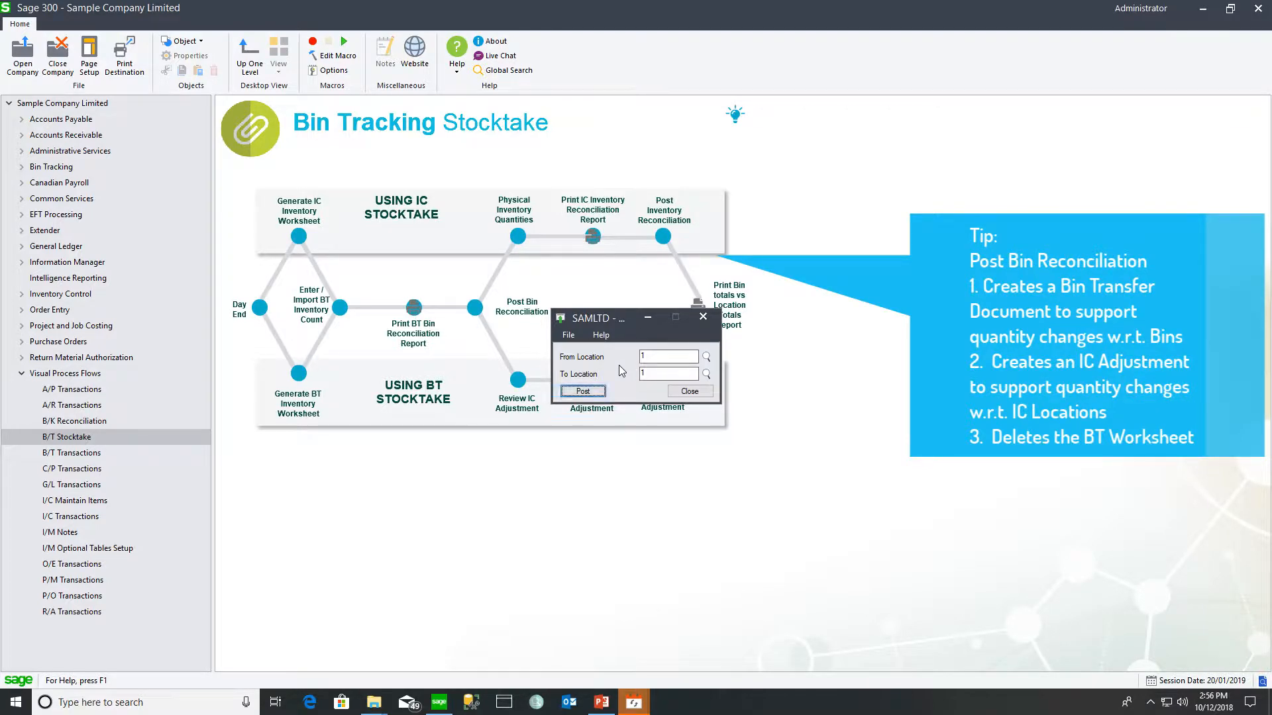
left_click(583, 392)
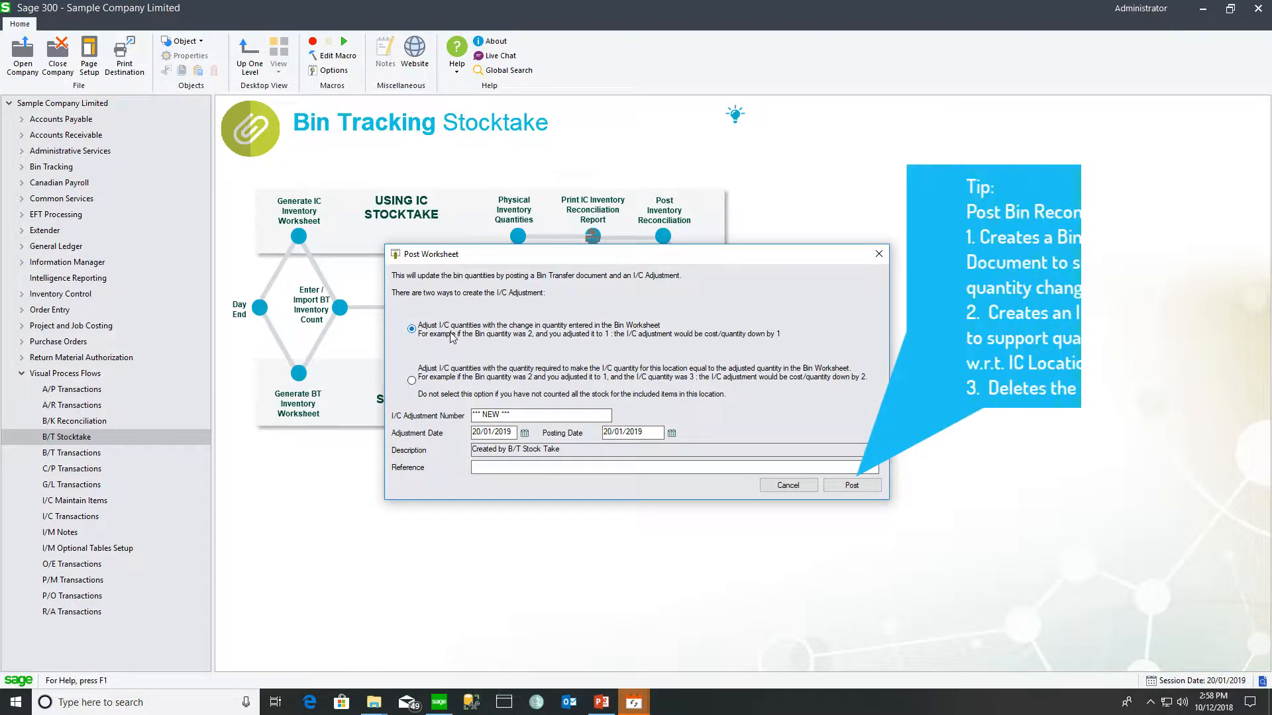
- Enter a posting reference and post the worksheet, creating an I/C adjustment and bin transfer BT000007
left_click(482, 467)
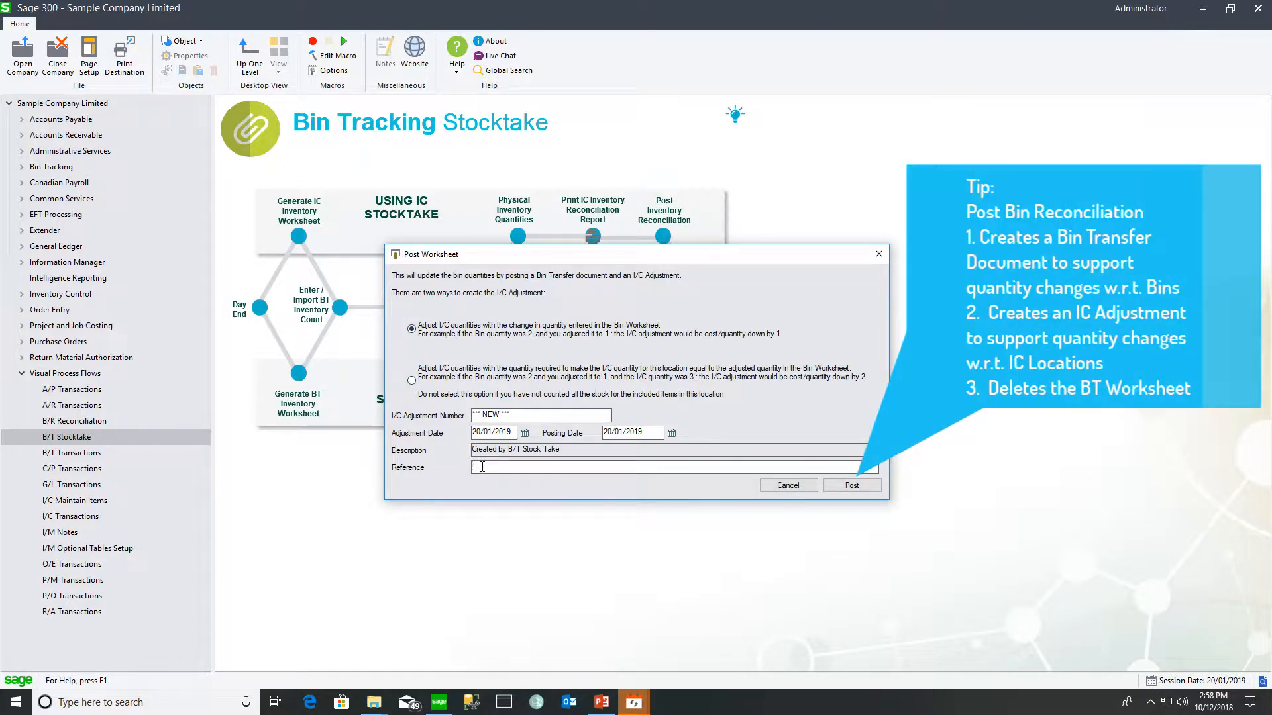
type("Posted by Anne")
left_click(853, 487)
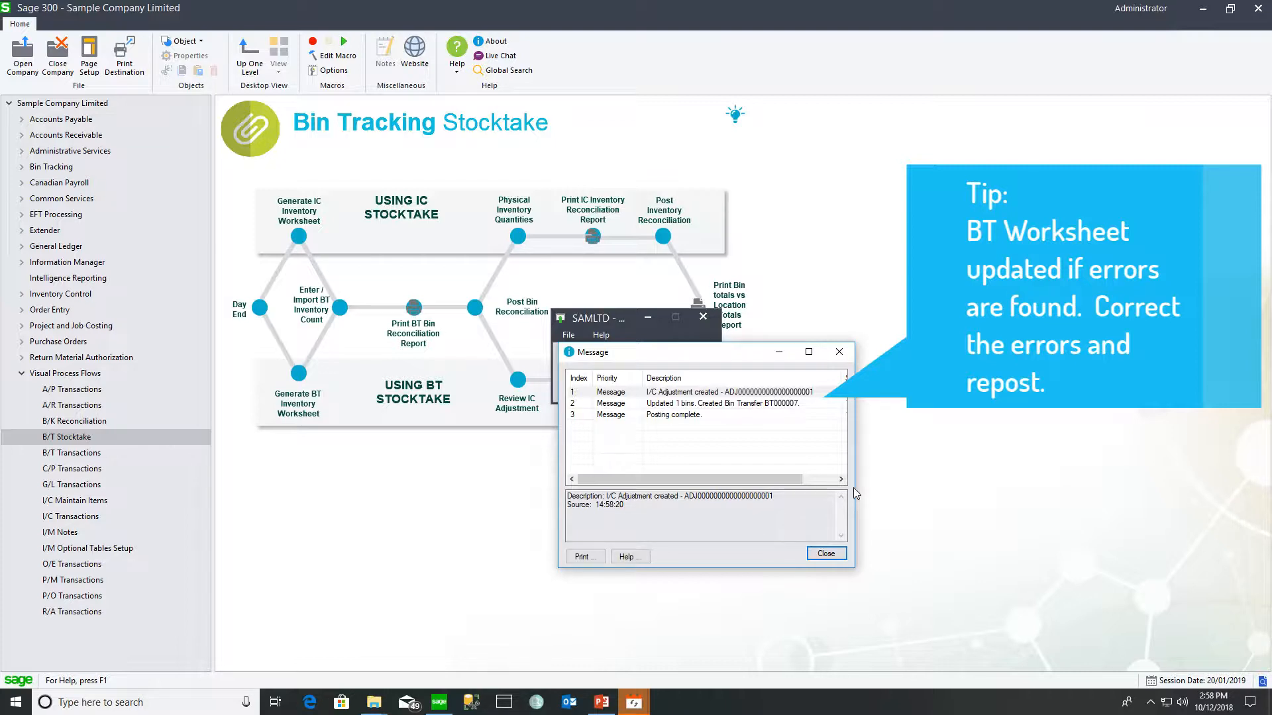
left_click(826, 554)
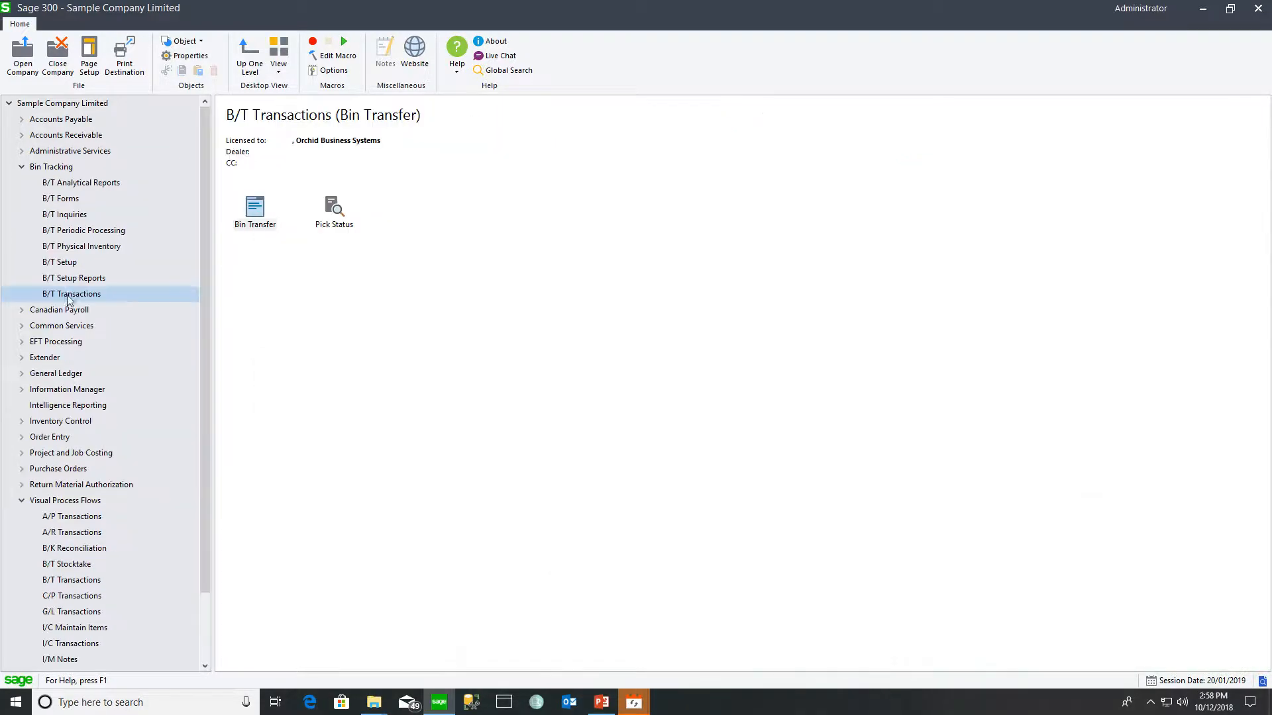
- Review bin transfer BT000007, the desk lamp pick from bin A010101, then close it
double_click(254, 216)
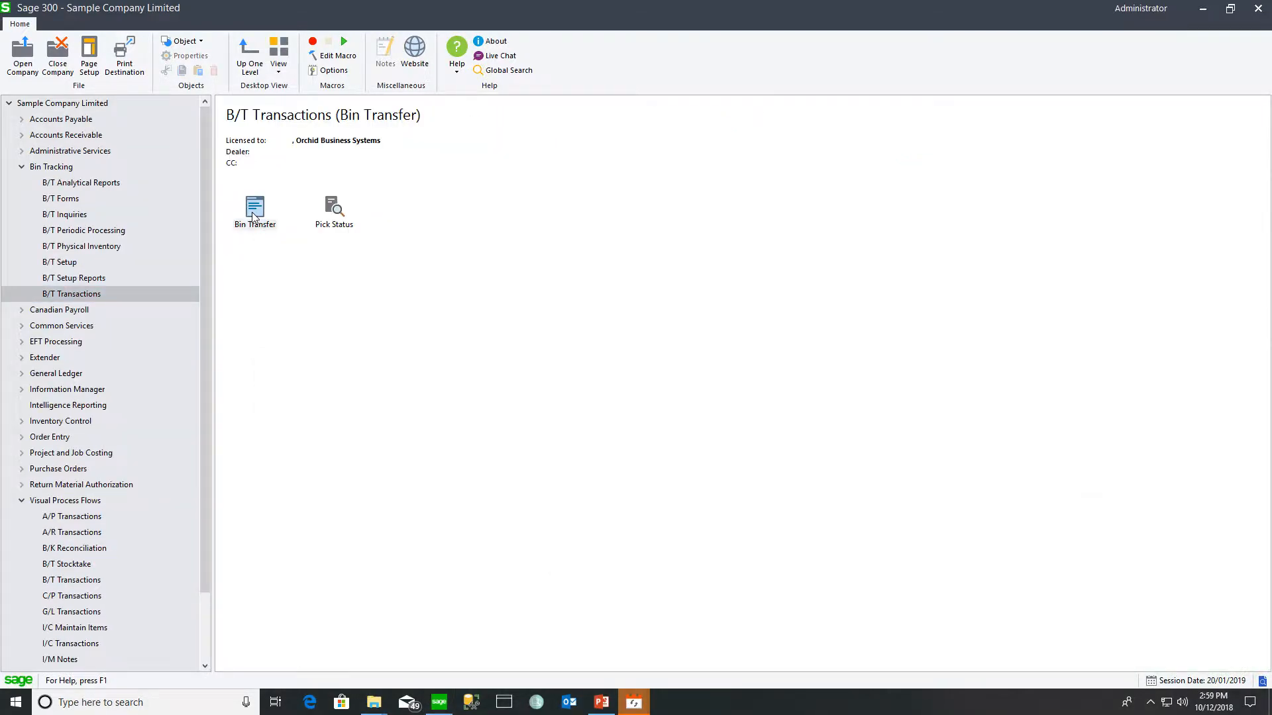
left_click(437, 203)
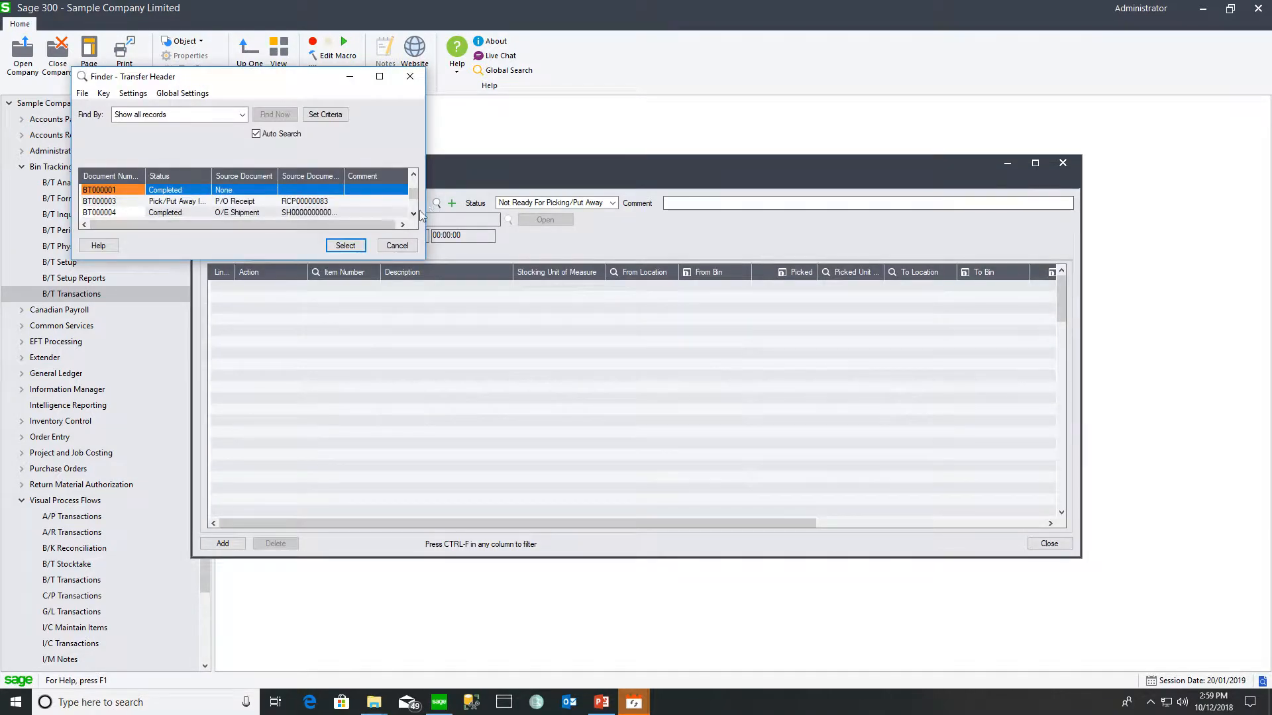
left_click(345, 246)
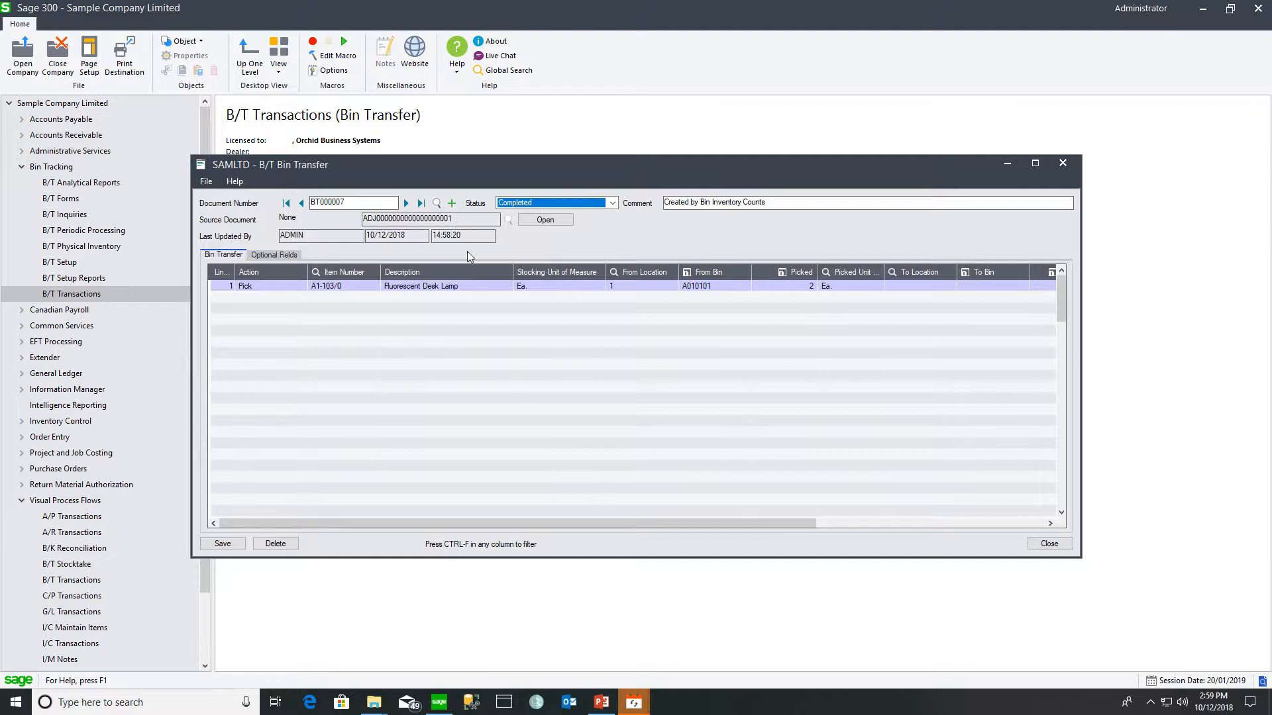
left_click(1069, 164)
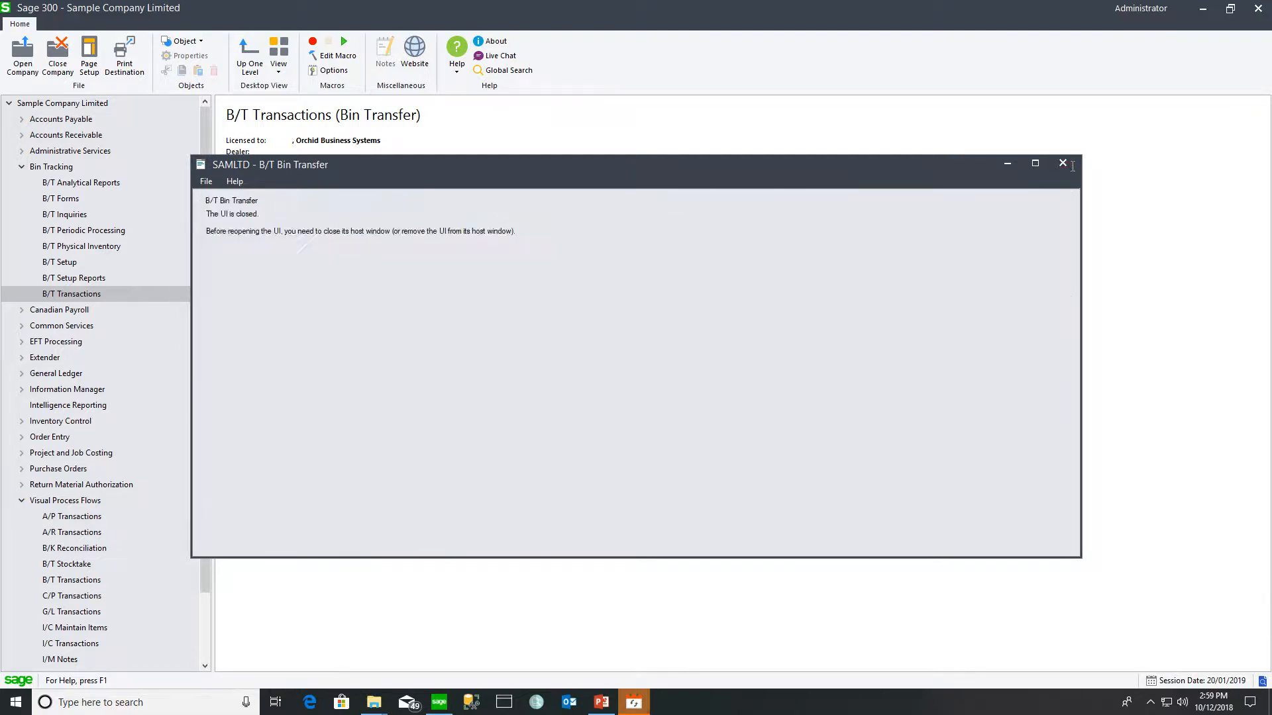
- Open I/C Adjustments to view the stocktake's Both Decrease adjustment for A1-103/0
left_click(22, 422)
left_click(75, 564)
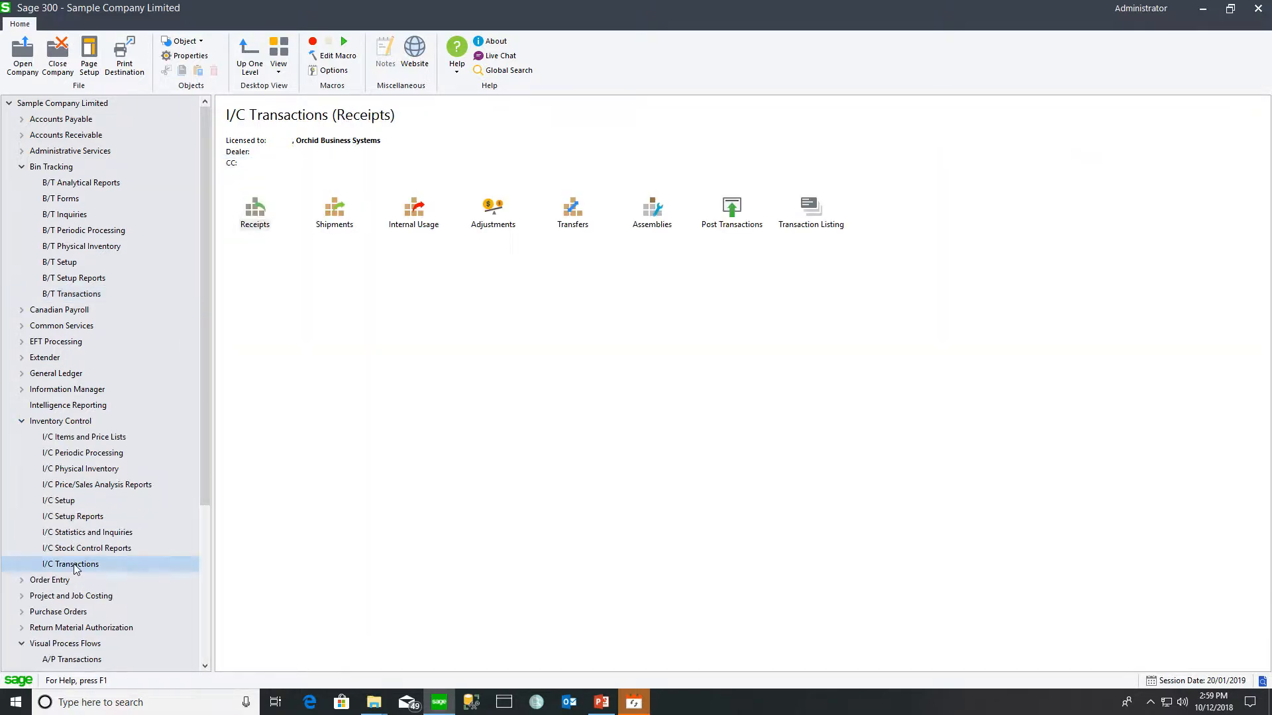
double_click(494, 209)
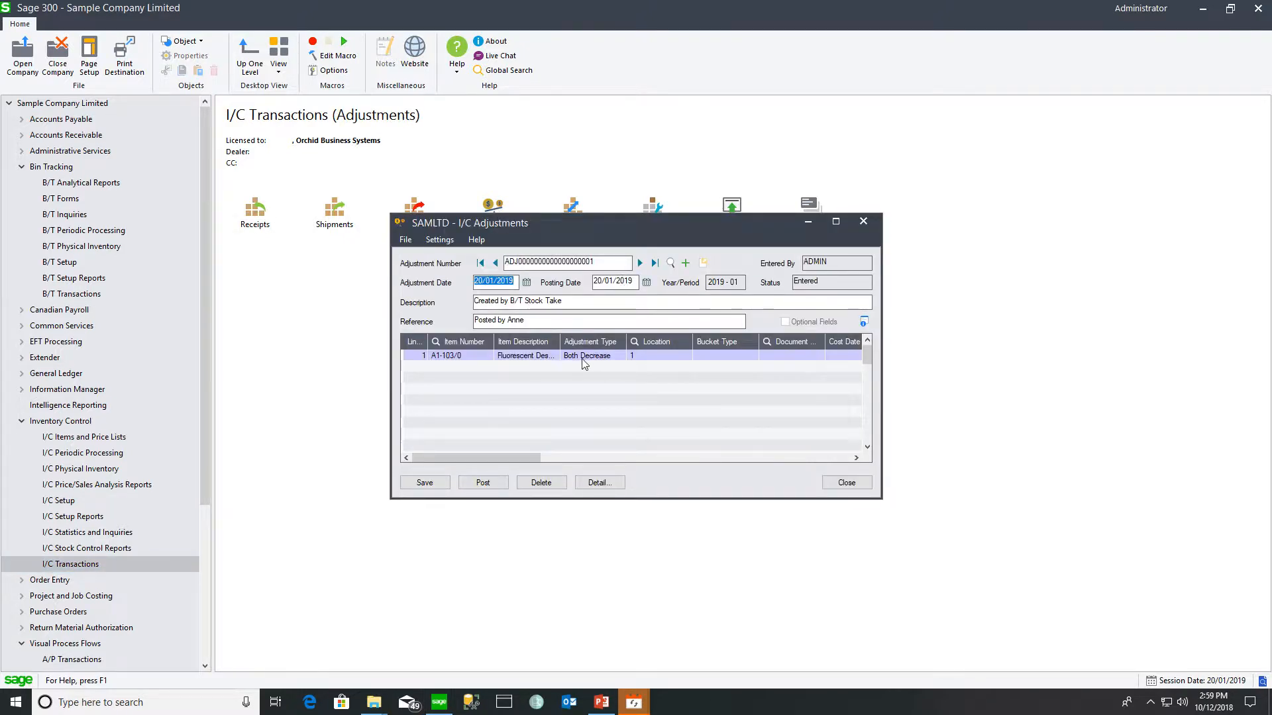
- Scroll the stocktake adjustment's grid to view the Both Decrease line for A1-103/0
left_click_drag(495, 456, 598, 463)
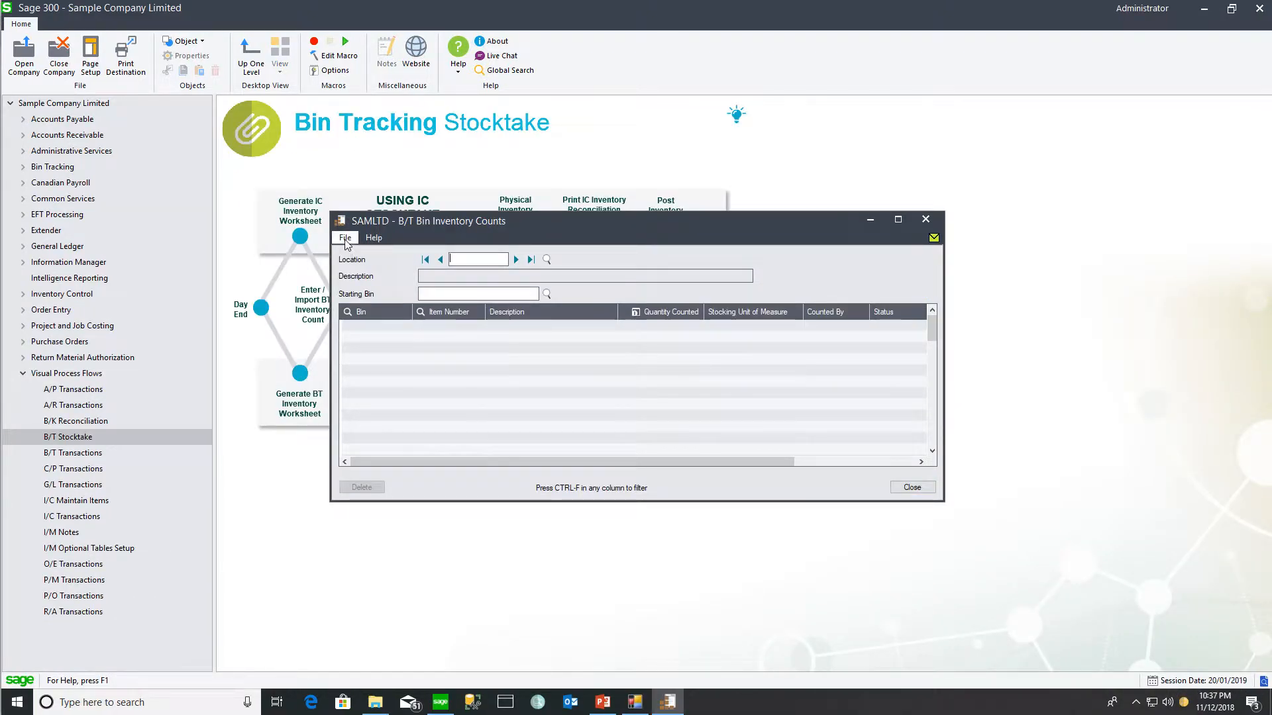
- Start importing bin counts, review the two-step import notice, and switch to File Explorer
left_click(345, 240)
left_click(355, 280)
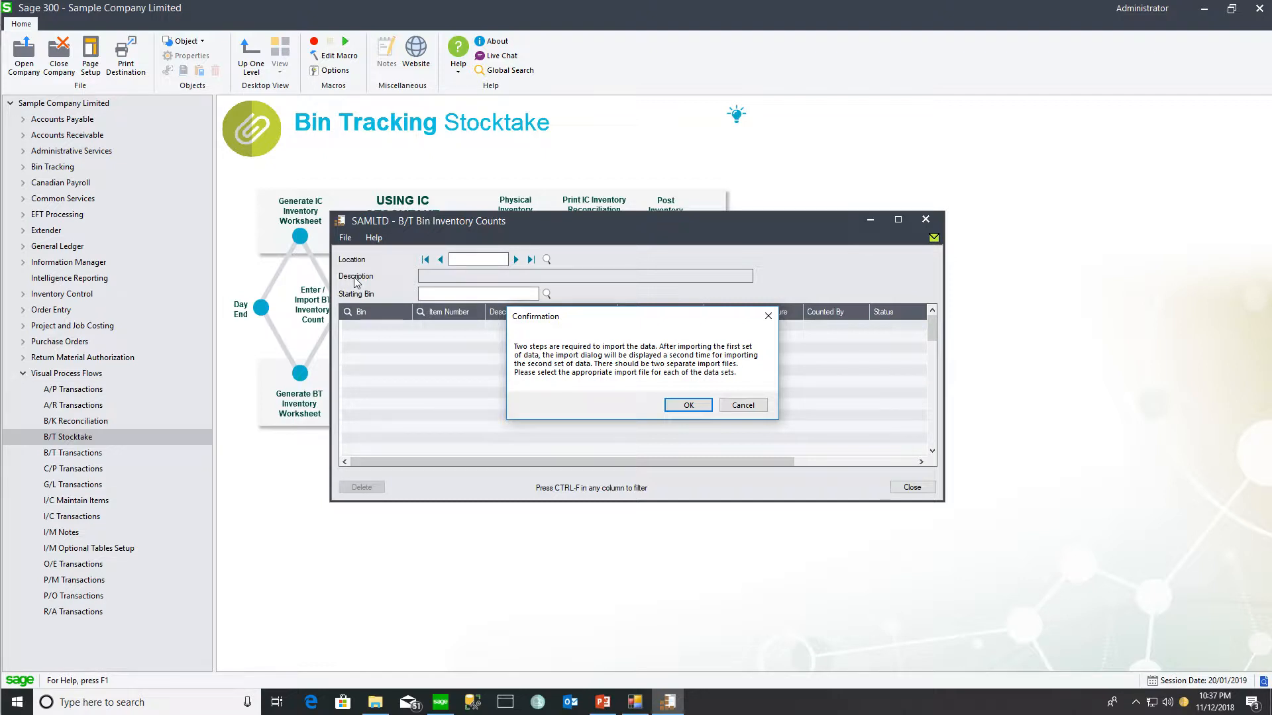
left_click(374, 705)
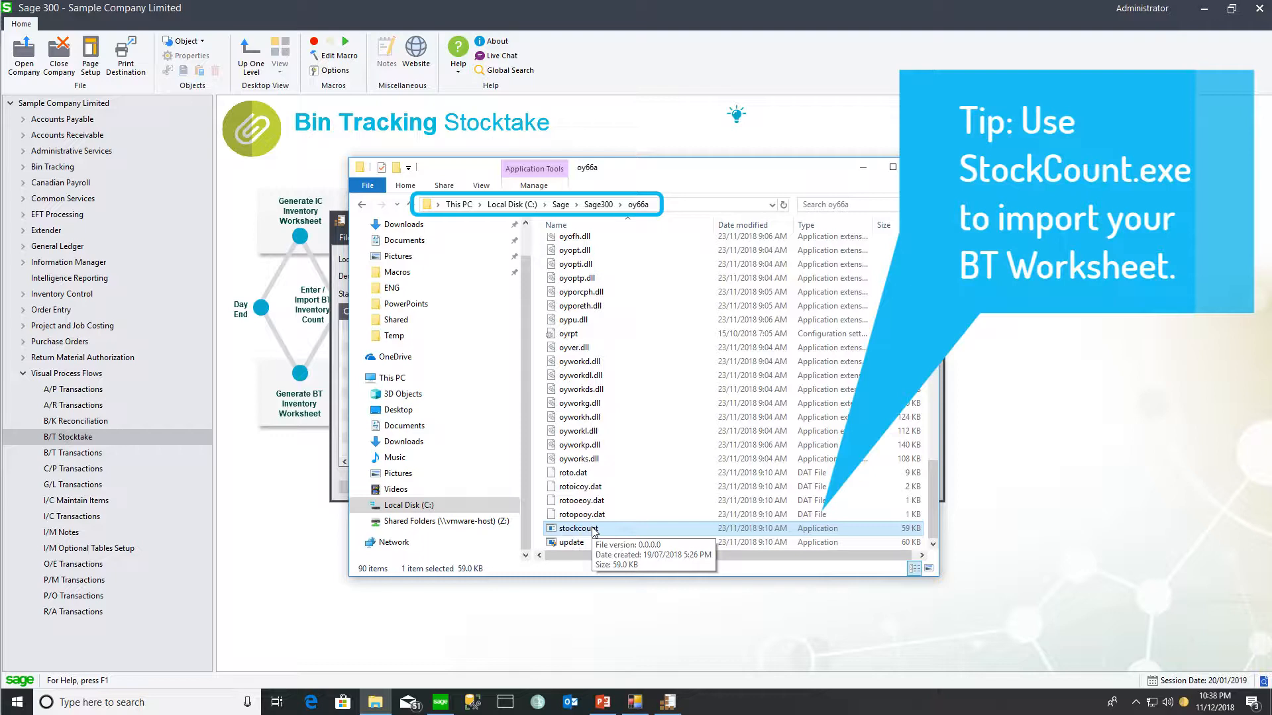
- Launch stockcount.exe and sign in to the company with the account password
double_click(578, 529)
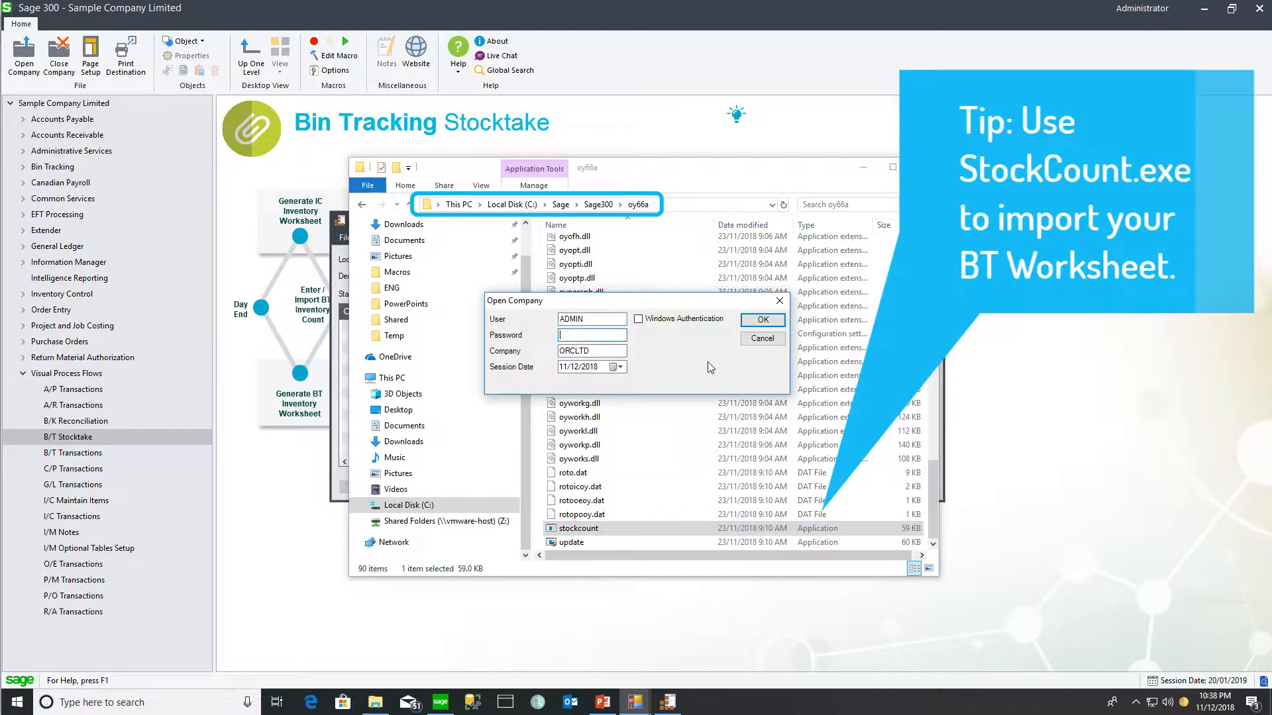
type("ADMIN")
key("Return")
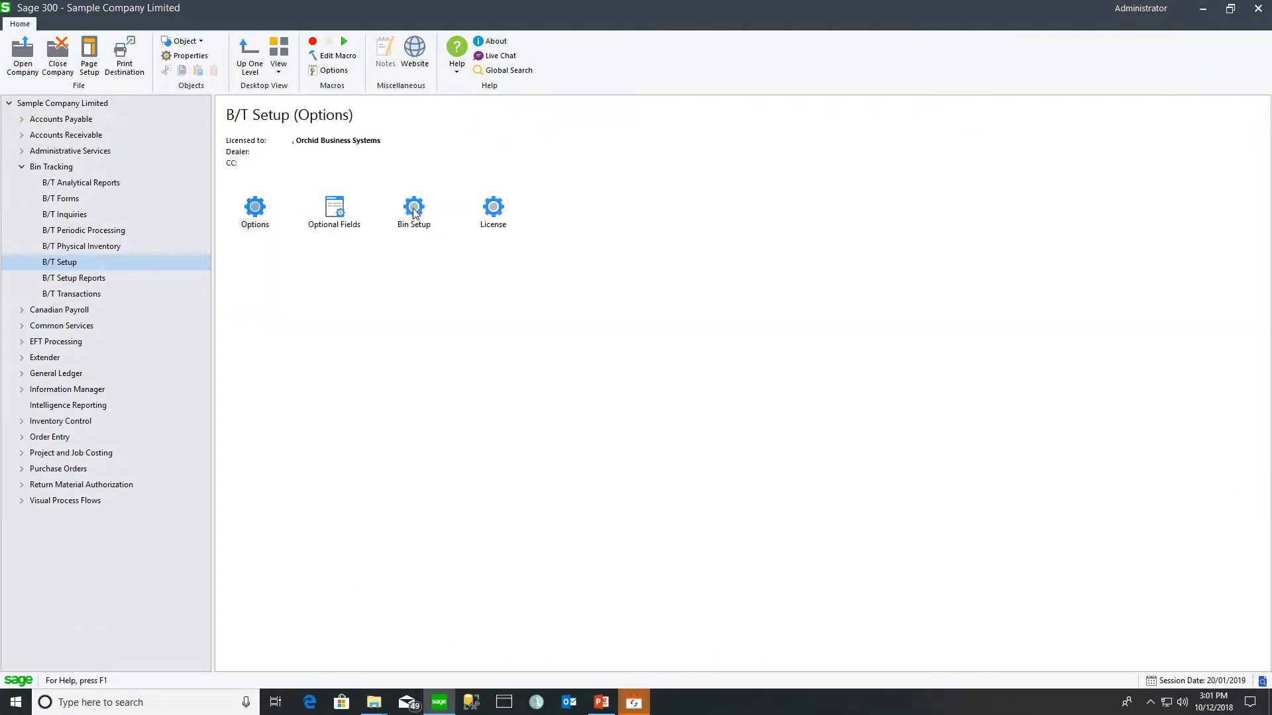
- Open Bin Setup for Location 1 and view the items in bins A010101, A010102 and A010103
double_click(414, 208)
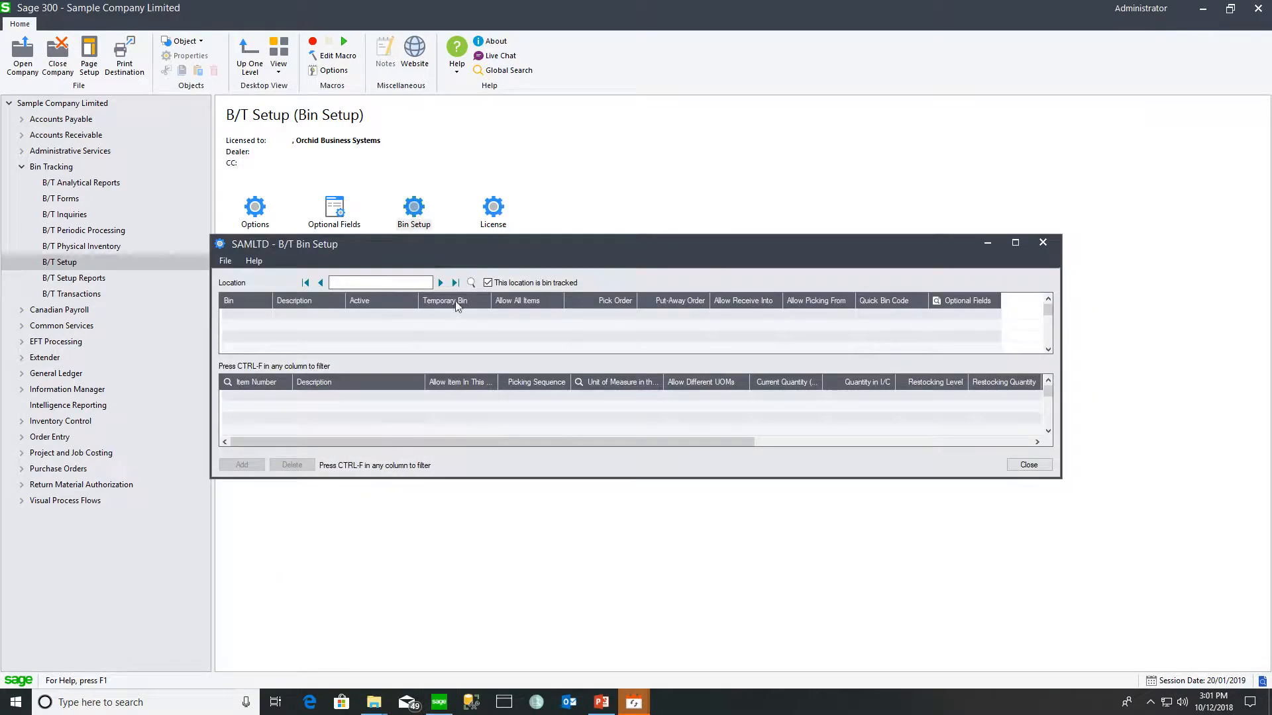
left_click(440, 284)
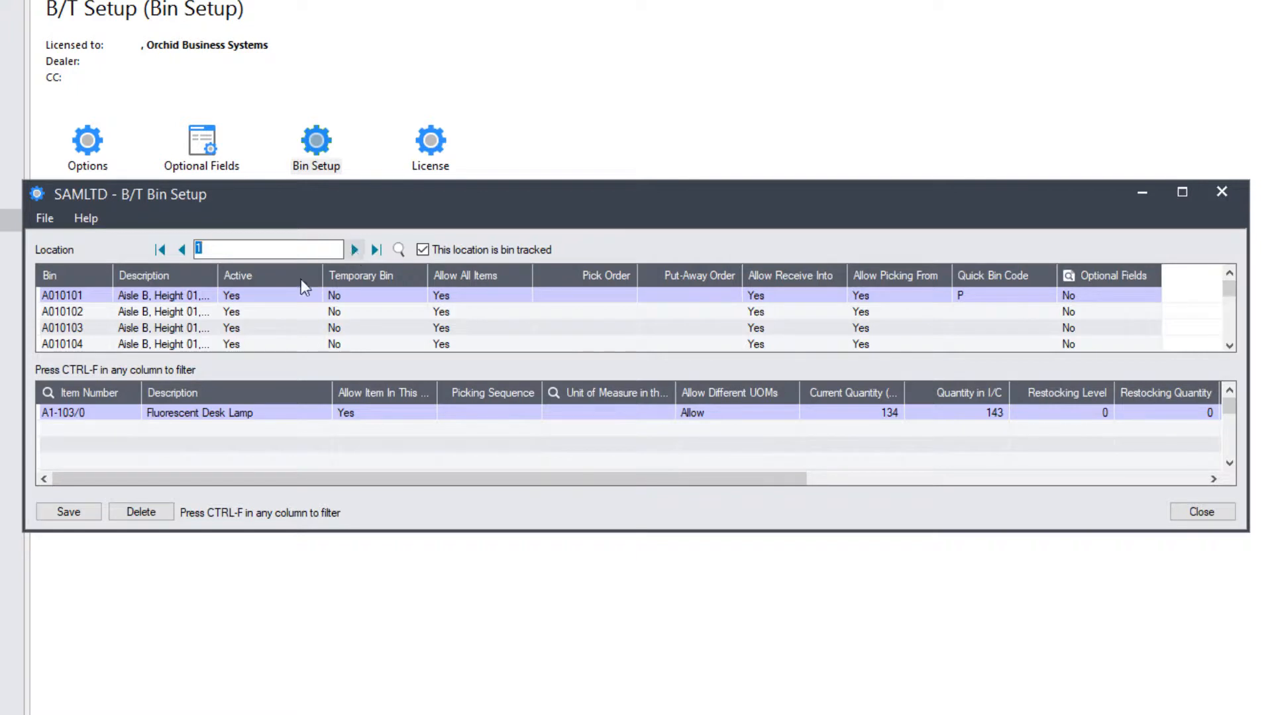
left_click(181, 297)
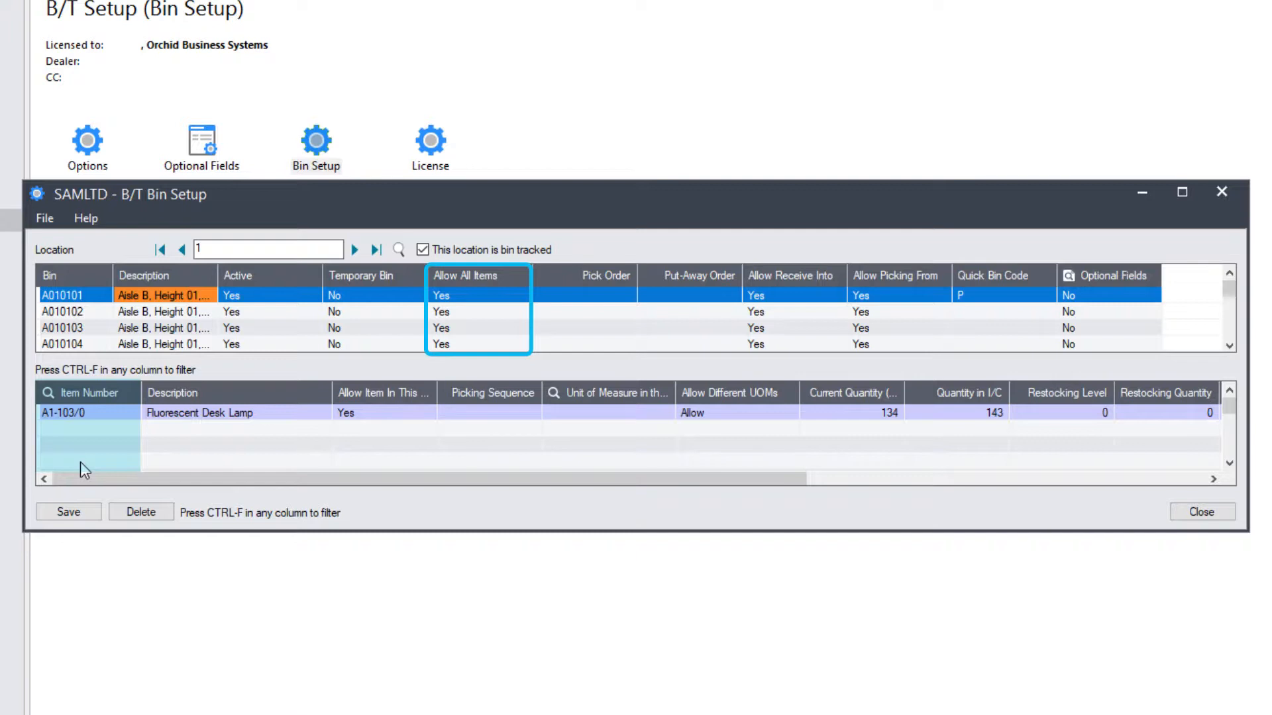
left_click(158, 310)
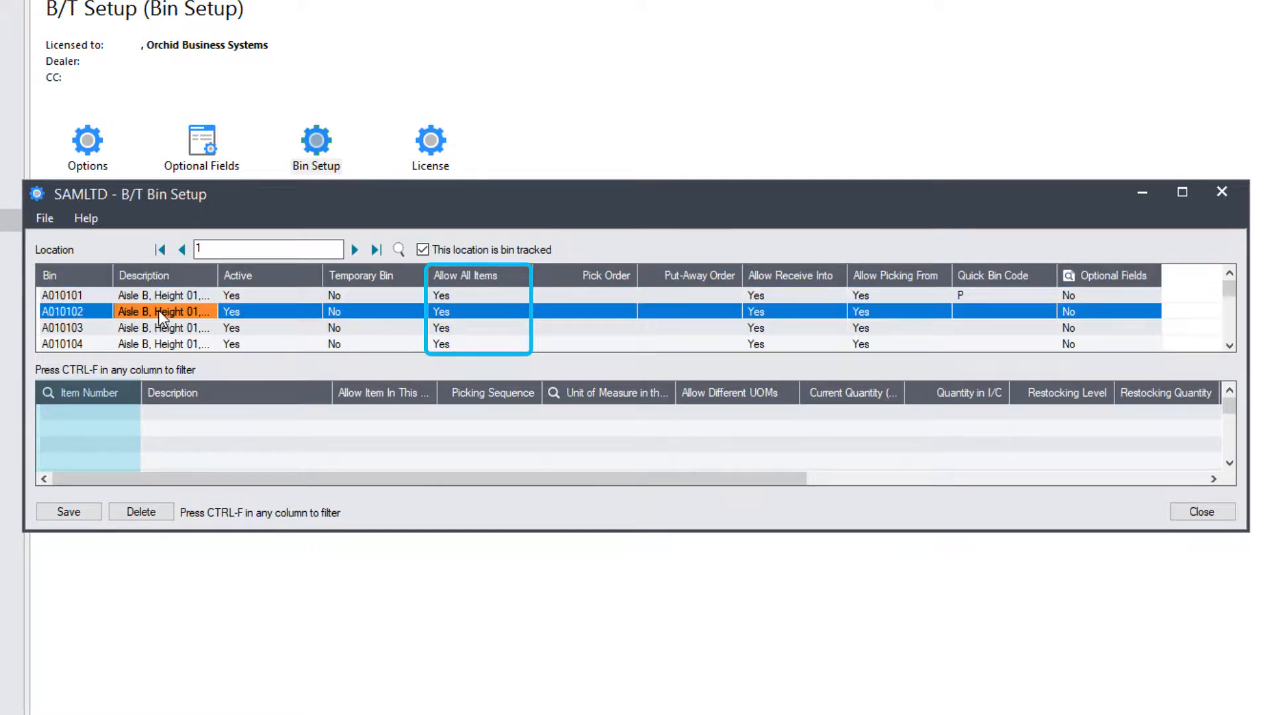
left_click(156, 328)
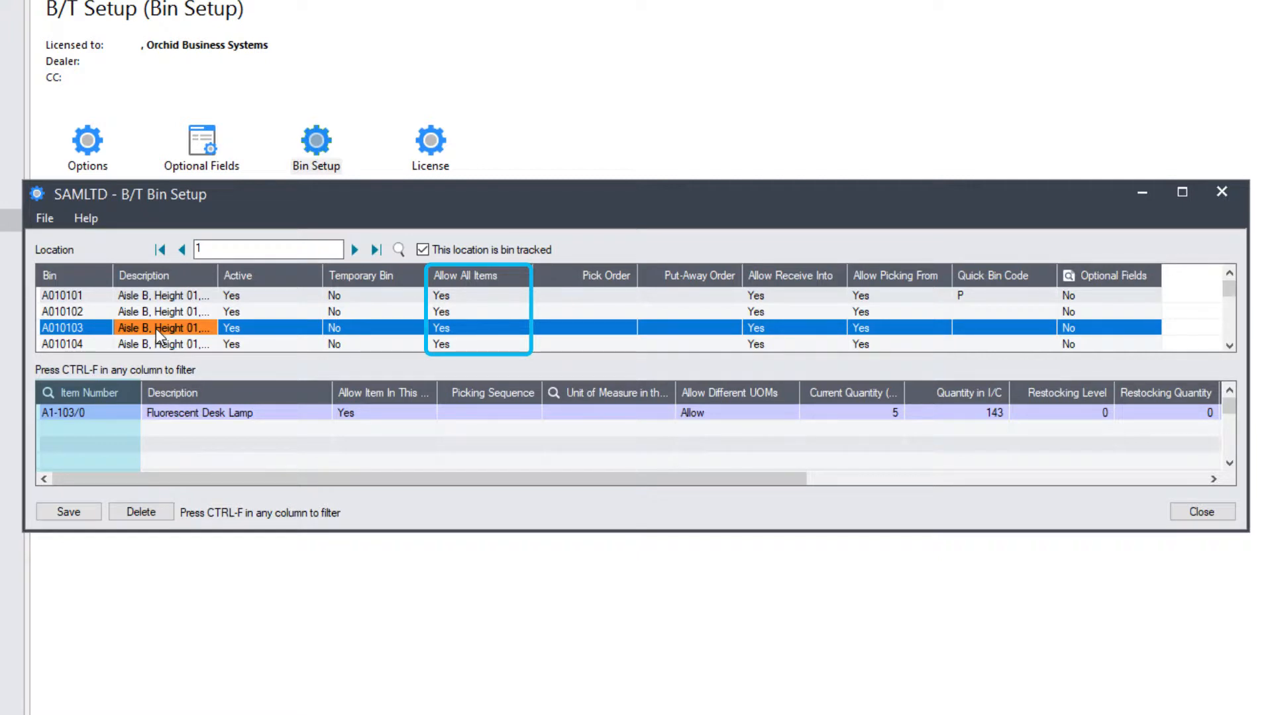
- Select the Fluorescent Desk Lamp A1-103/0 row, narrowing the Description column
left_click(86, 414)
left_click_drag(332, 392, 278, 392)
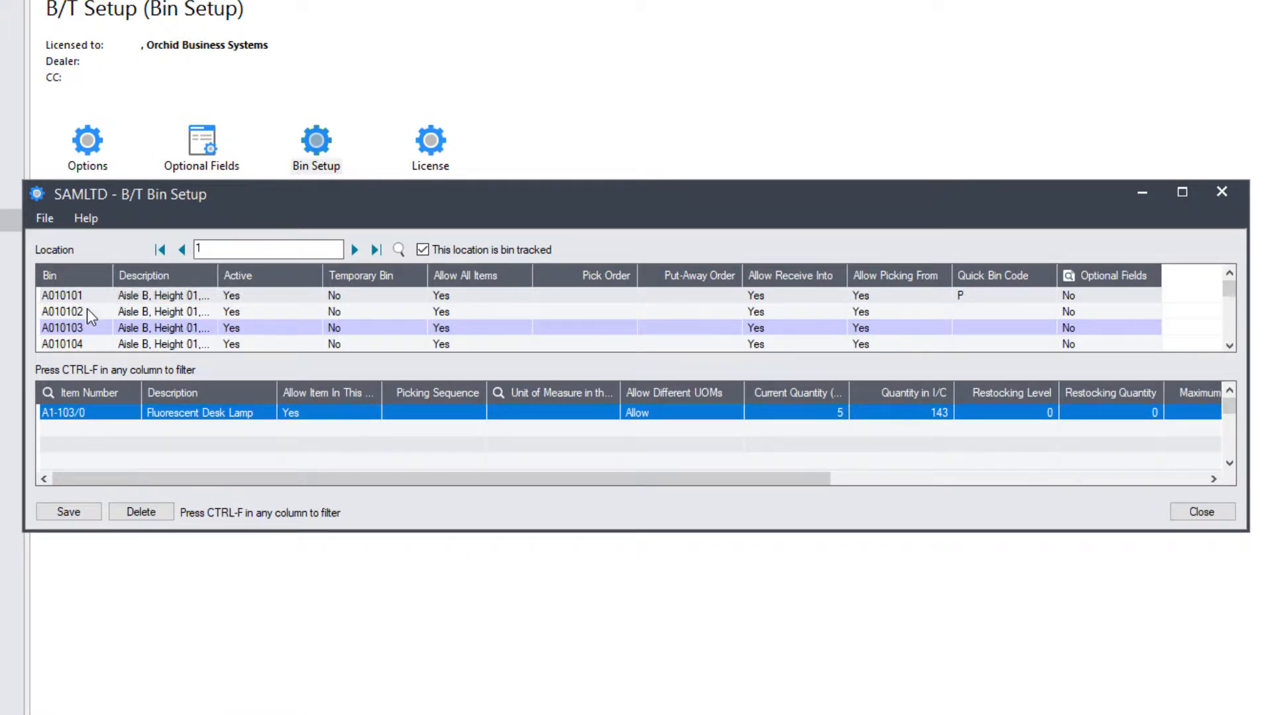
left_click(67, 417)
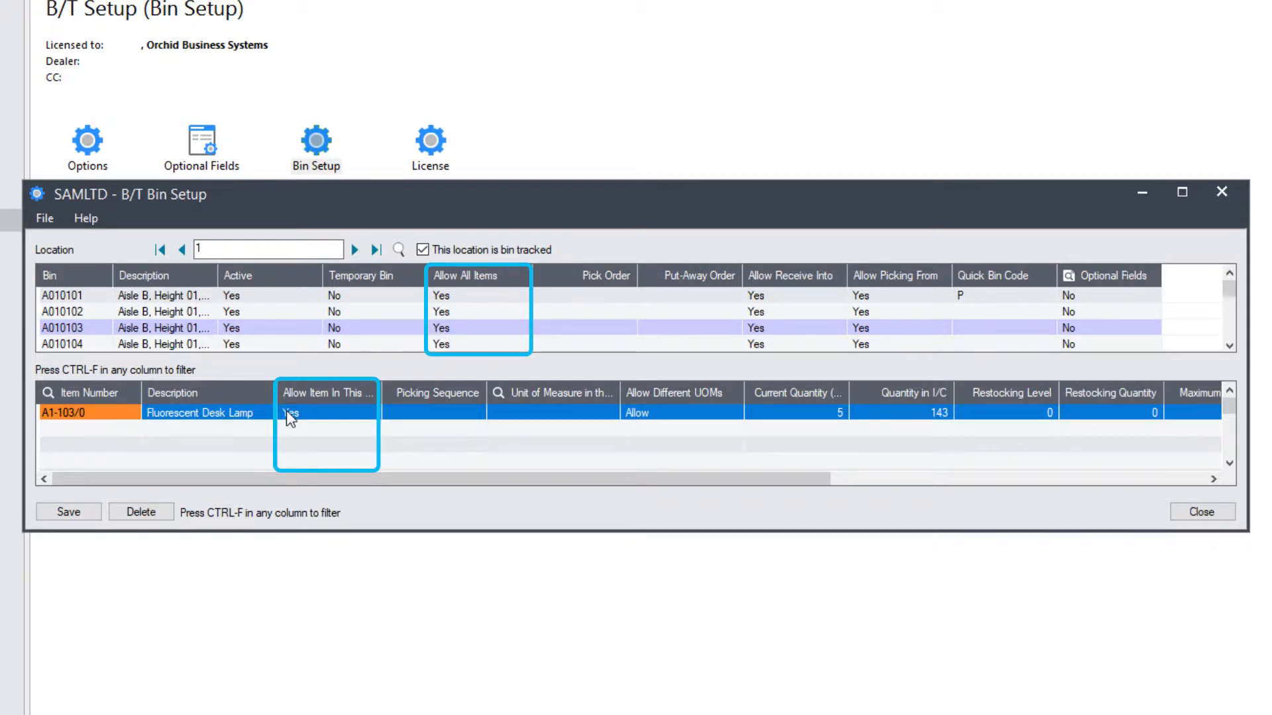
- Select the Picking Sequence and Allow Different UOMs cells for item A1-103/0
left_click(409, 413)
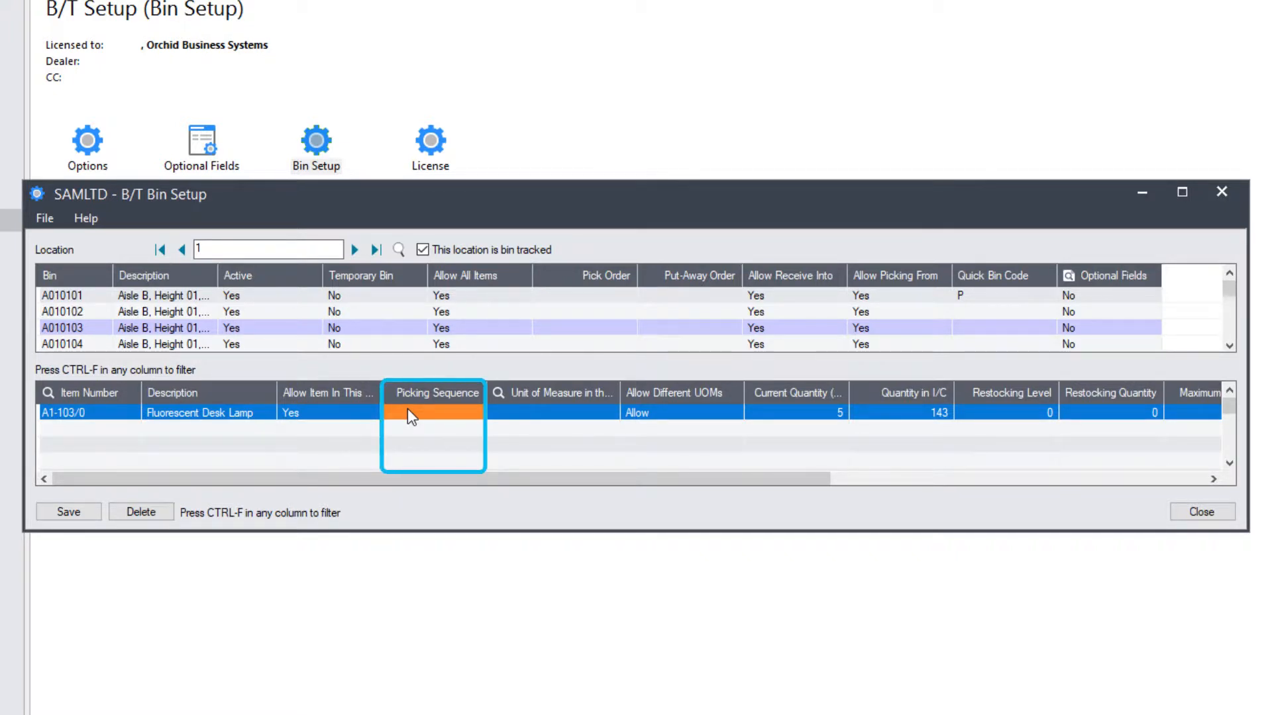
left_click(646, 412)
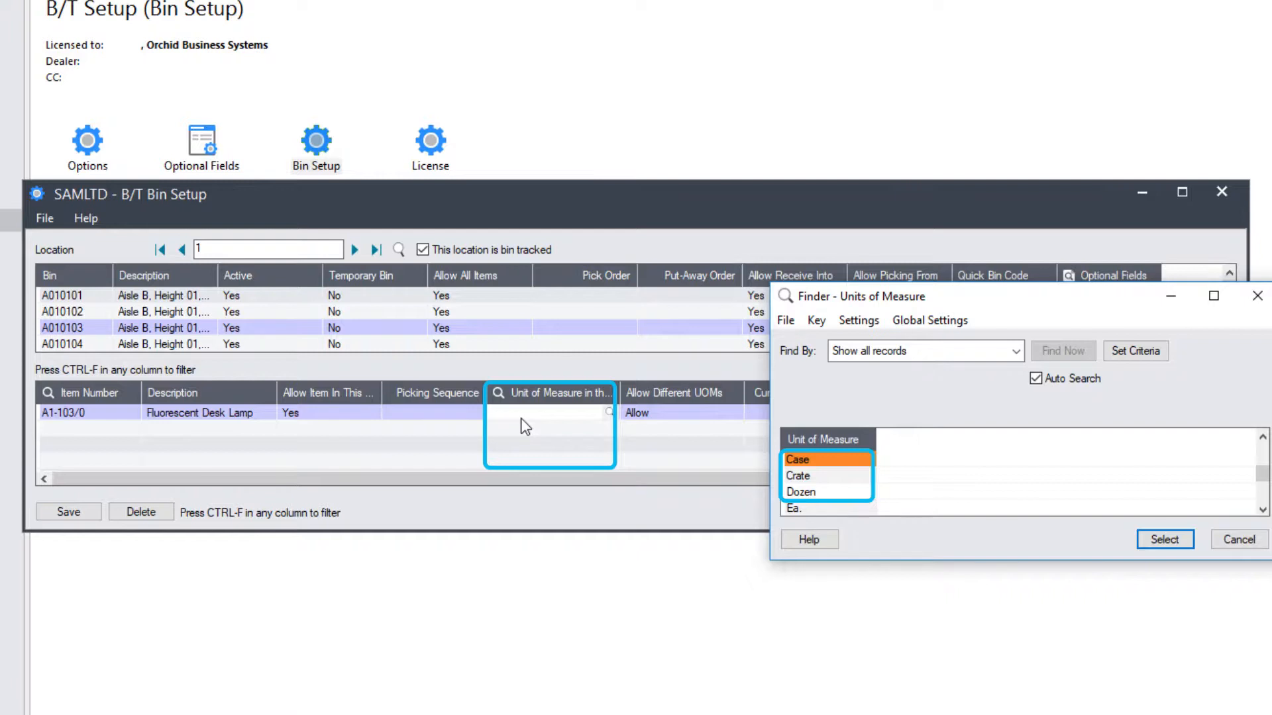
- Set the bin's unit of measure to Crate and Allow Different UOMs to Allow
left_click(816, 481)
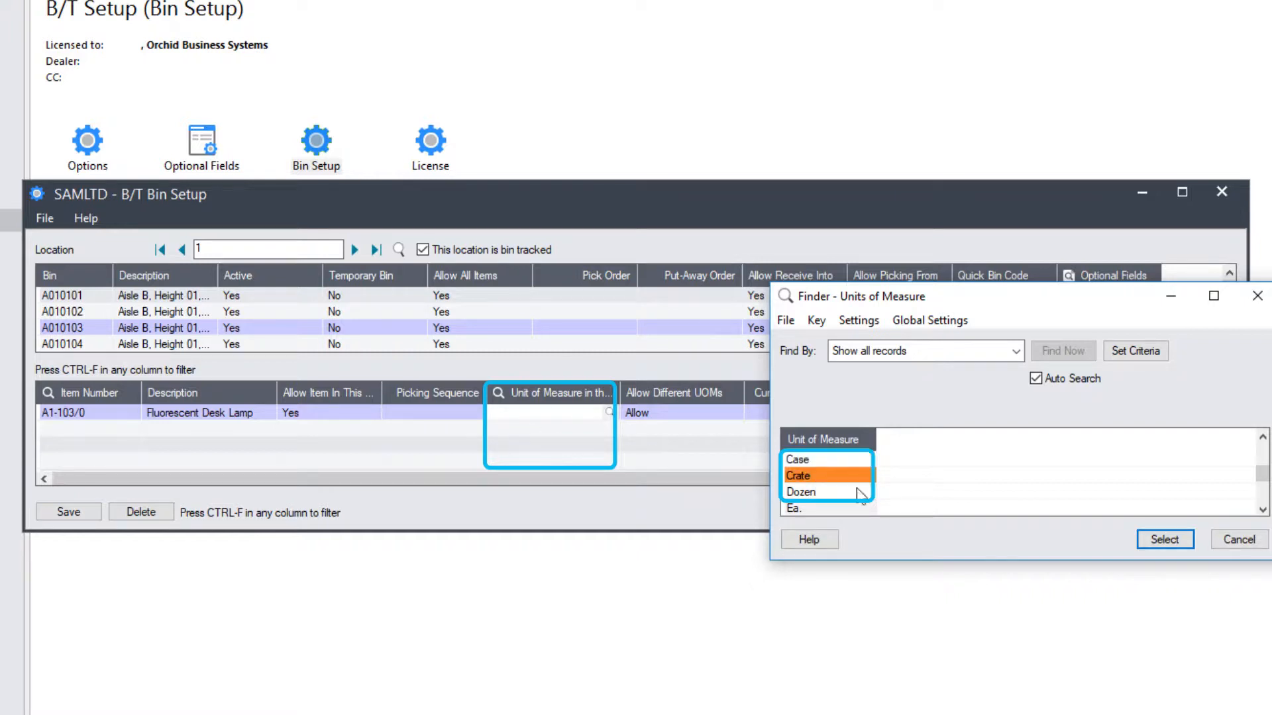
left_click(1165, 540)
key("Tab")
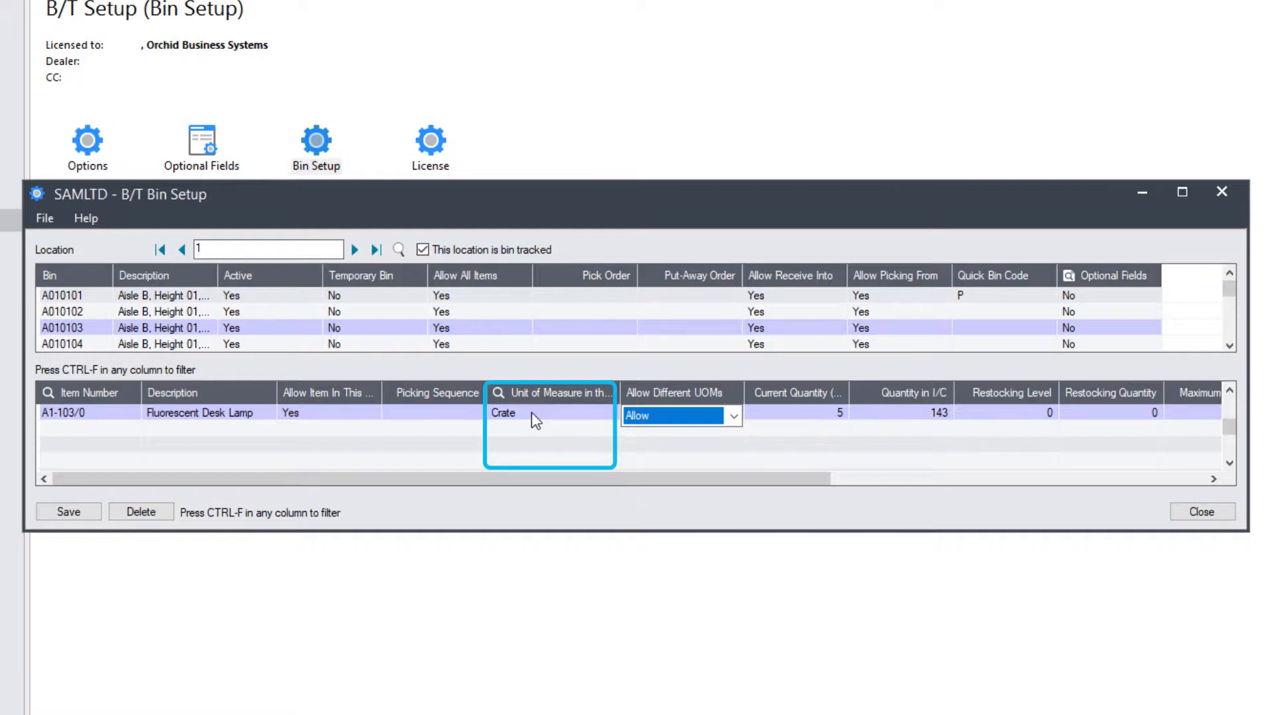
left_click(733, 415)
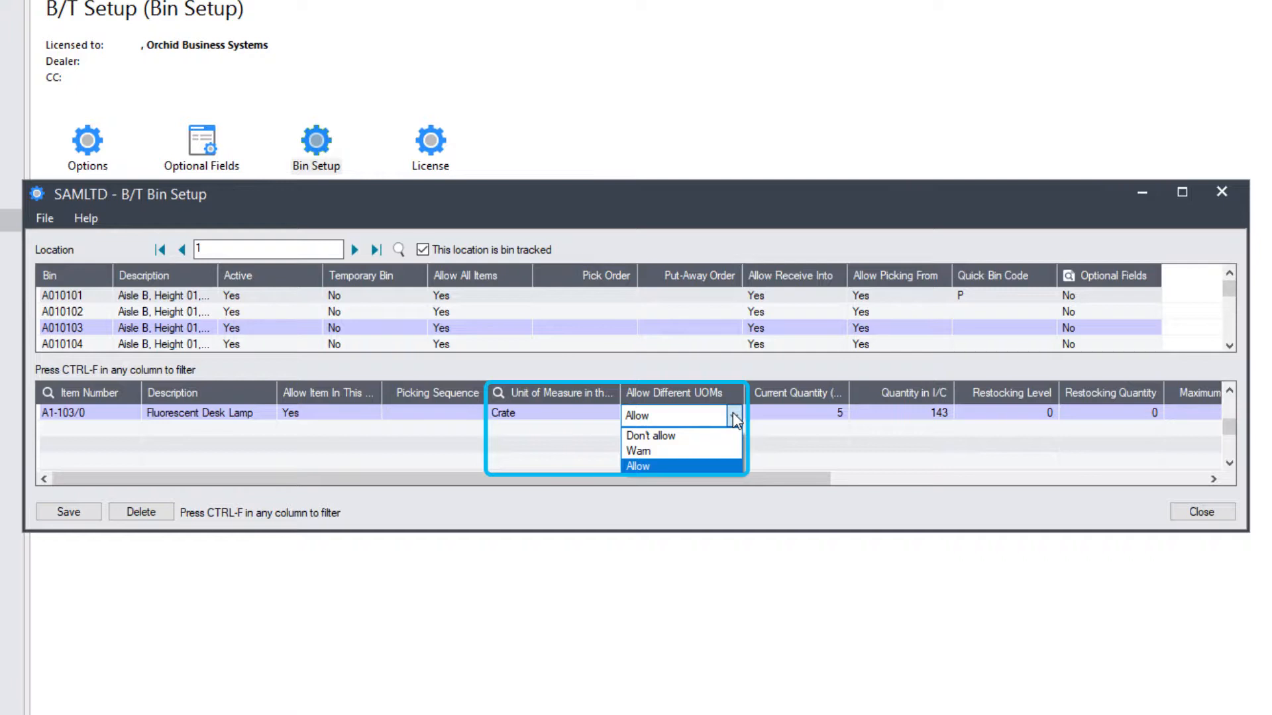
left_click(709, 467)
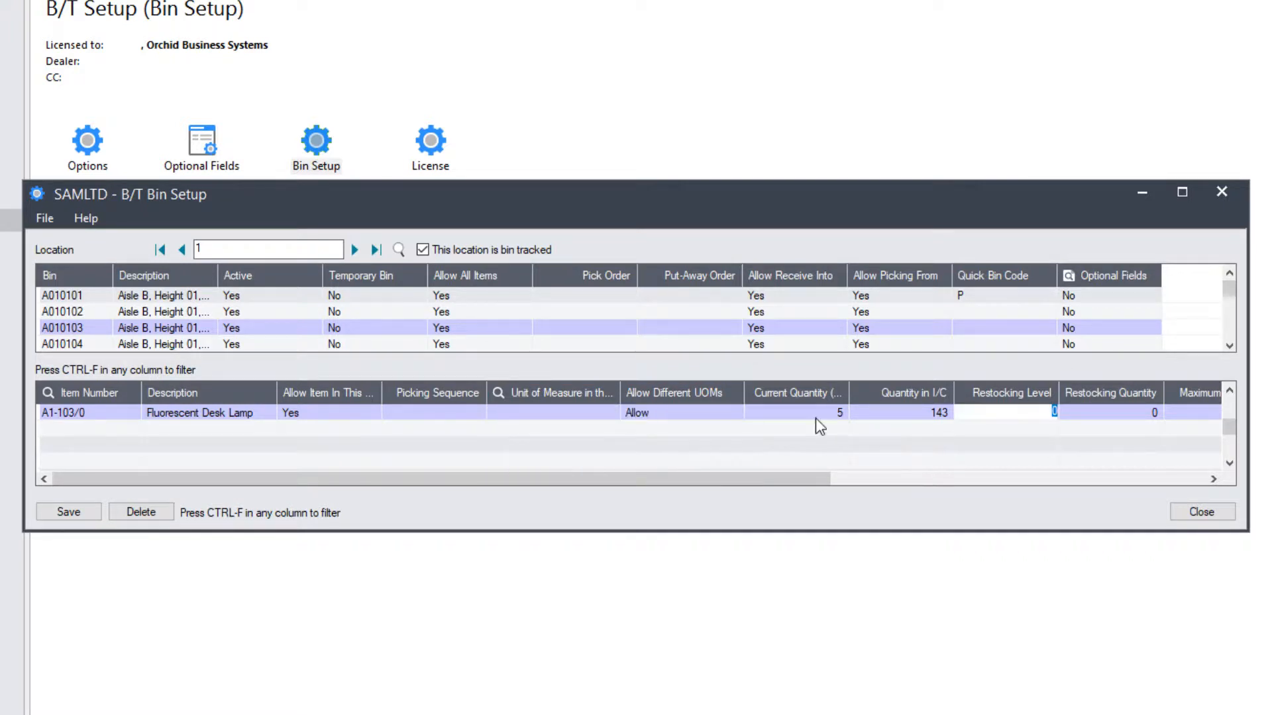
- Review A1-103/0's current bin quantity of 5 against Quantity in I/C of 143
left_click(817, 414)
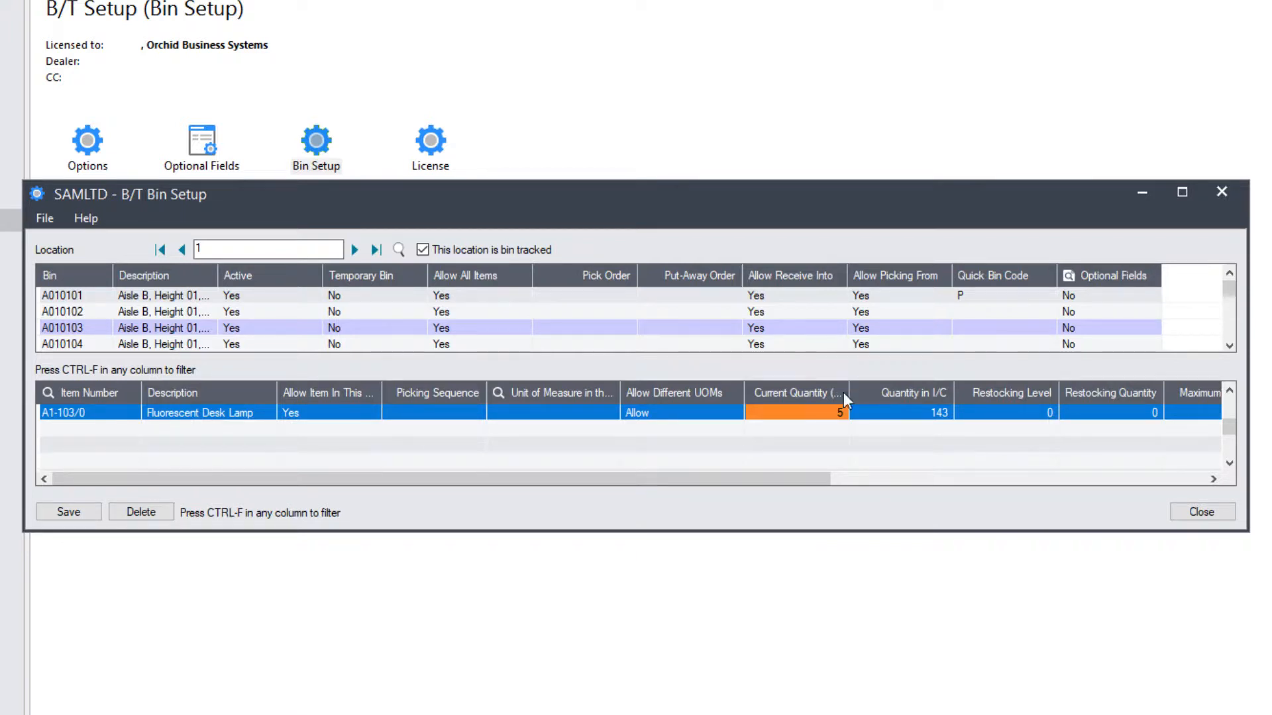
left_click(845, 477)
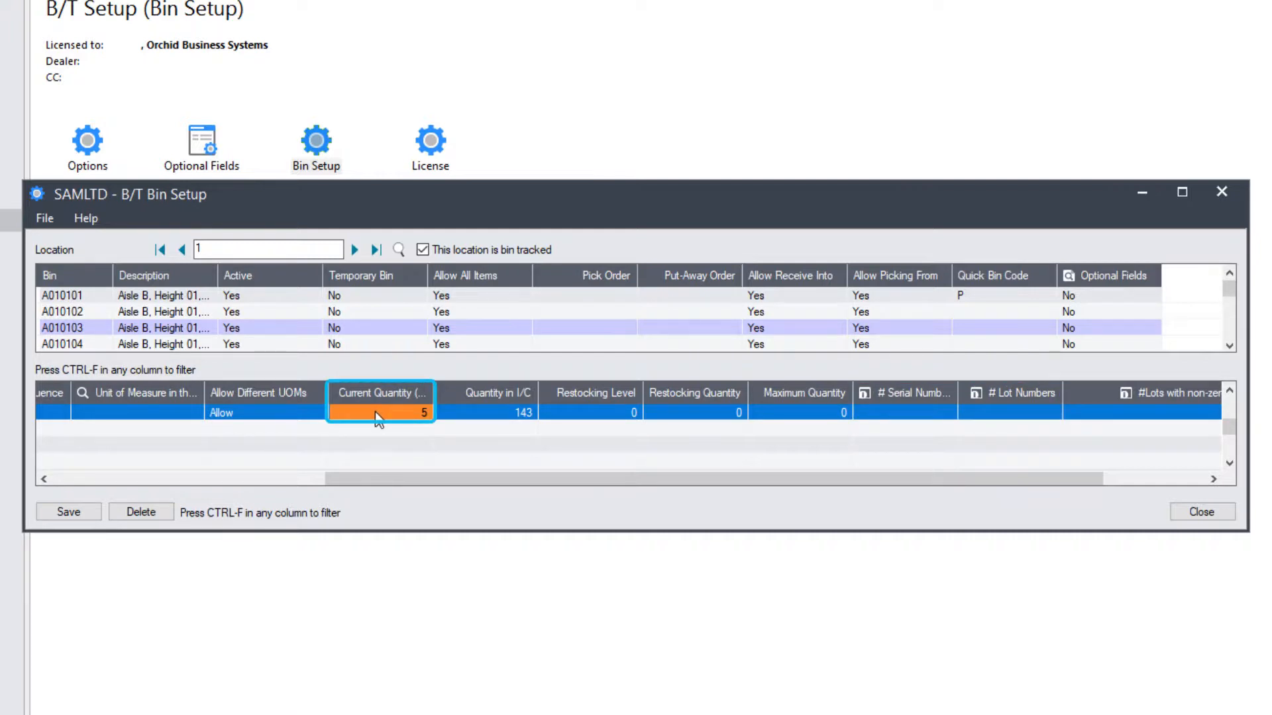
left_click(506, 411)
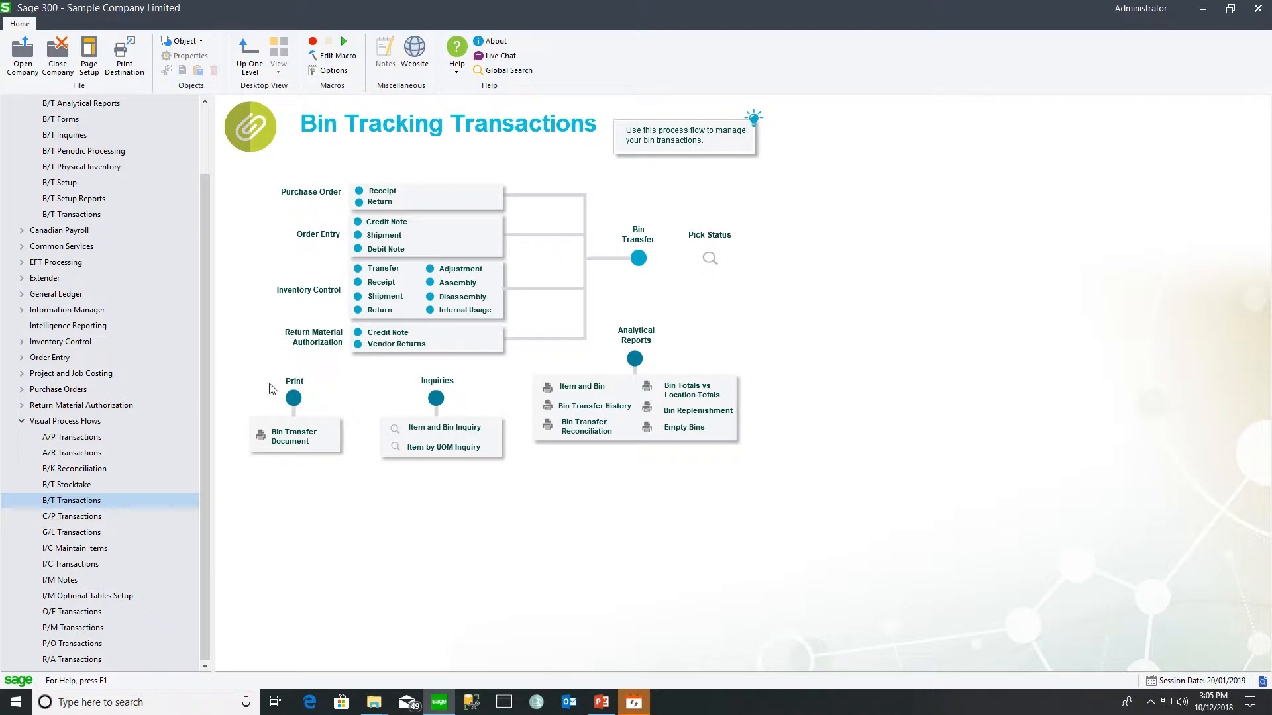
- Open Item and Bin Inquiry, widen it, and refresh for location range 1 to 1
left_click(453, 431)
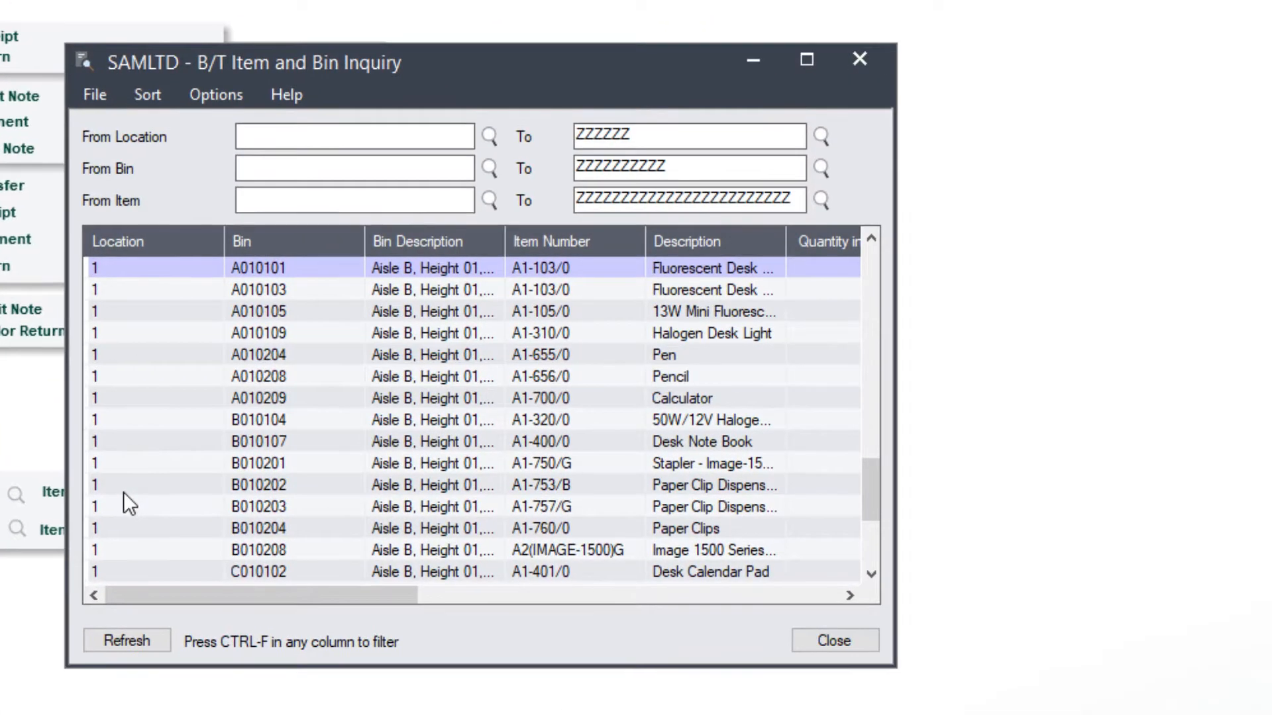
left_click_drag(896, 375, 1166, 375)
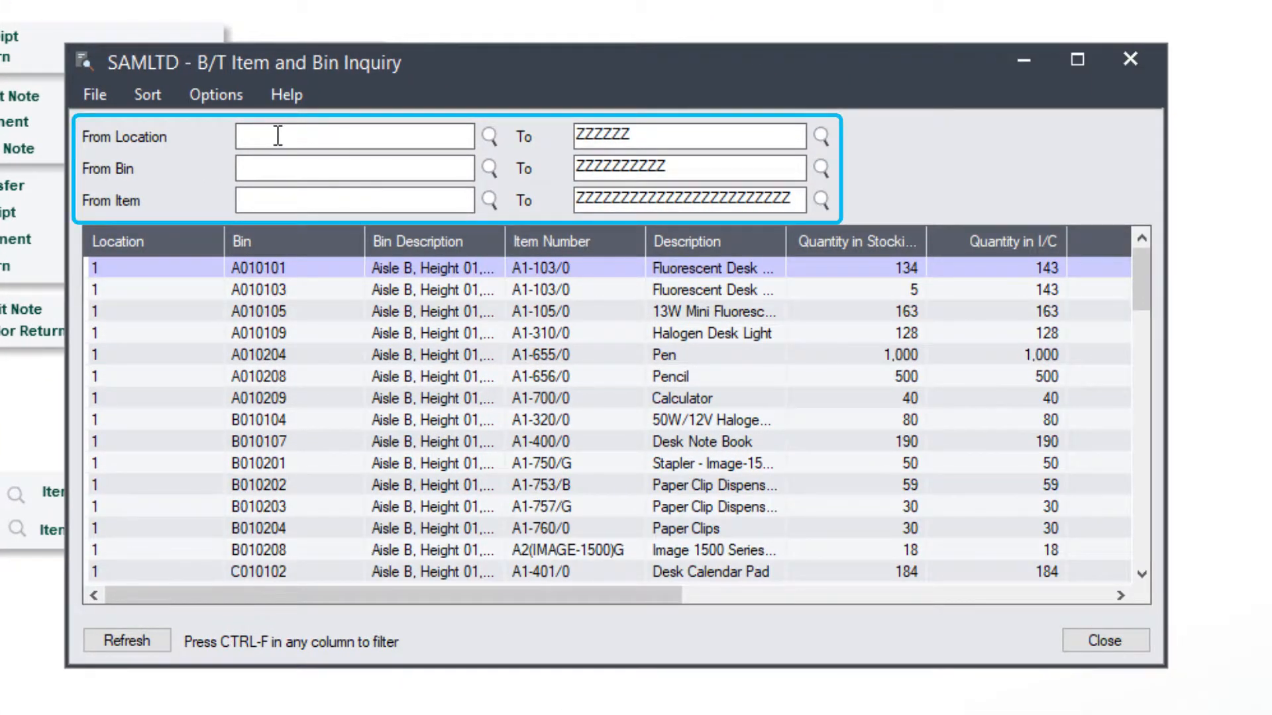
type("1")
key("Tab")
type("1")
left_click(129, 642)
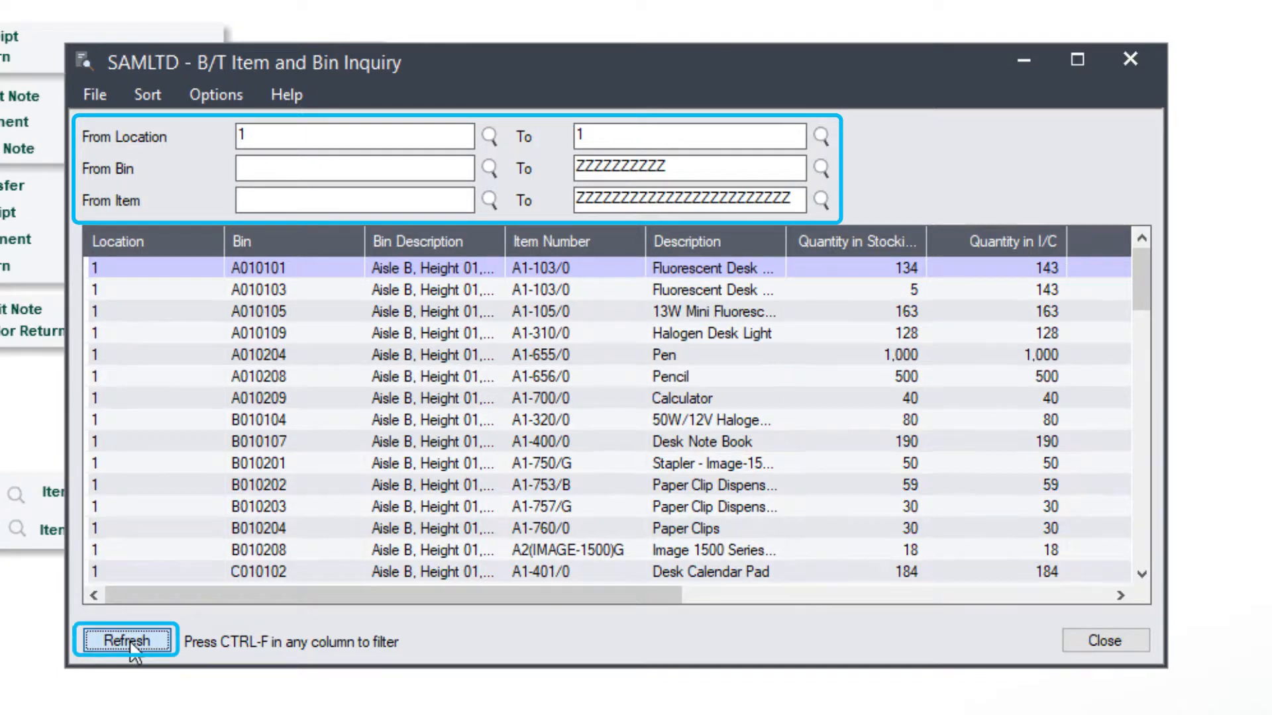
- Reset the upper location limit to ZZZZZZ and select the A1-103/0 item cell in the first bin row
left_click_drag(584, 135, 523, 135)
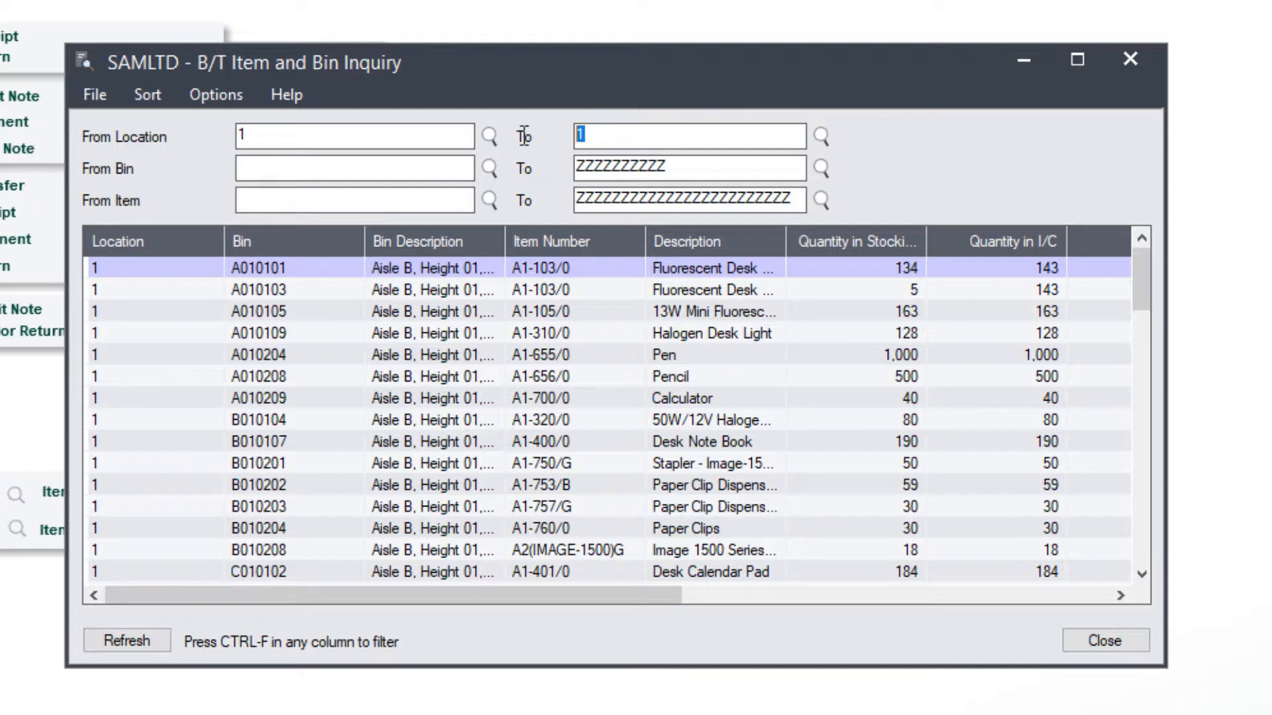
type("ZZZZZZ")
key("Tab")
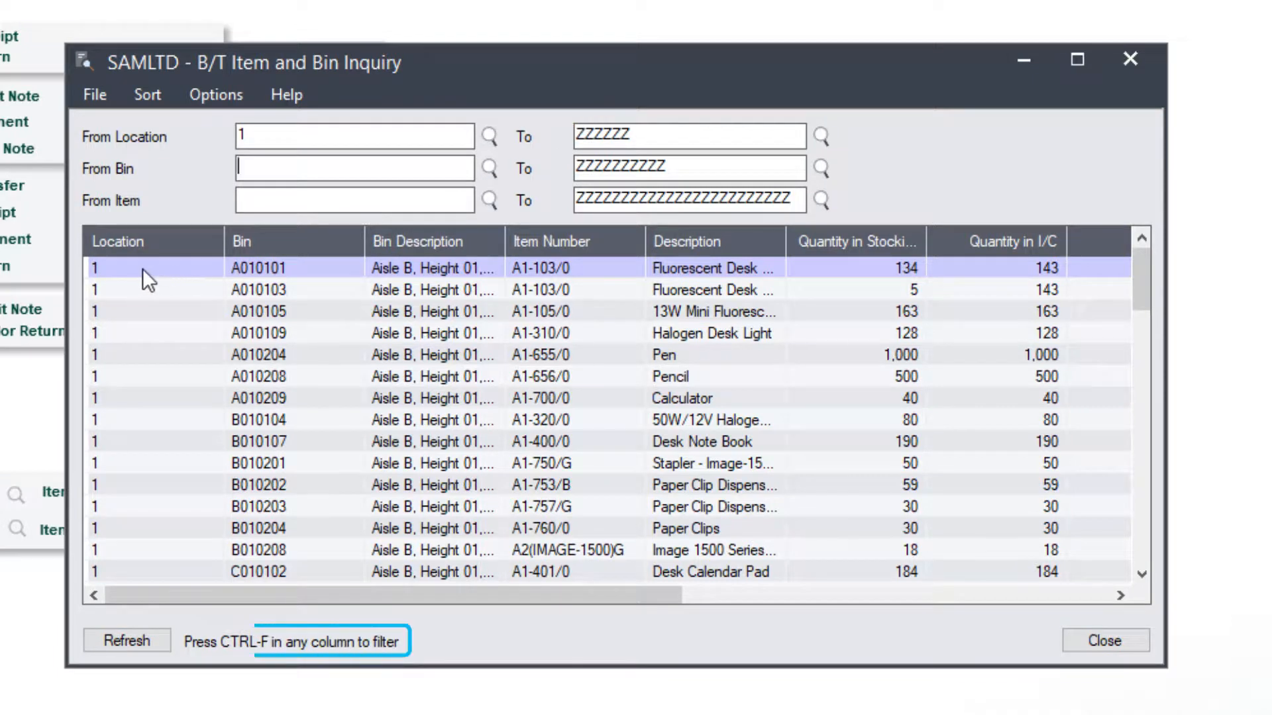
left_click(120, 276)
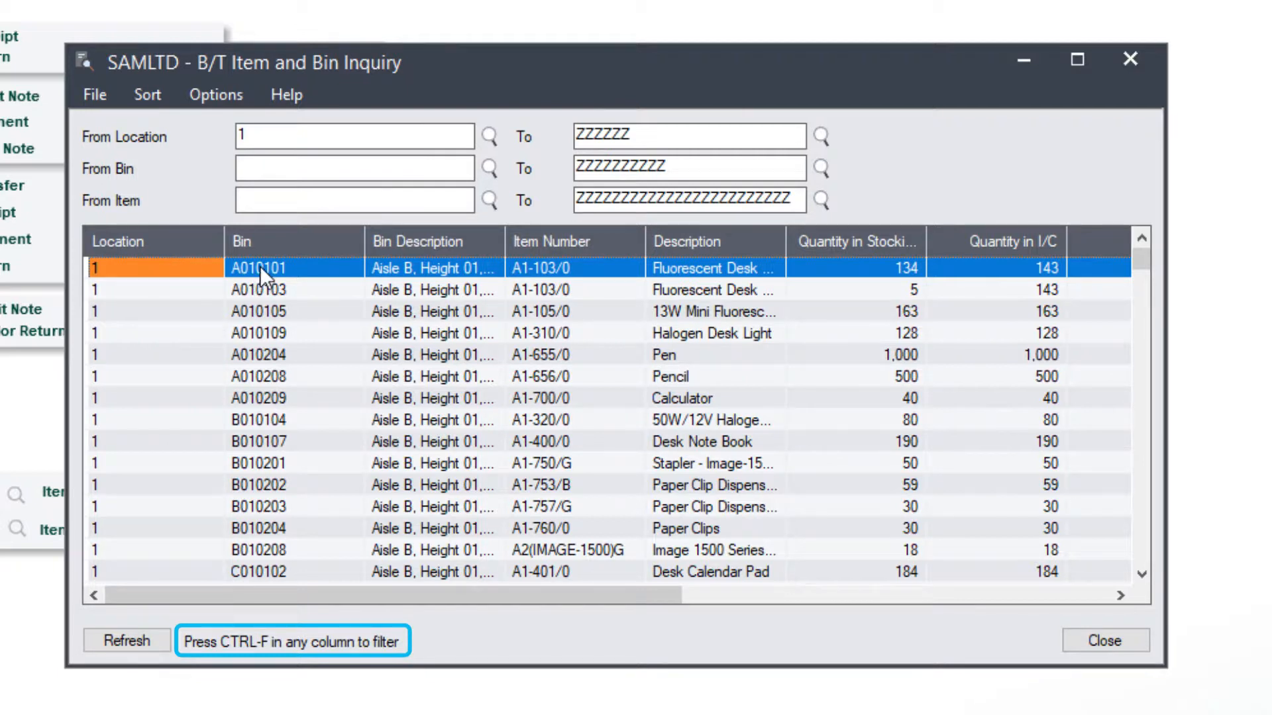
left_click(574, 269)
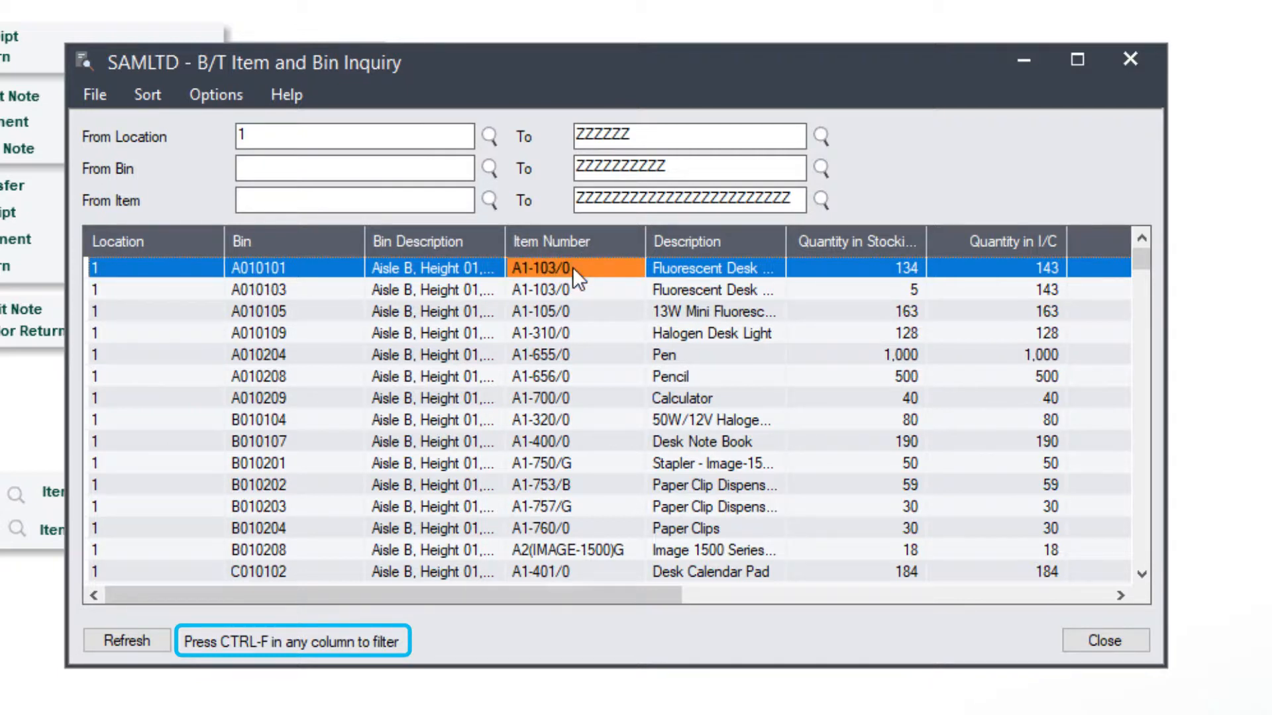
- Filter the inquiry to Item Number A1-103/0 and review its bin rows, quantities and Variance
key("ctrl+f")
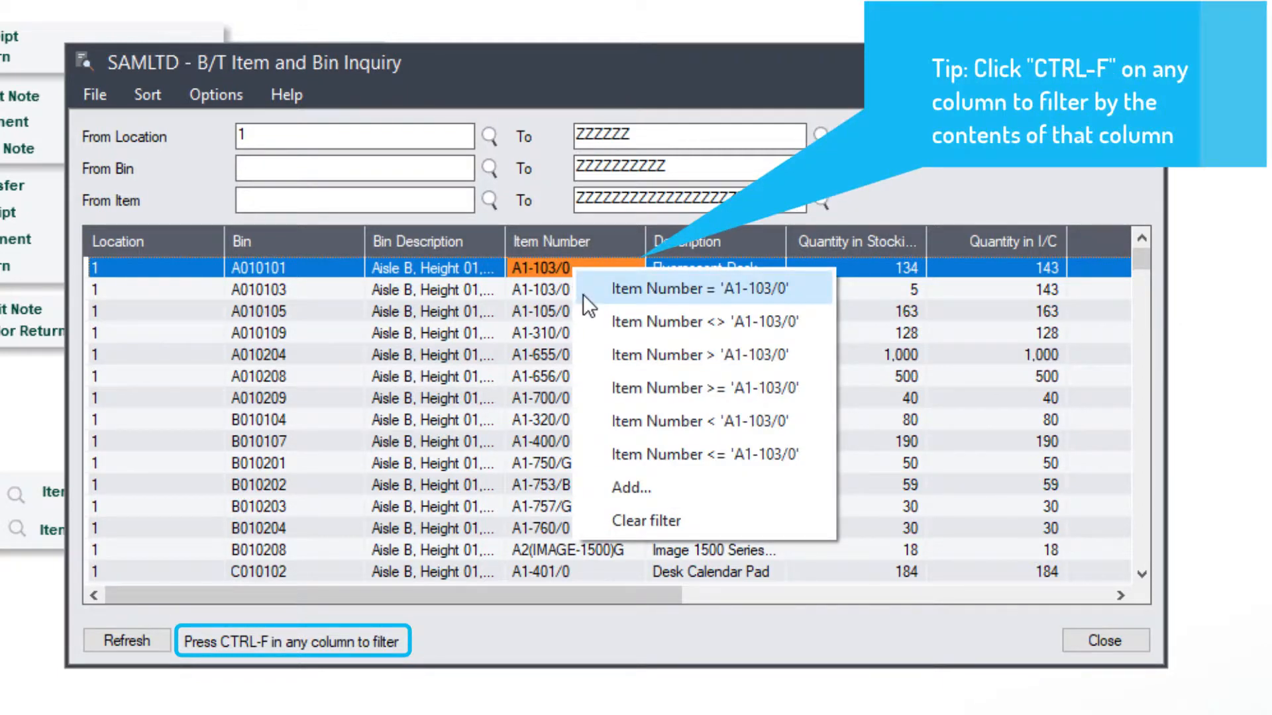
left_click(583, 294)
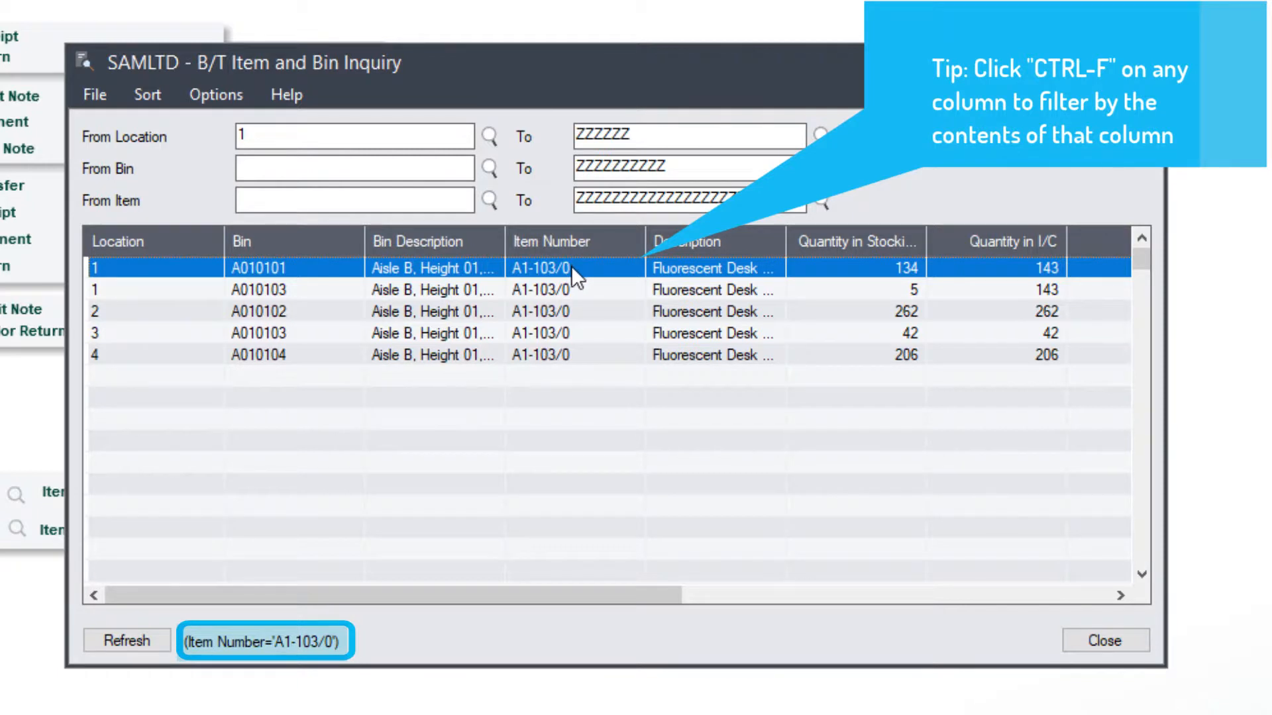
left_click(567, 290)
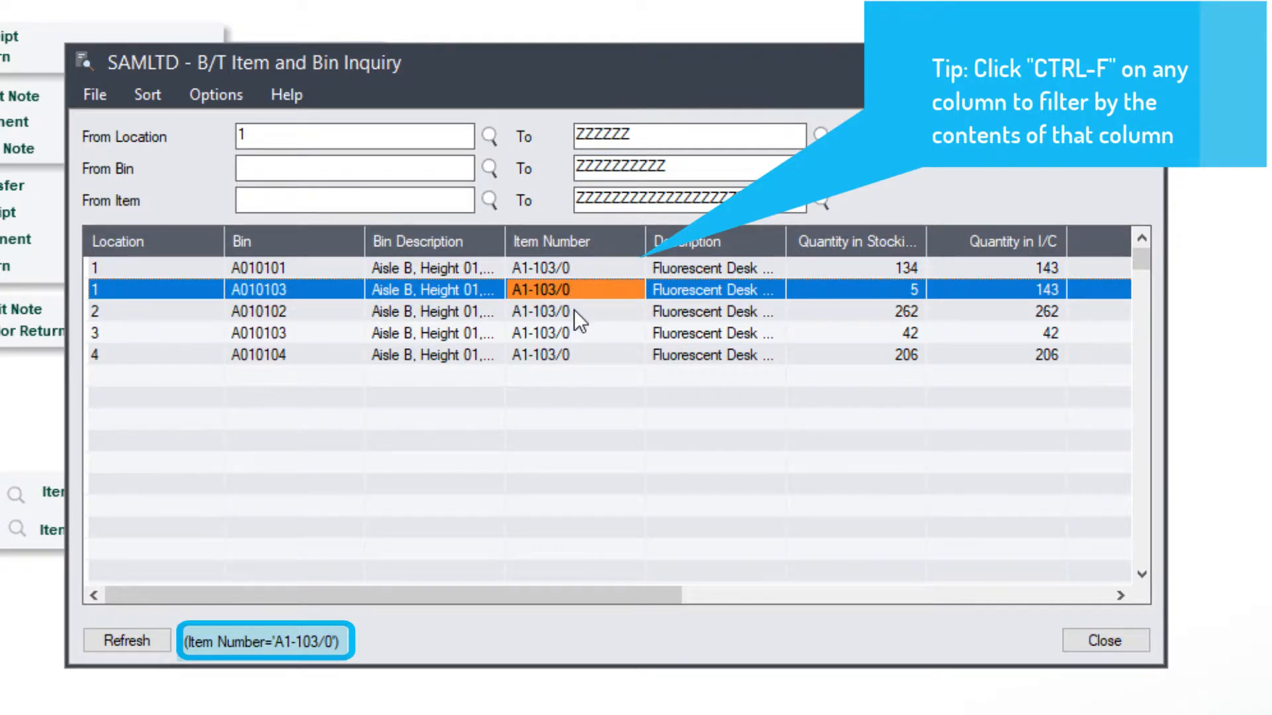
left_click(574, 310)
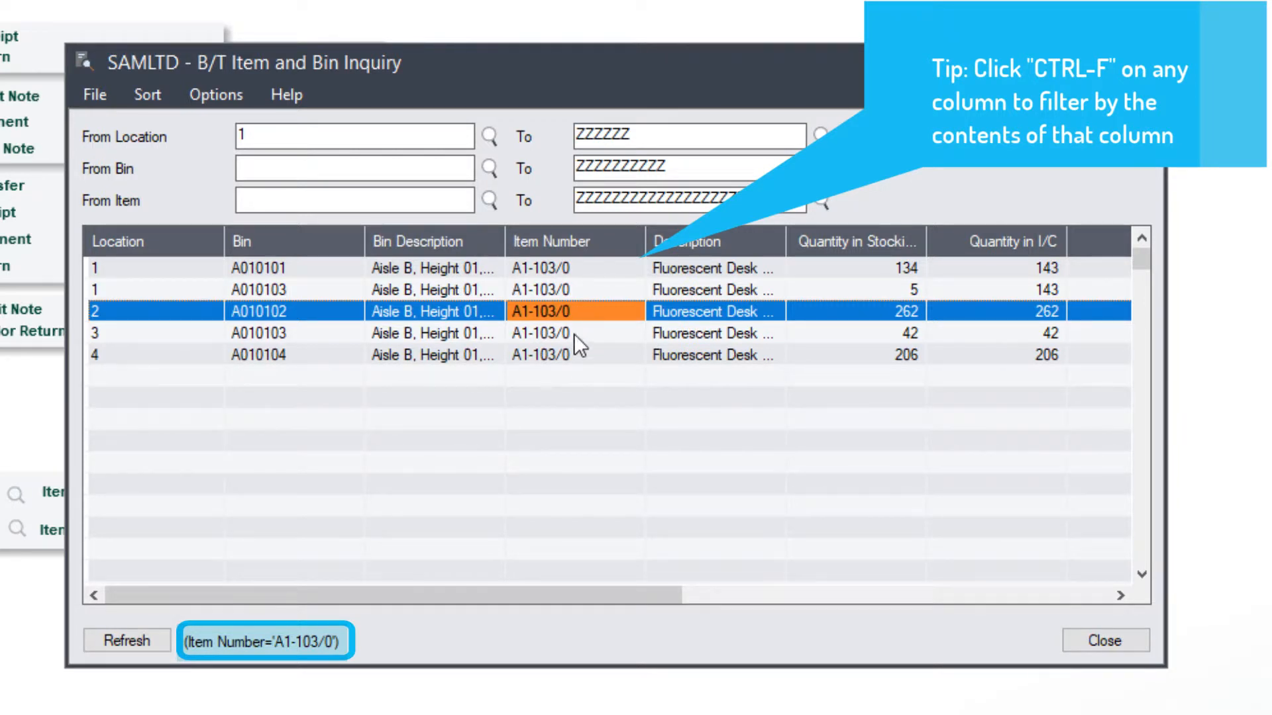
left_click(574, 333)
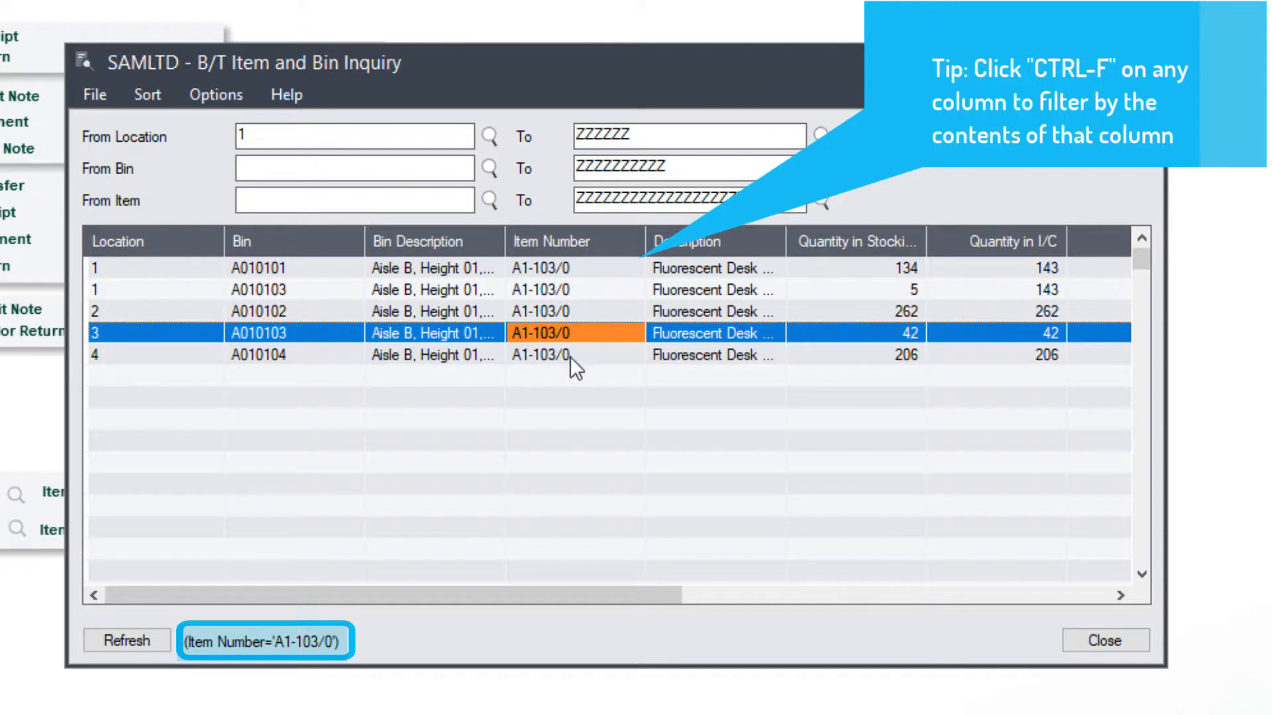
left_click(570, 356)
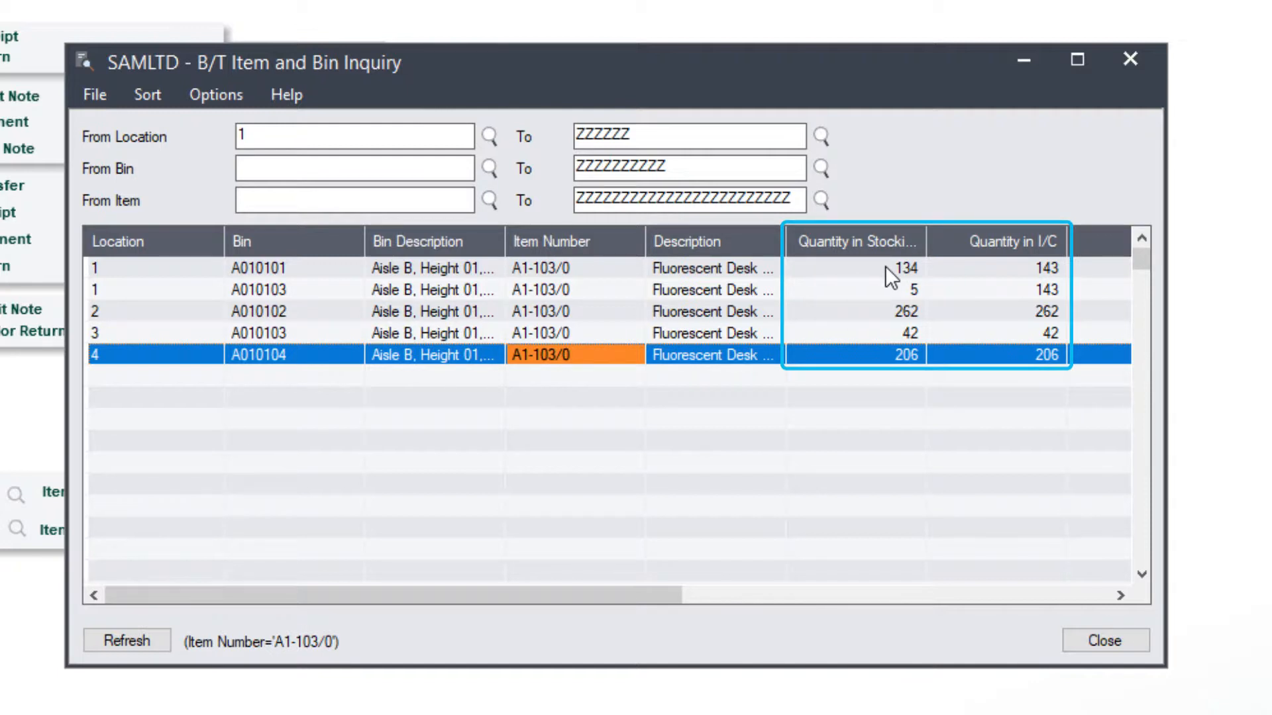
left_click(914, 292)
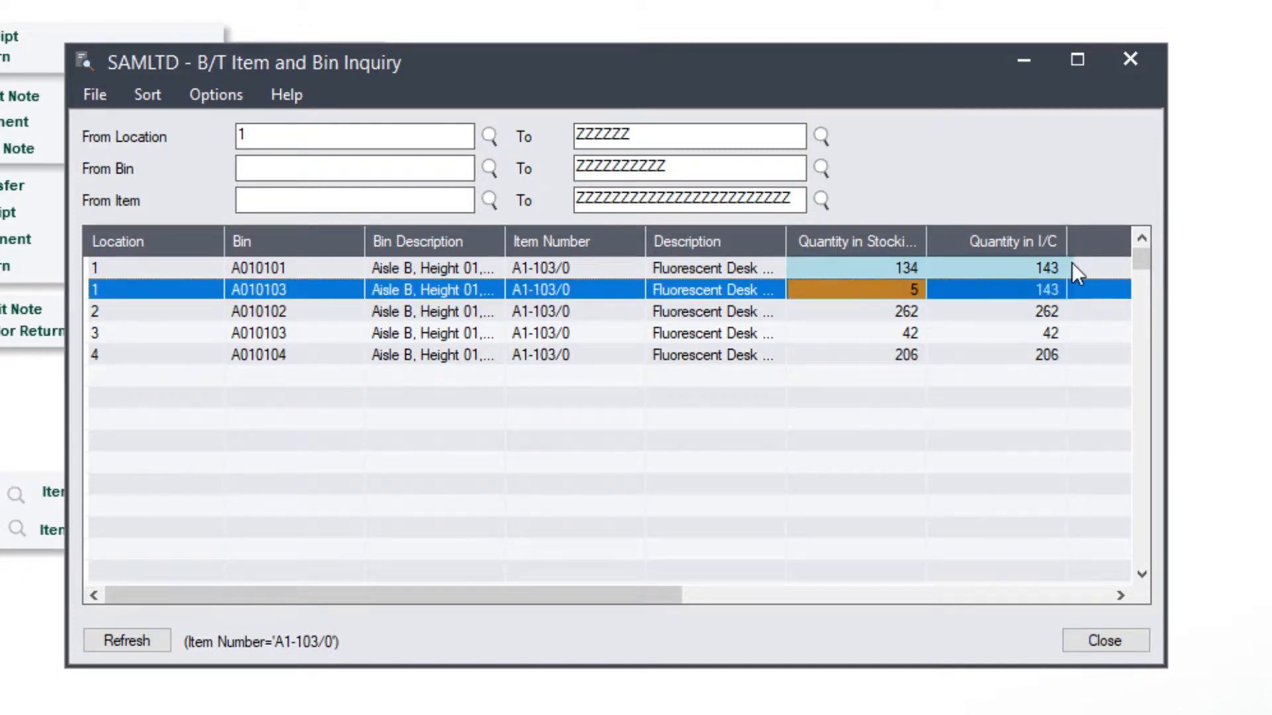
left_click_drag(637, 596, 777, 608)
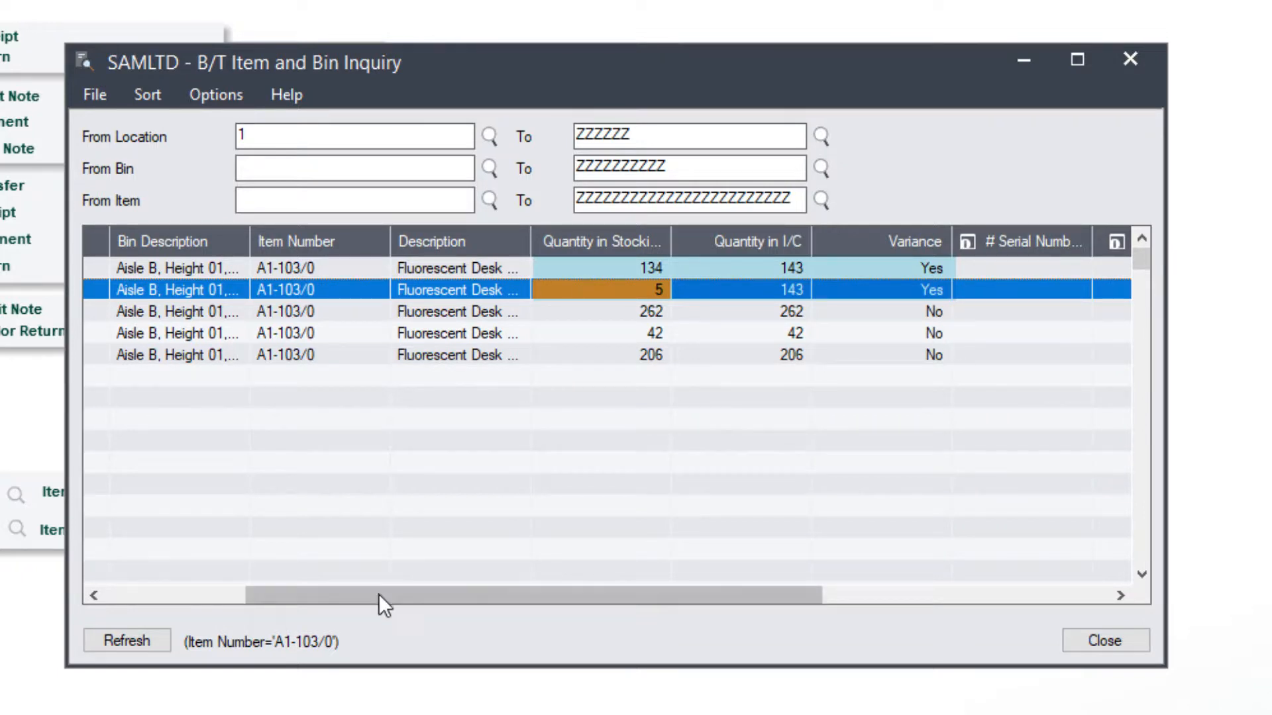
left_click_drag(379, 594, 233, 600)
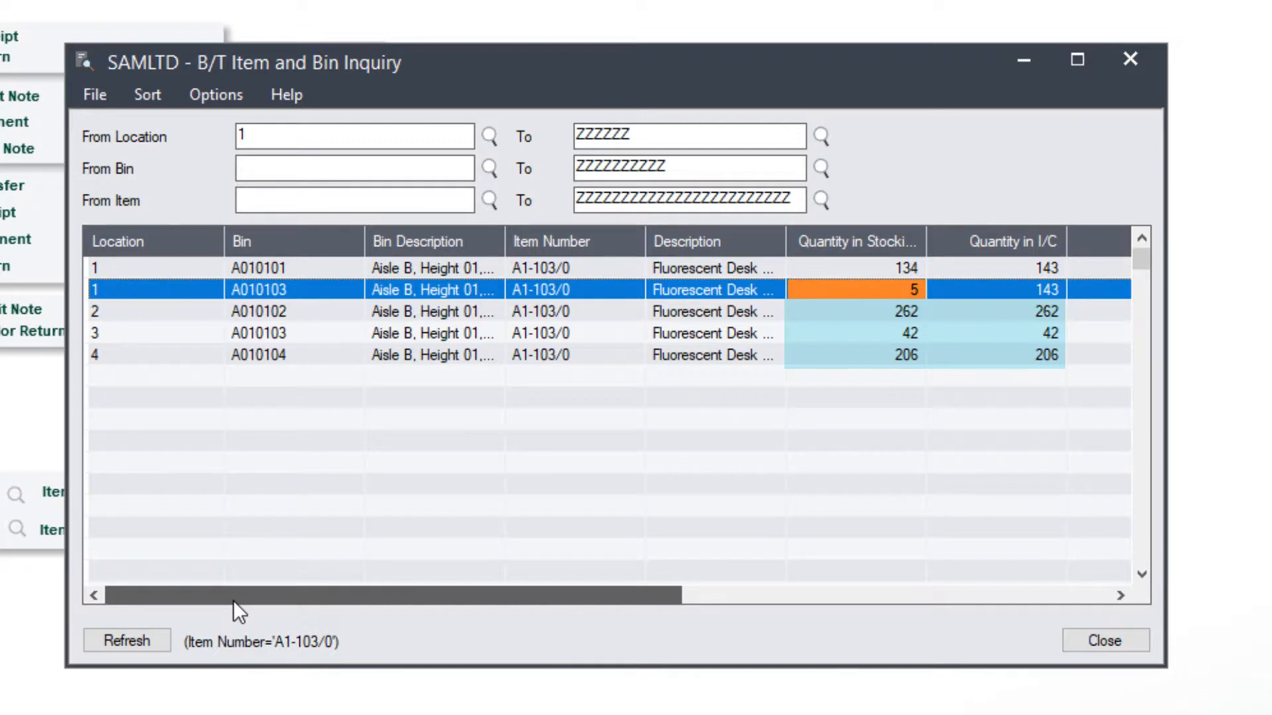
left_click_drag(233, 600, 330, 601)
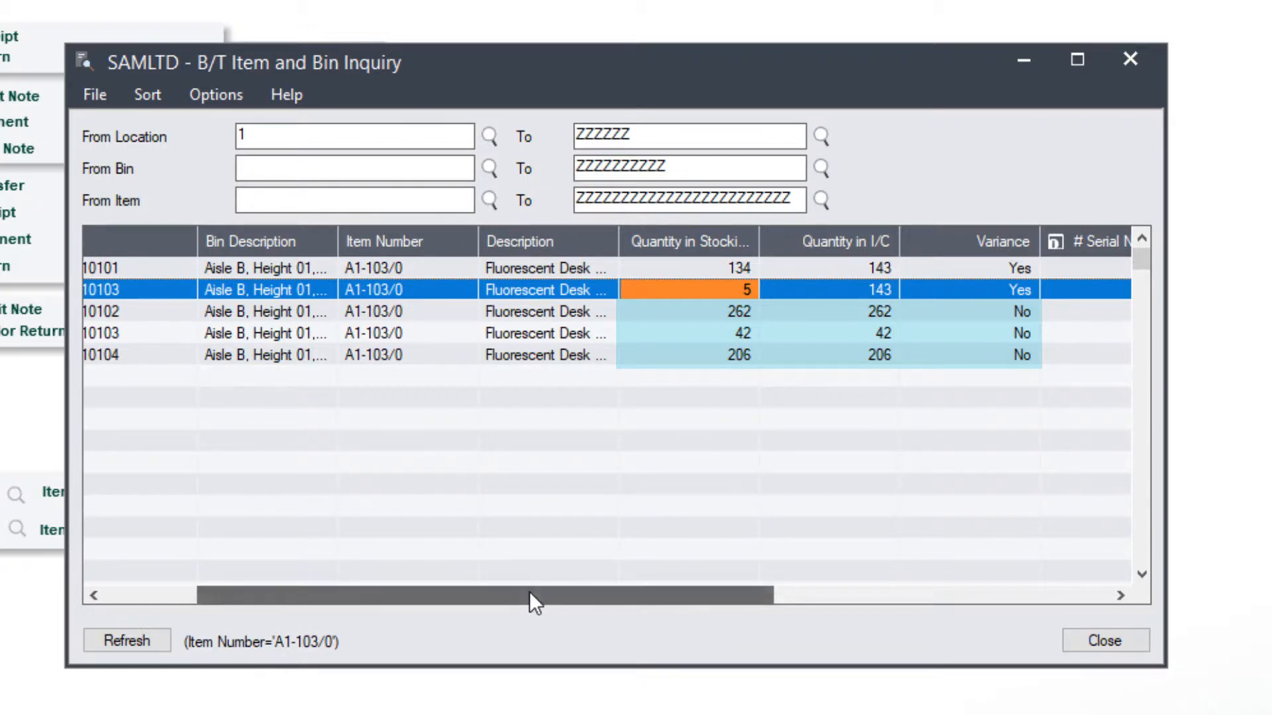
left_click_drag(530, 595, 439, 594)
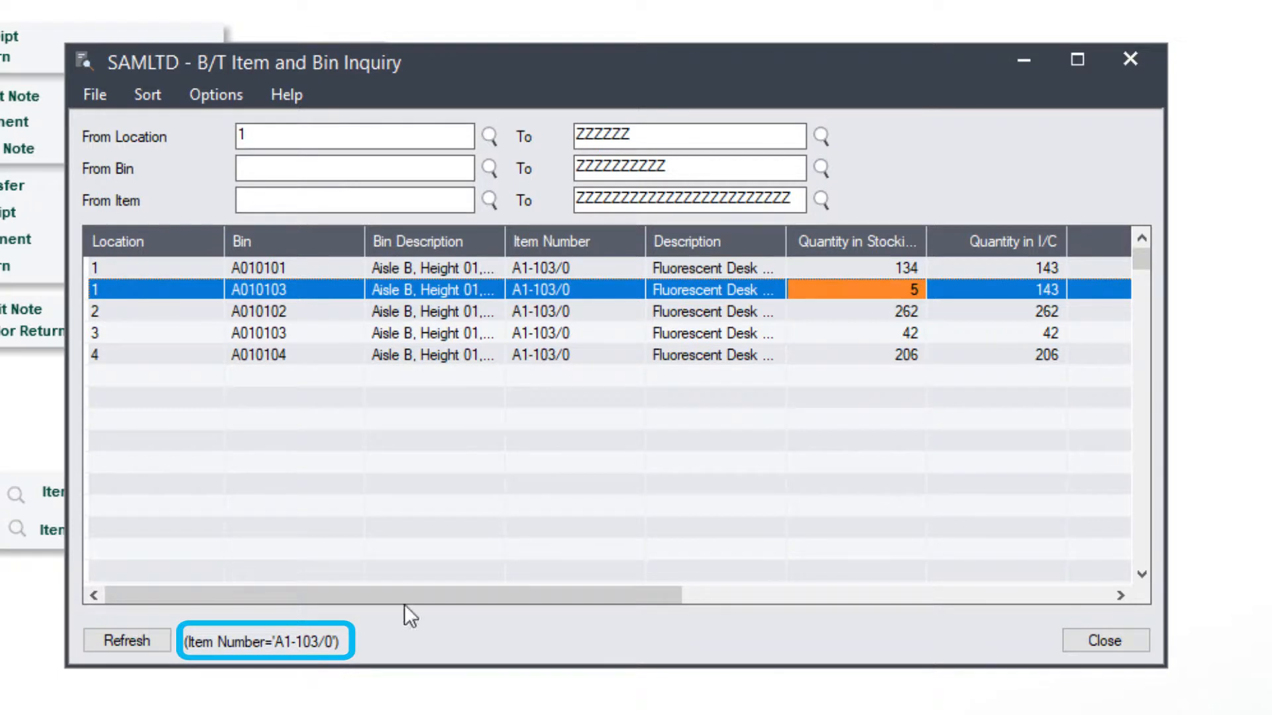
- Filter the list to bins with stocking quantity of at least 134
left_click(828, 267)
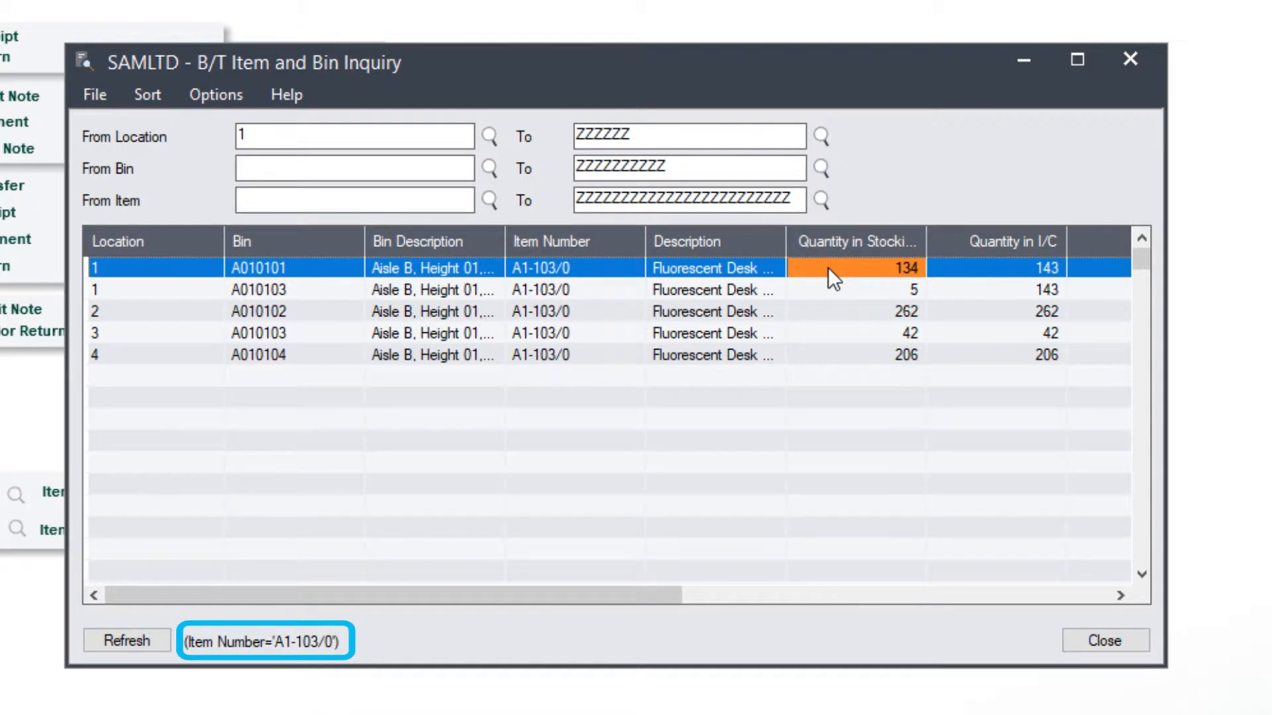
right_click(829, 271)
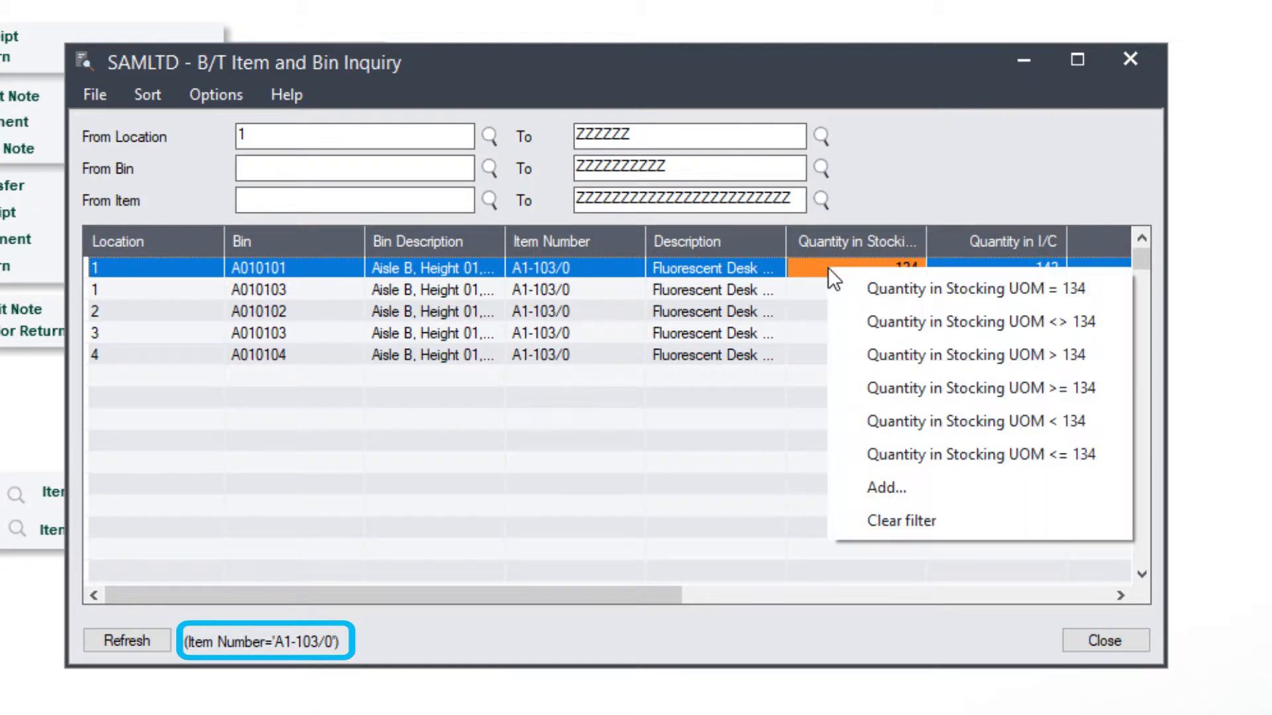
left_click(882, 378)
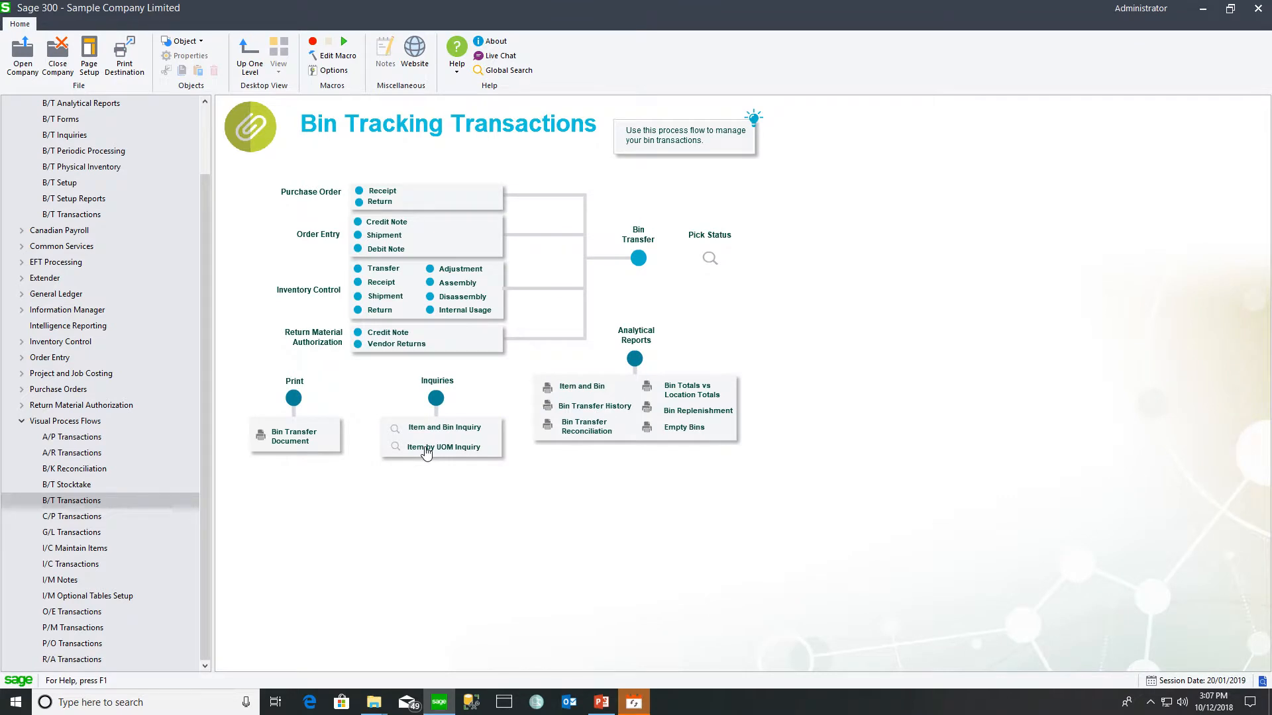
- Run the Item by UOM Inquiry for A1-103/0 in bin A010101 showing Totals Only
left_click(426, 451)
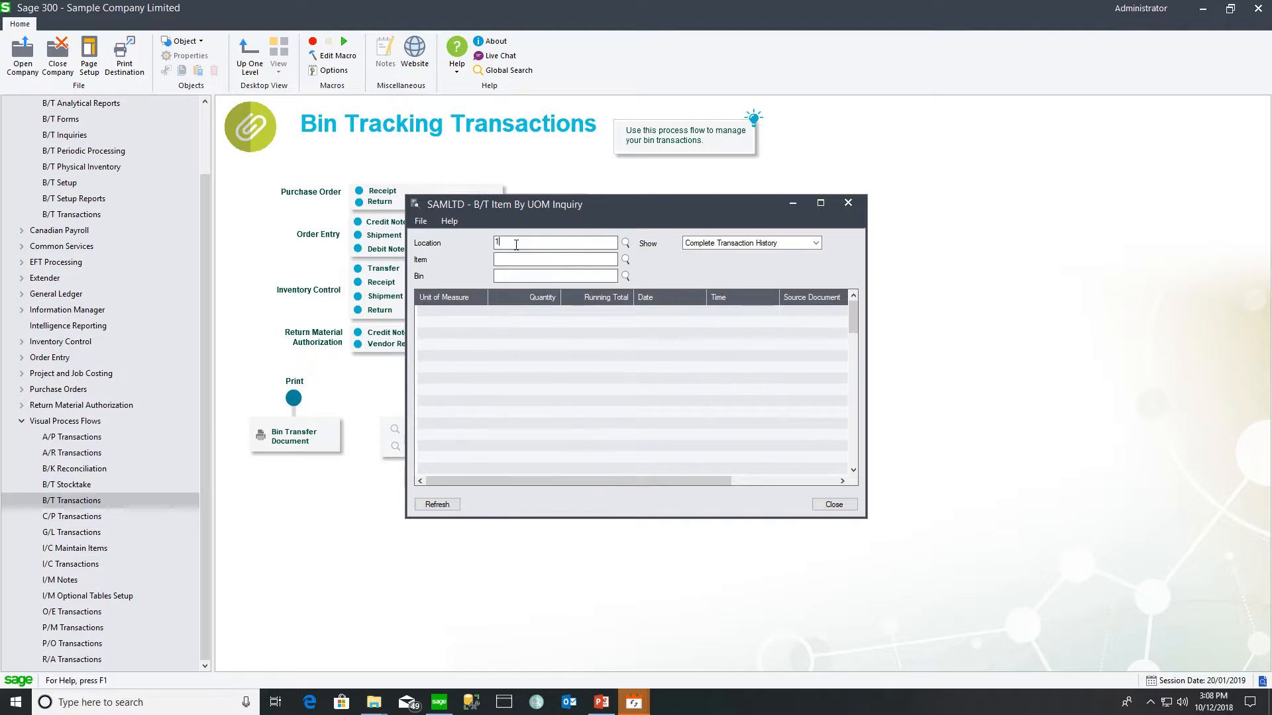
type("1")
left_click(625, 259)
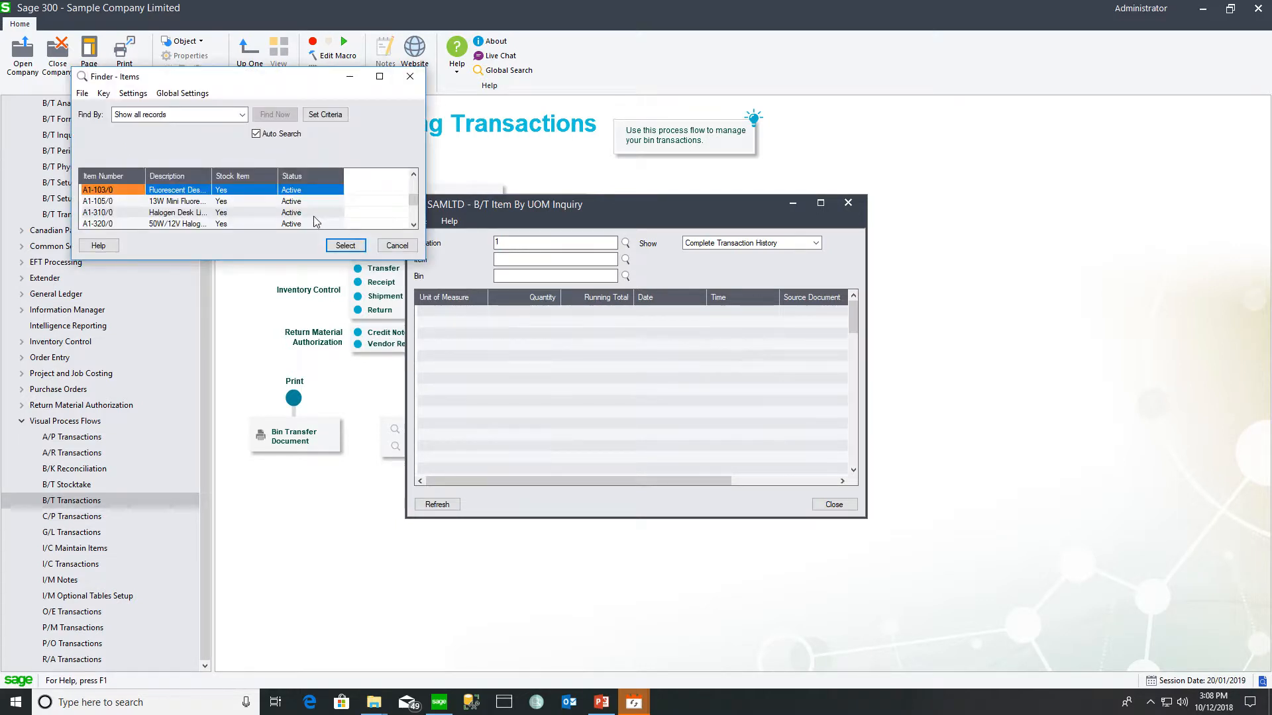
left_click(345, 245)
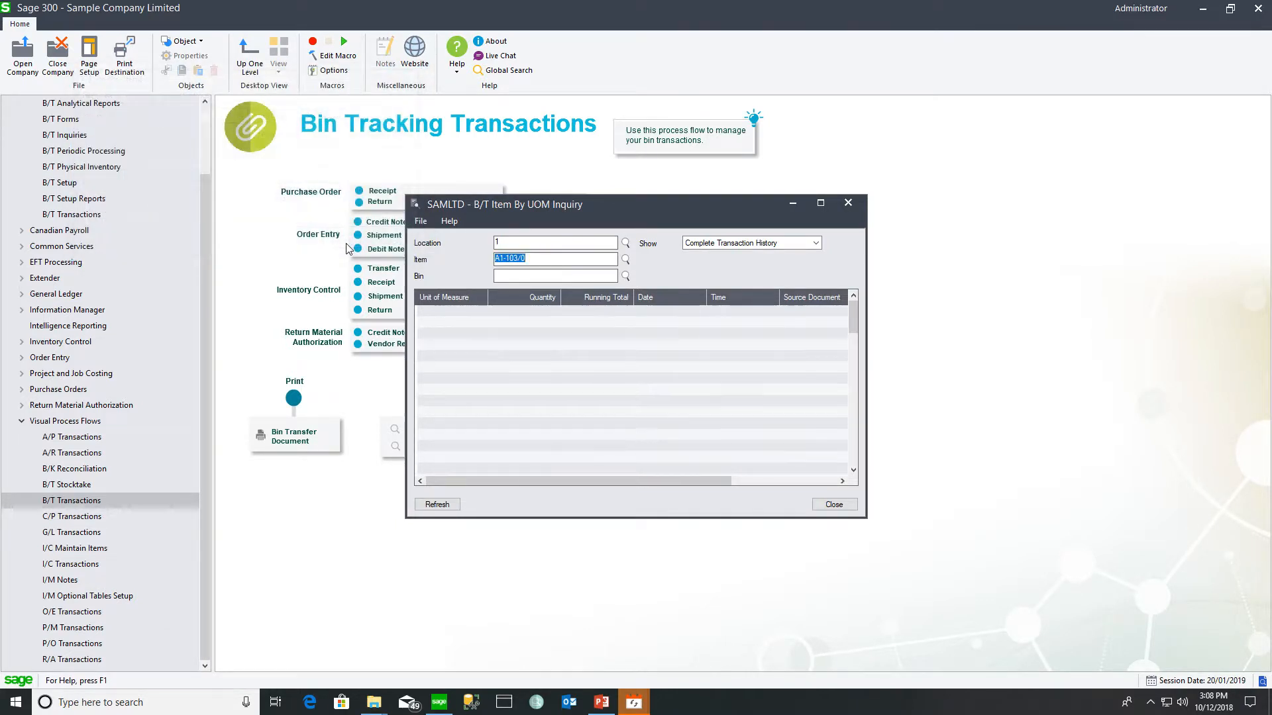
left_click(342, 248)
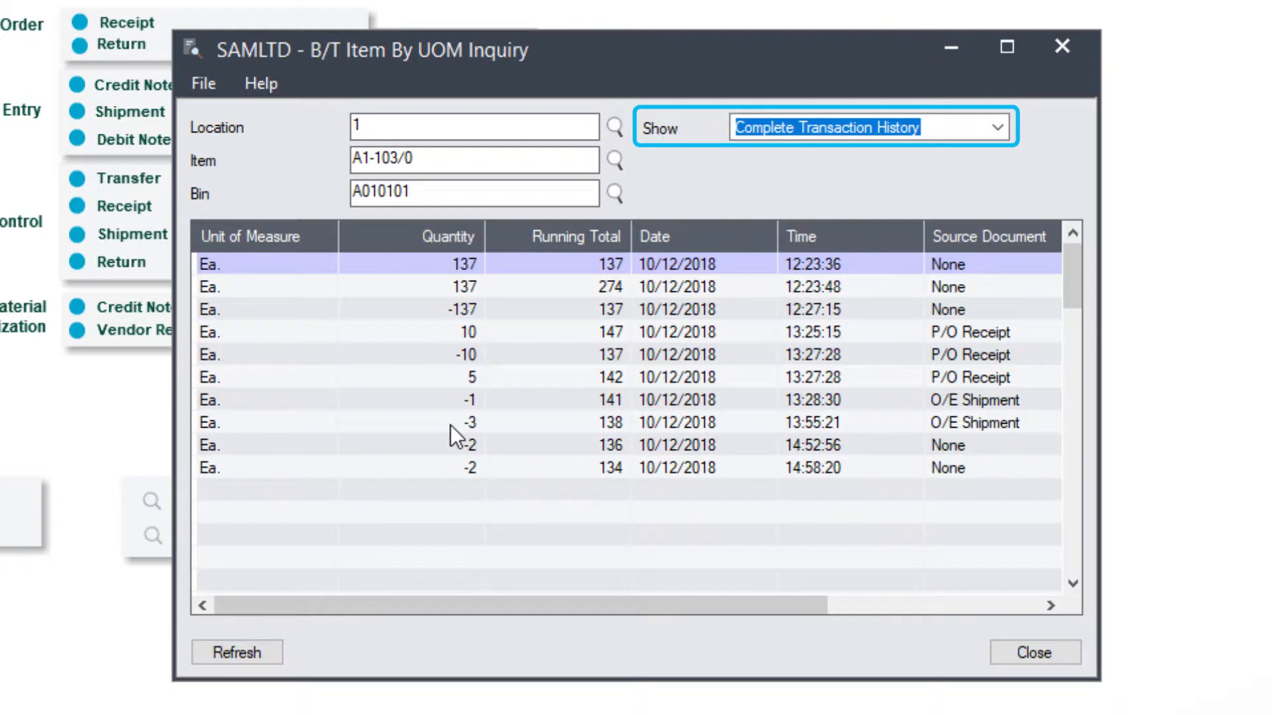
left_click(998, 127)
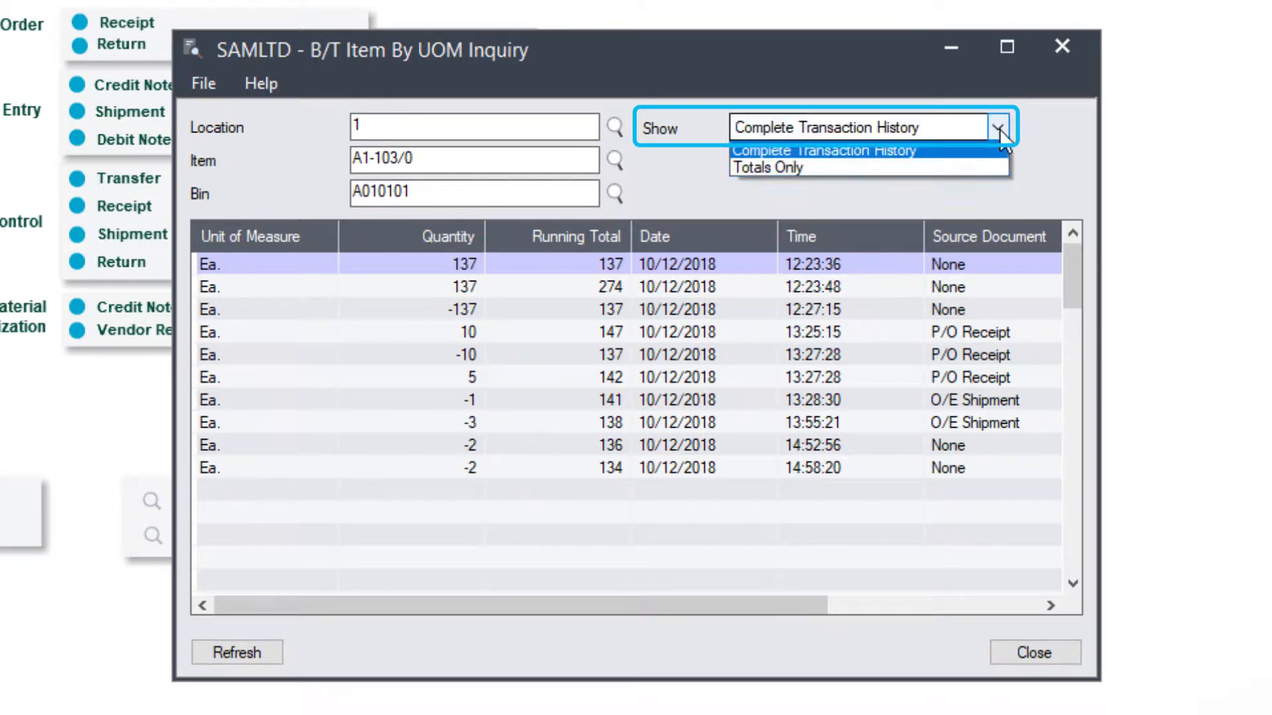
left_click(976, 167)
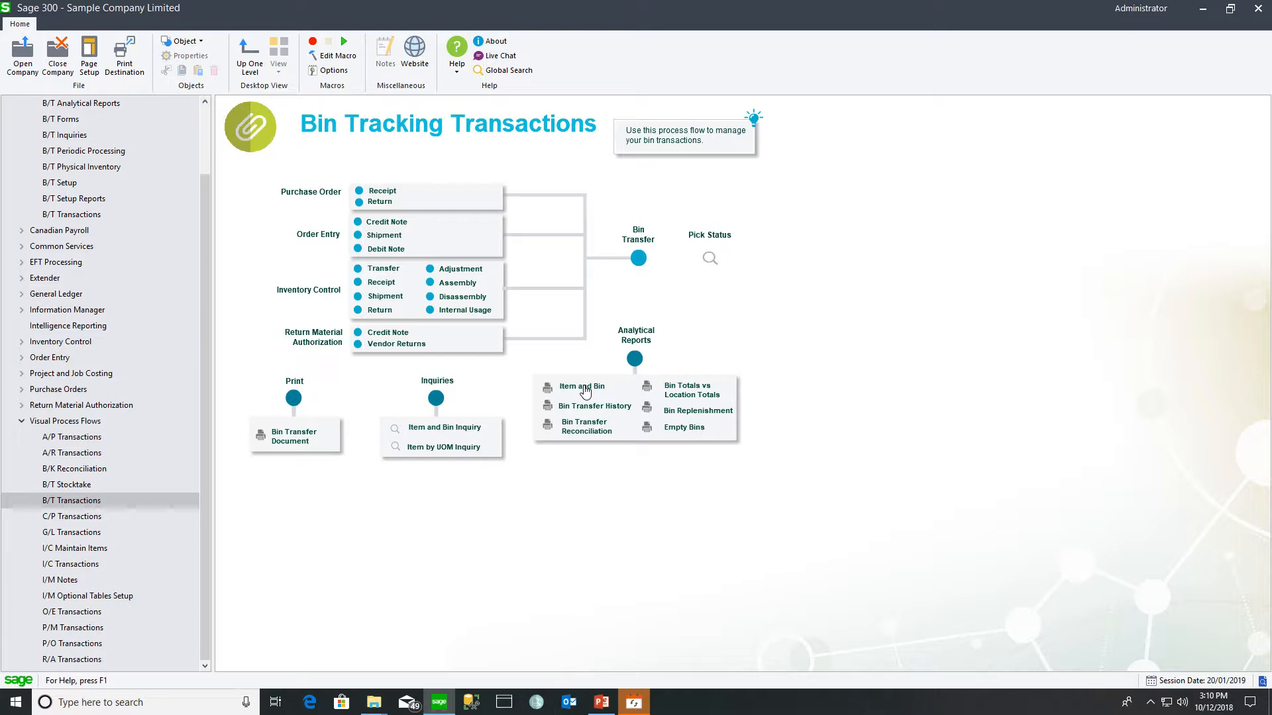
left_click(580, 428)
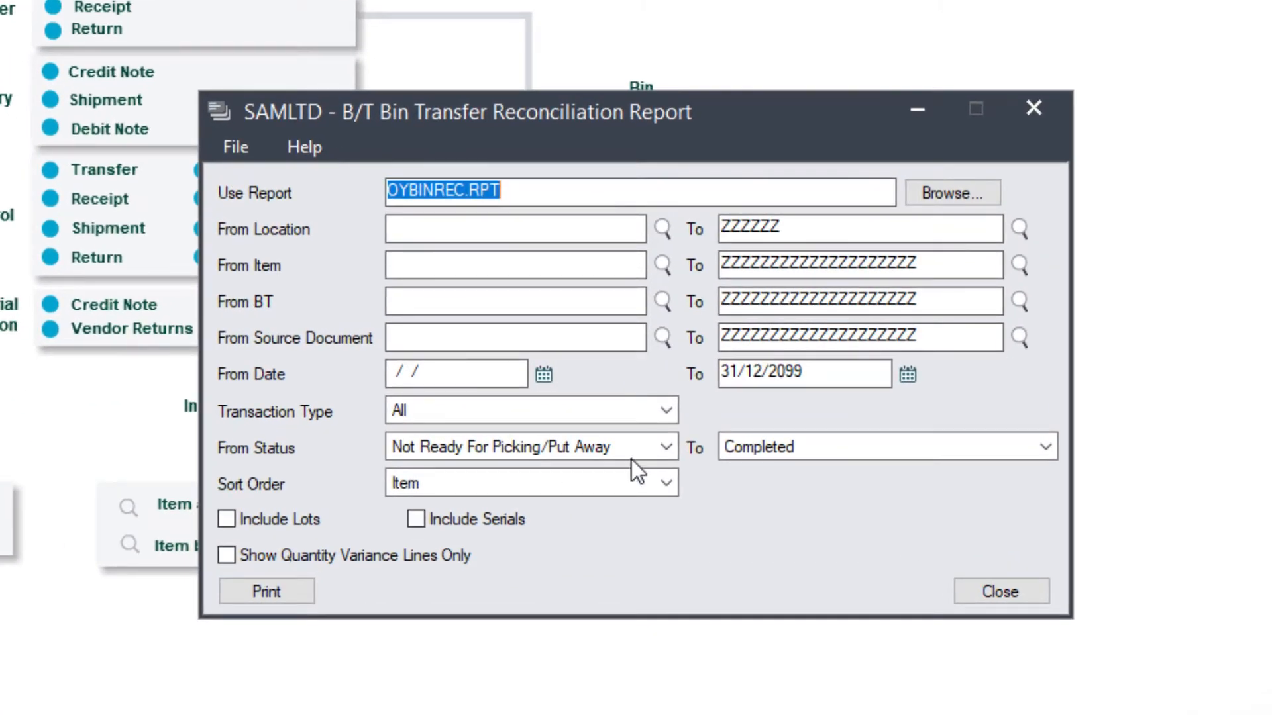
left_click(667, 411)
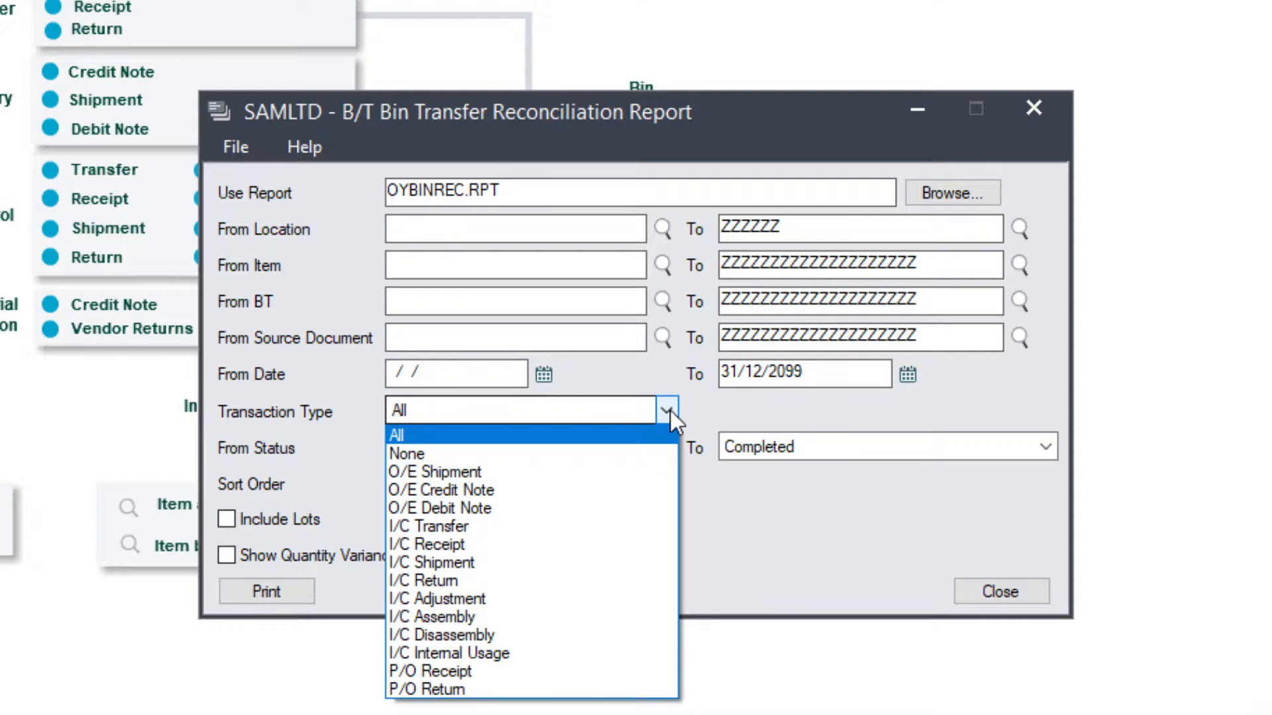
left_click(668, 411)
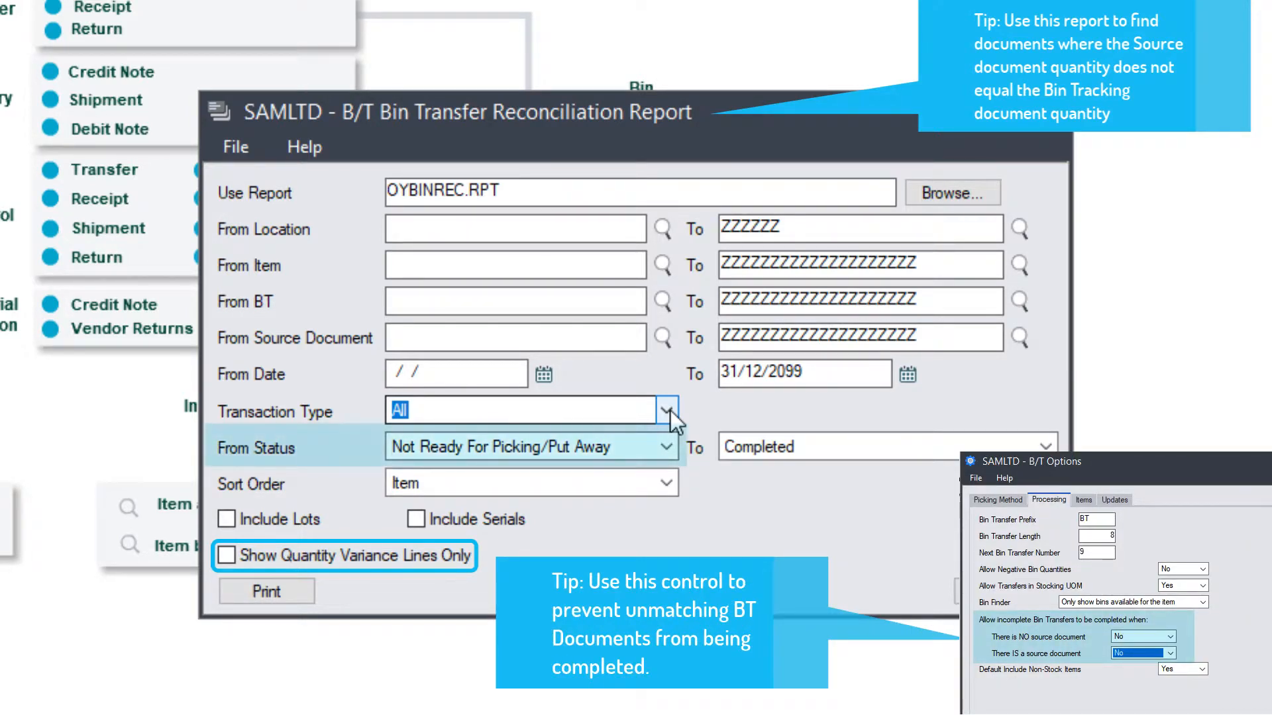
left_click(667, 447)
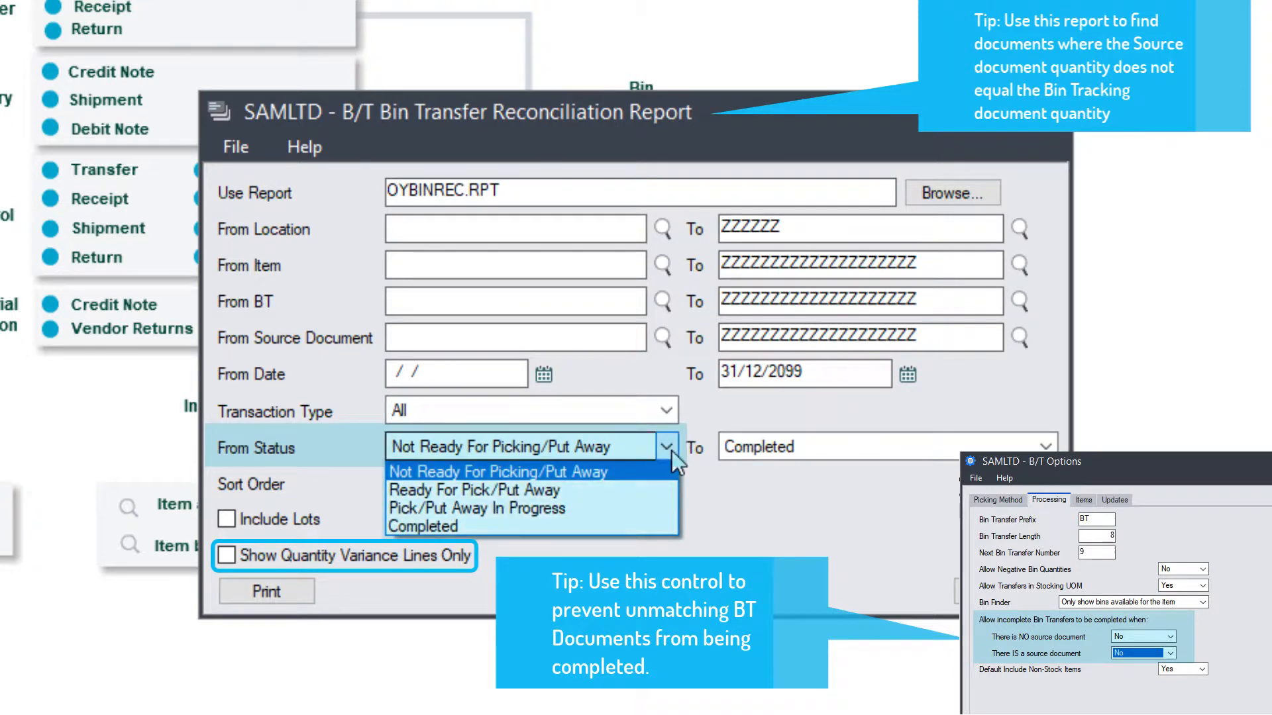
left_click(672, 451)
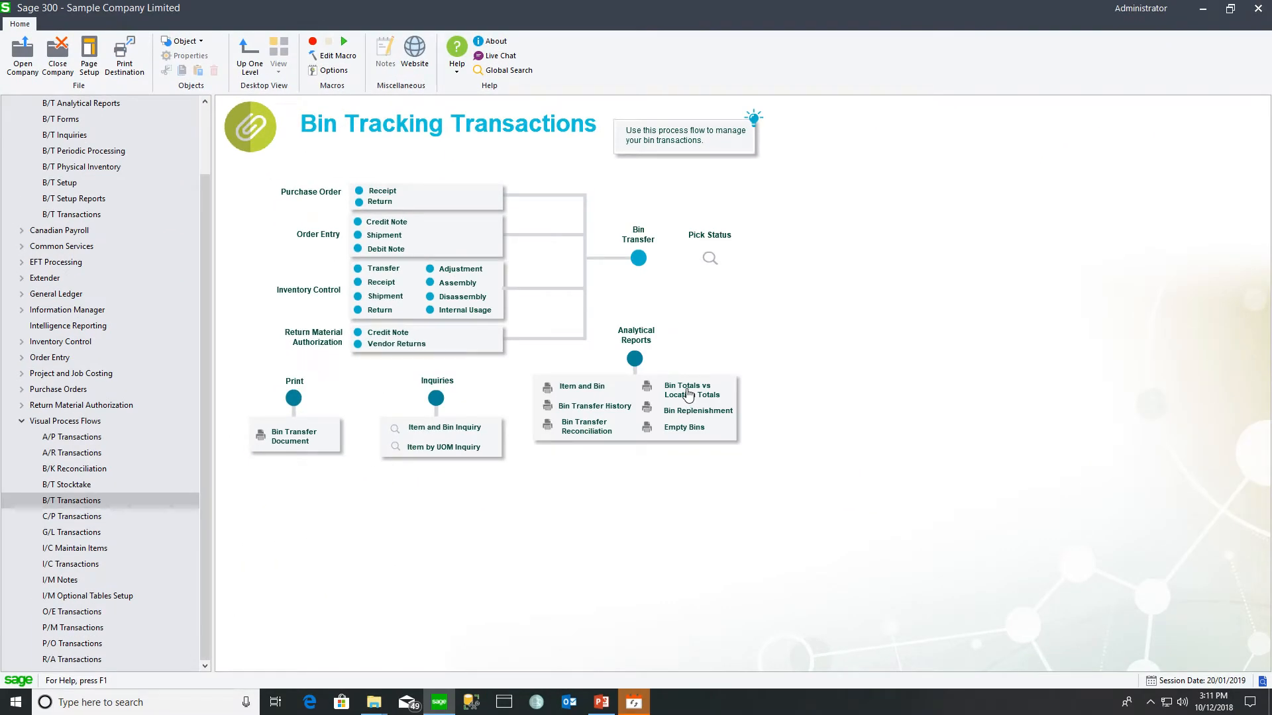
- Preview Bin Totals vs Location Totals with zero variance lines, then set Show Zero Variance Lines to No
left_click(687, 393)
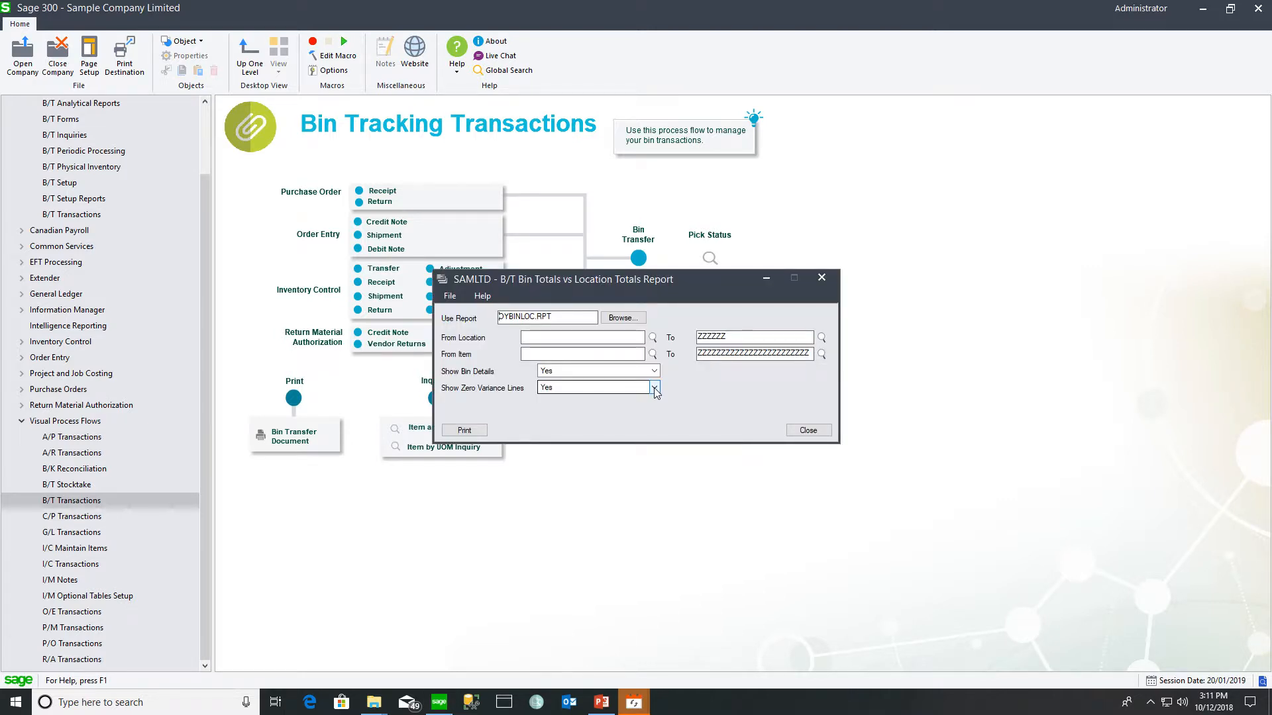
left_click(654, 389)
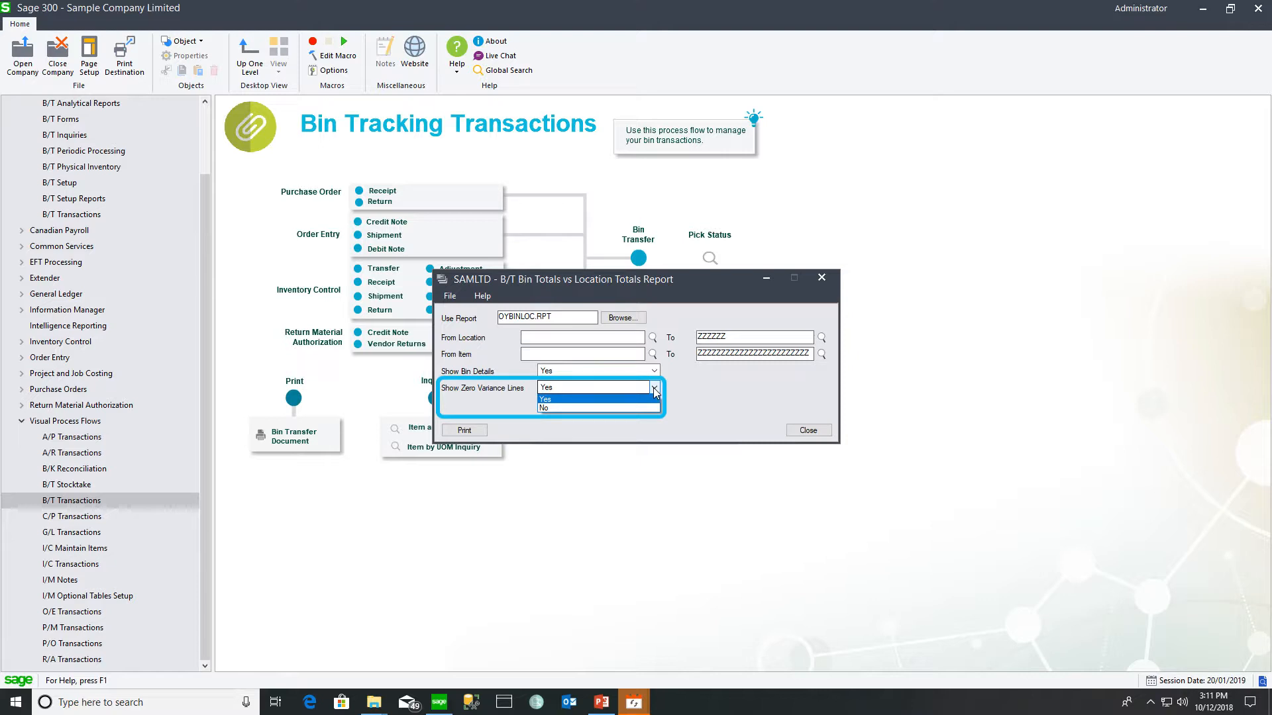
left_click(655, 391)
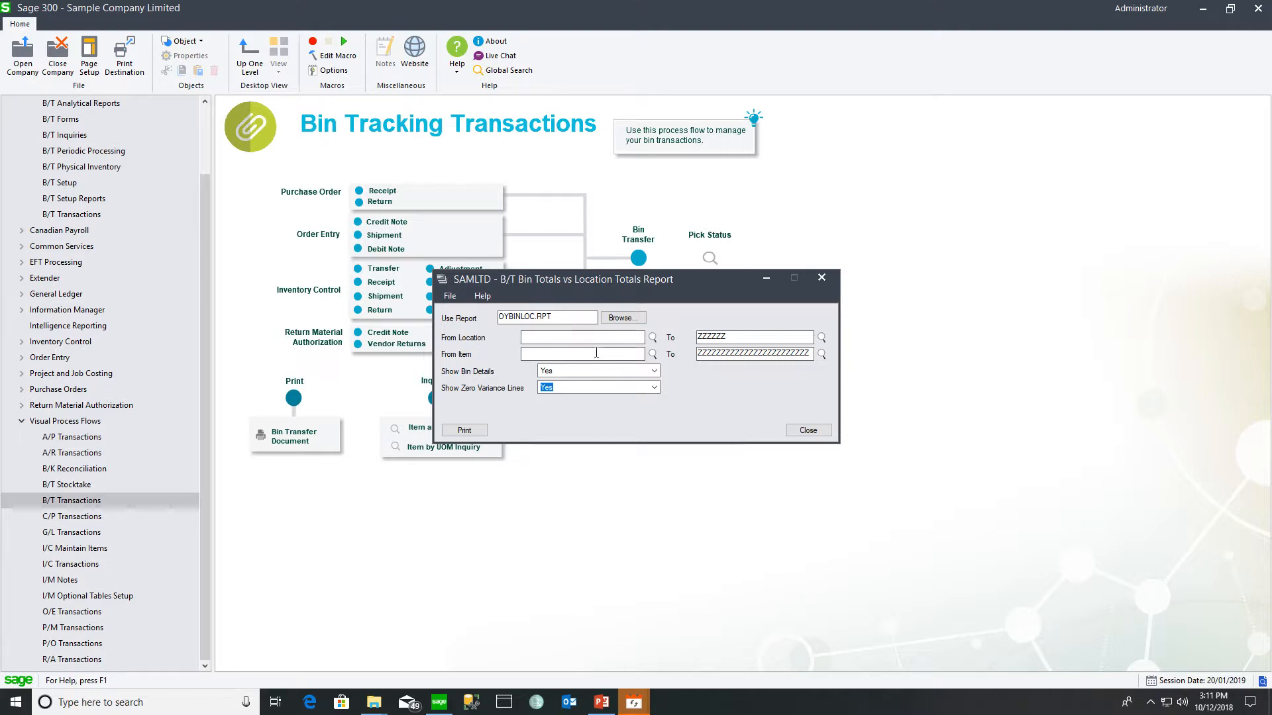
left_click(561, 336)
left_click(464, 430)
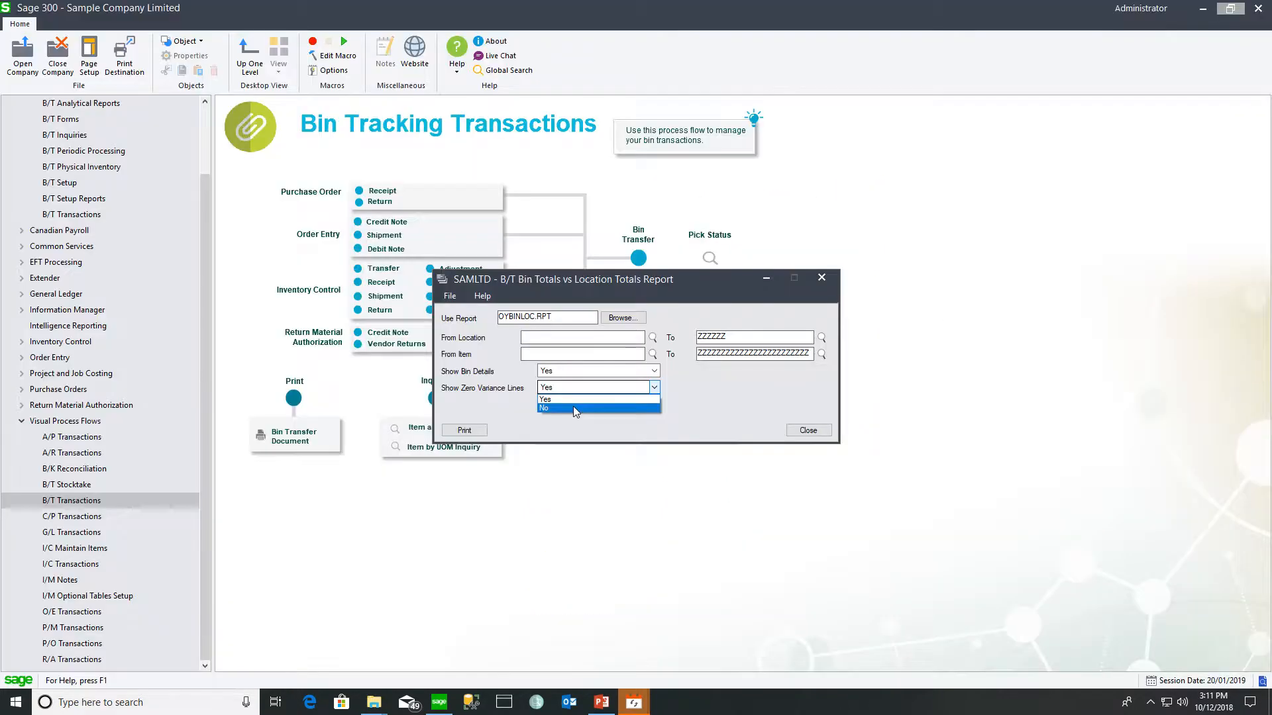
left_click(573, 407)
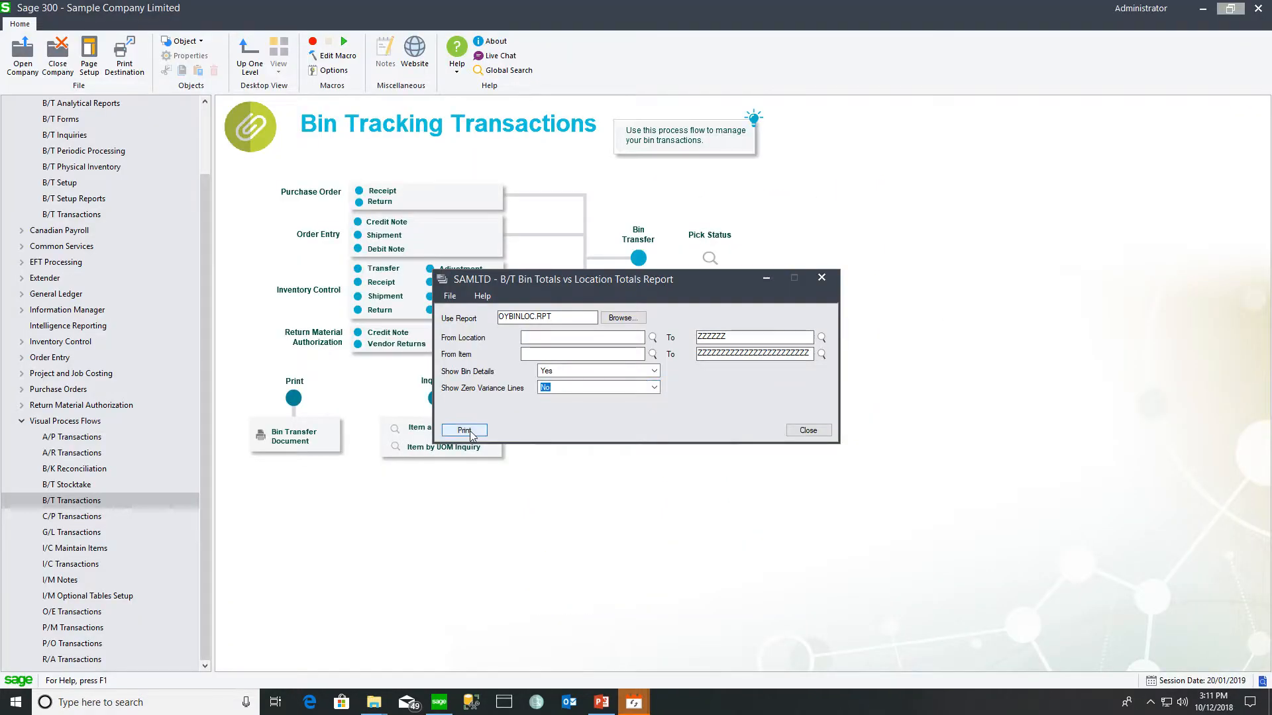
- Review the variance-only report flagging A1-103/0 (143 versus 139 binned), then open location 1's Bin Setup
left_click(466, 430)
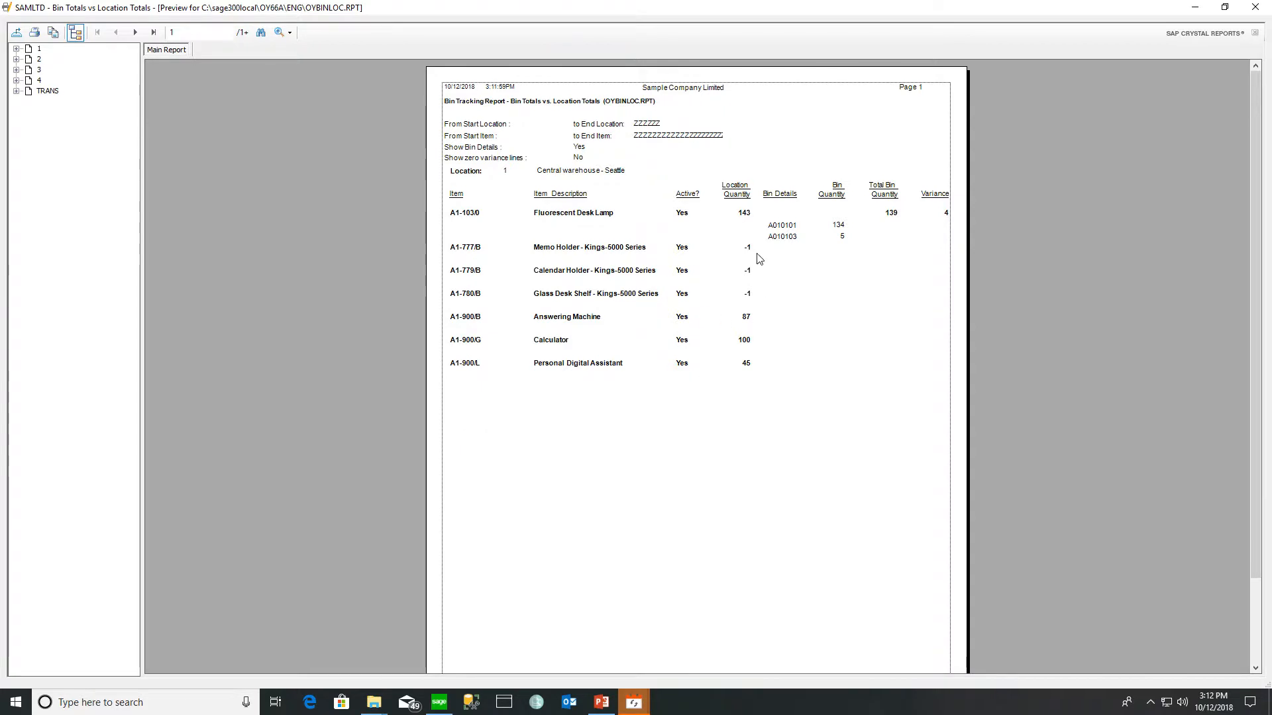
left_click(749, 295)
left_click(751, 364)
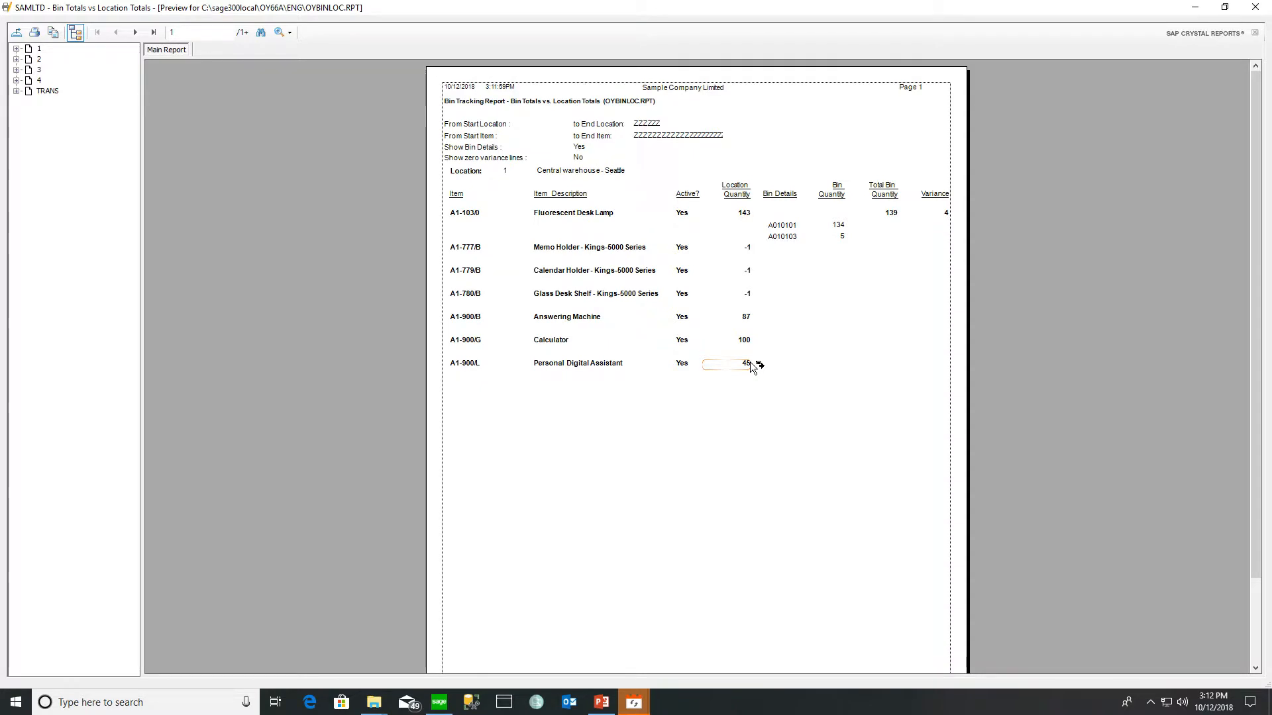
left_click(754, 214)
left_click(937, 213)
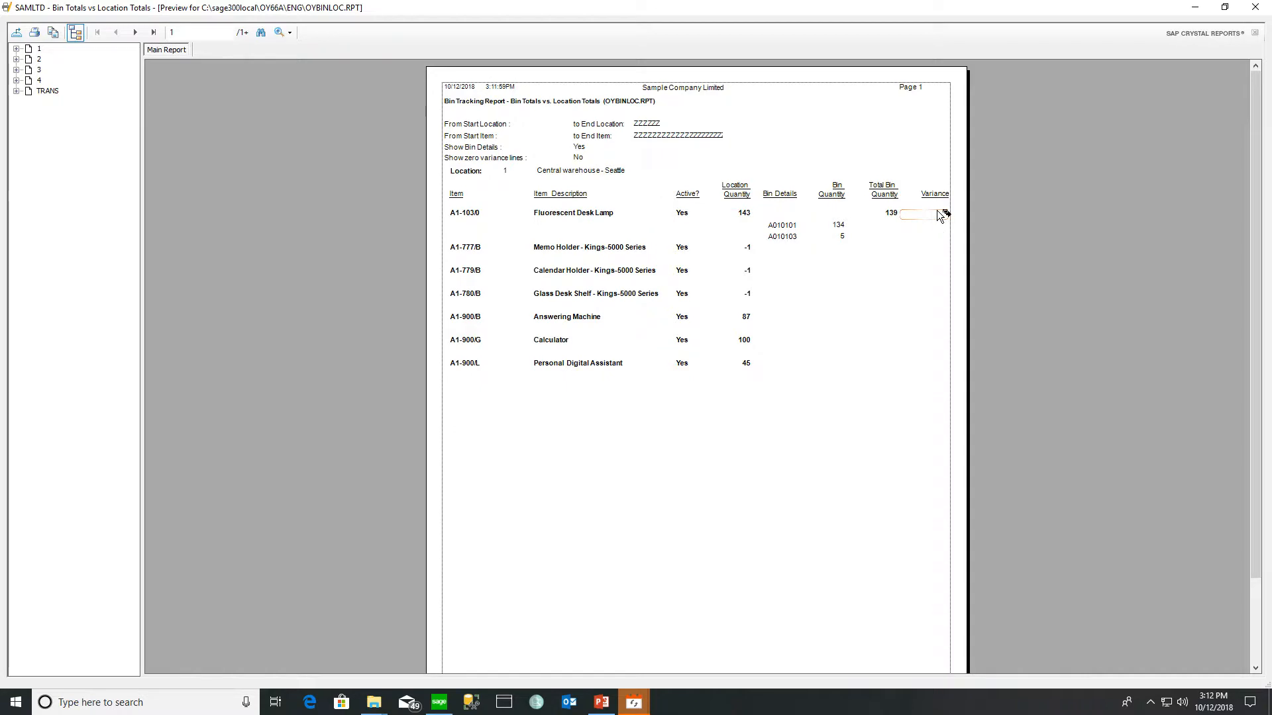
left_click_drag(937, 211, 735, 214)
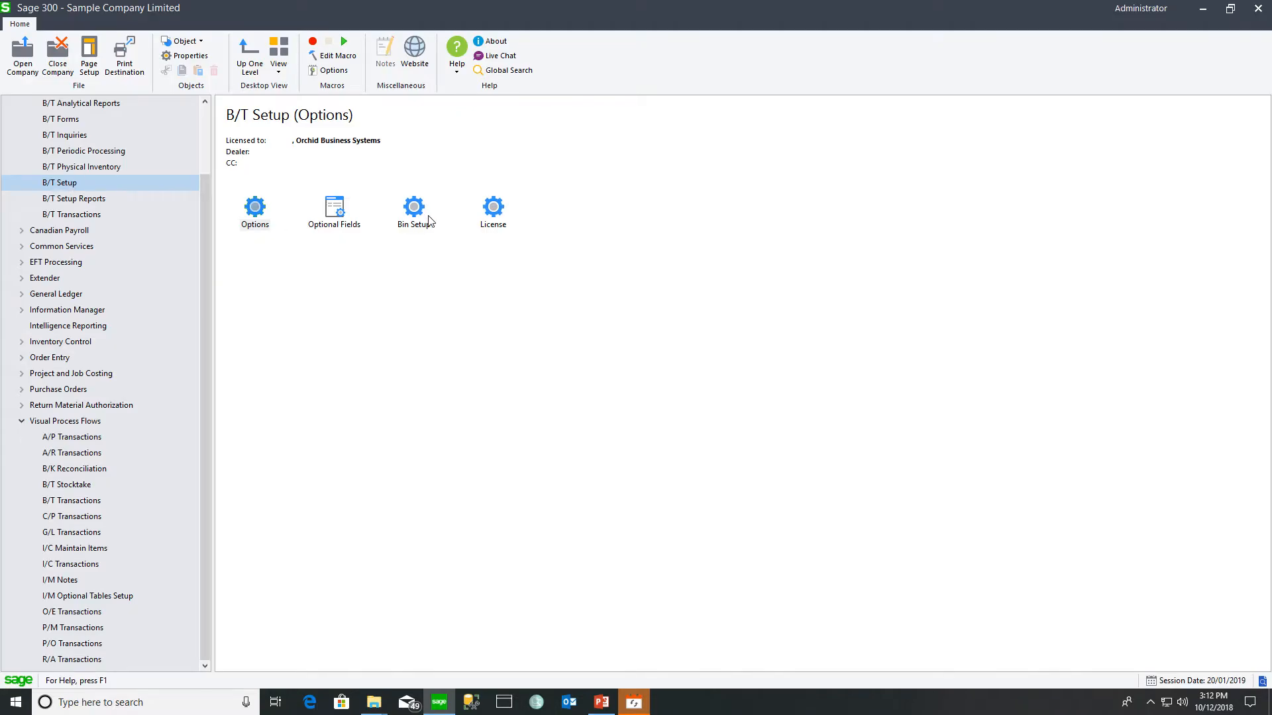
double_click(429, 221)
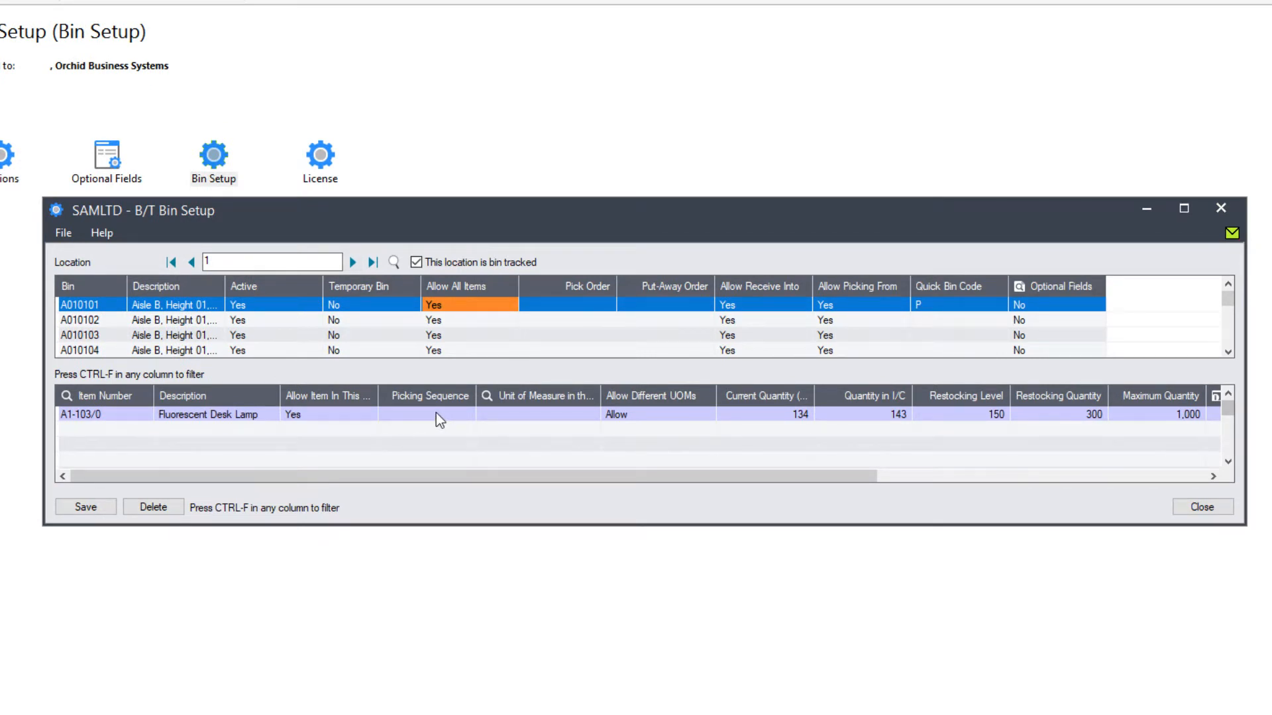
- Check A1-103/0's restocking level 150, restocking quantity 300 and maximum 1,000, then return to Transactions
left_click(954, 415)
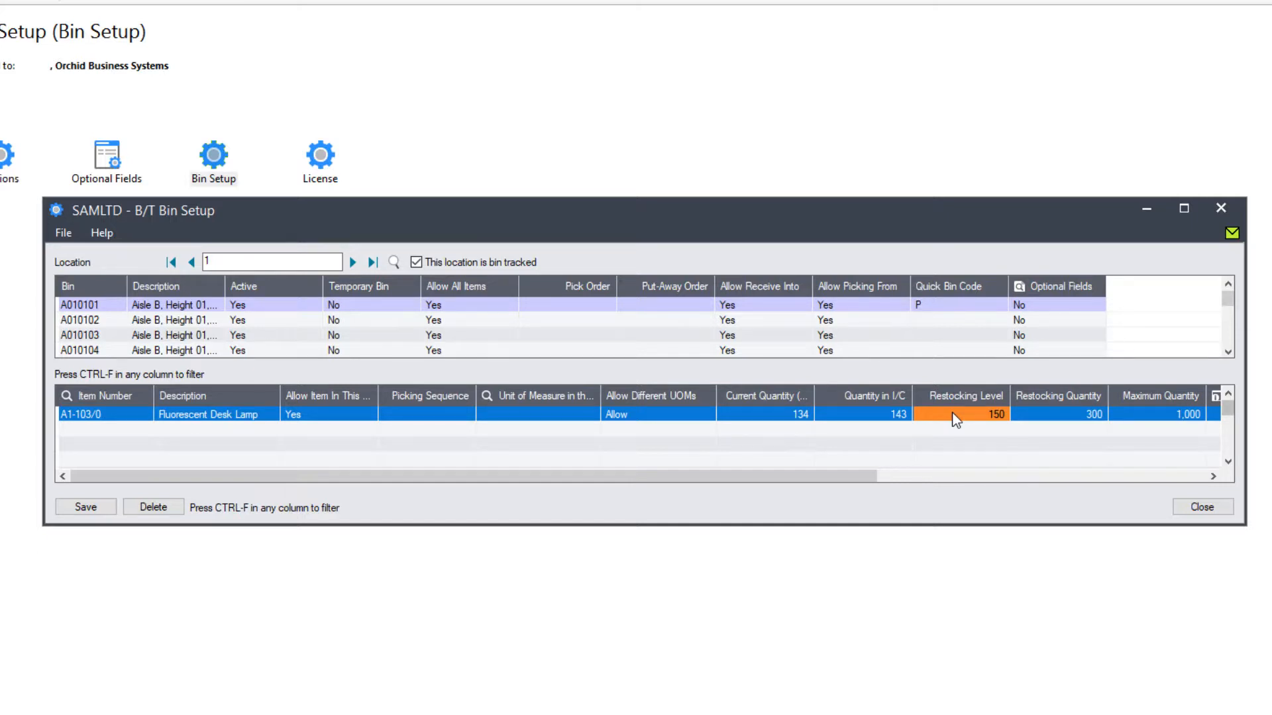
left_click(1063, 420)
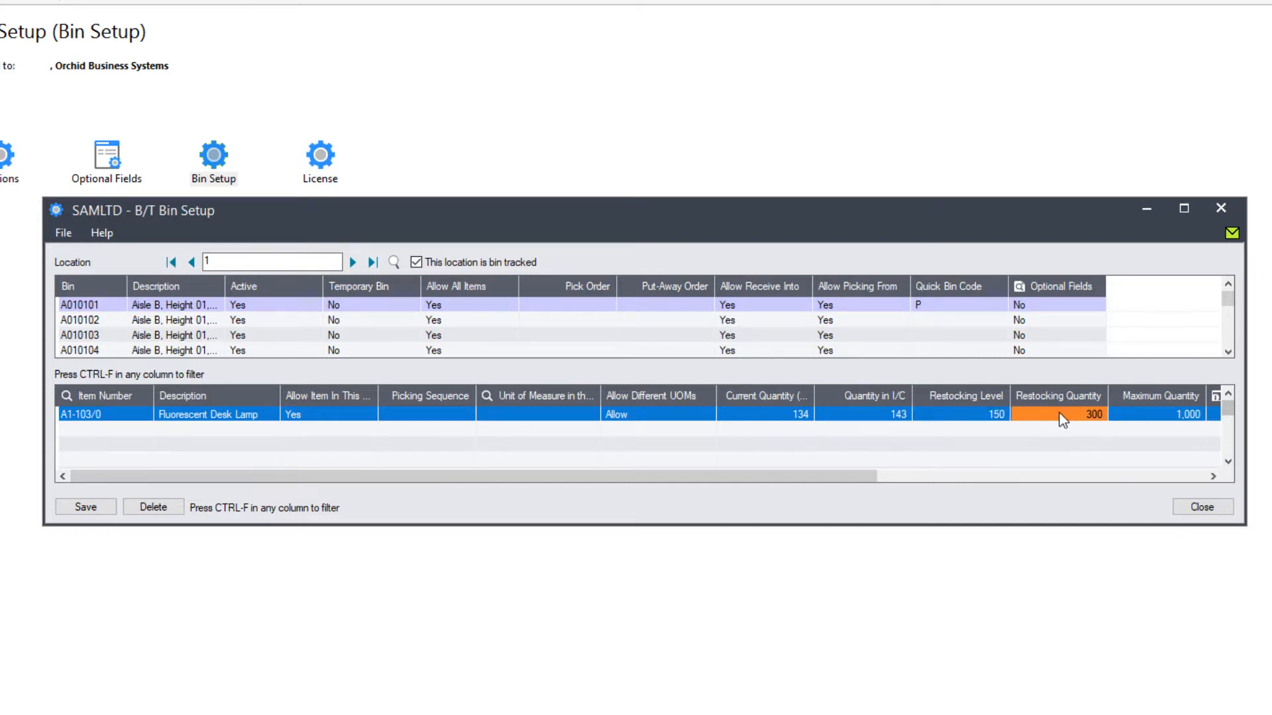
left_click(1143, 420)
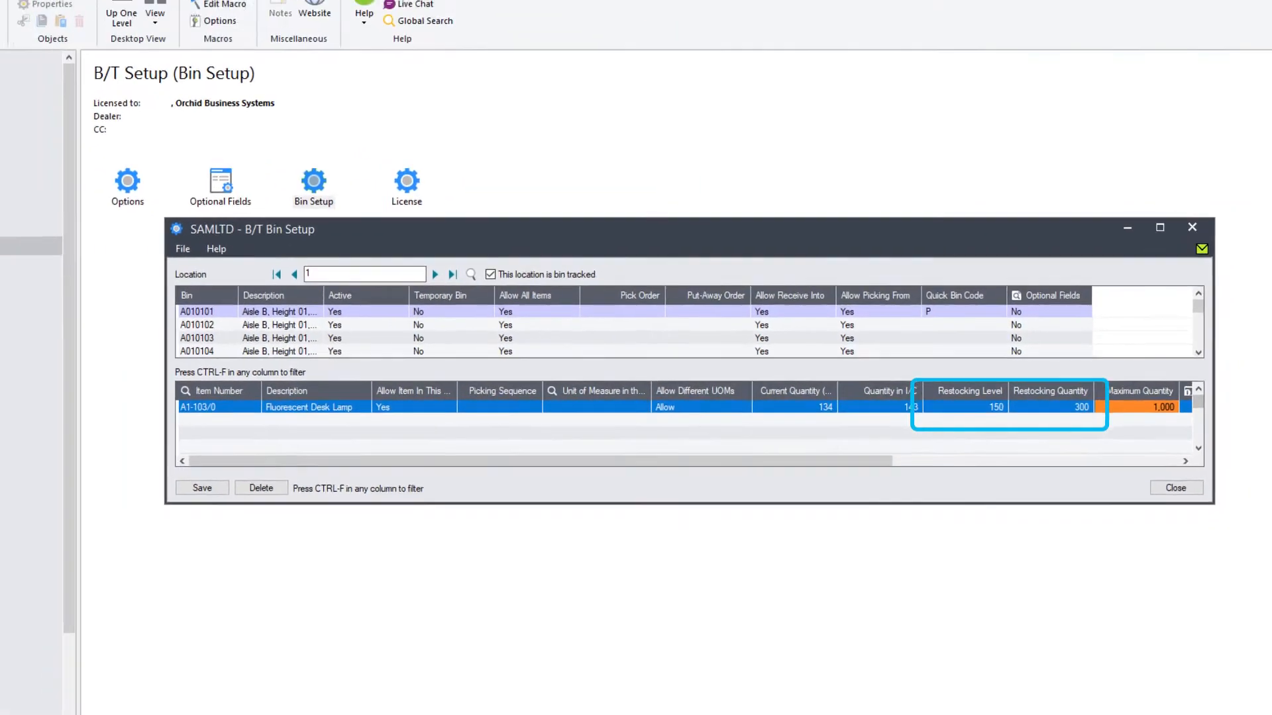
left_click(73, 578)
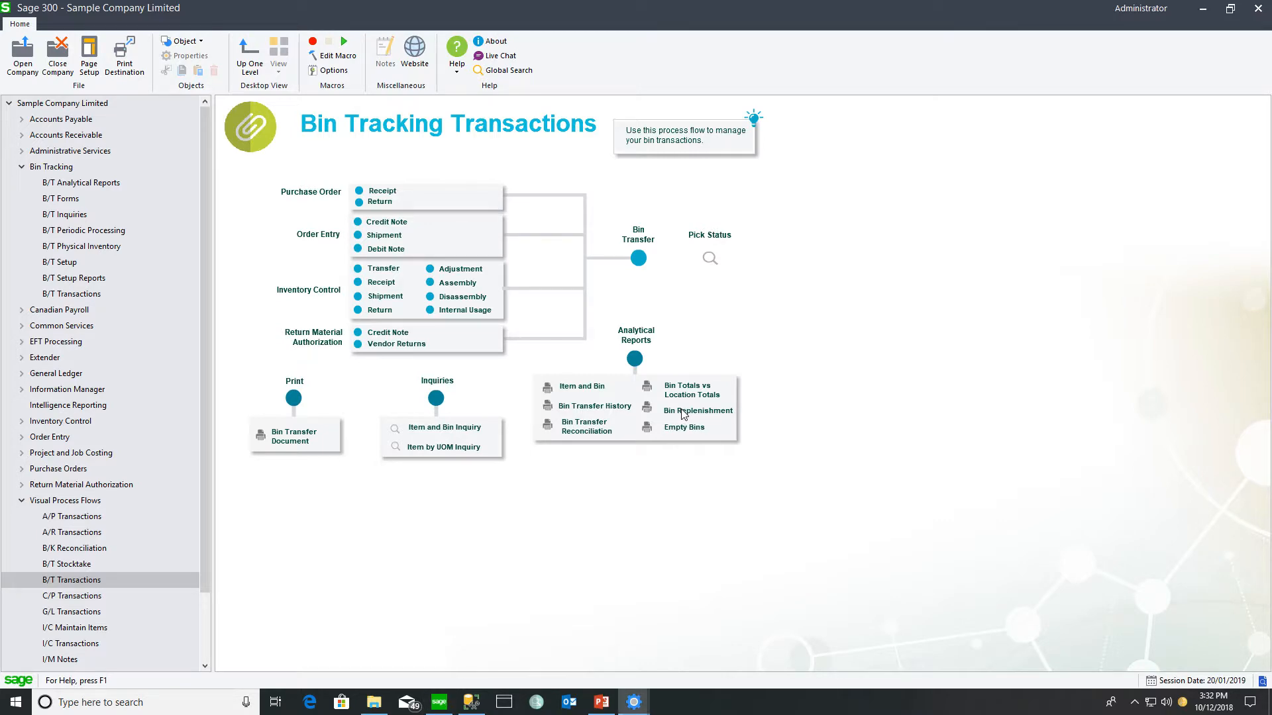
- Preview the Bin Replenishment report showing A1-103/0 in bin A010101 needing 300 restocked
left_click(682, 410)
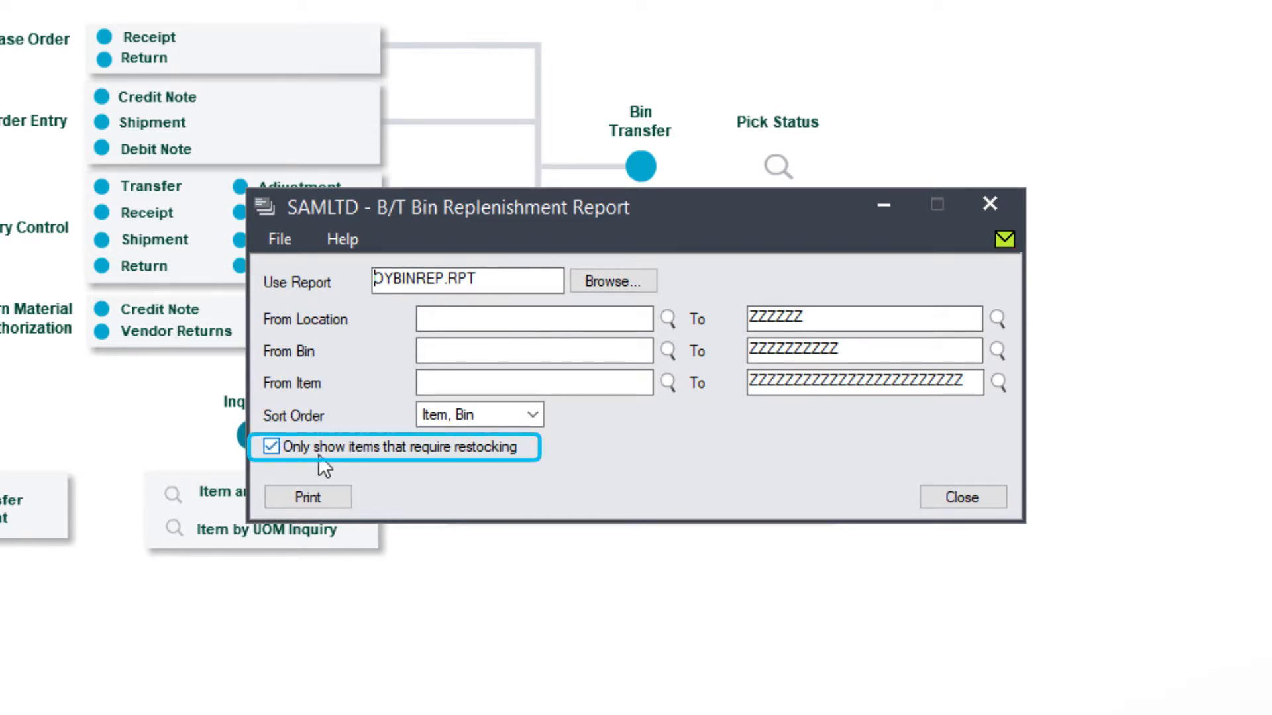
left_click(308, 497)
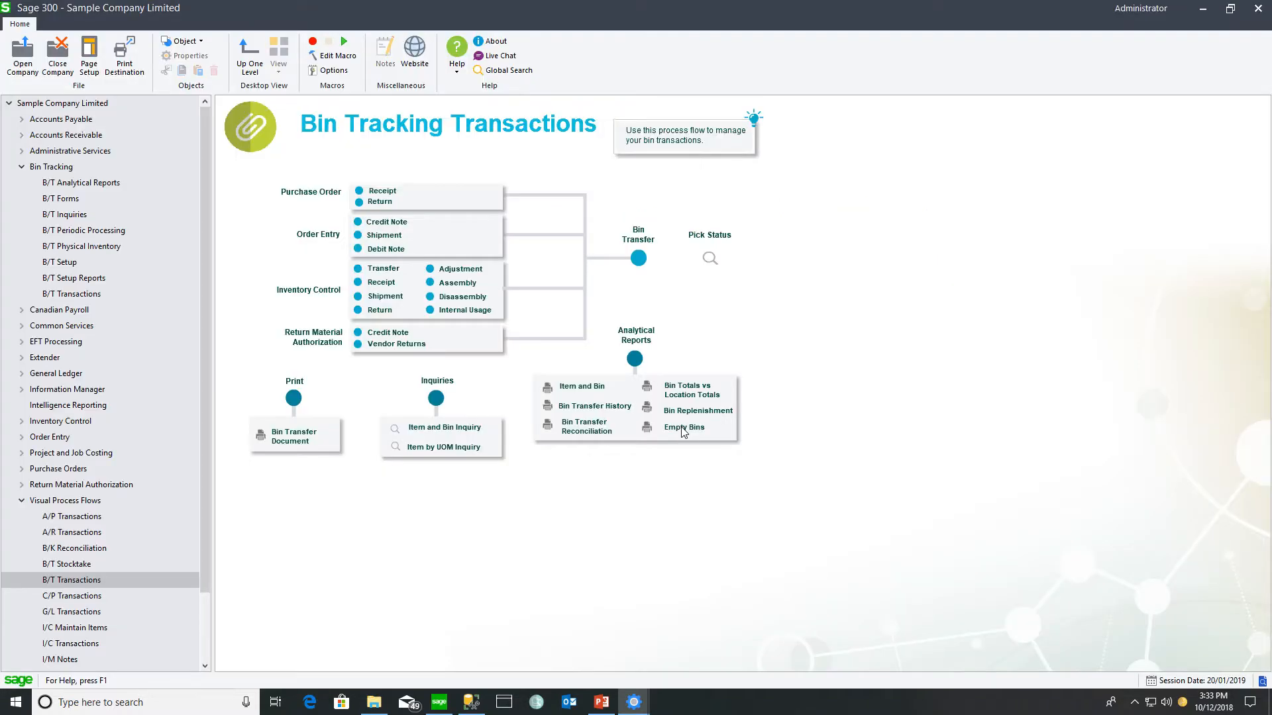
left_click(682, 427)
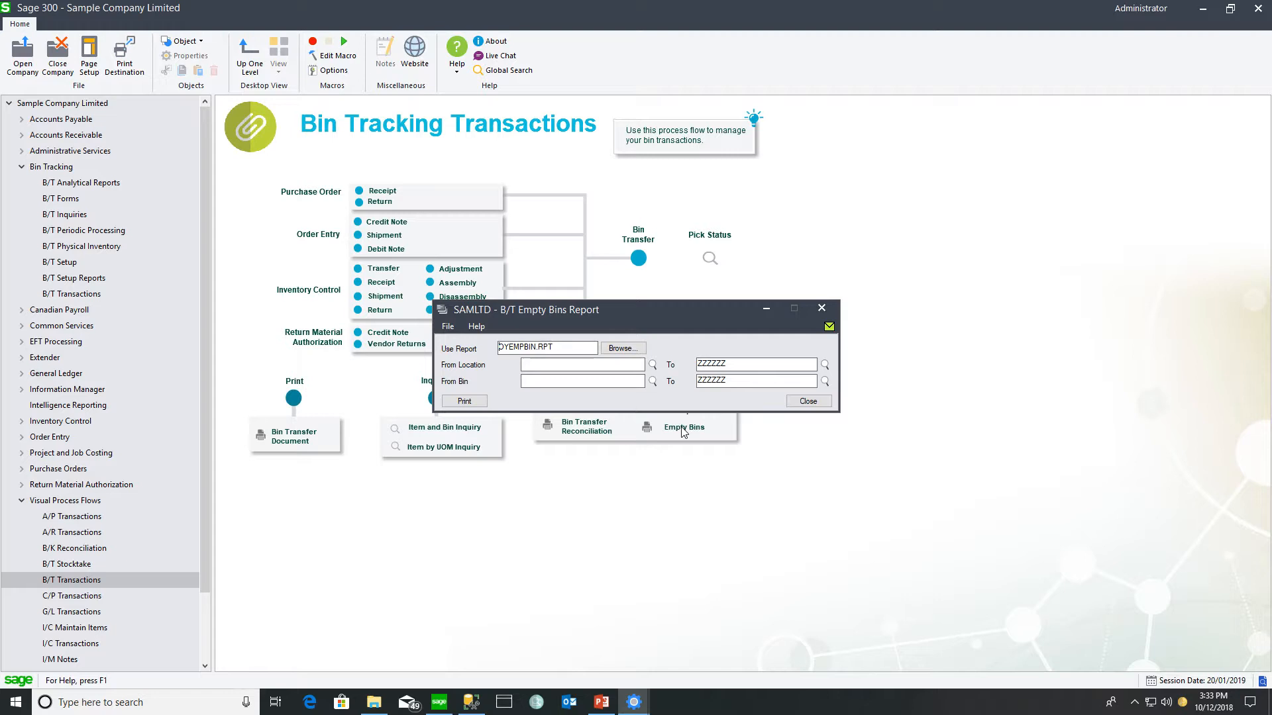
- Preview and close the Empty Bins report for location 1, then launch Deactivate Empty Bins
left_click(464, 402)
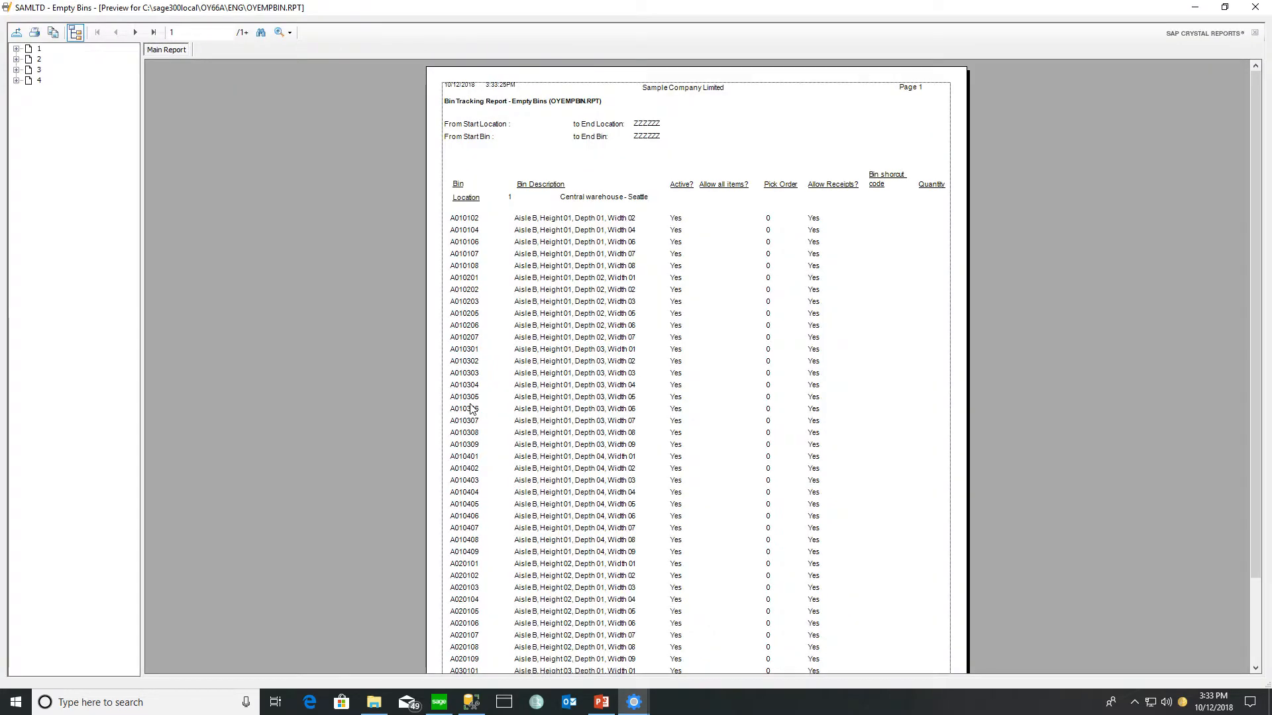
left_click(1254, 9)
left_click(818, 400)
left_click(115, 231)
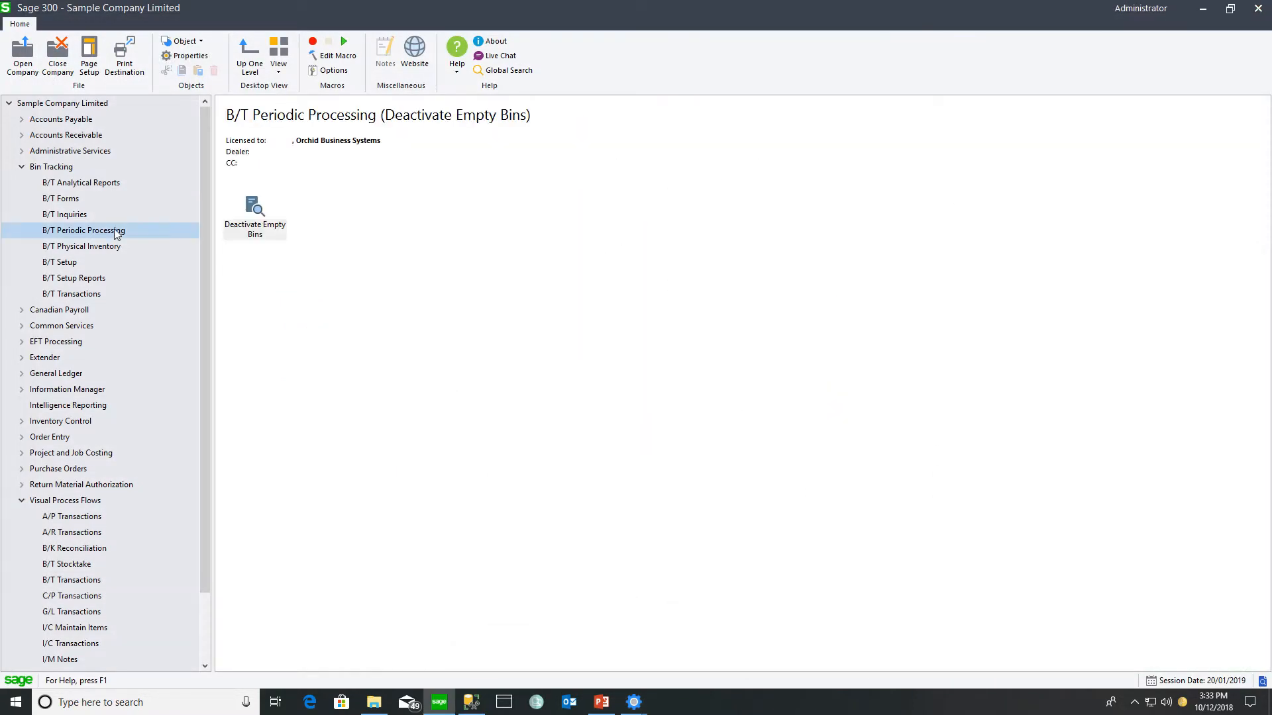
double_click(255, 210)
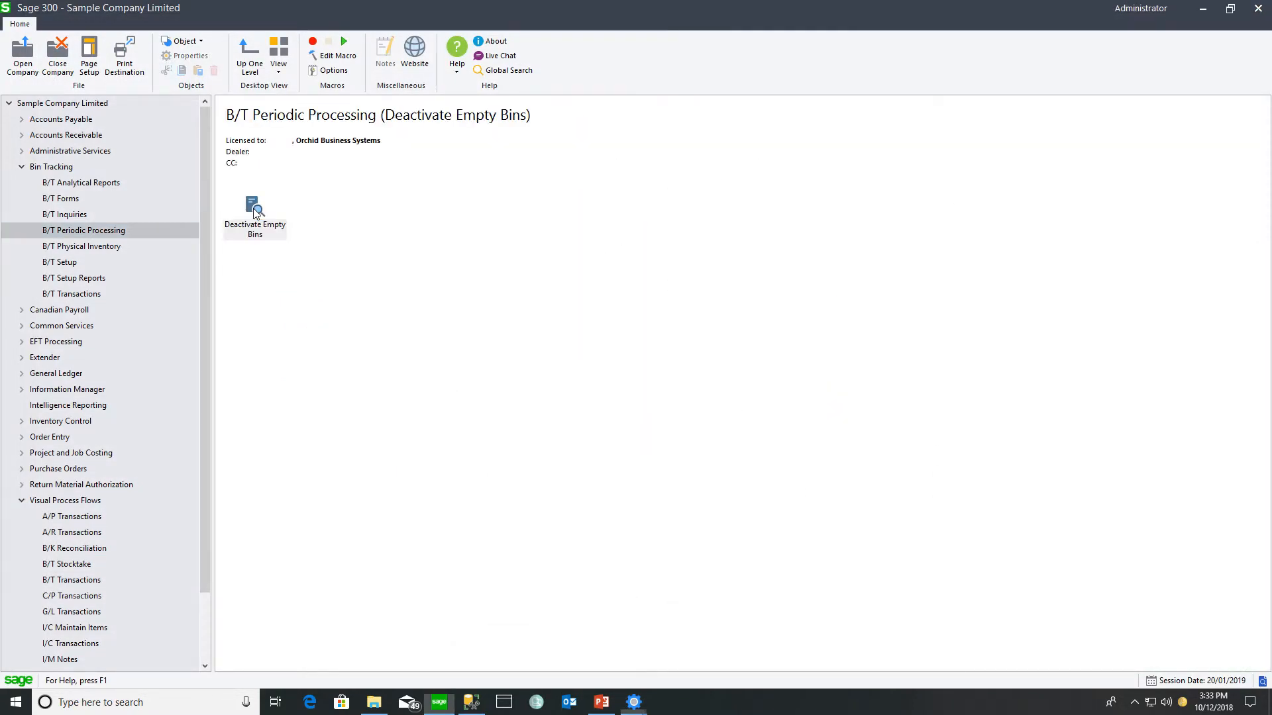